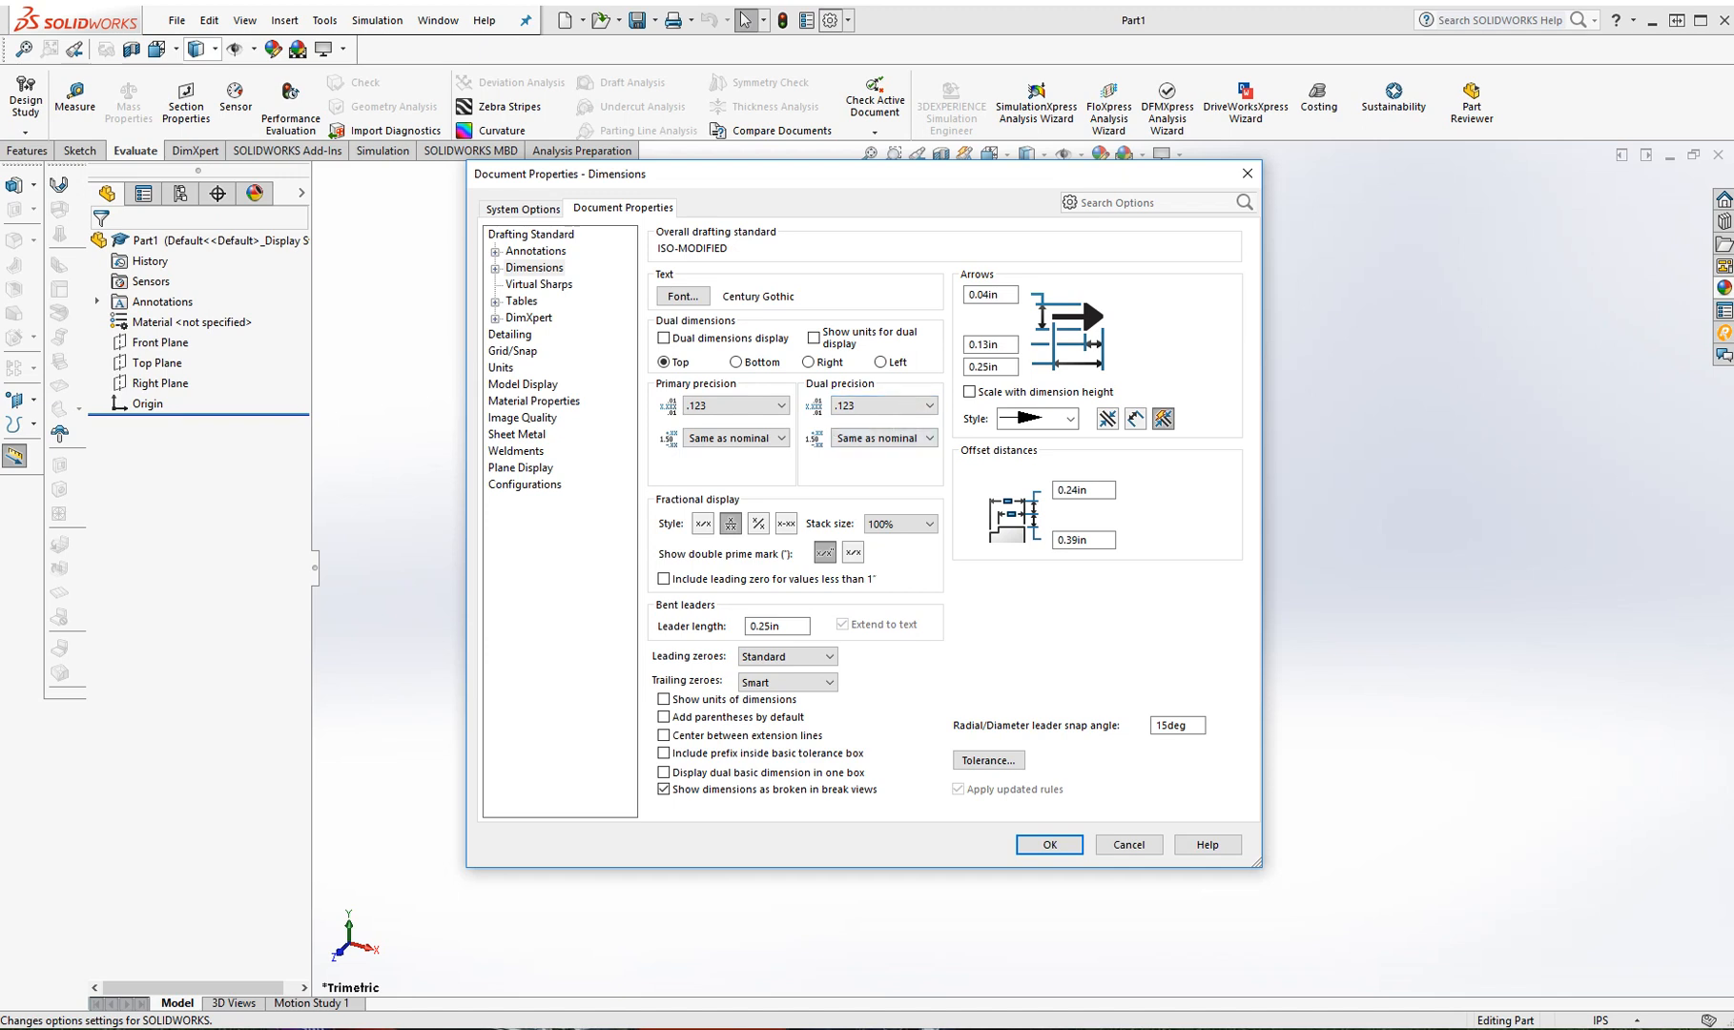
Step: Accept the document's dimension settings and start a new sketch on the Top Plane
click(1050, 845)
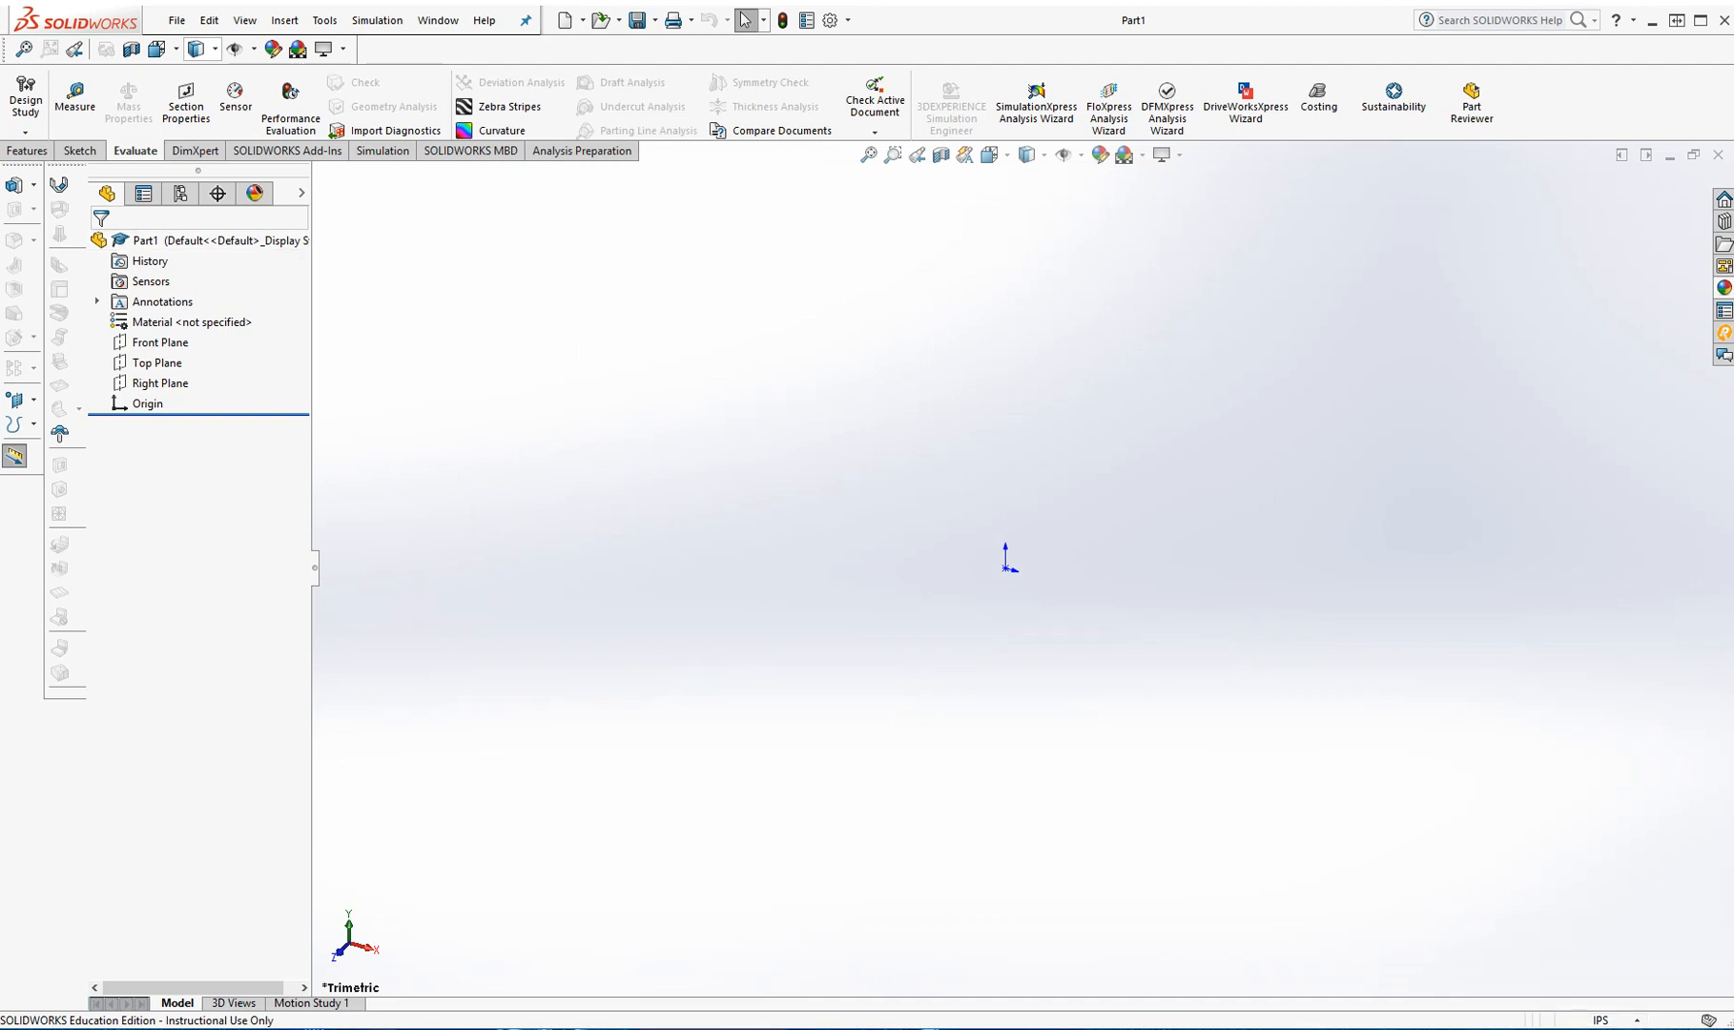
click(80, 150)
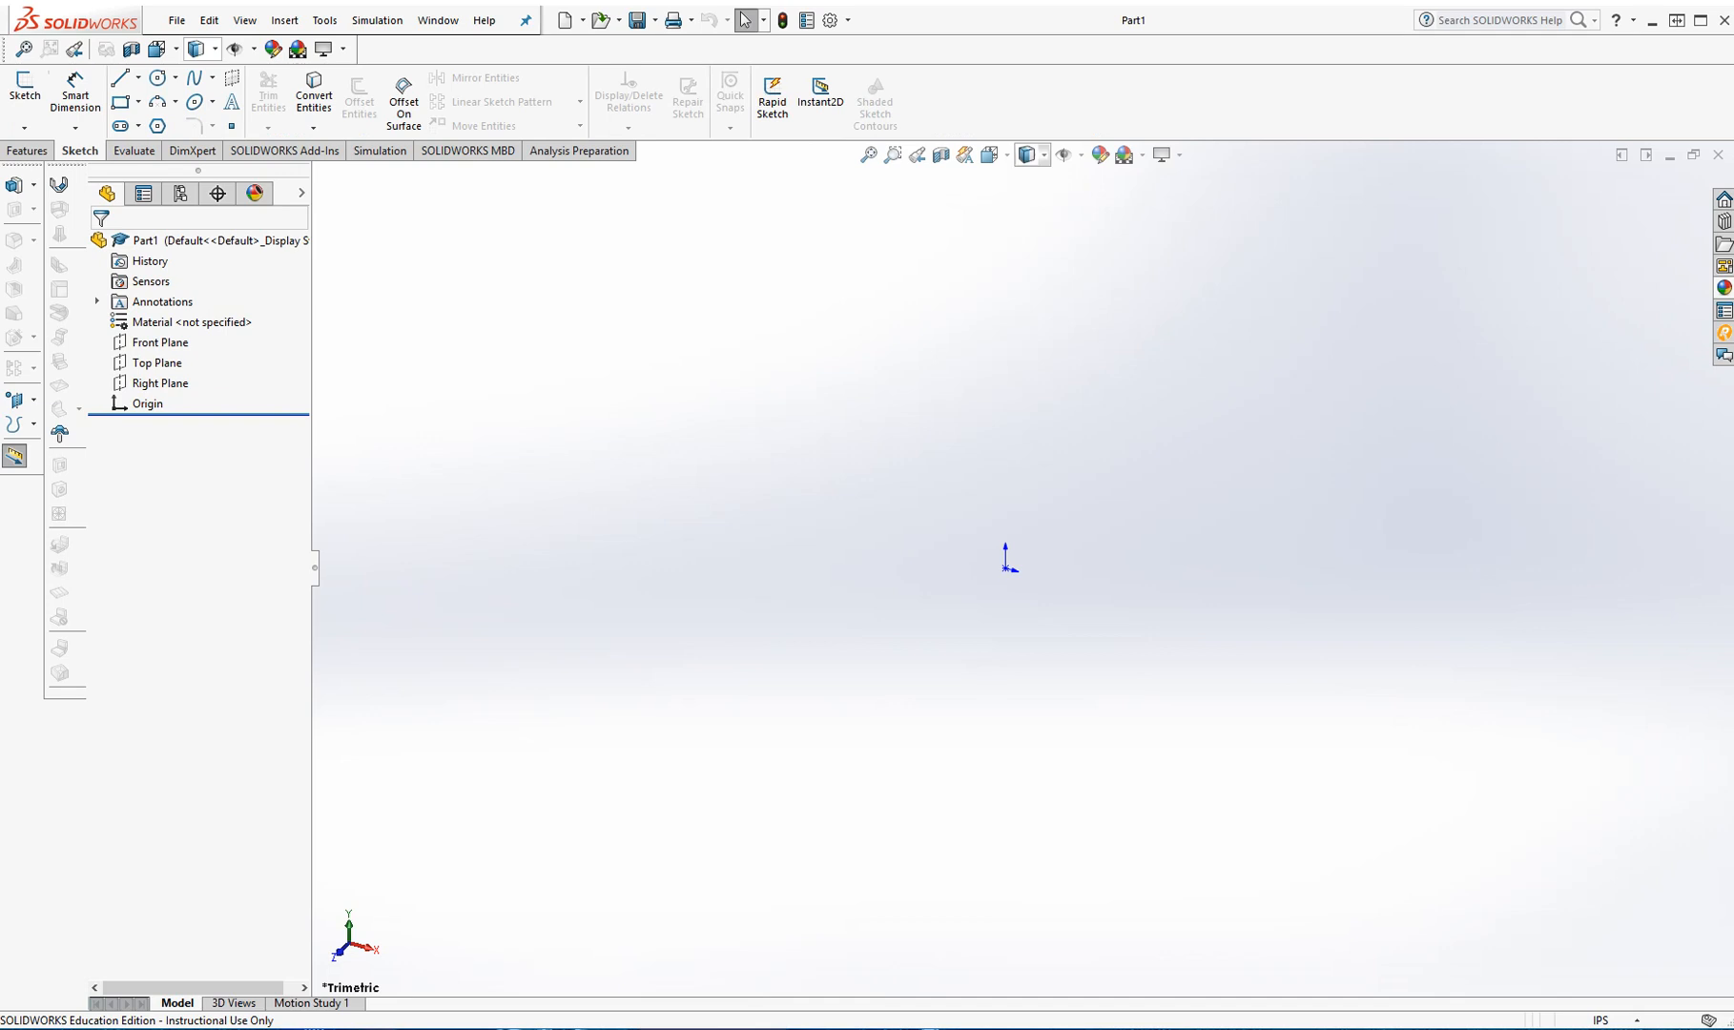
click(989, 154)
click(1020, 386)
click(25, 87)
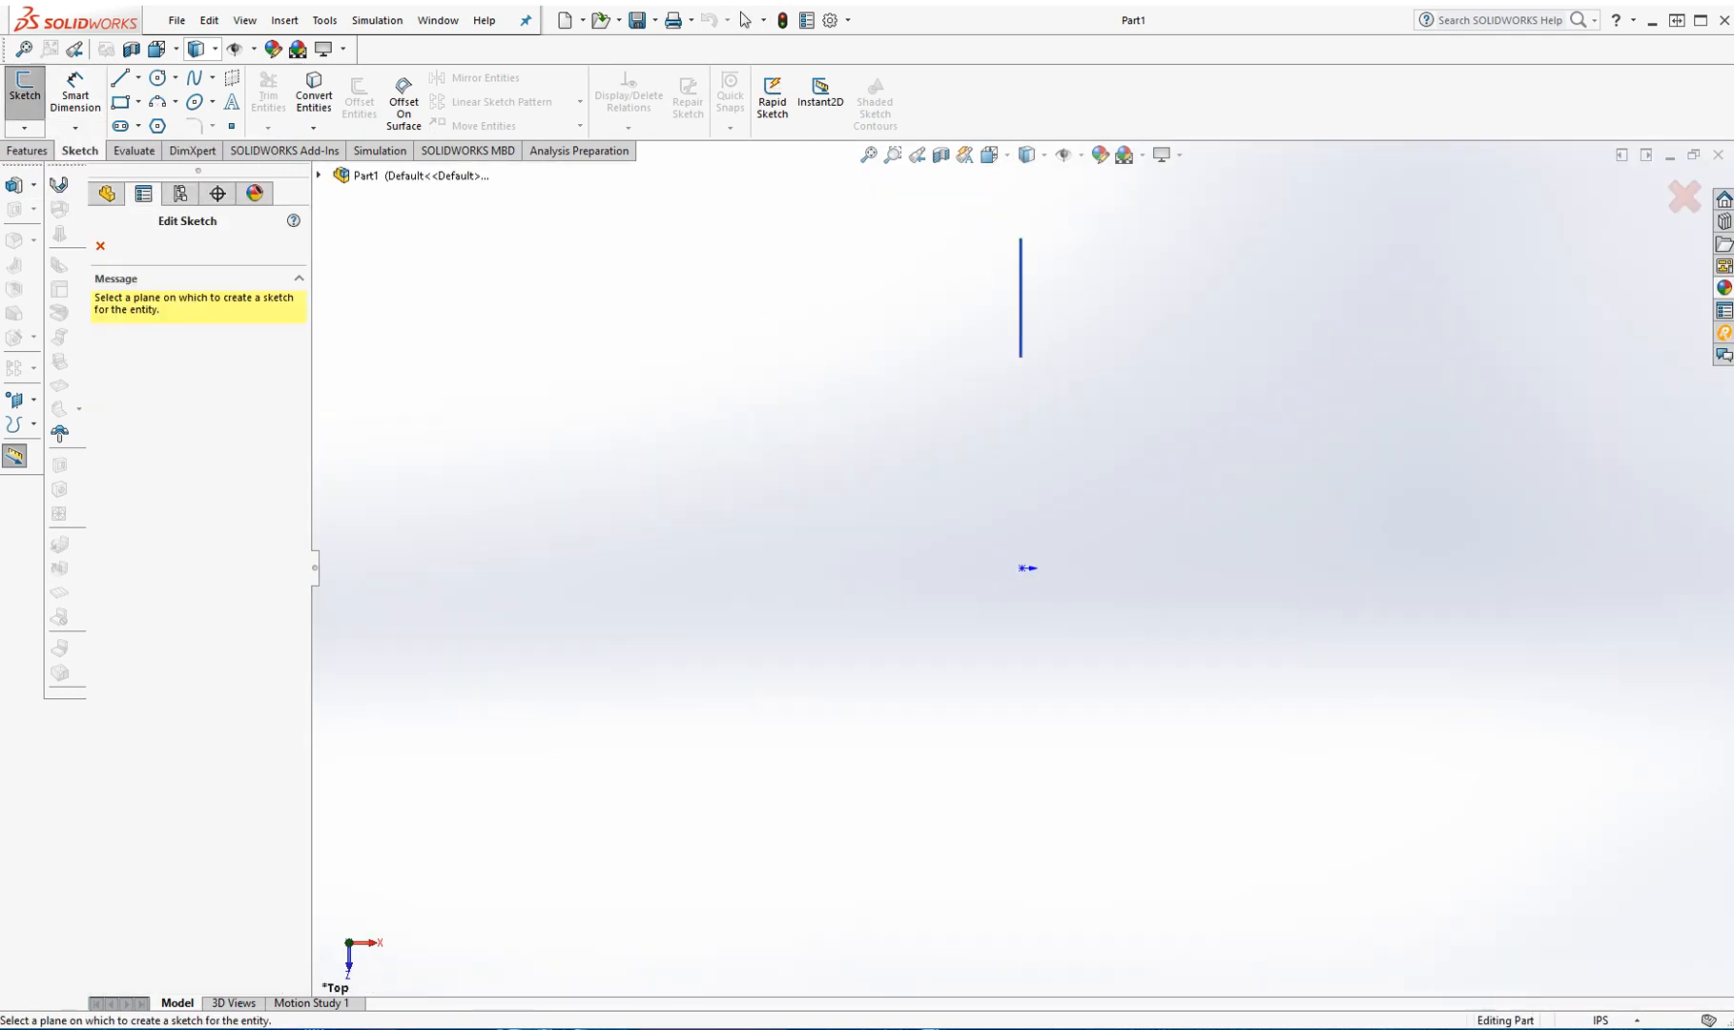
click(1022, 569)
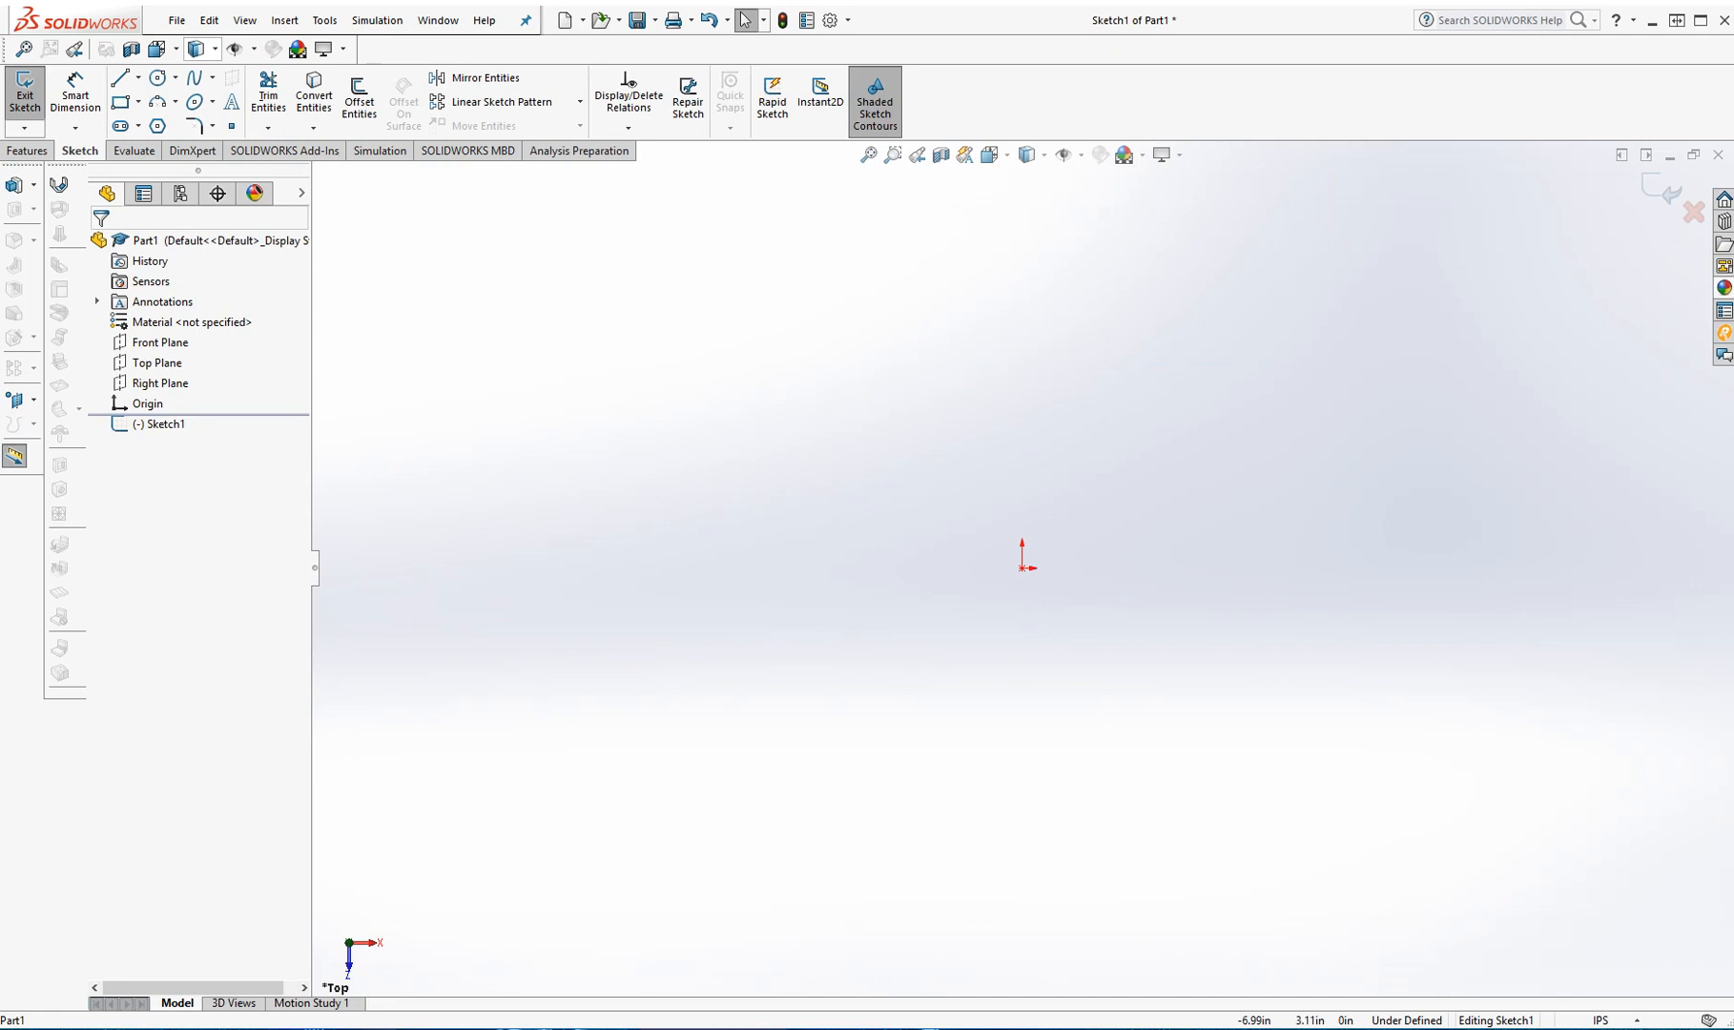
Step: Sketch a corner rectangle about 2.5 by 2.6 in with its first corner on the origin
click(121, 101)
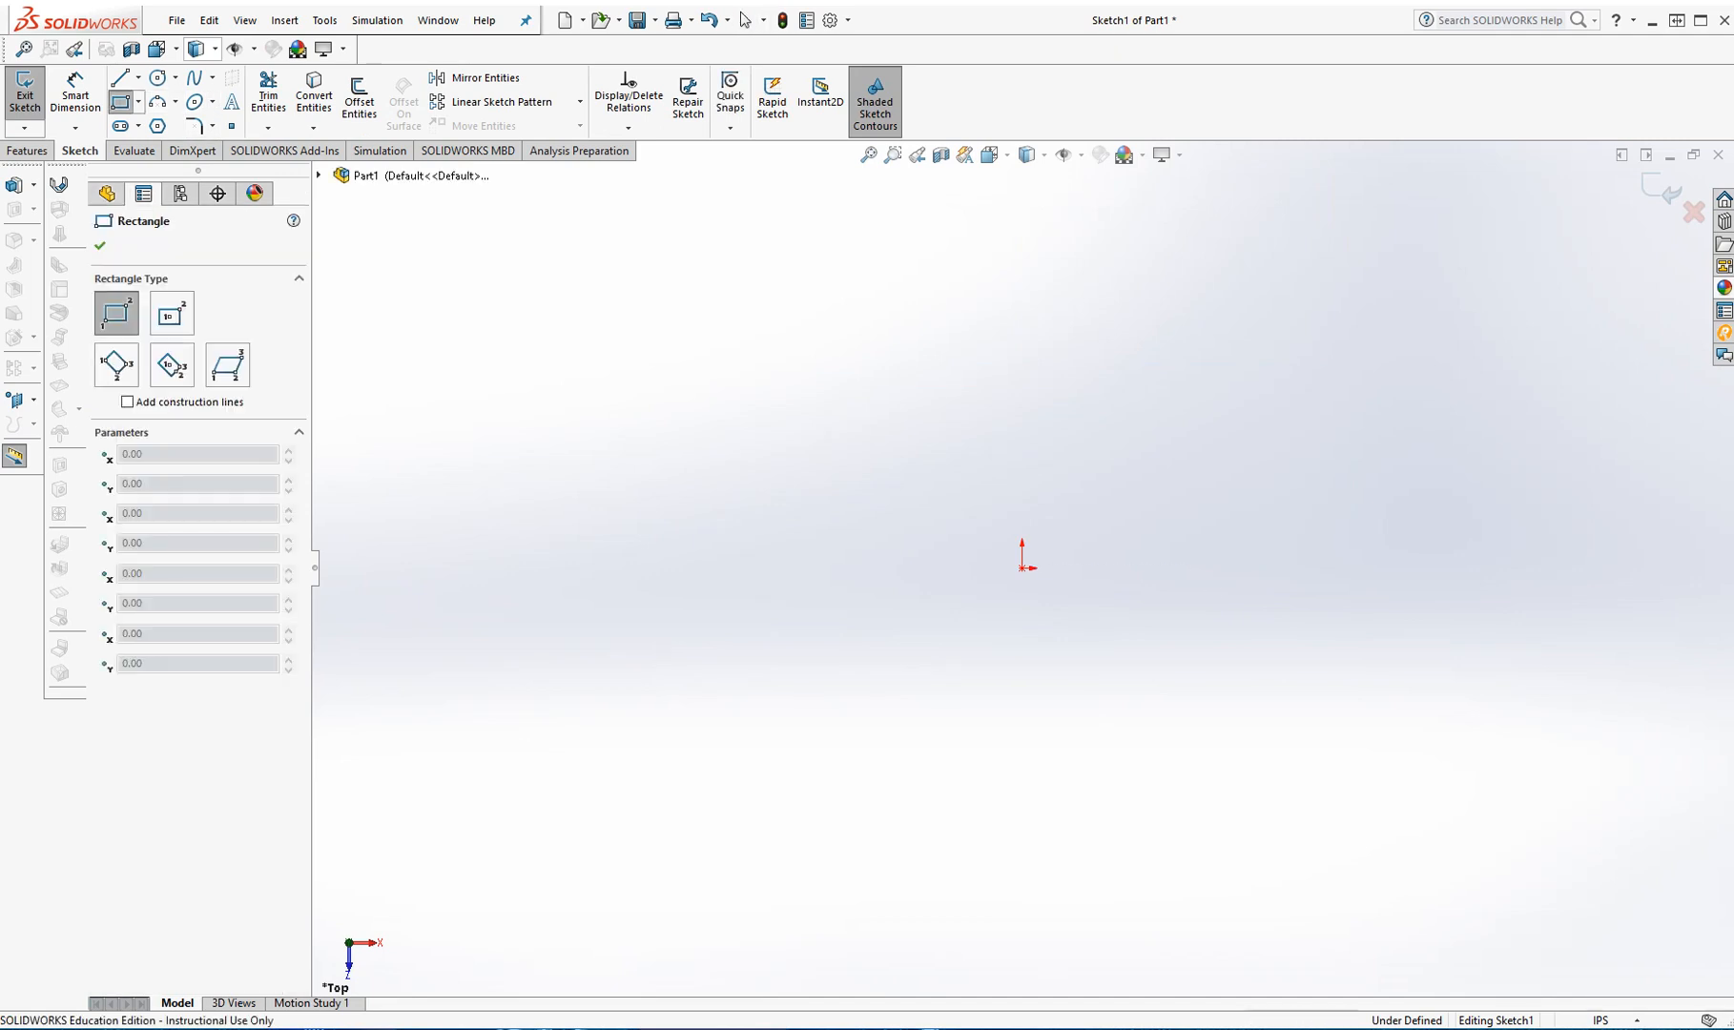
click(1023, 569)
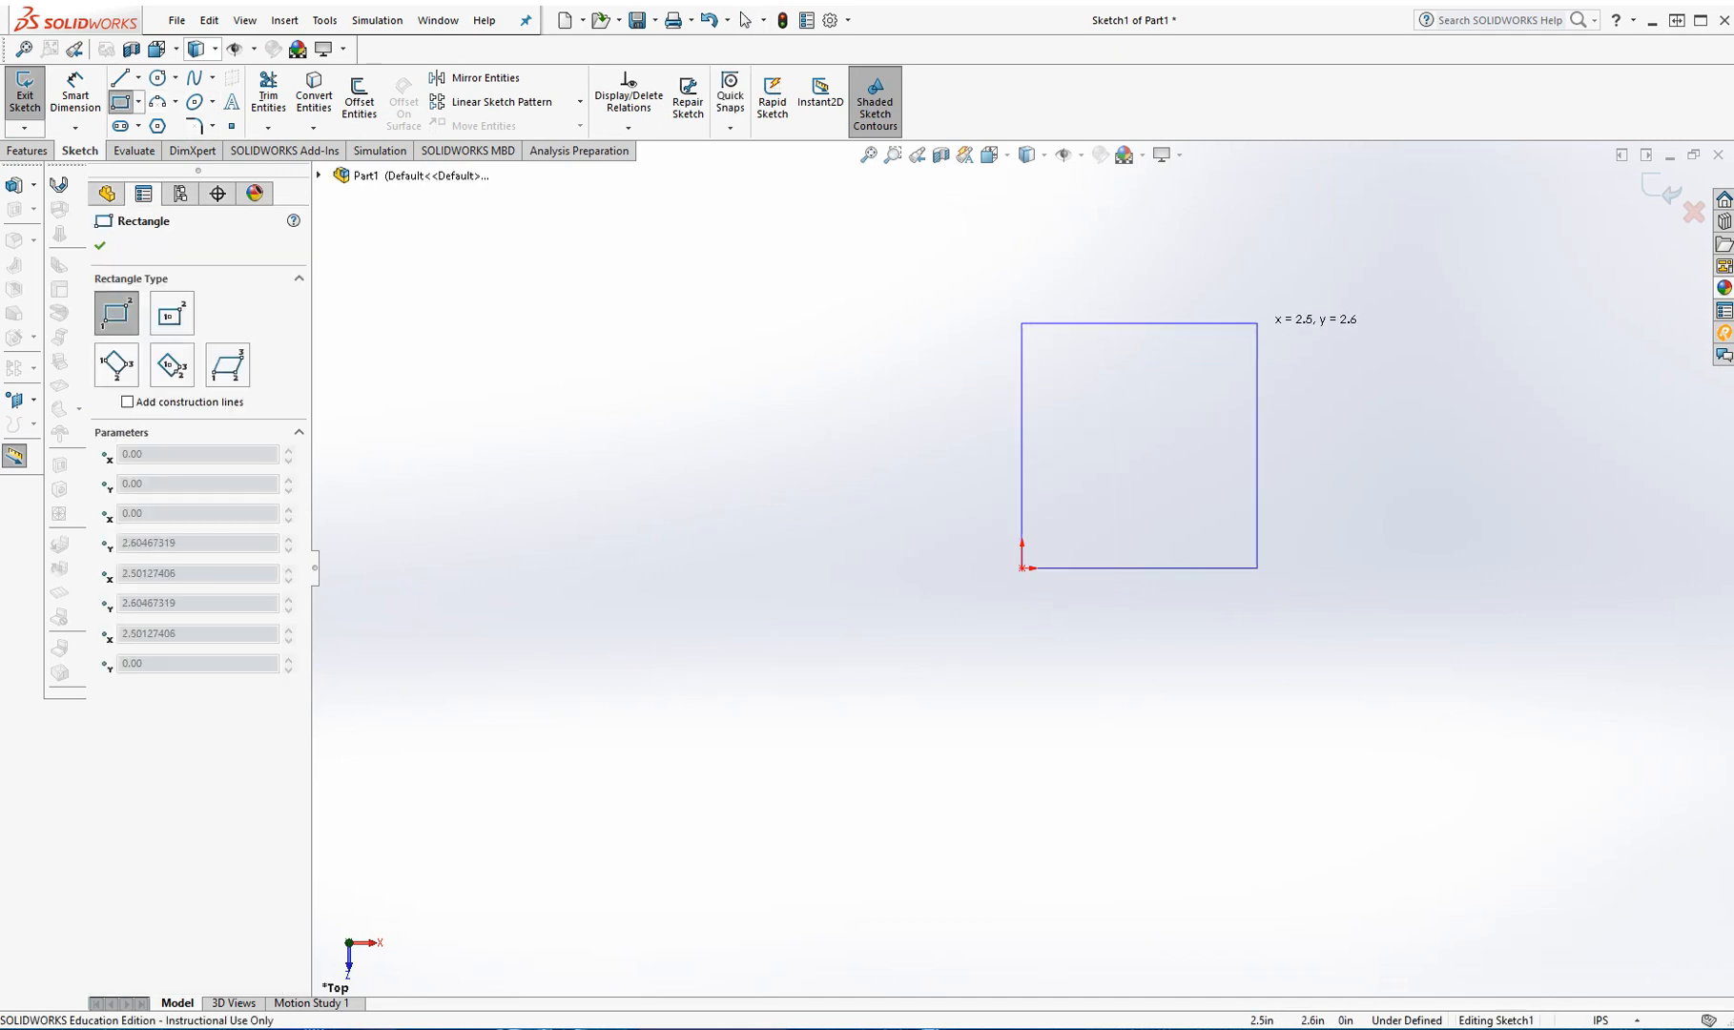
click(1258, 323)
Step: Dimension the rectangle's vertical and horizontal sides to 0.31 in each
click(74, 91)
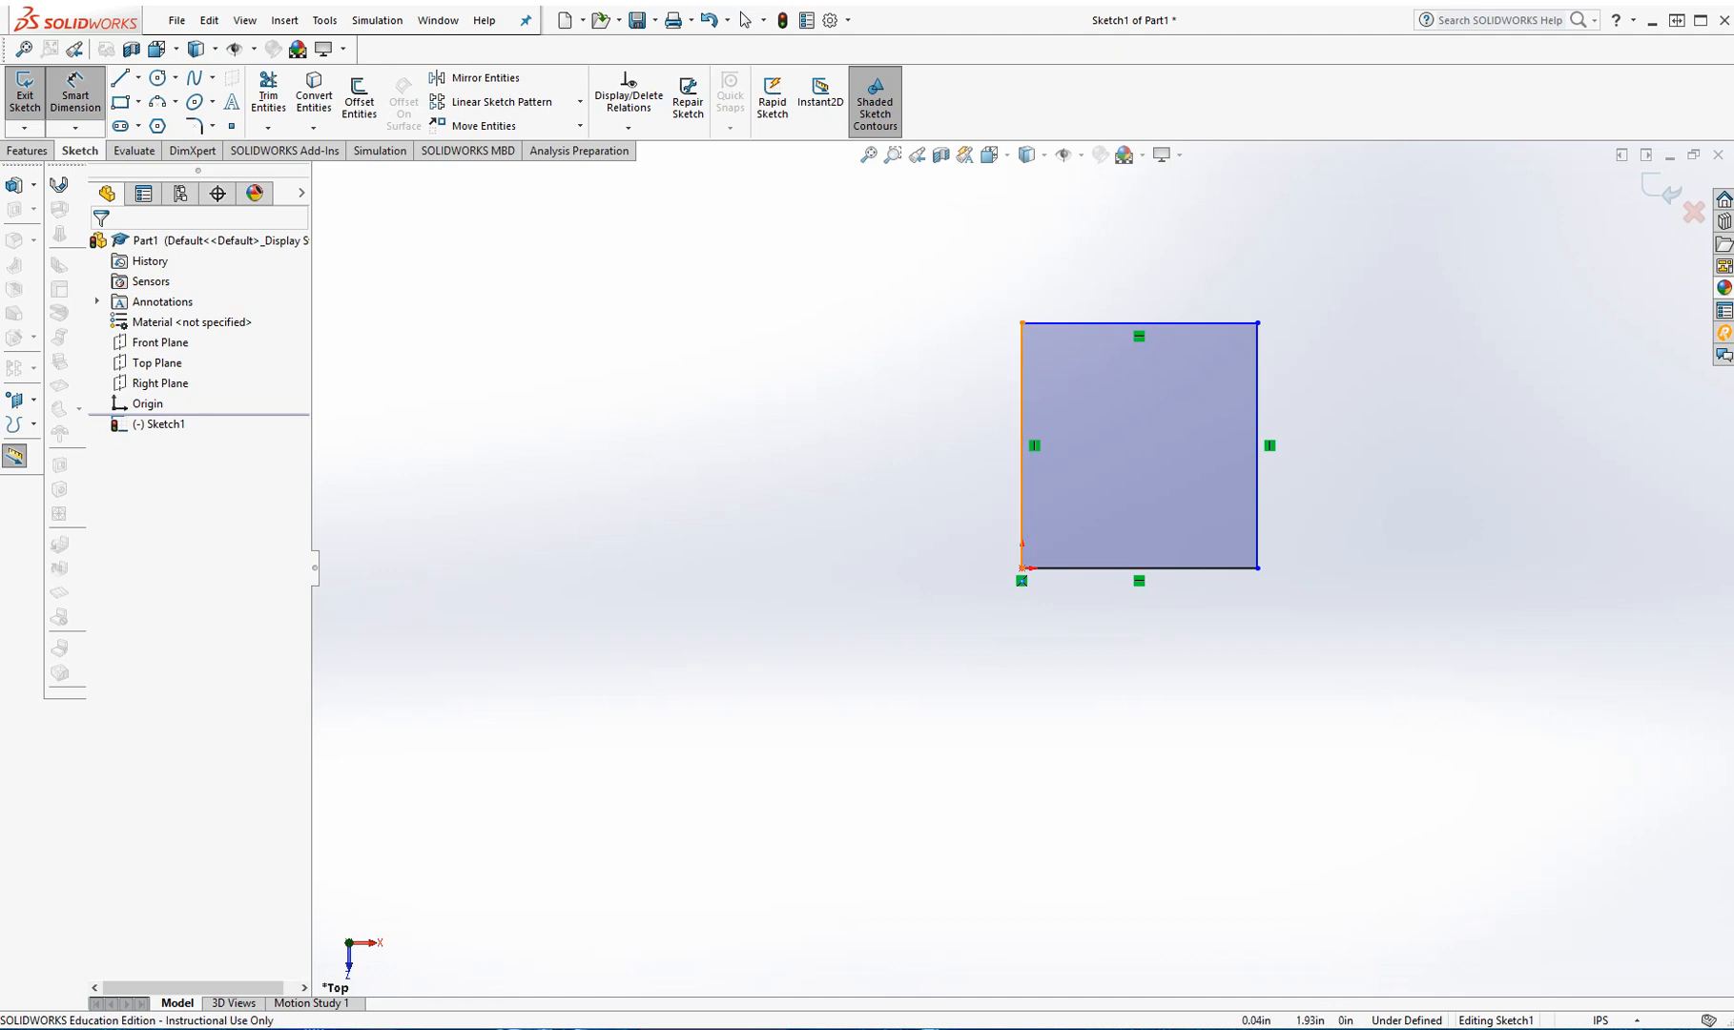
click(1022, 446)
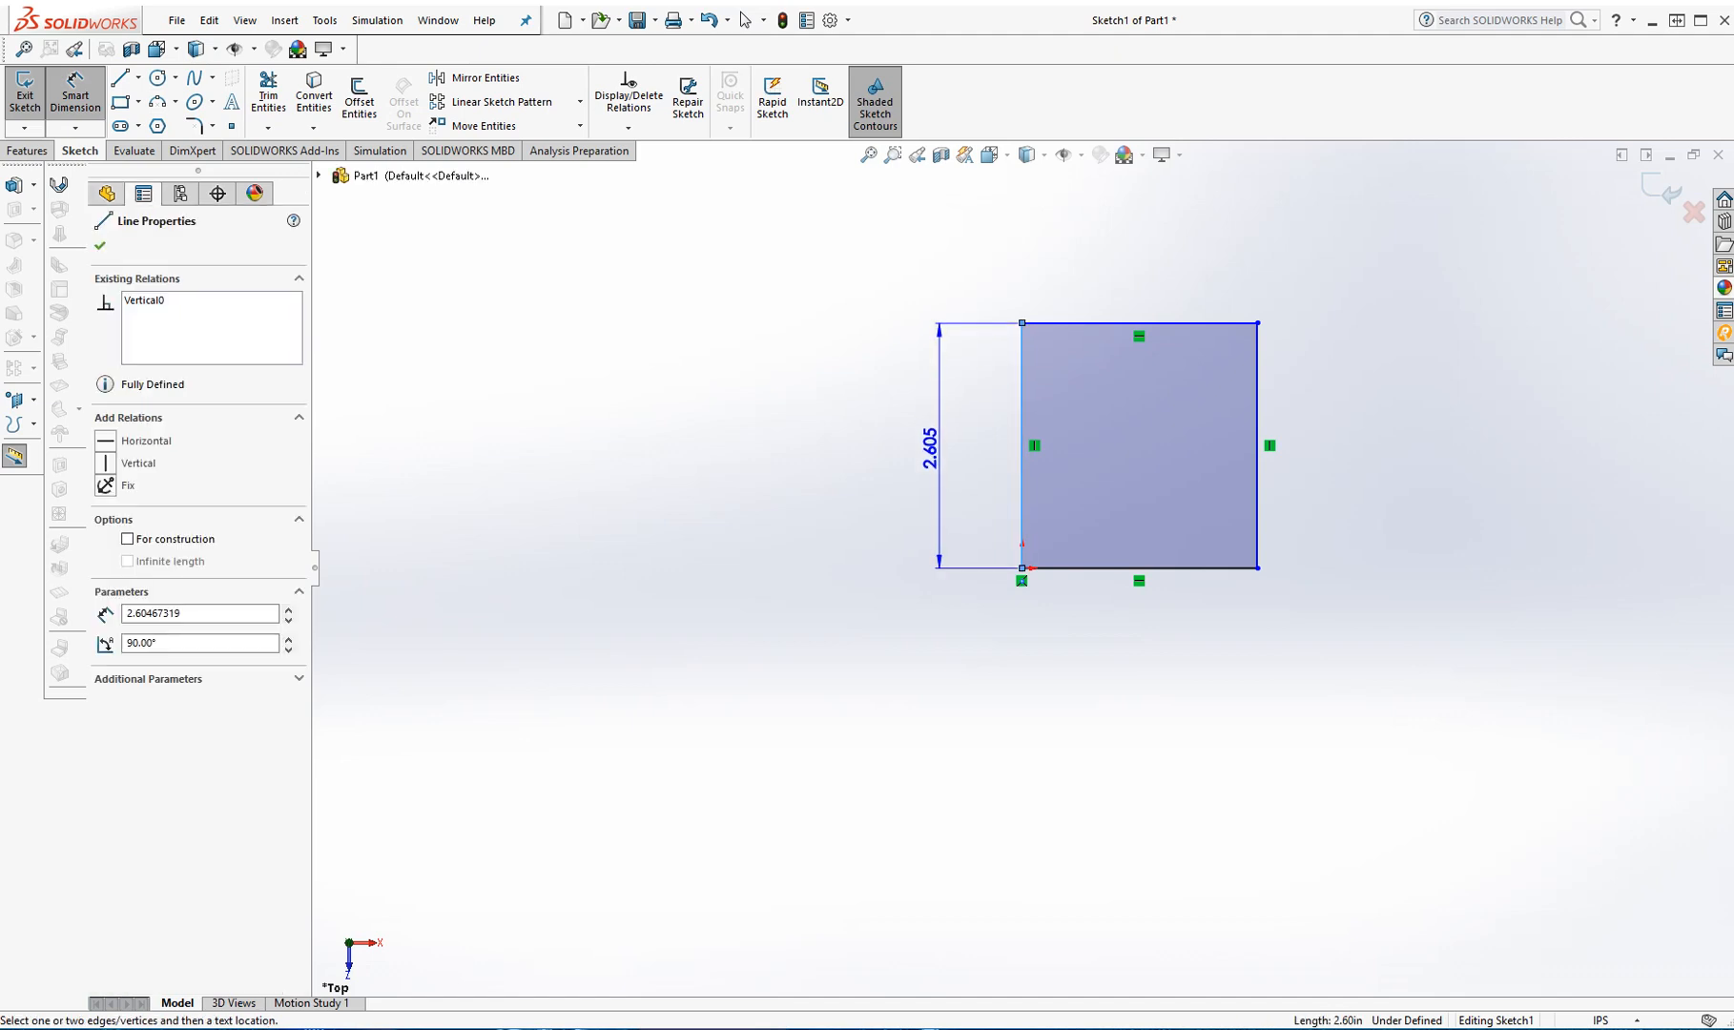
click(931, 449)
text(.31)
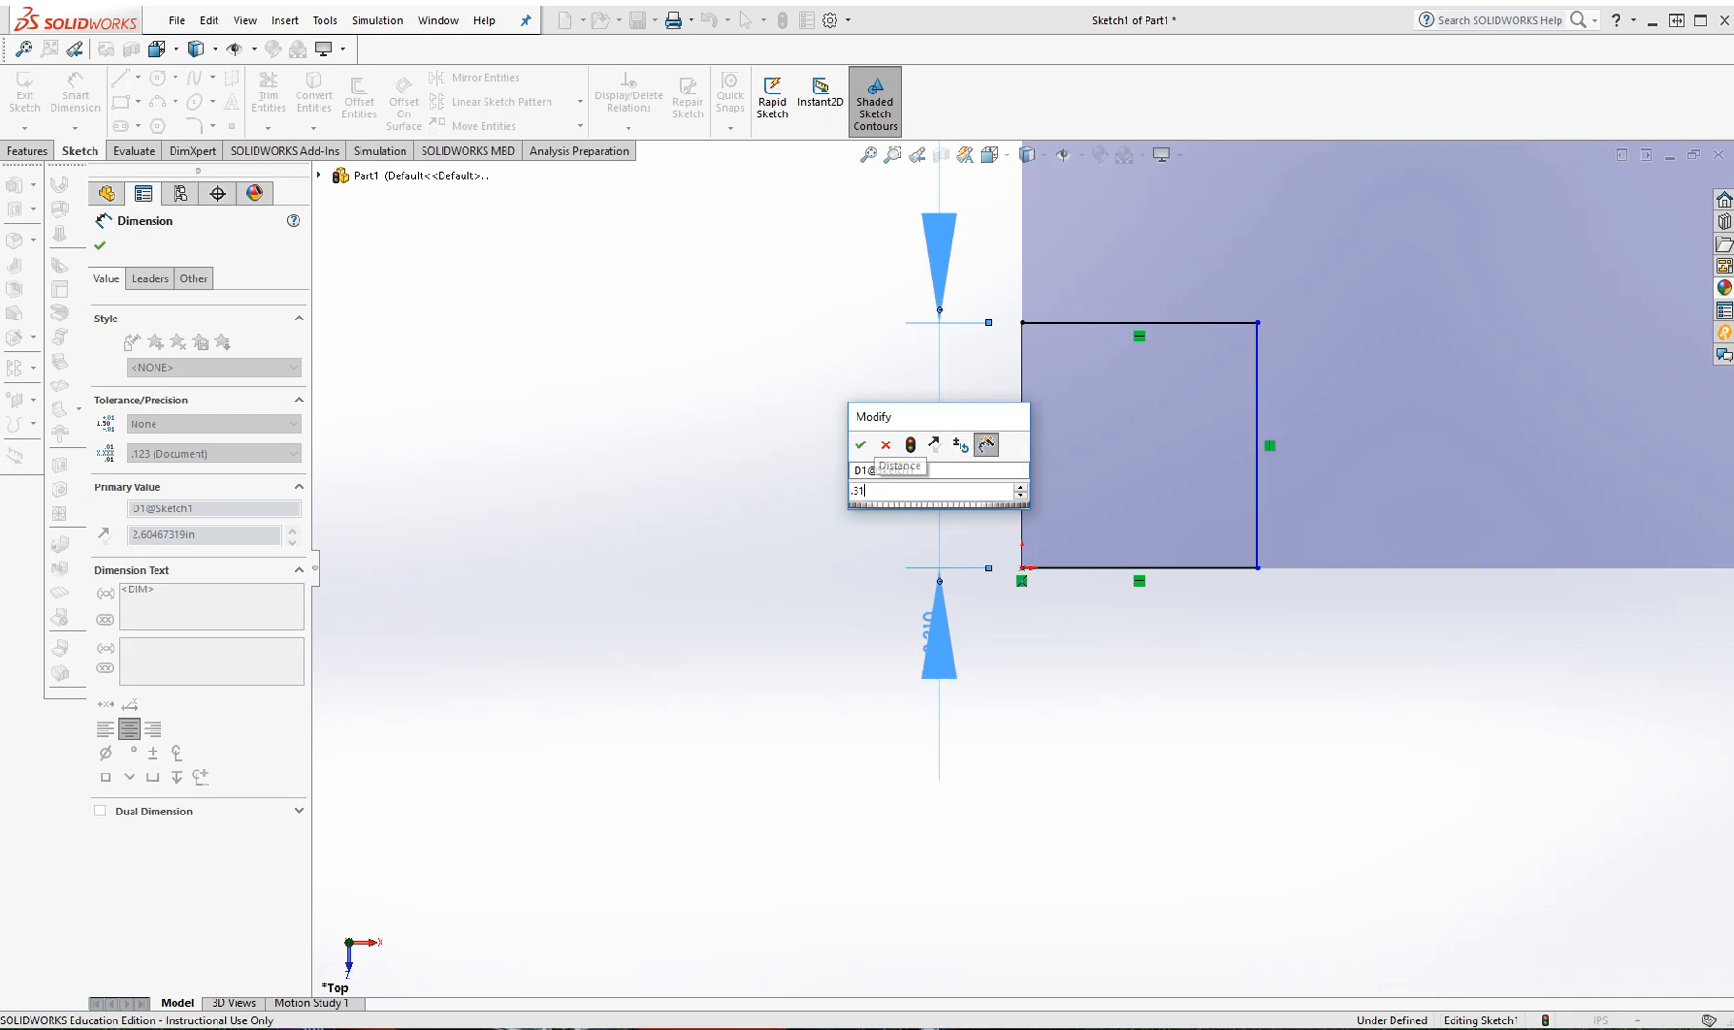
key(Return)
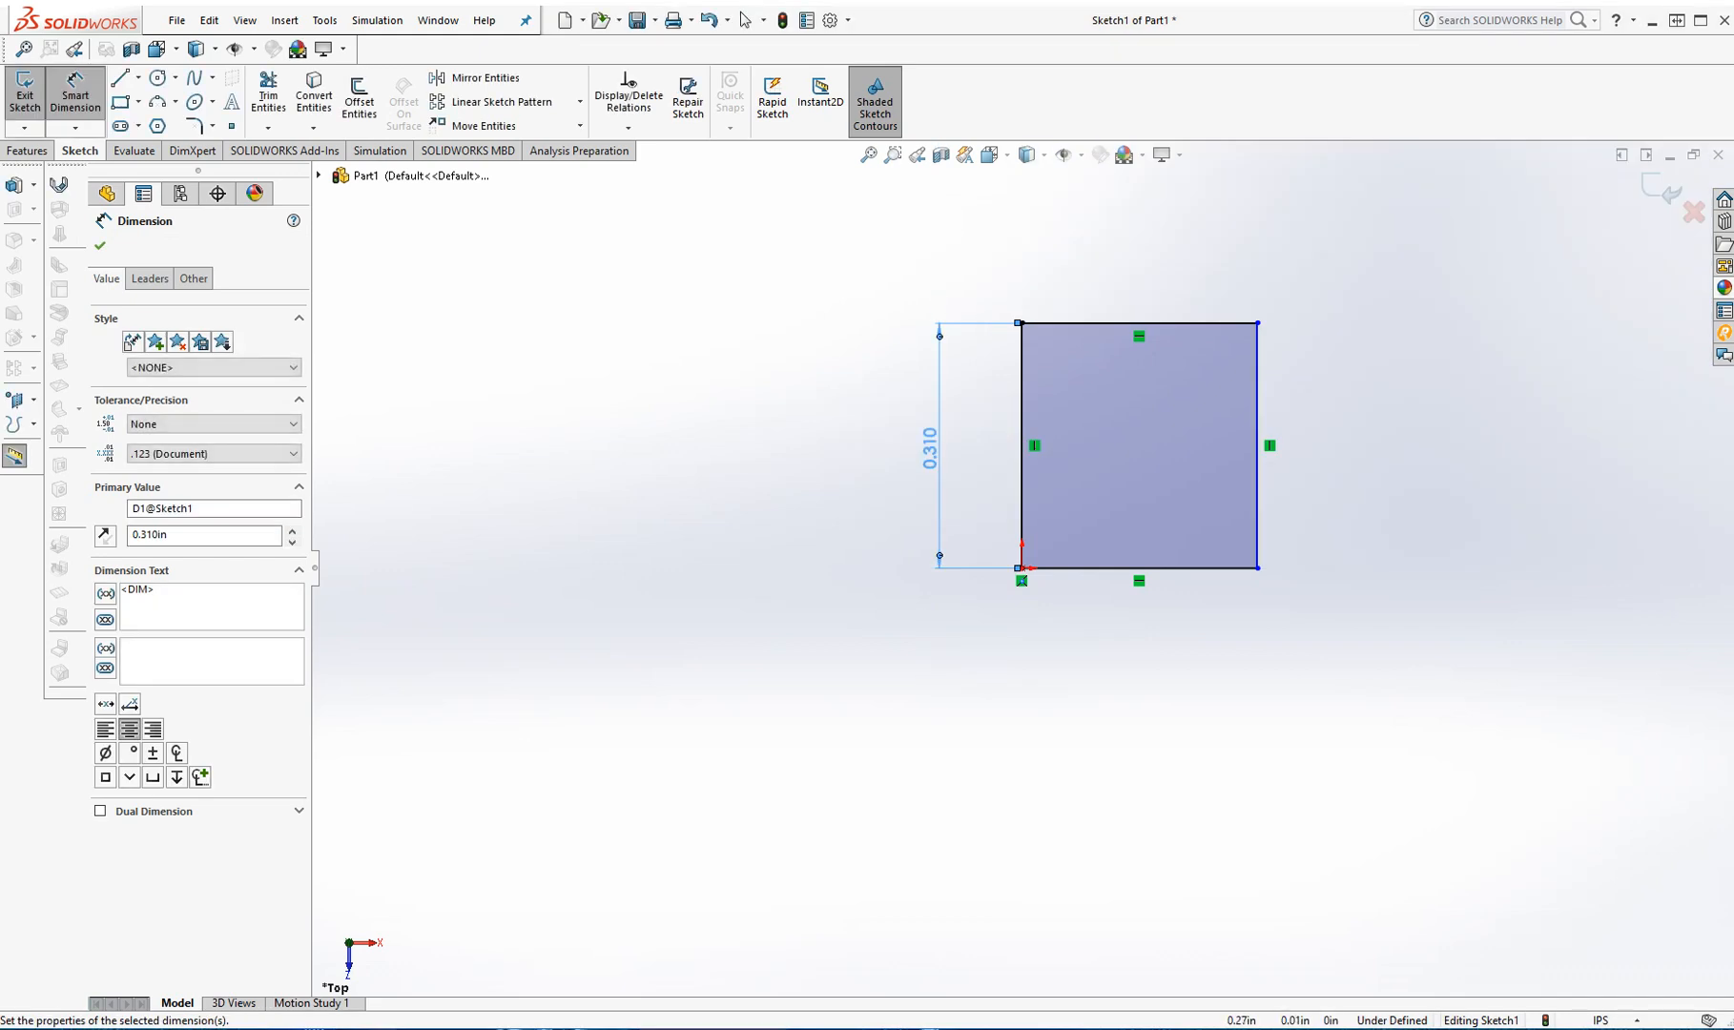
click(1139, 568)
click(1141, 637)
text(.31)
key(Return)
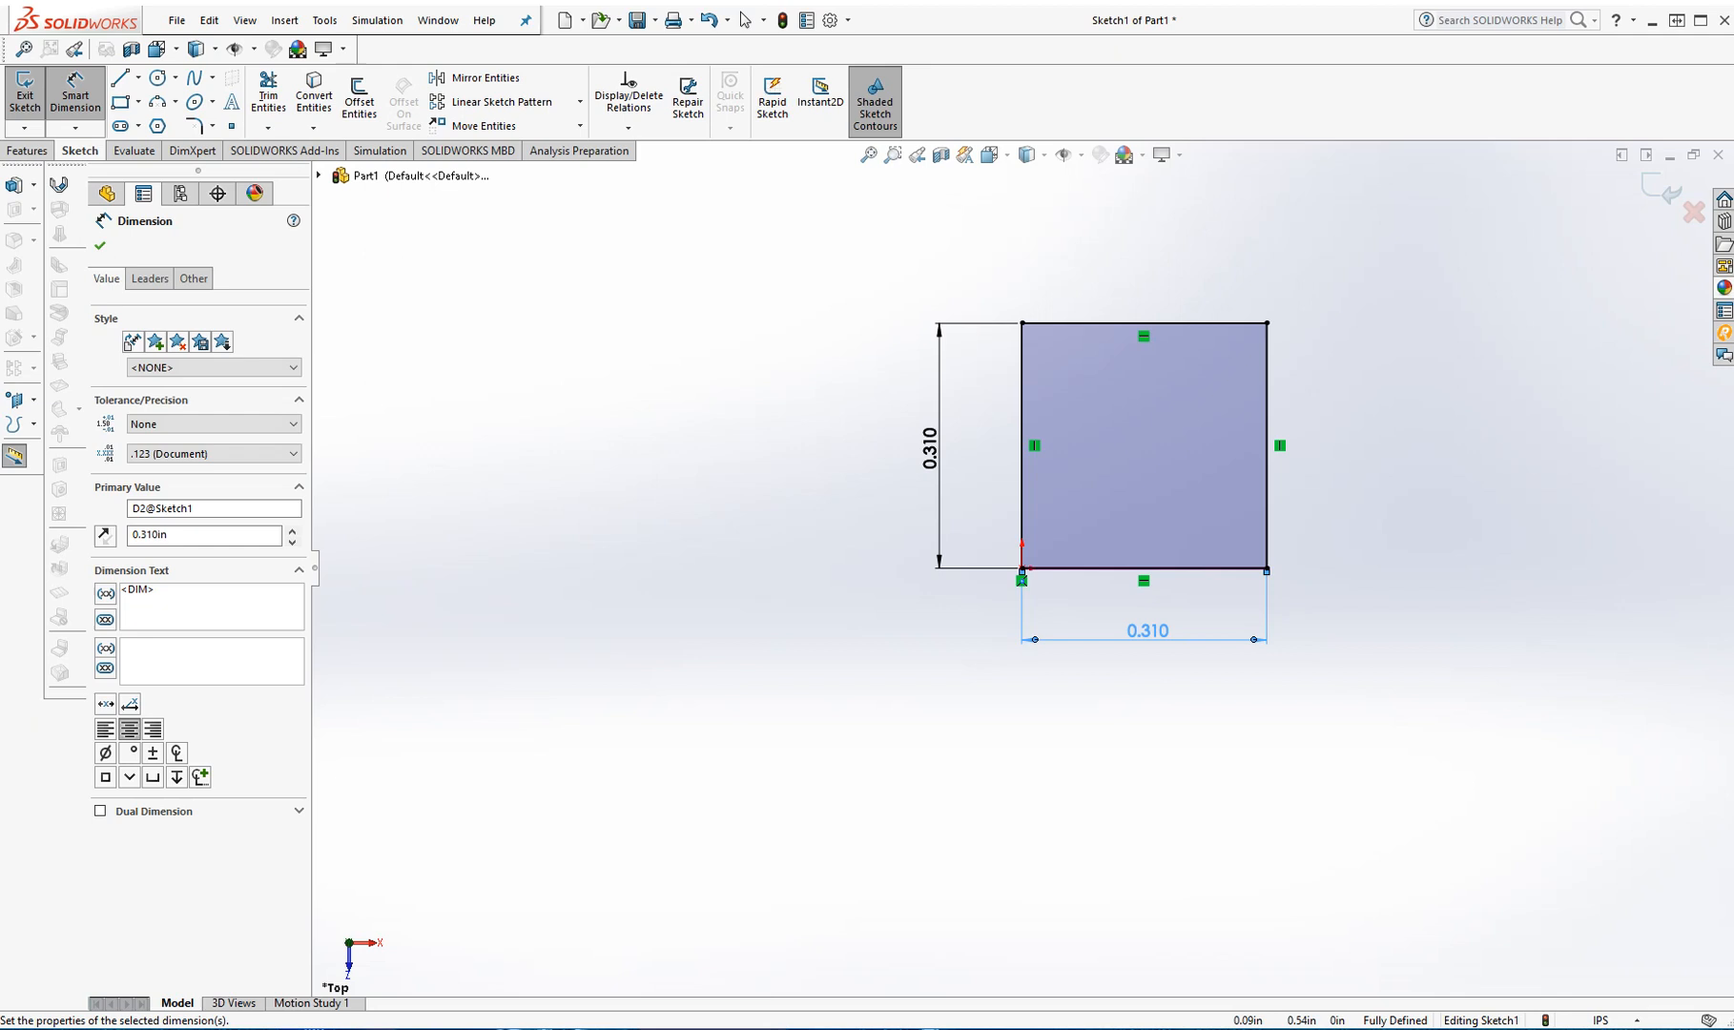
Step: Extrude the square profile as a blind boss 0.128 in deep, in the reversed direction below the sketch plane
click(995, 154)
click(1032, 154)
click(995, 155)
click(1095, 205)
scroll(1033, 572, down, 11)
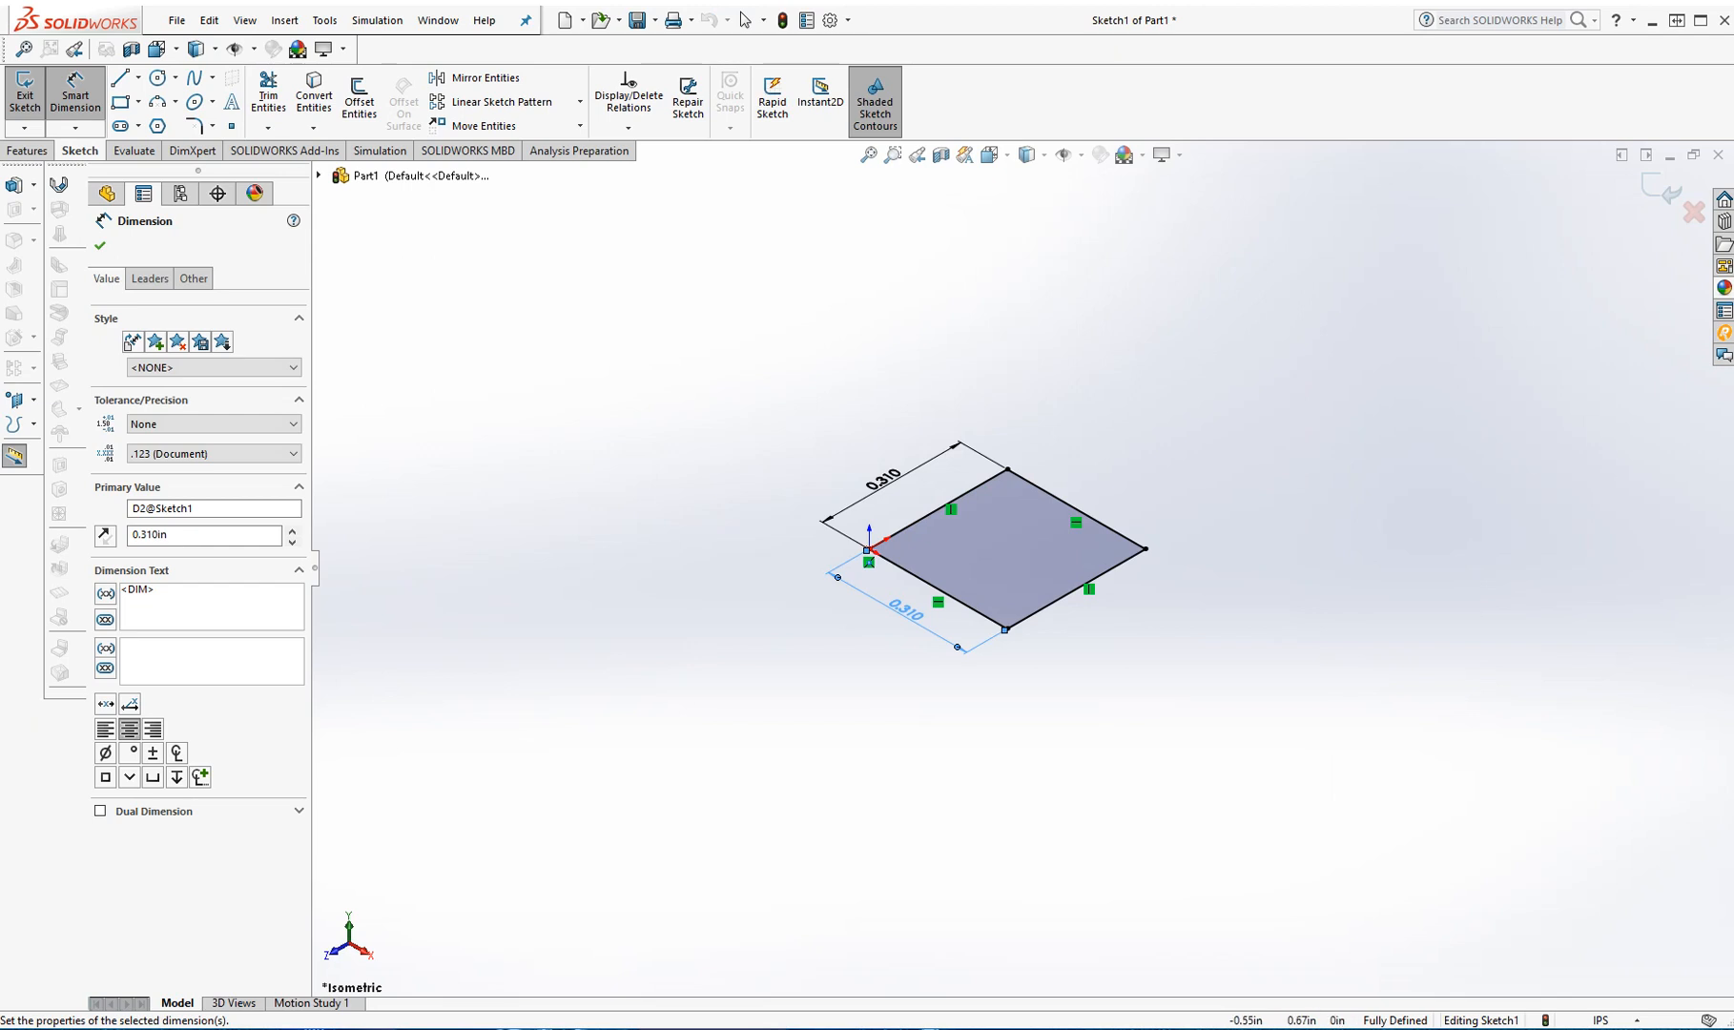
click(27, 150)
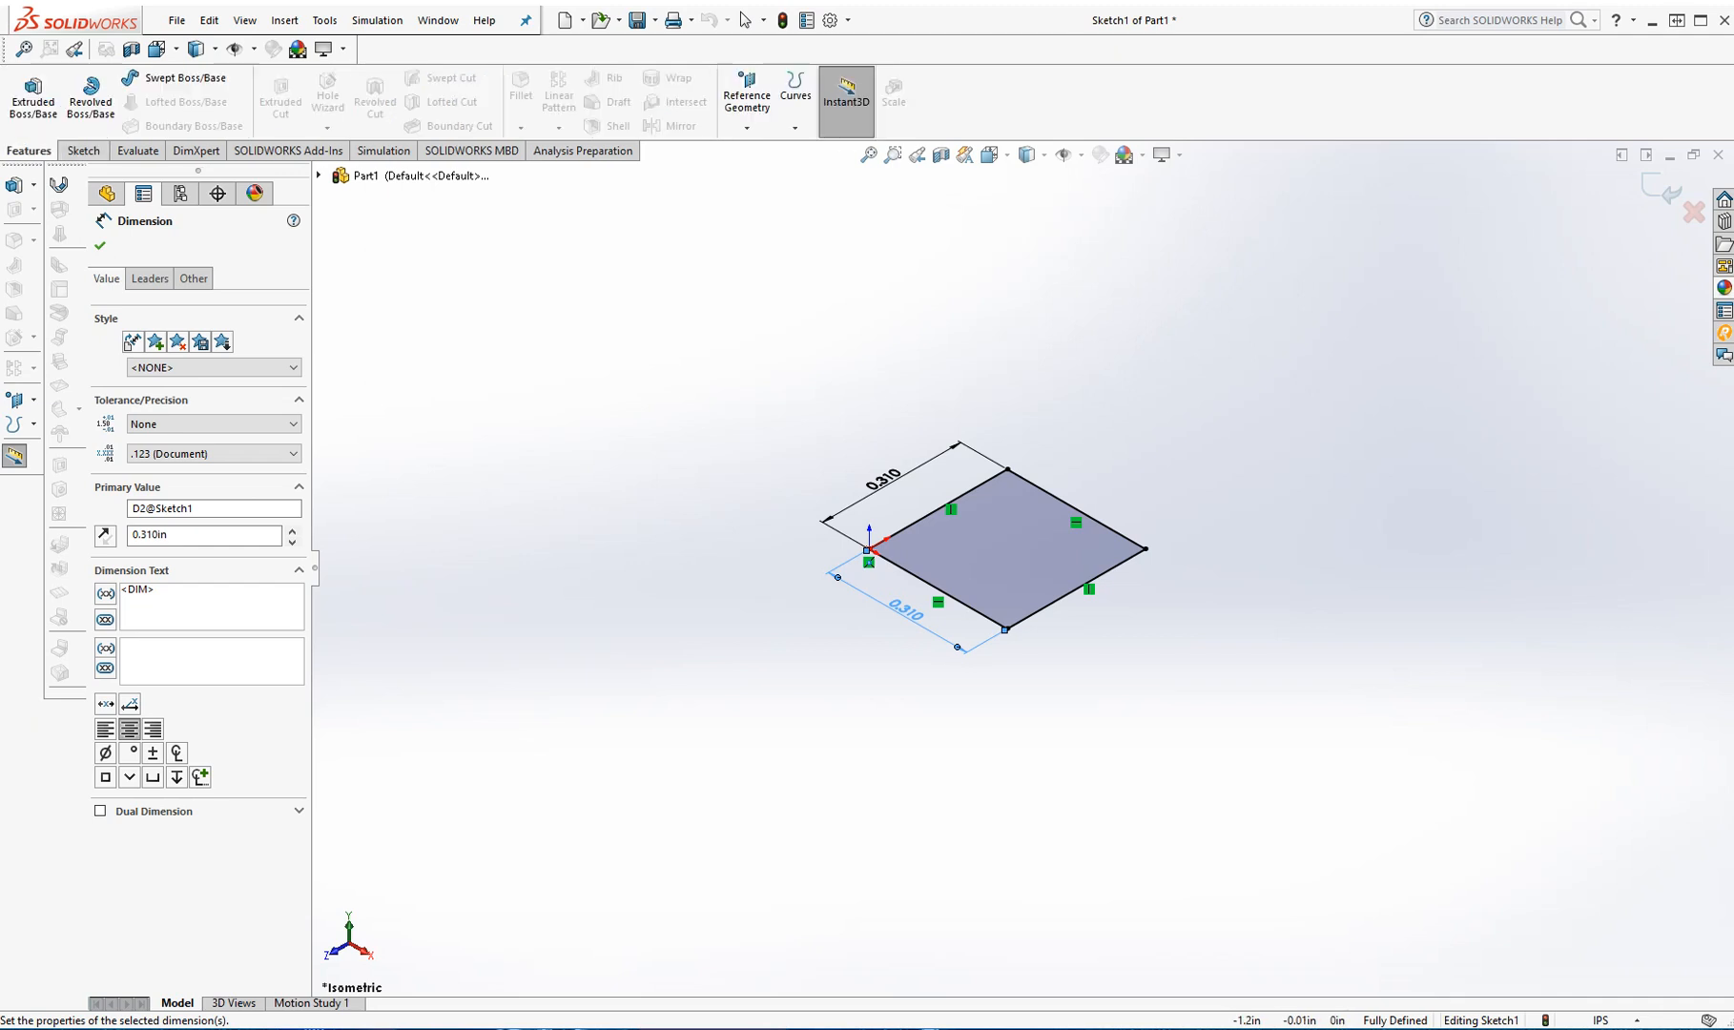
click(33, 95)
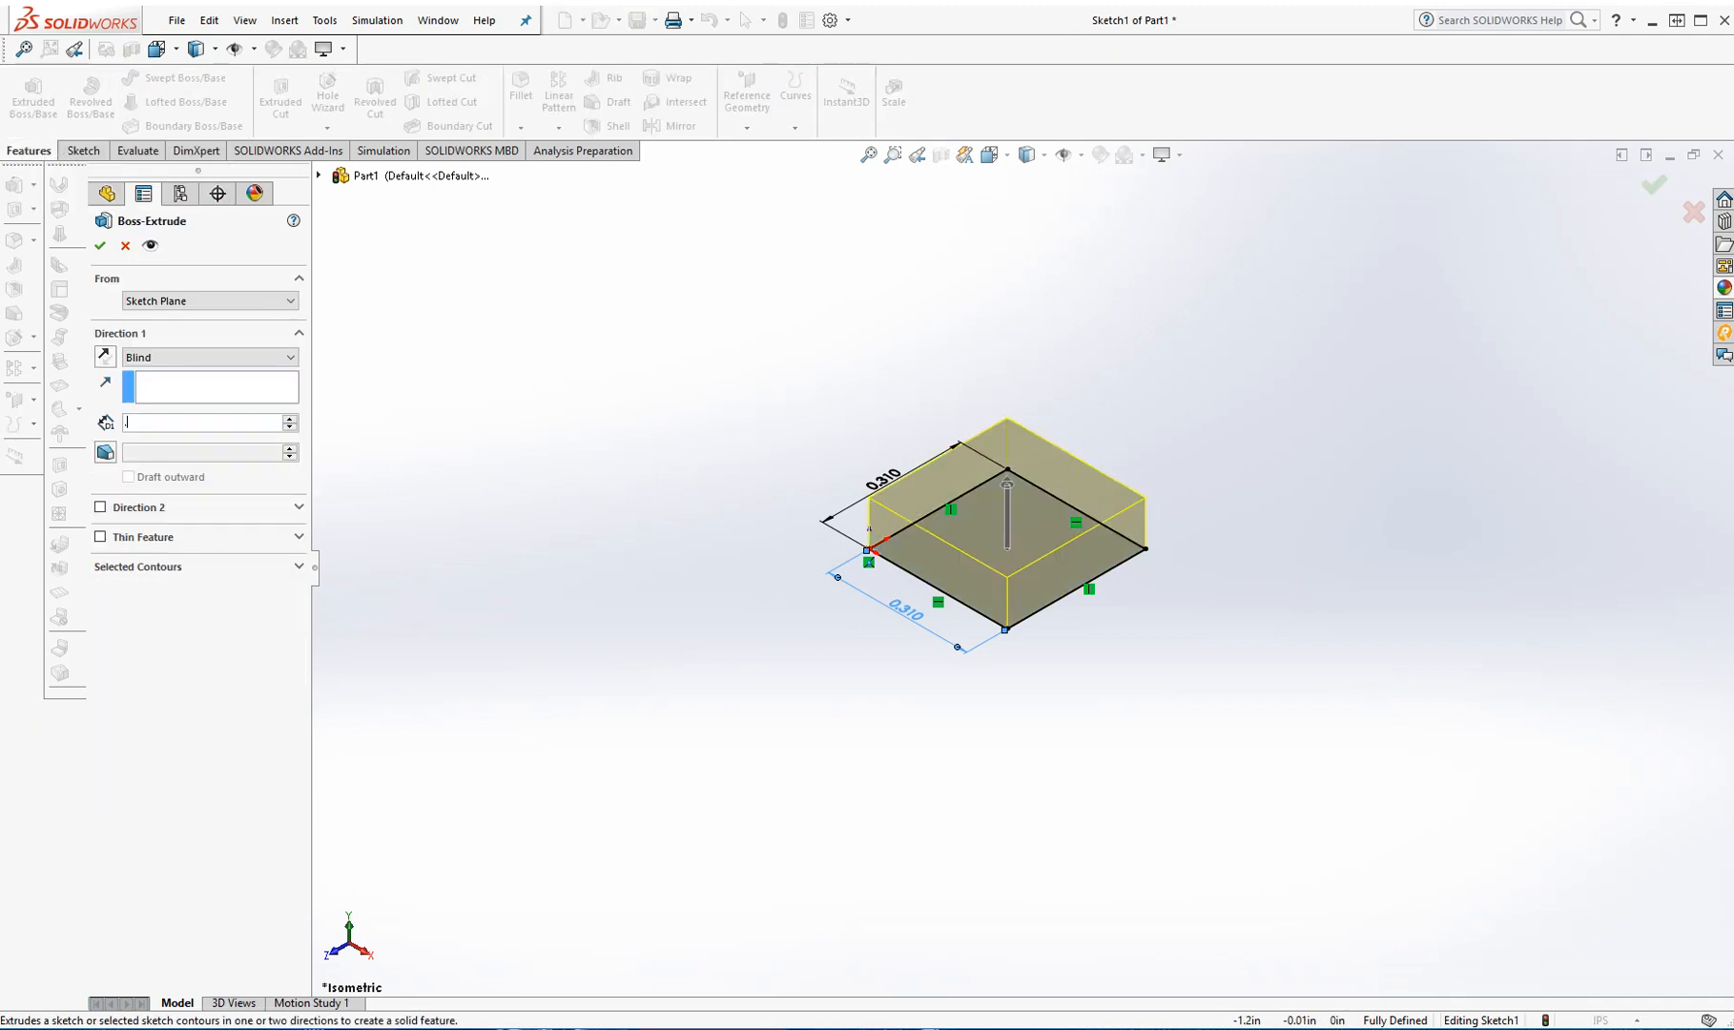
text(.128)
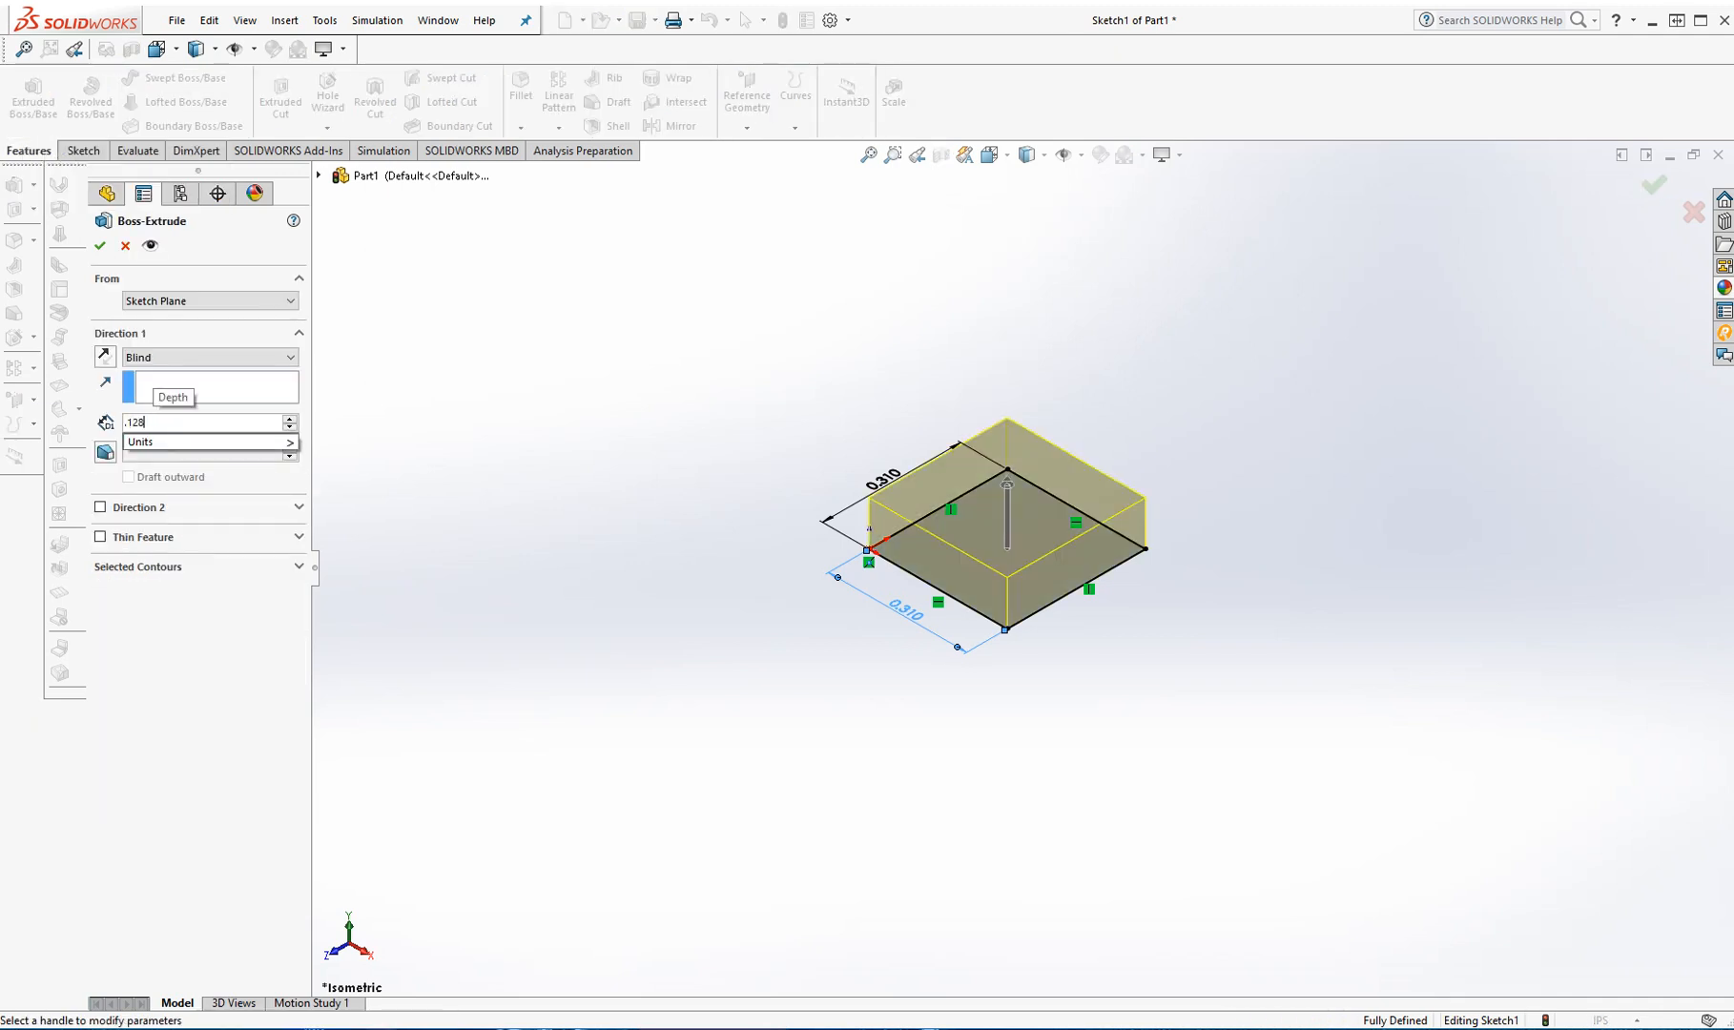
click(105, 356)
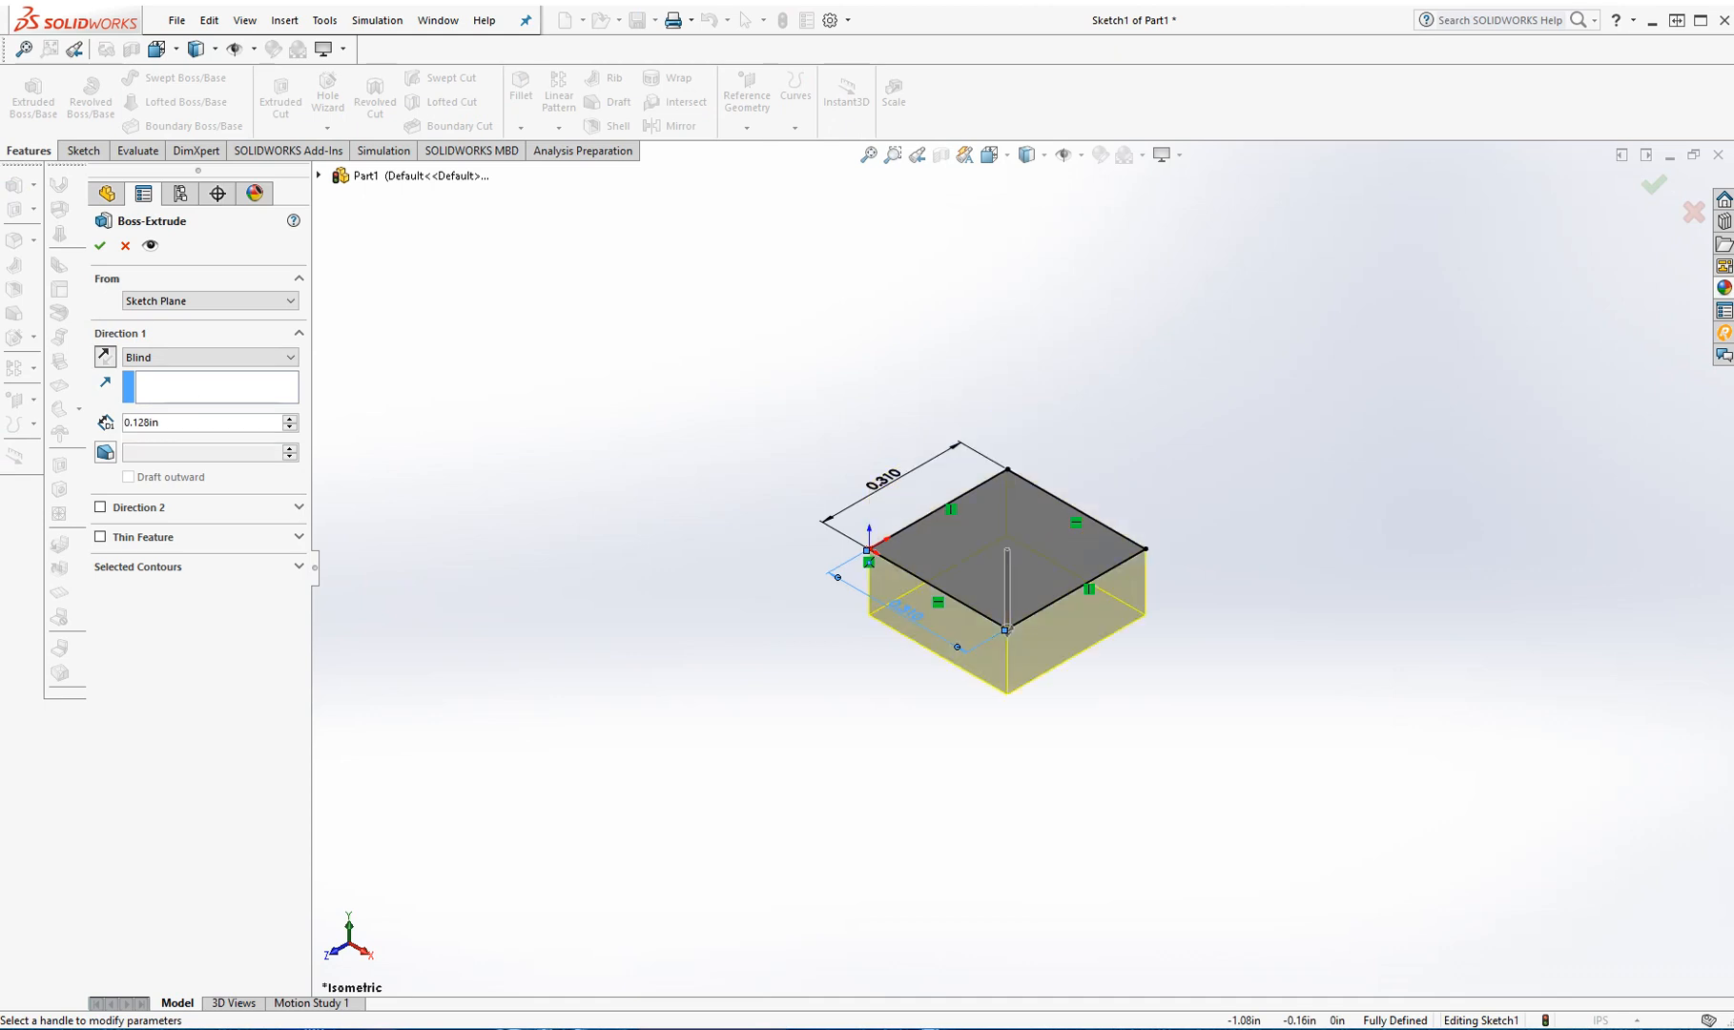
click(99, 245)
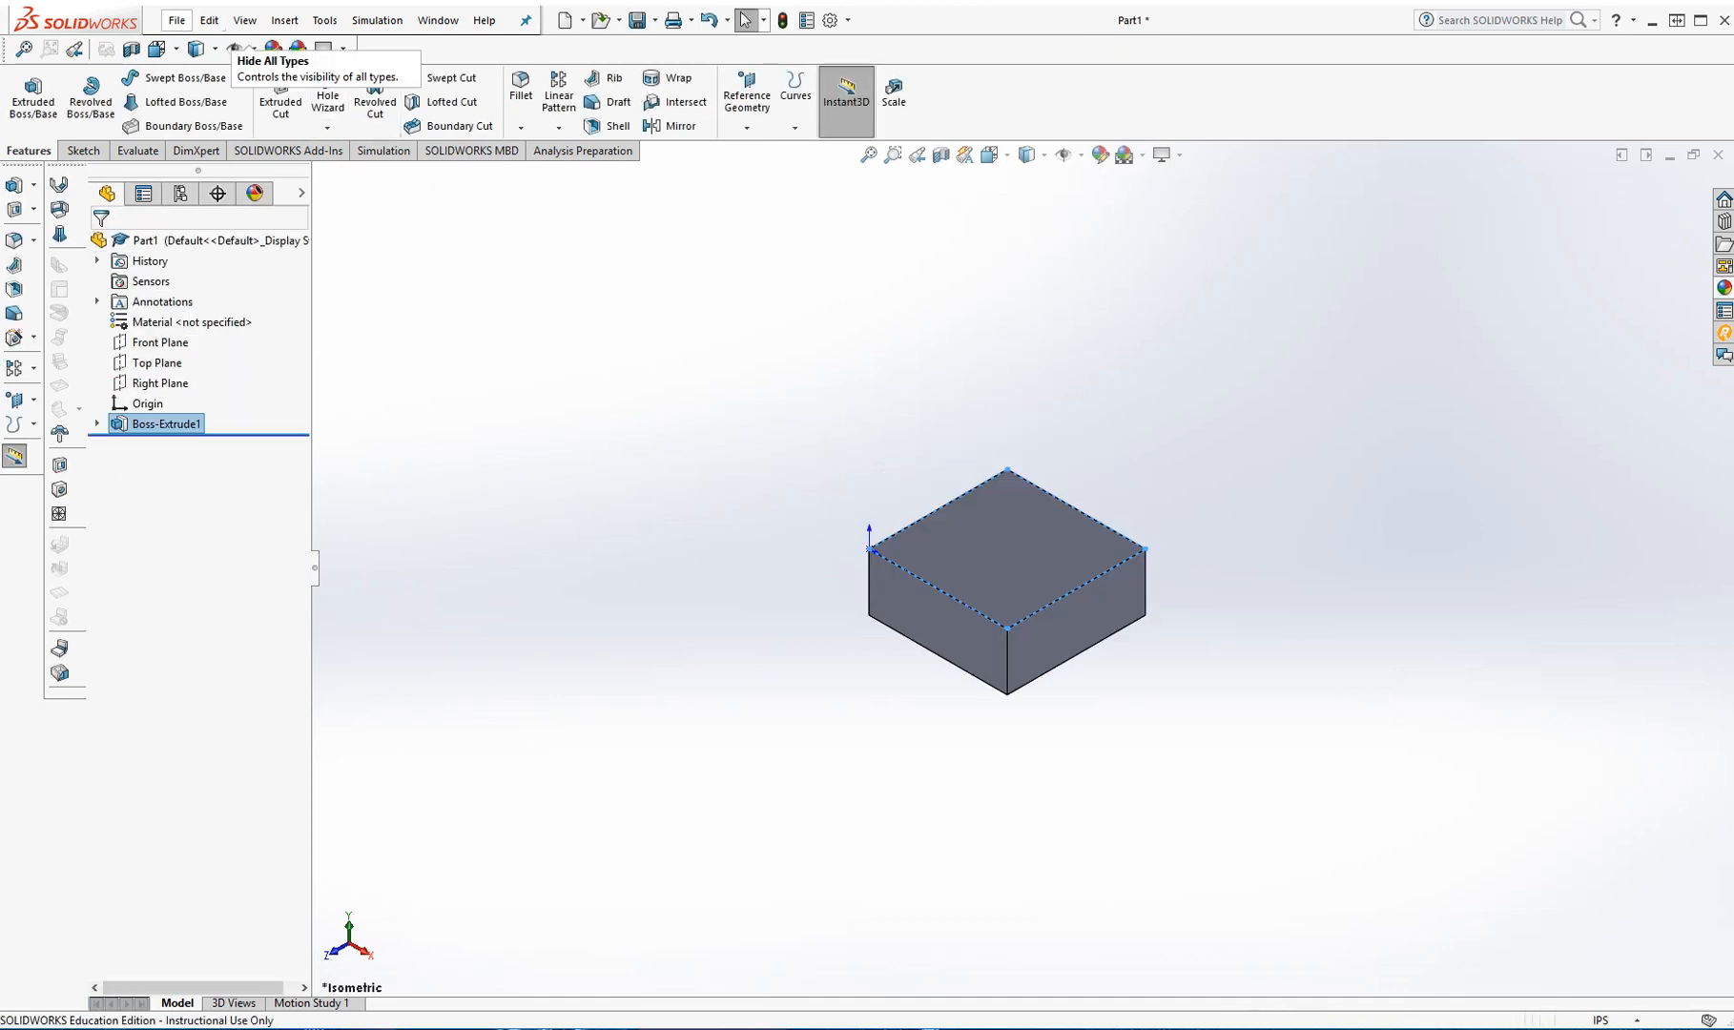
Step: Save the part on the Desktop under the file name LEGO BRICK MZ and clear the selection
click(176, 21)
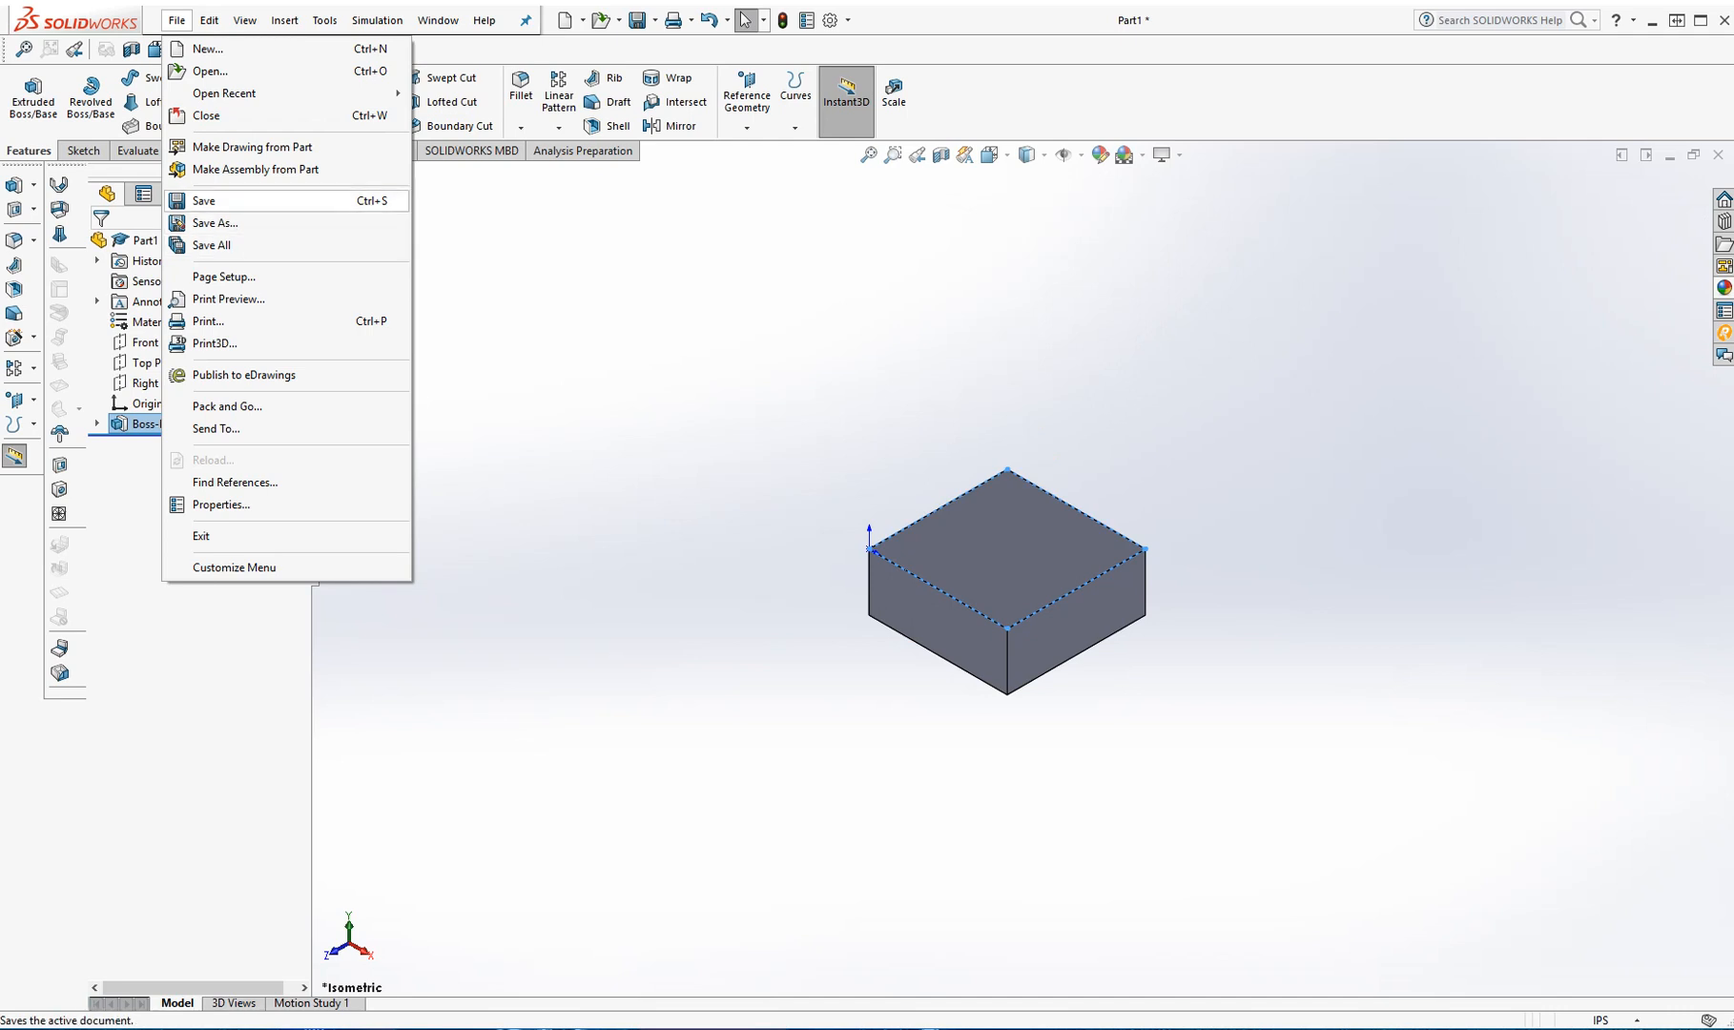
click(248, 200)
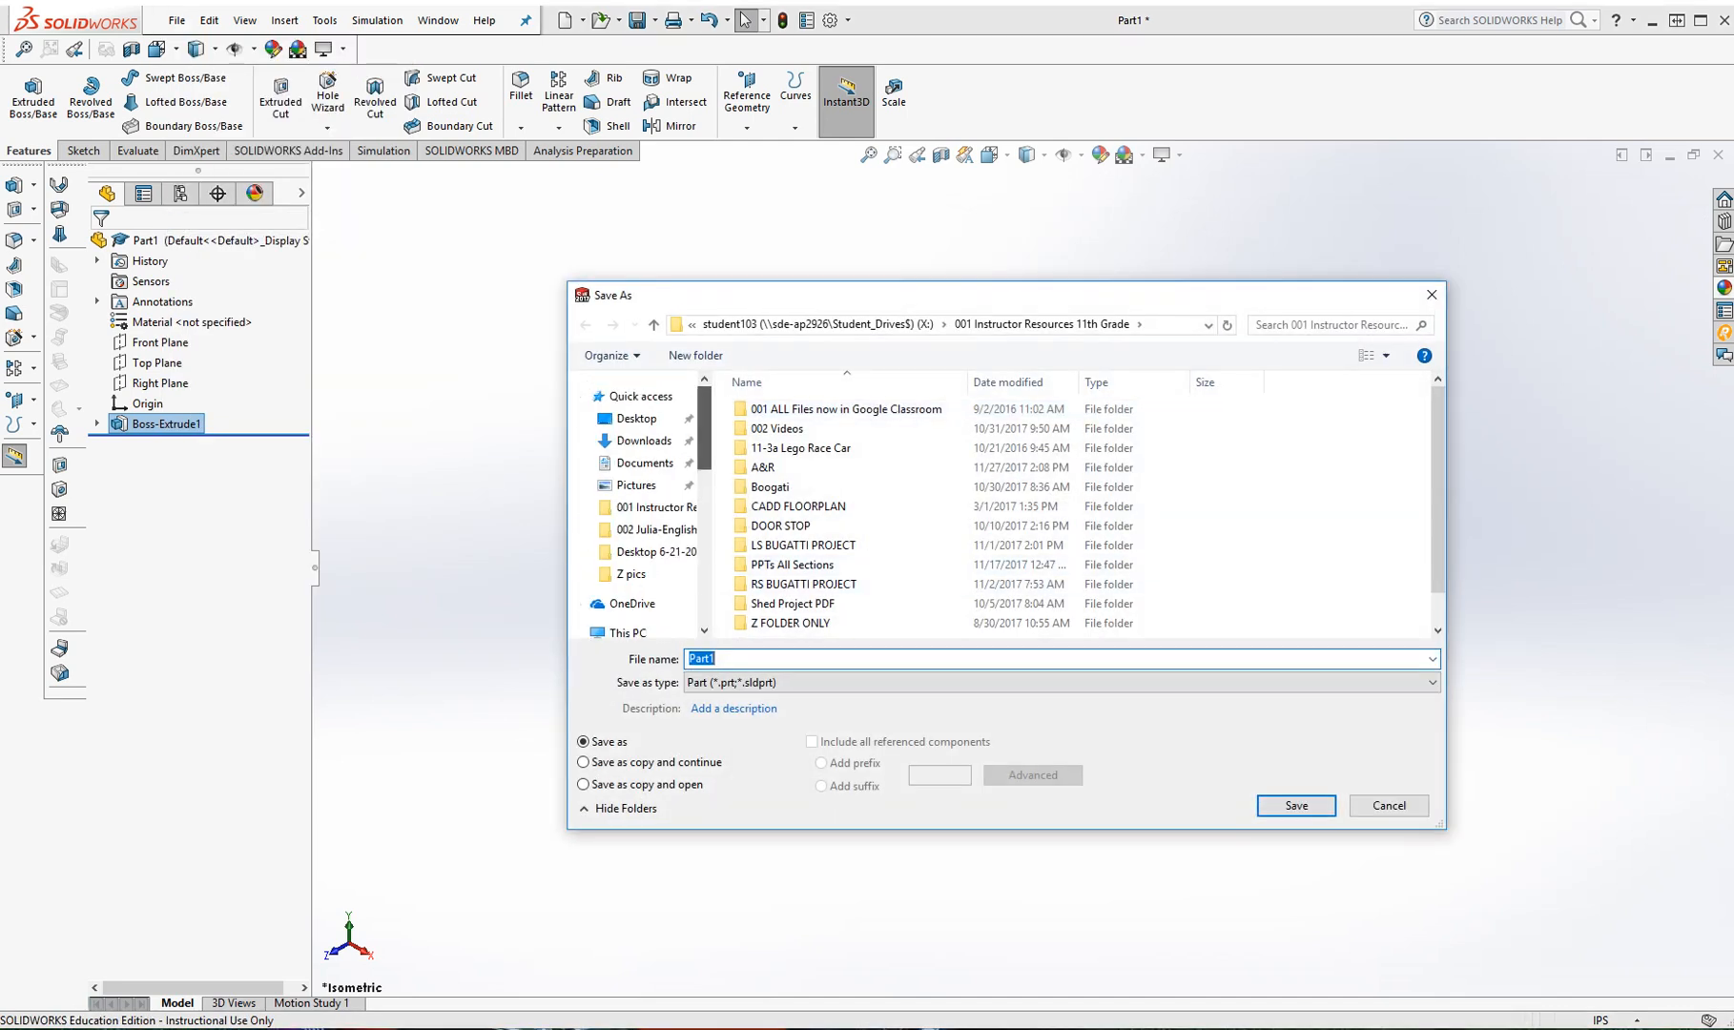
click(636, 418)
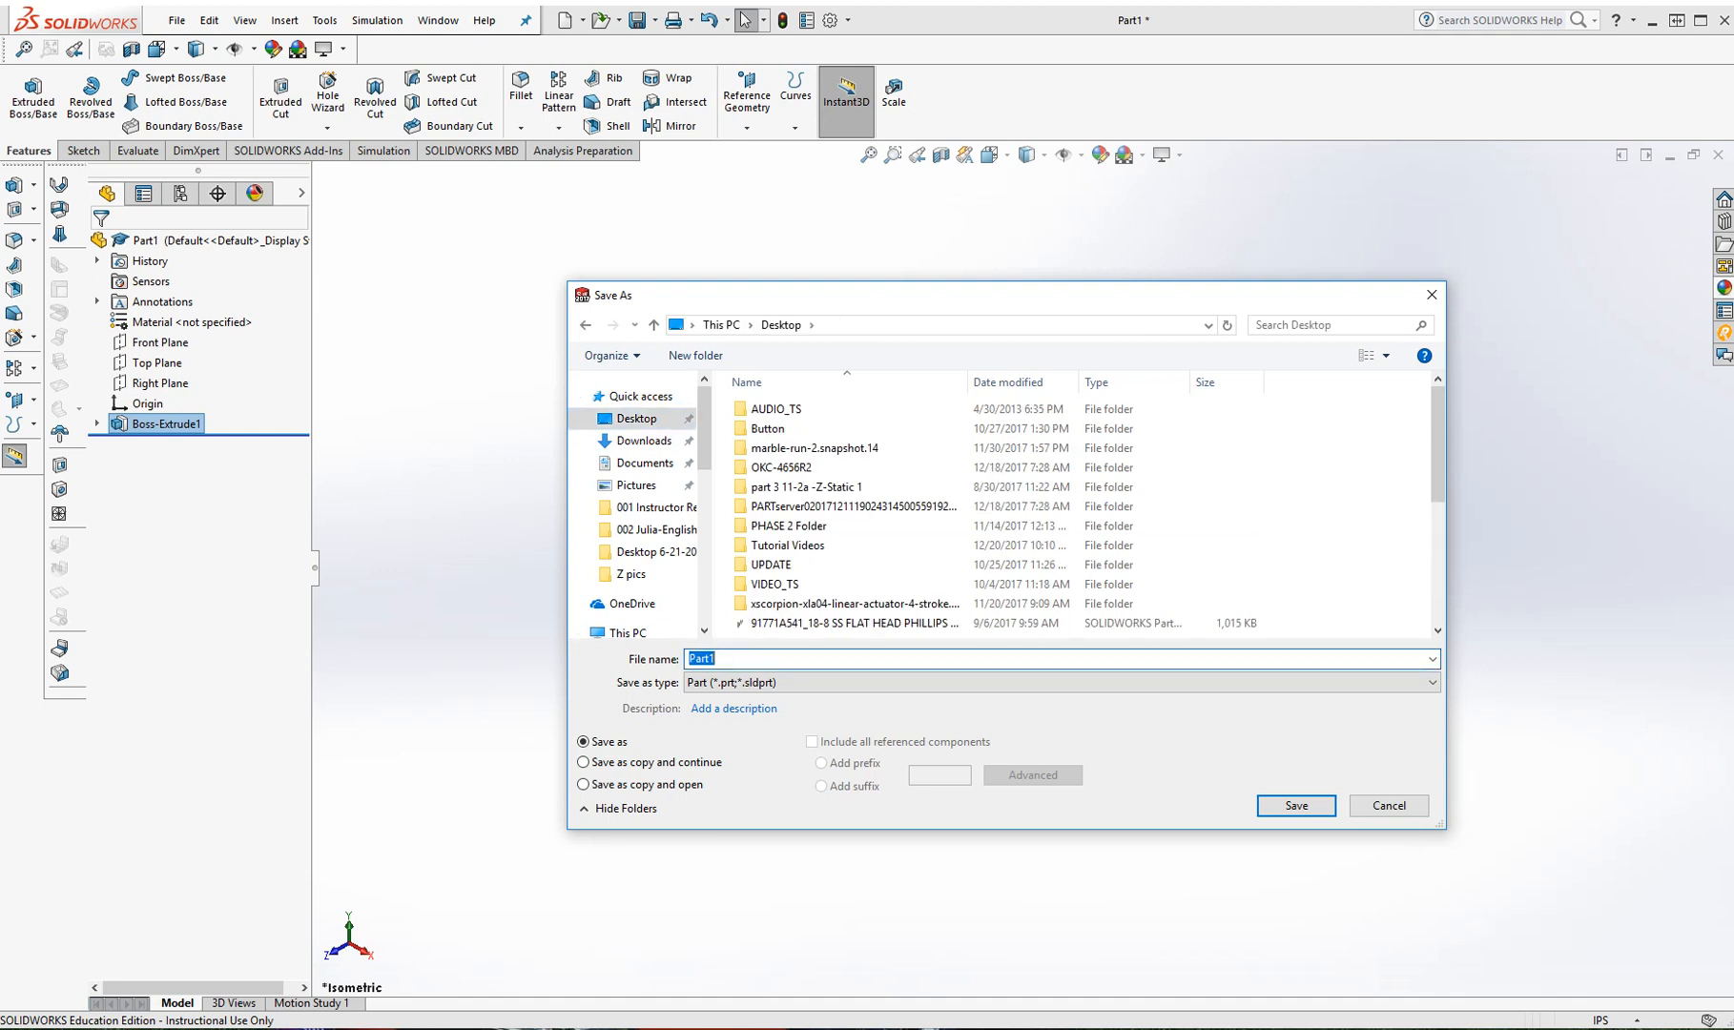
text(LEGO)
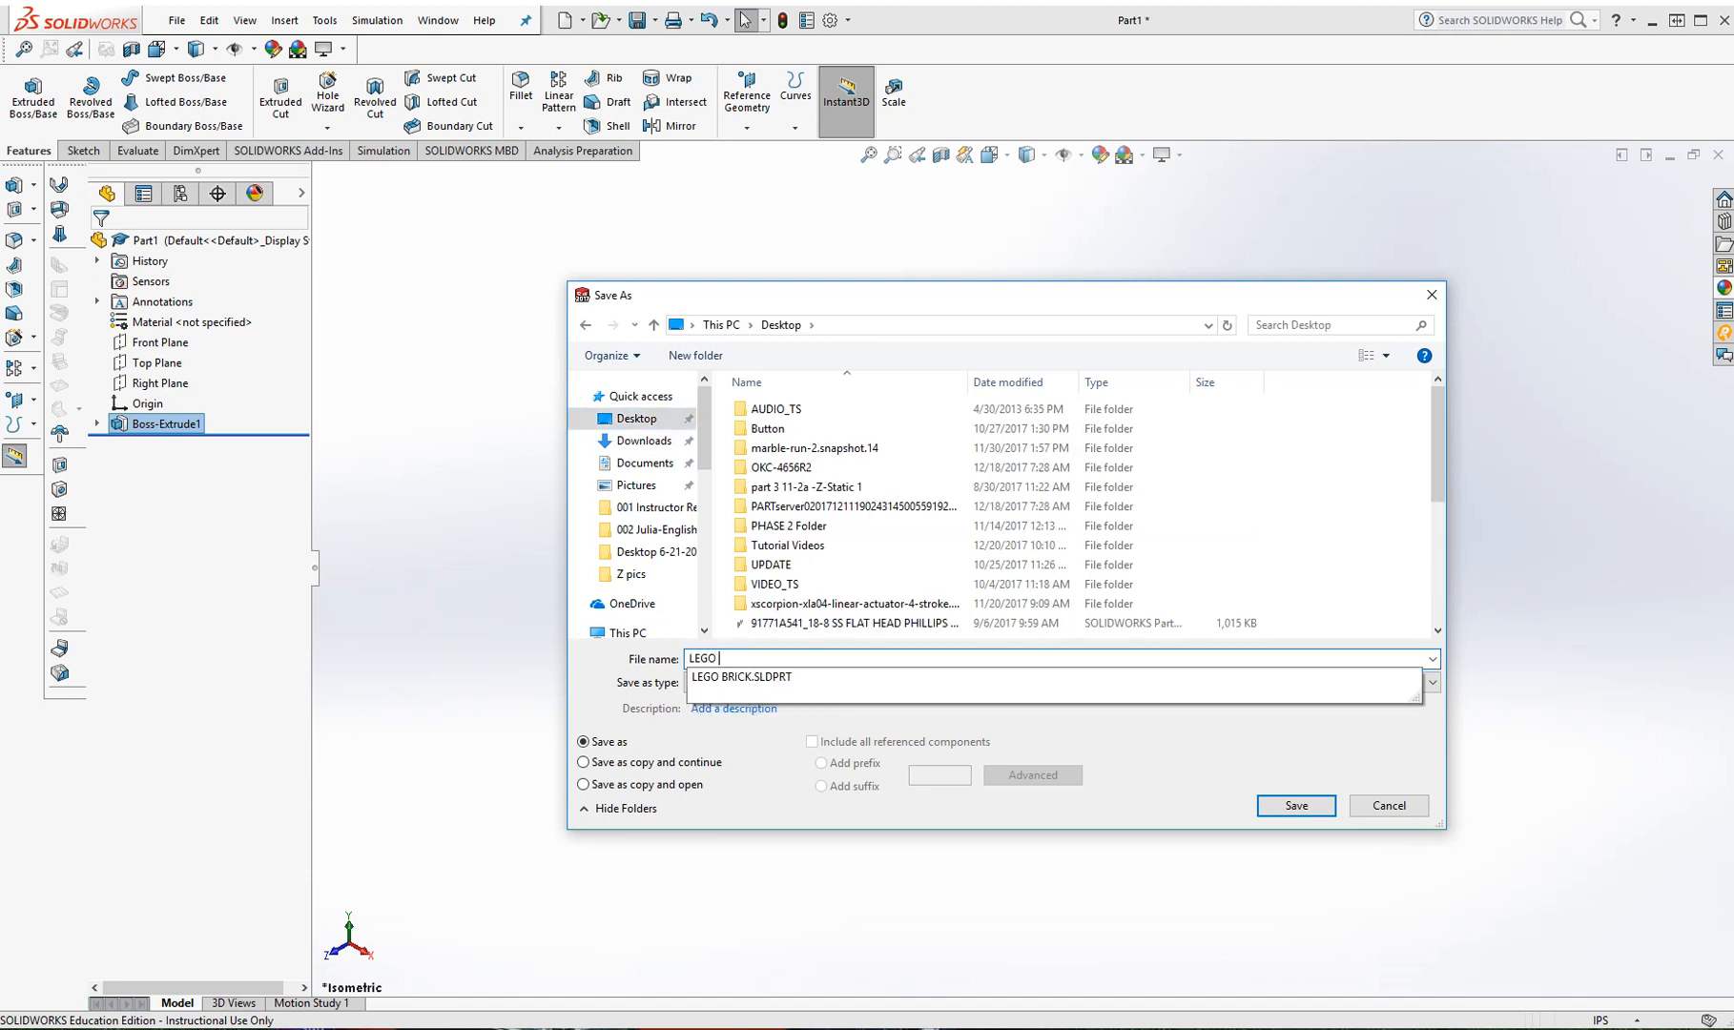
text( BRICK MZ)
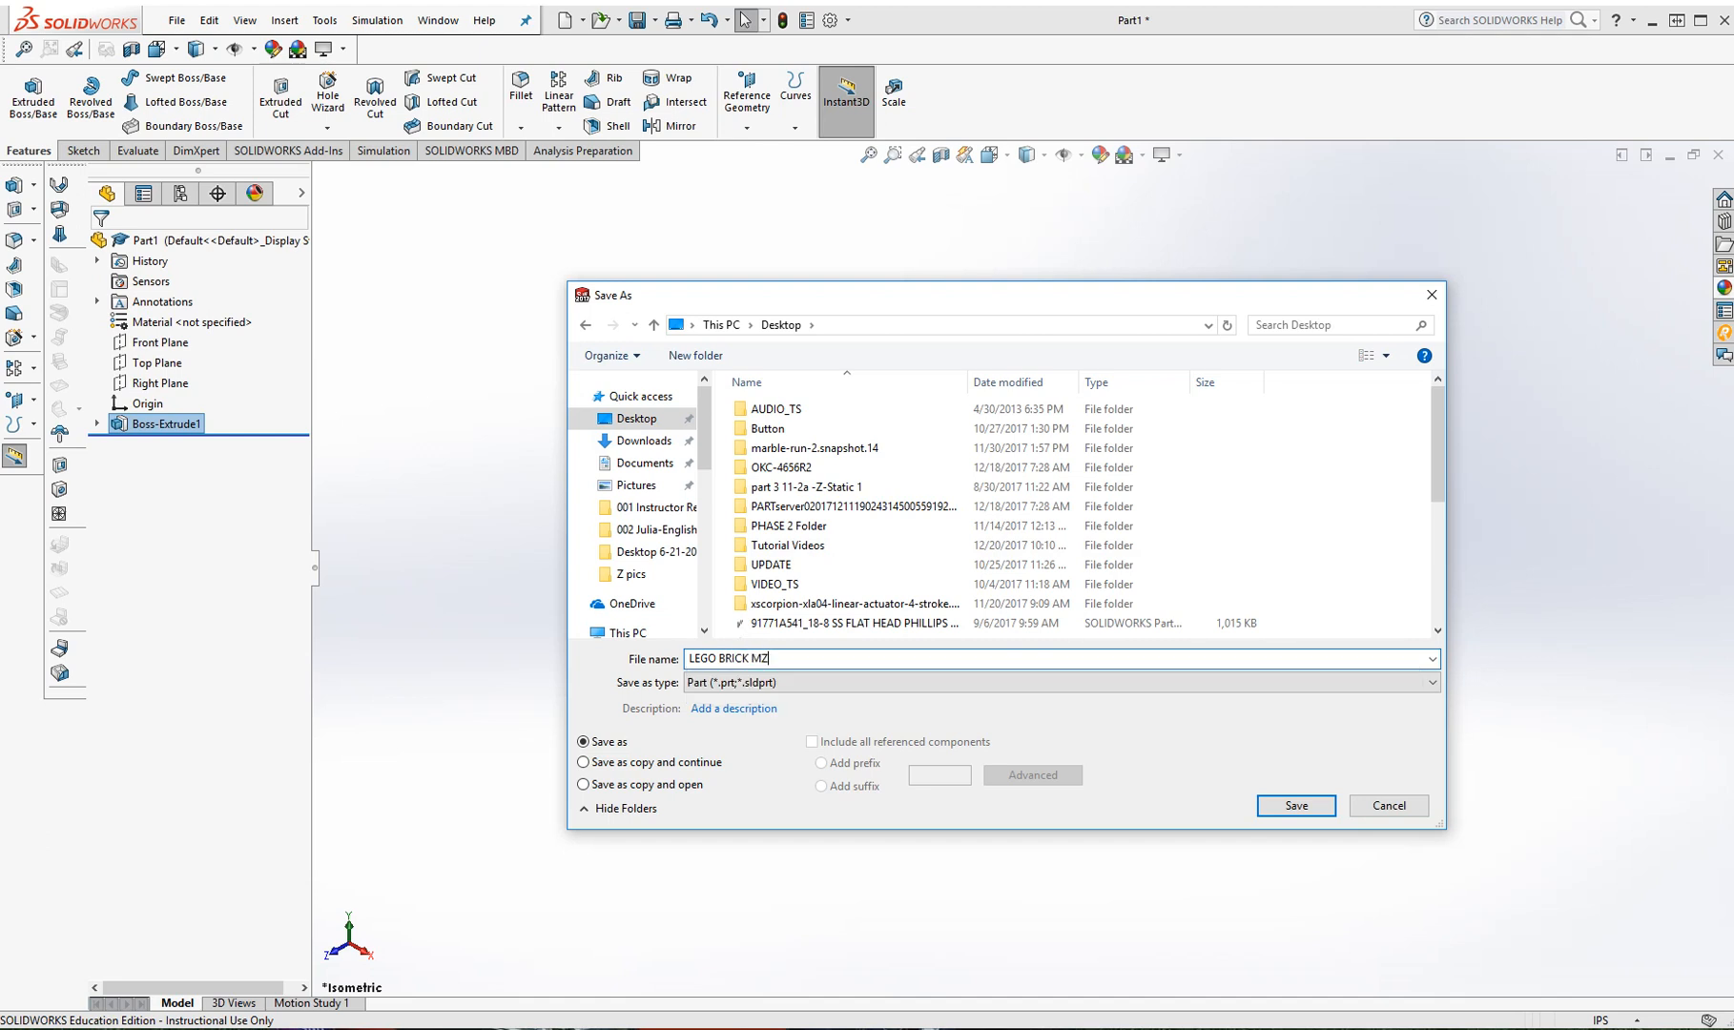
click(1297, 805)
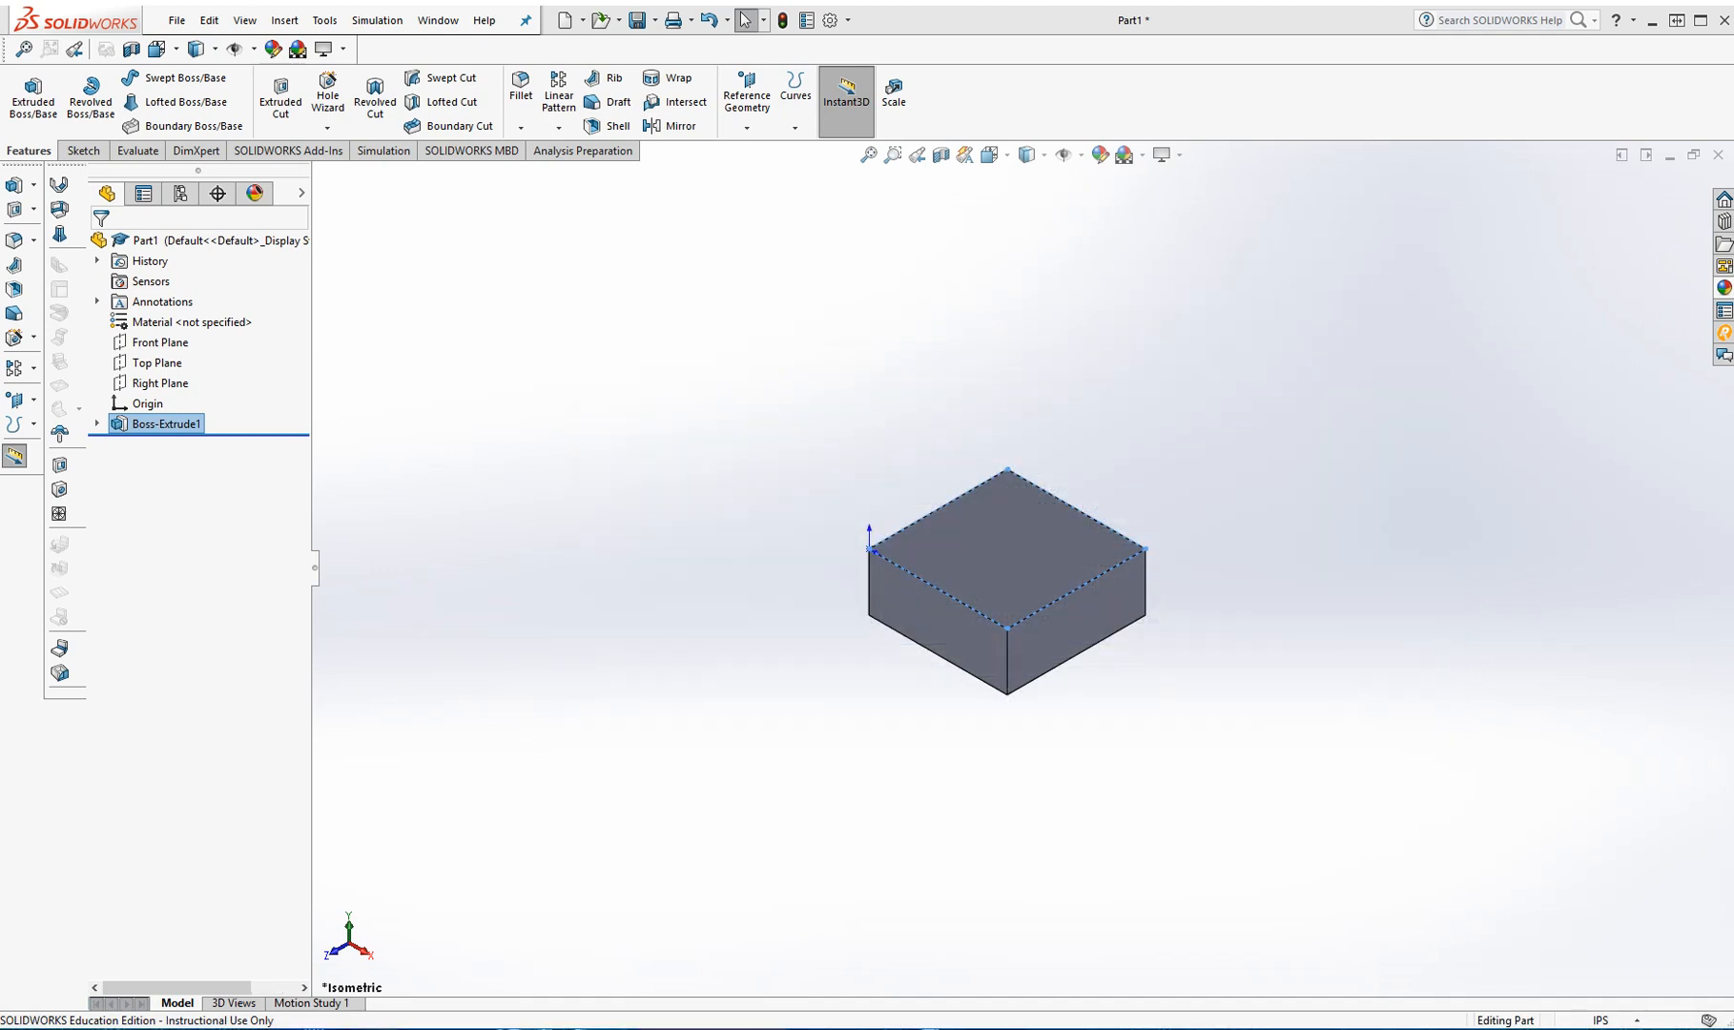
key(Escape)
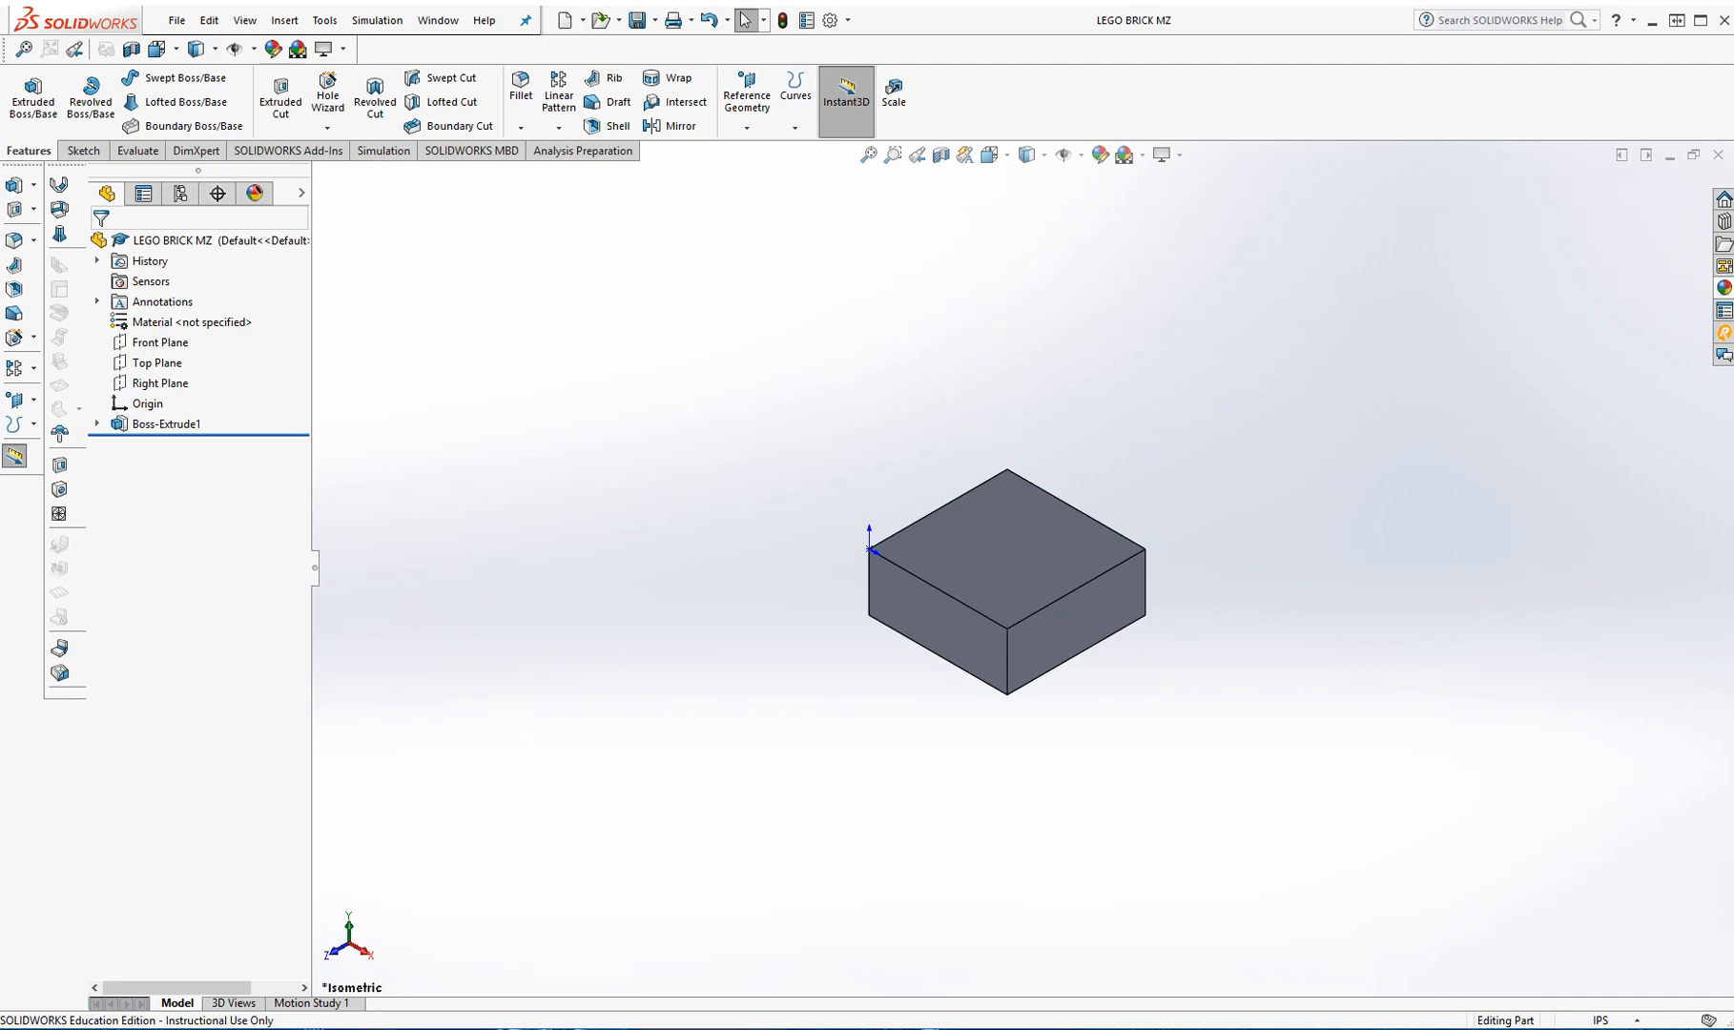
Step: Start a sketch on the block's top face and draw a circle about 0.15 in in diameter near the face's centre
click(1017, 525)
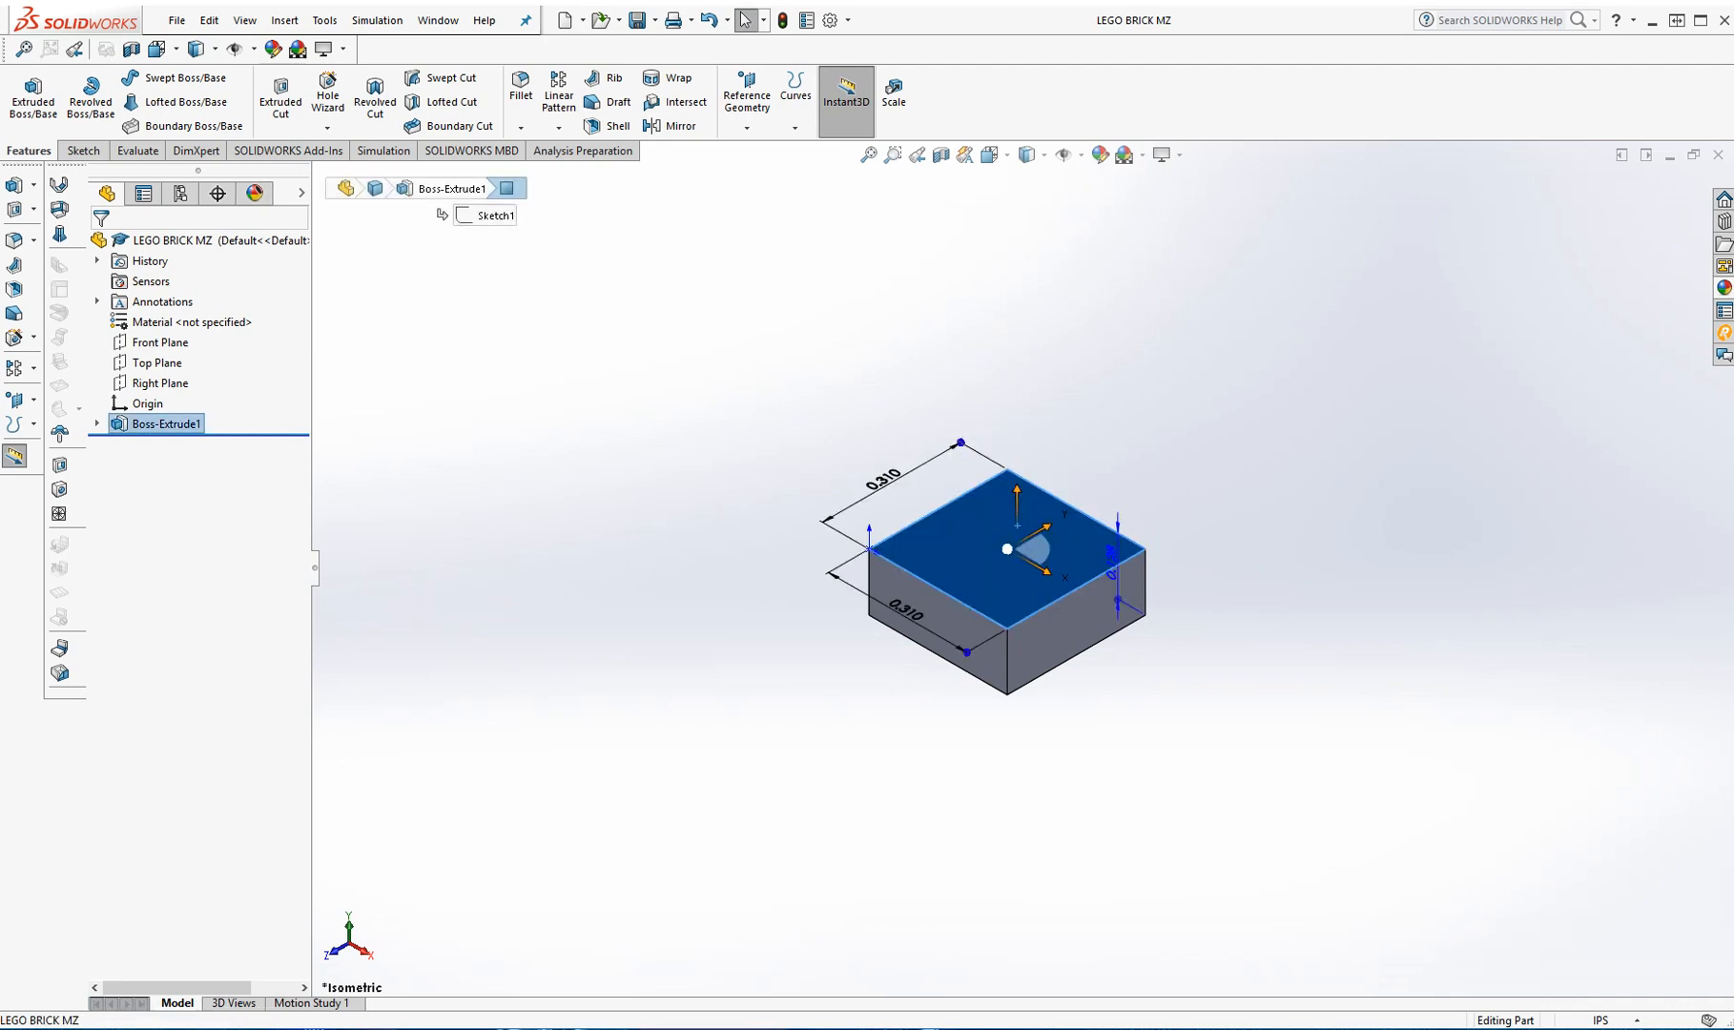
click(82, 150)
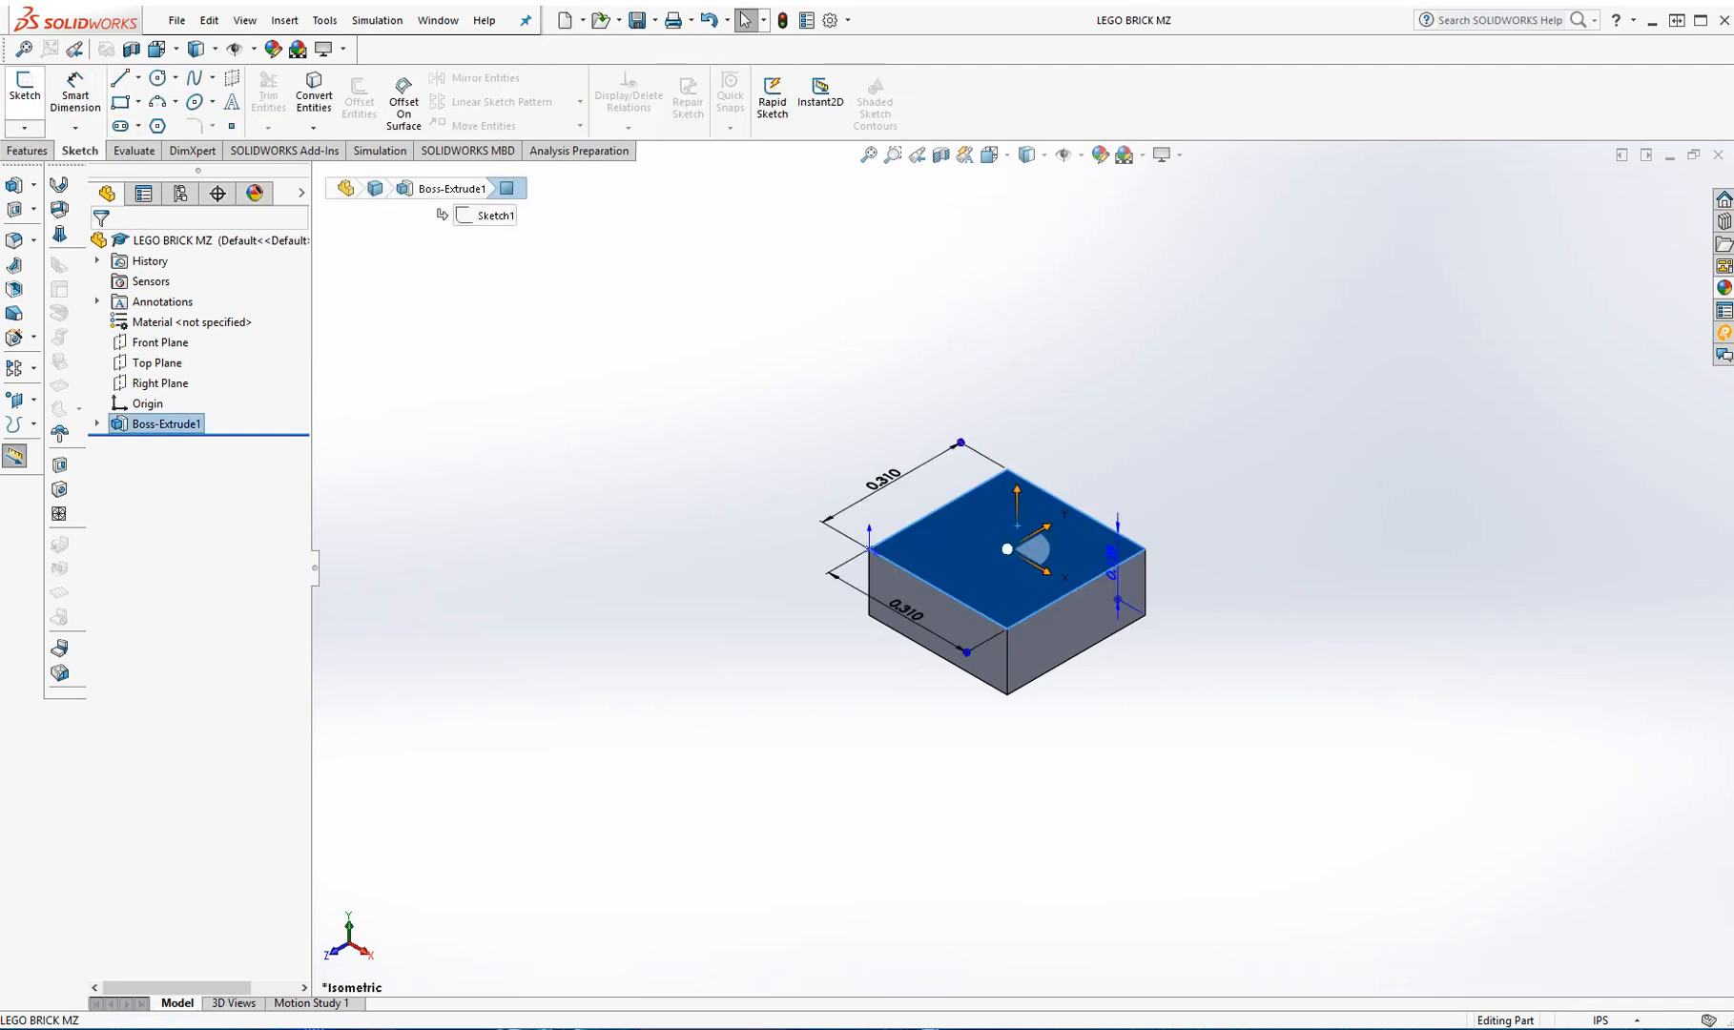
click(24, 93)
click(158, 78)
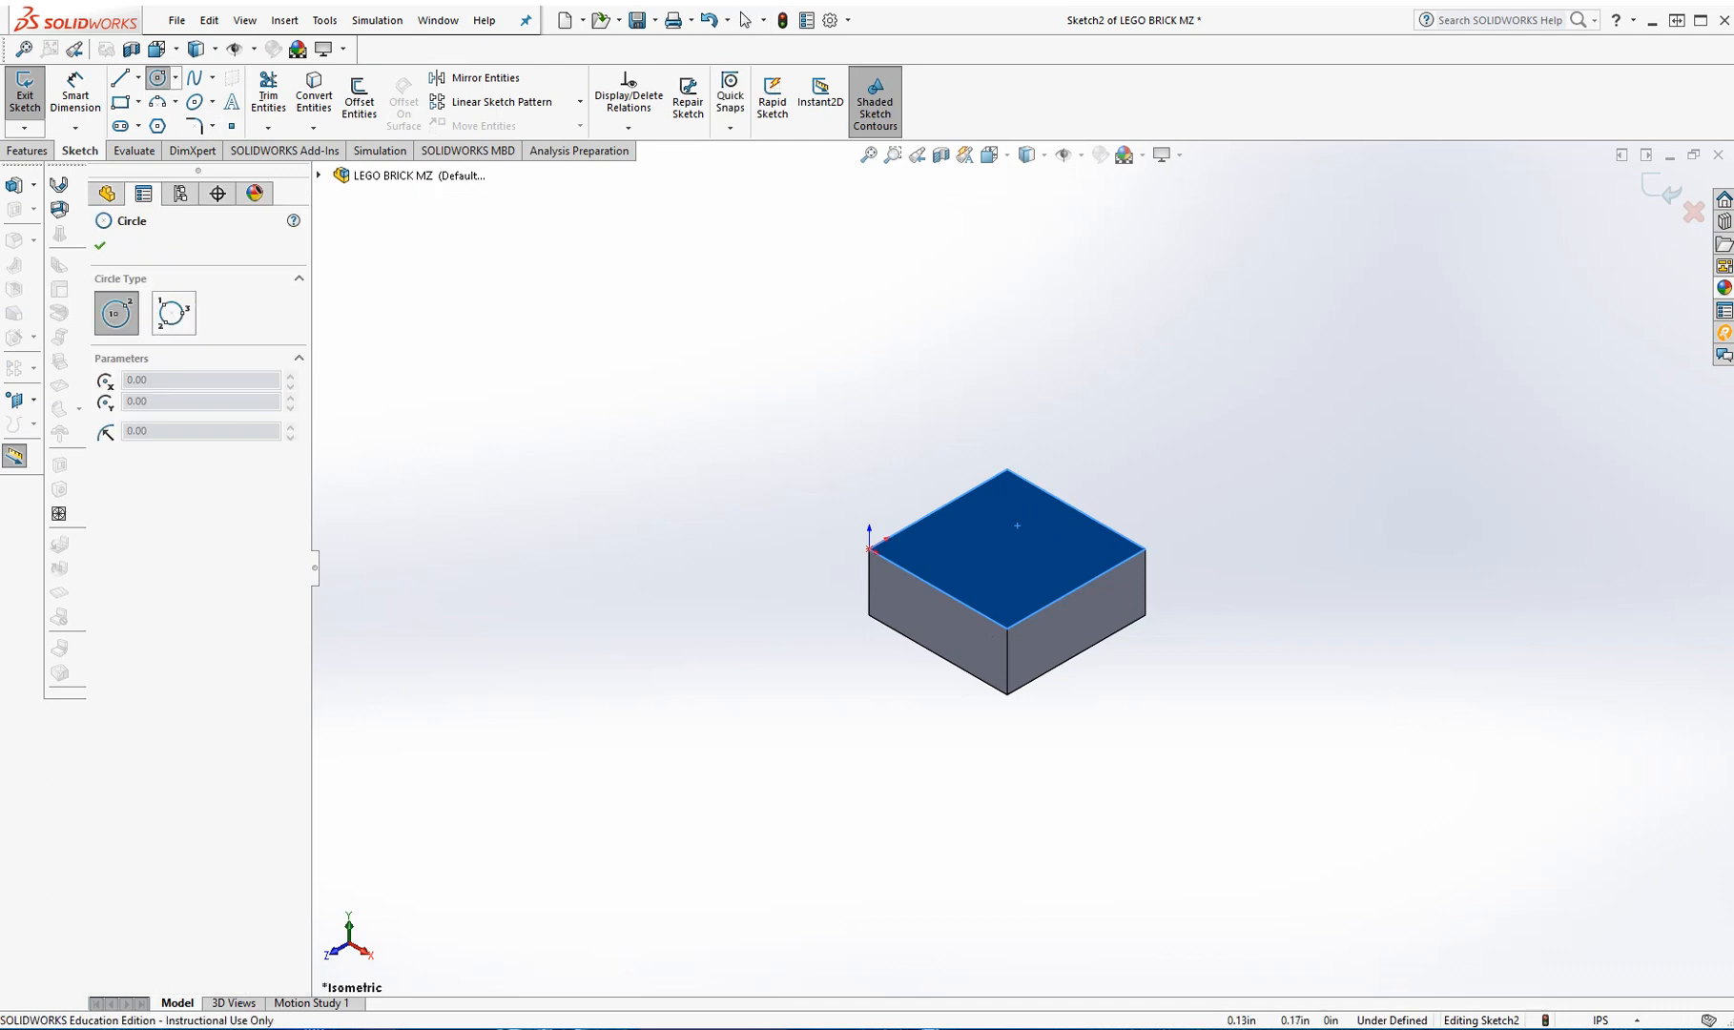
click(1010, 550)
click(1055, 550)
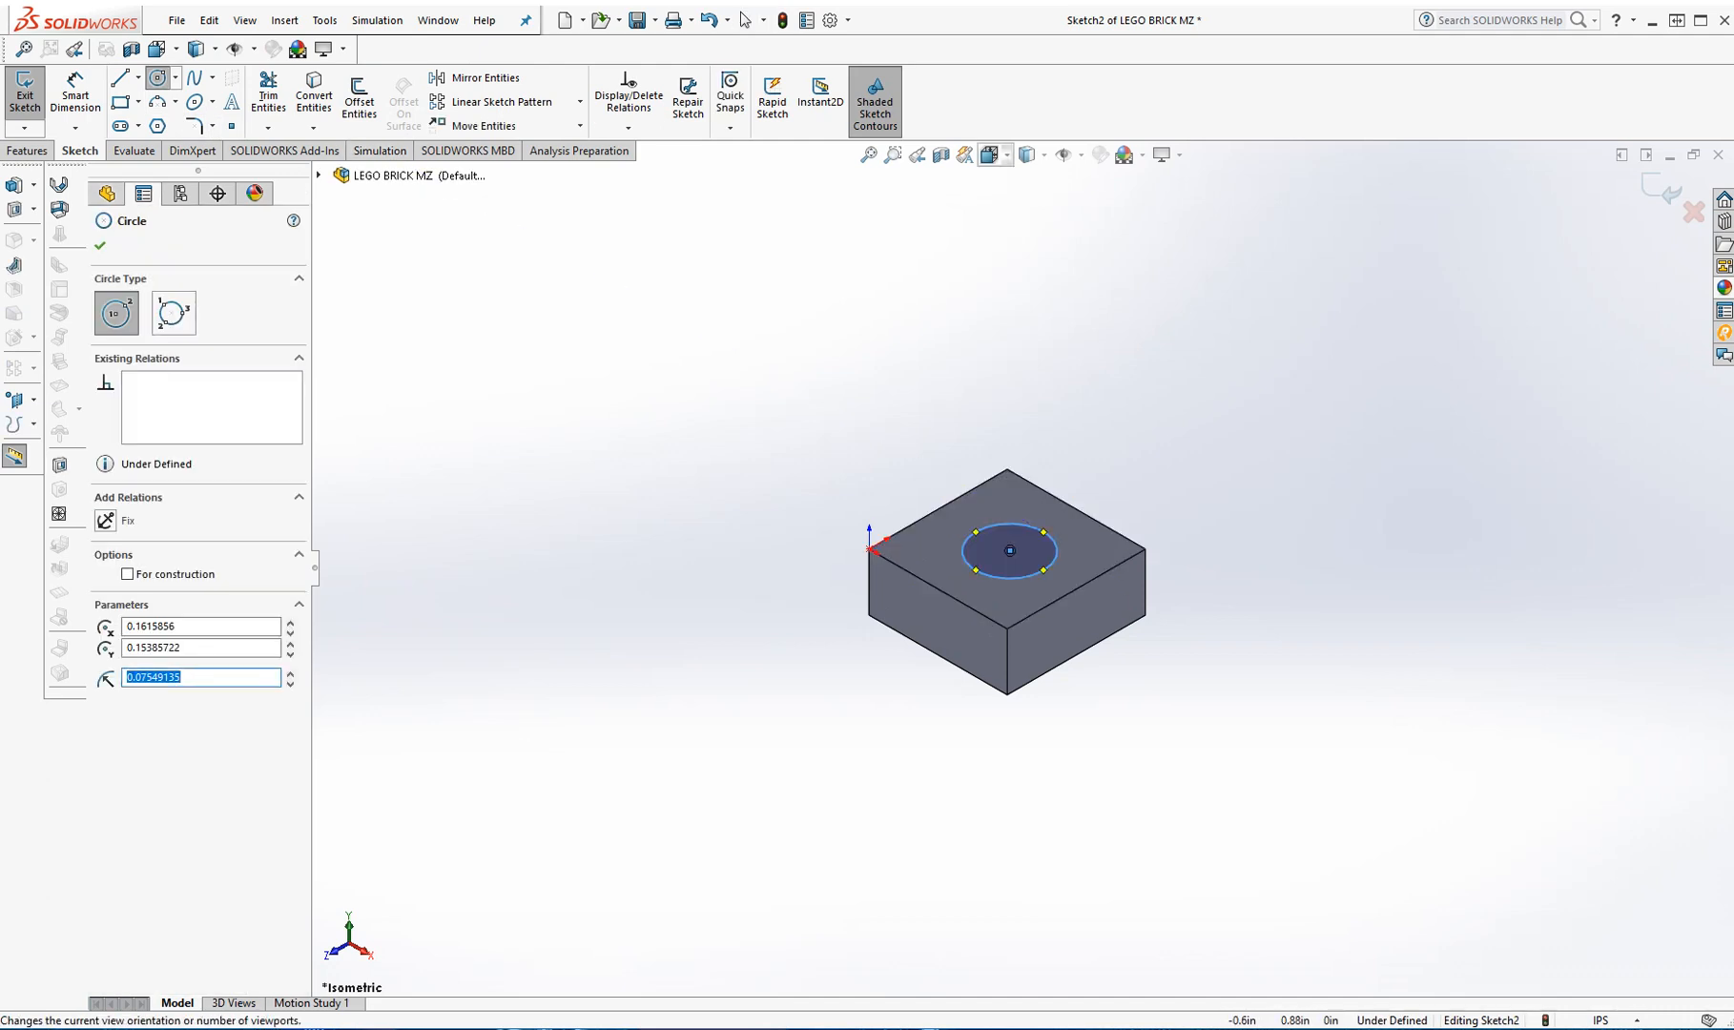
Step: Dimension the circle's diameter to 0.193 in
click(990, 155)
key(ctrl+8)
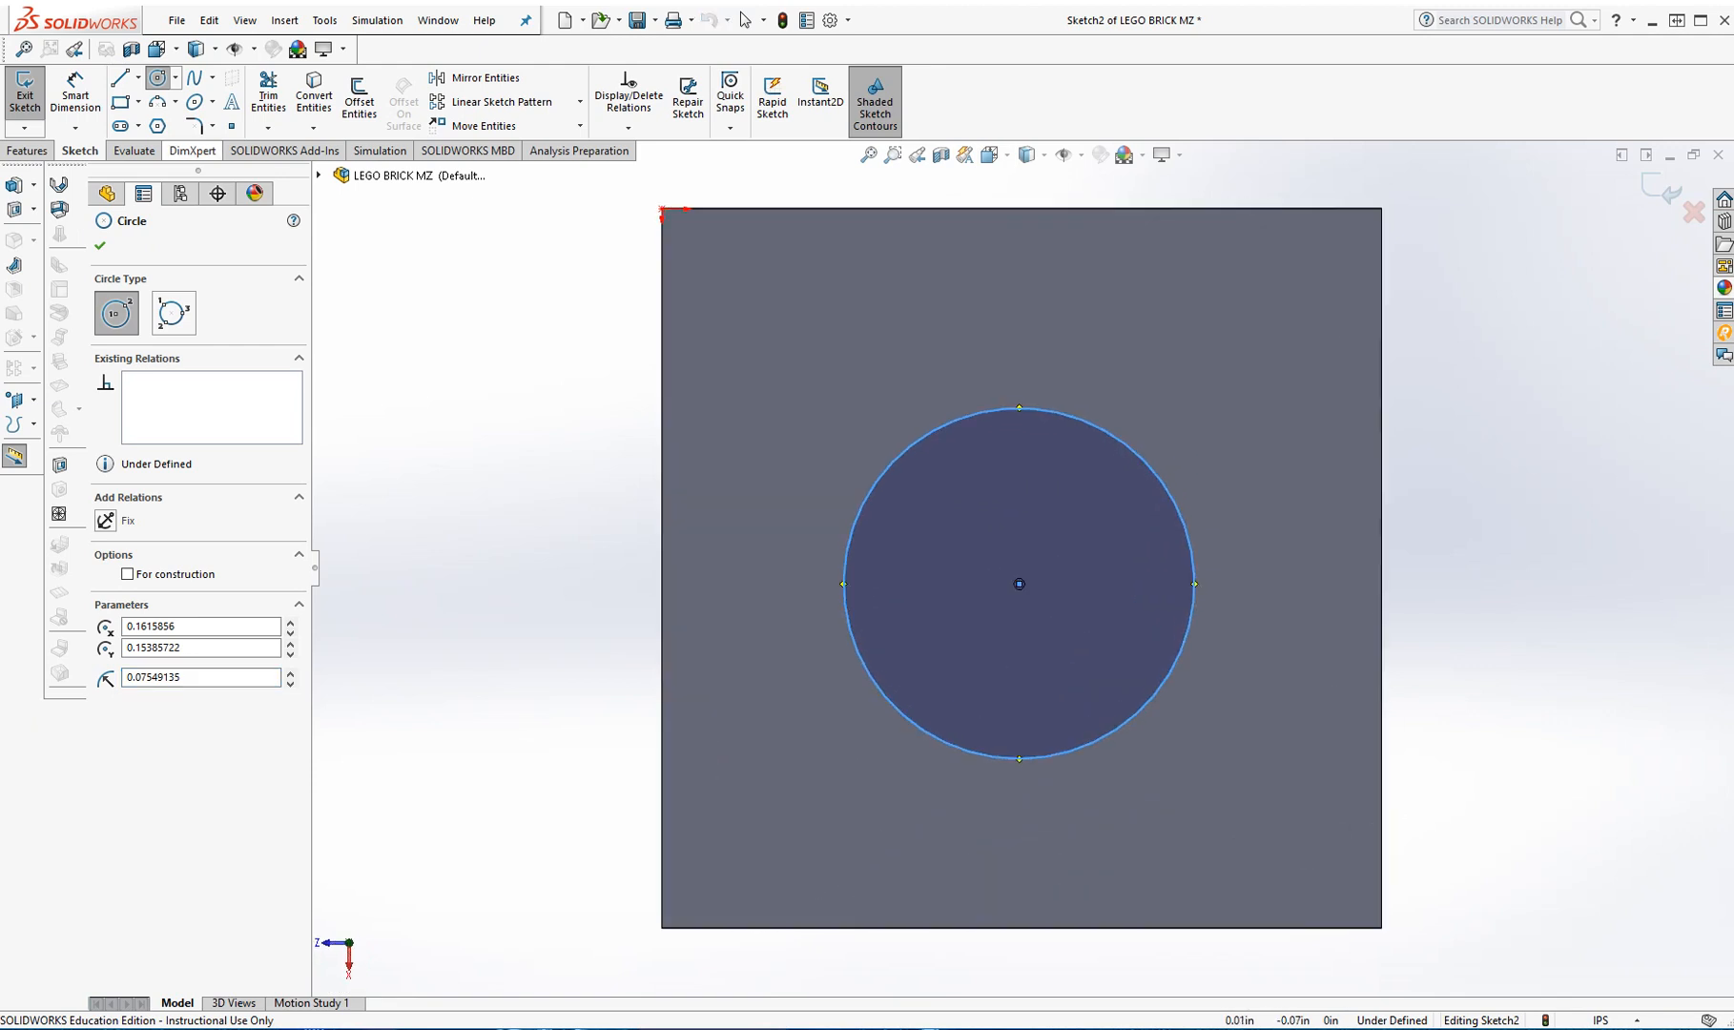
key(Escape)
click(75, 91)
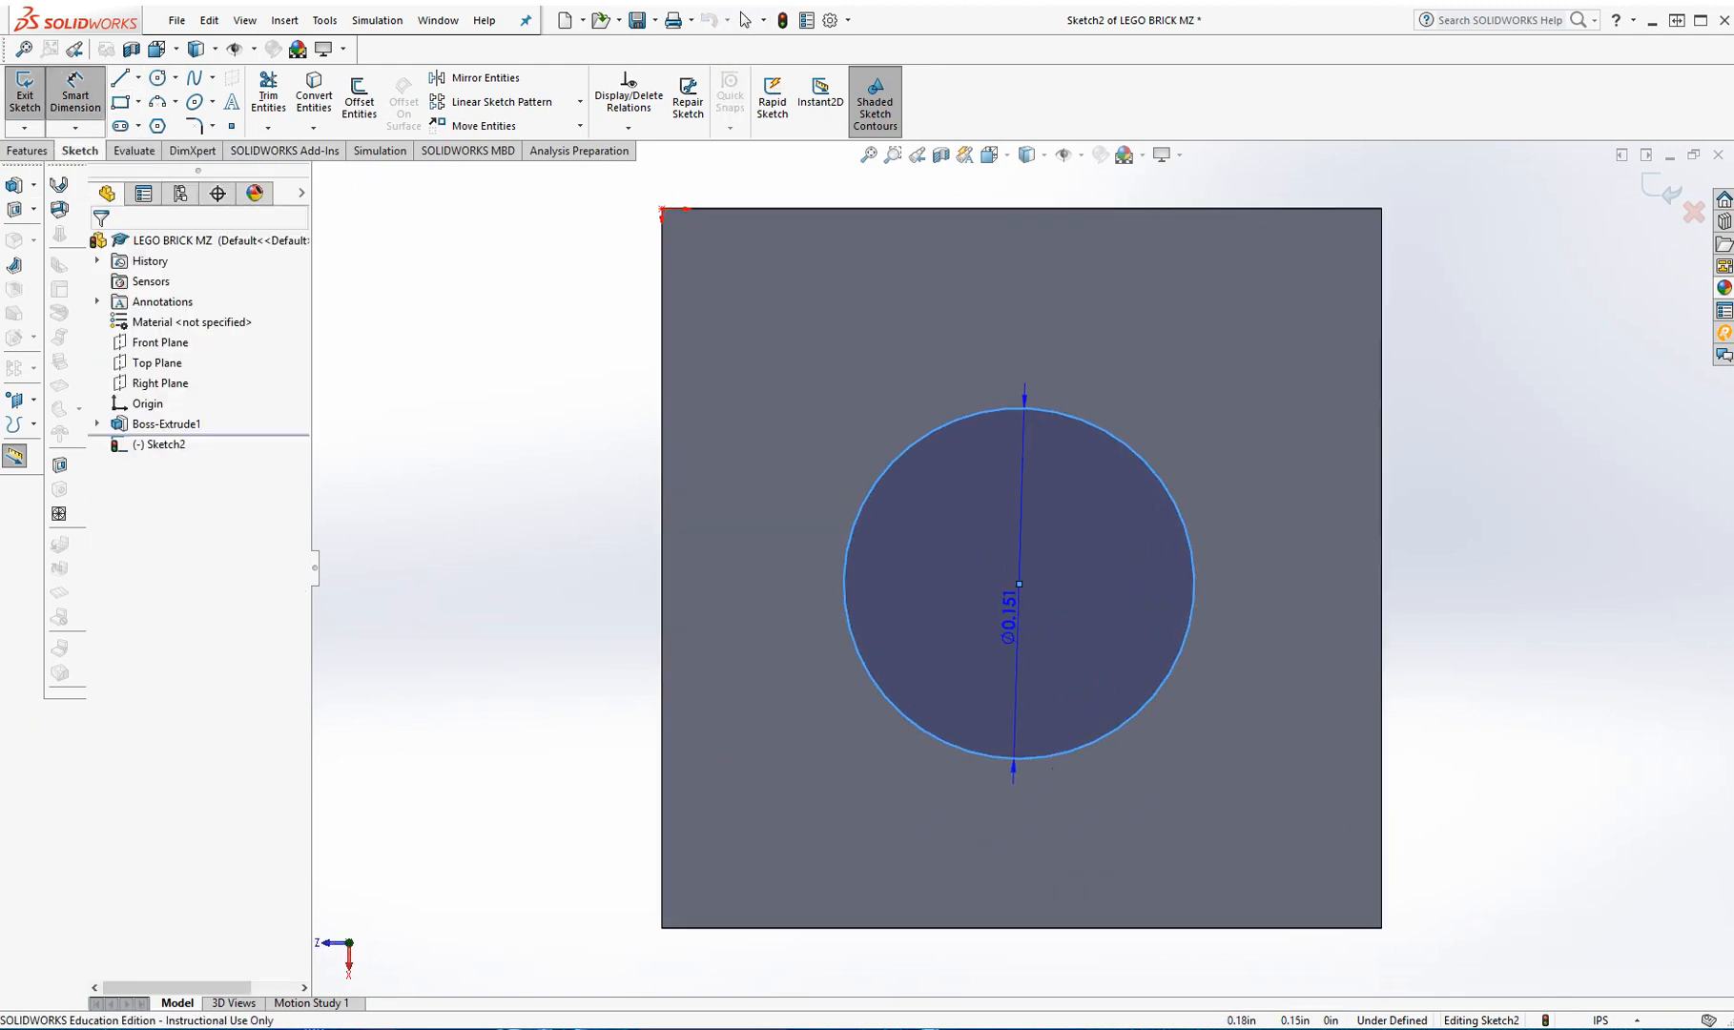
click(1469, 572)
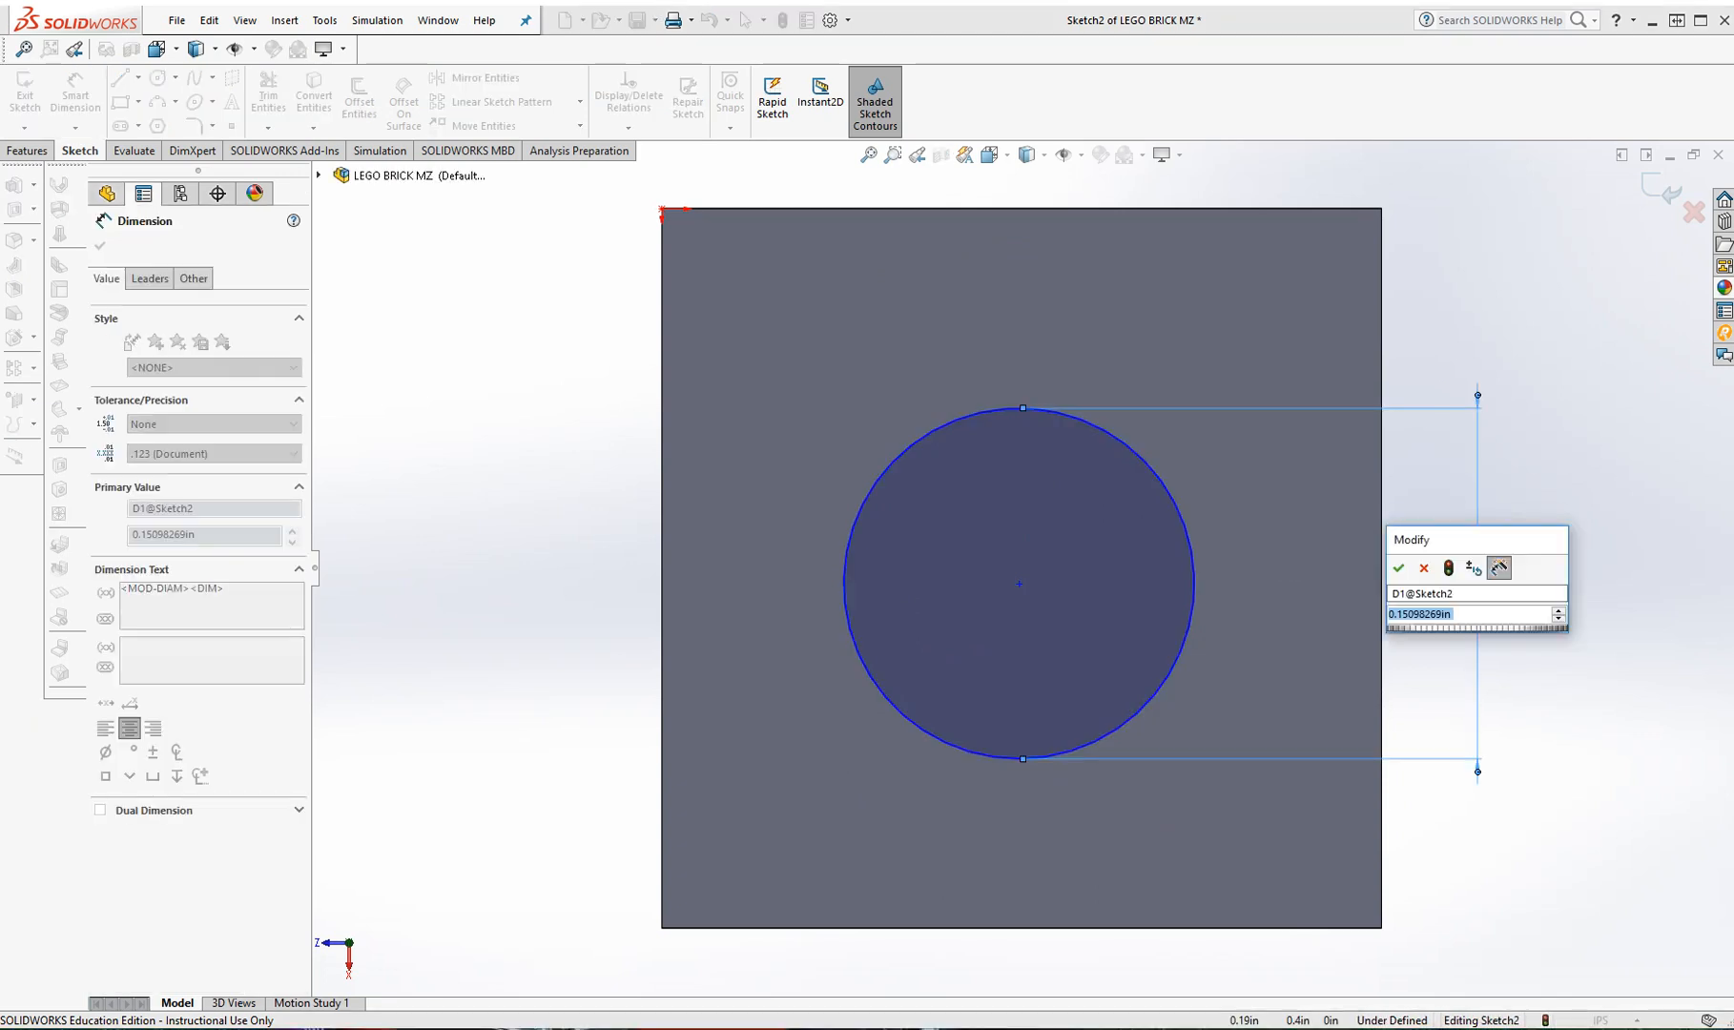
text(.193)
key(Return)
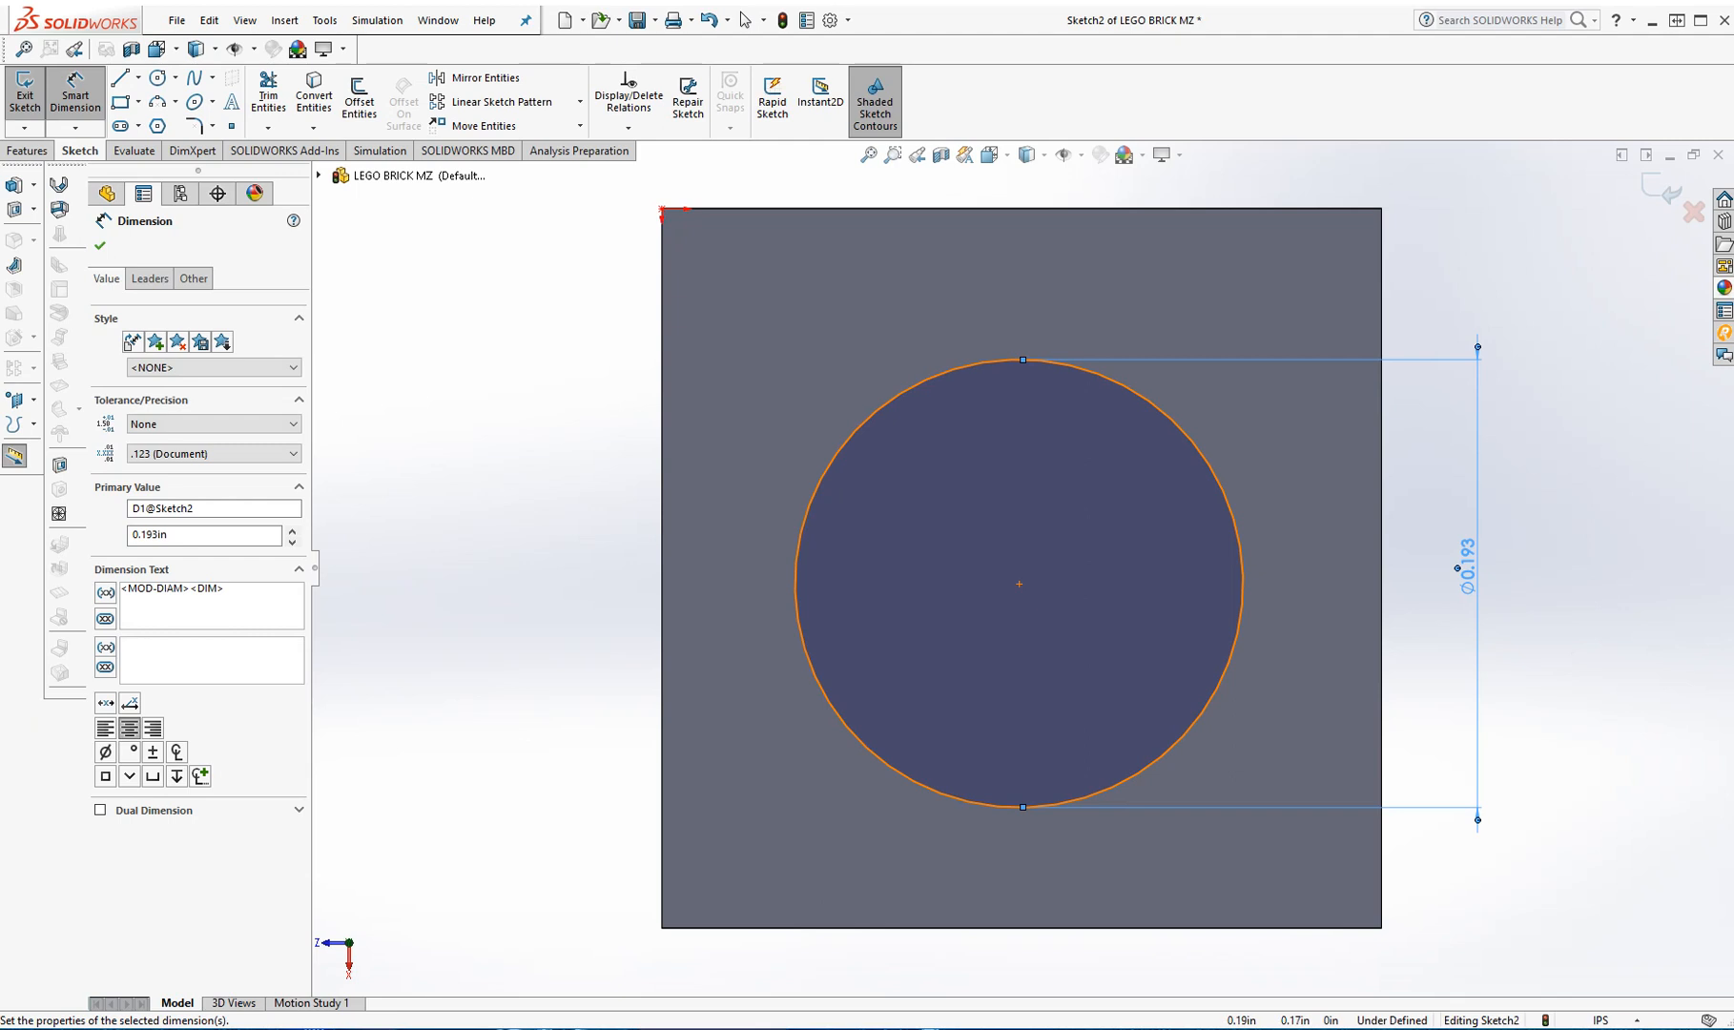
Step: Dimension the circle's centre 0.155 in horizontally from the block's left edge at the origin
click(1019, 583)
click(662, 248)
click(801, 182)
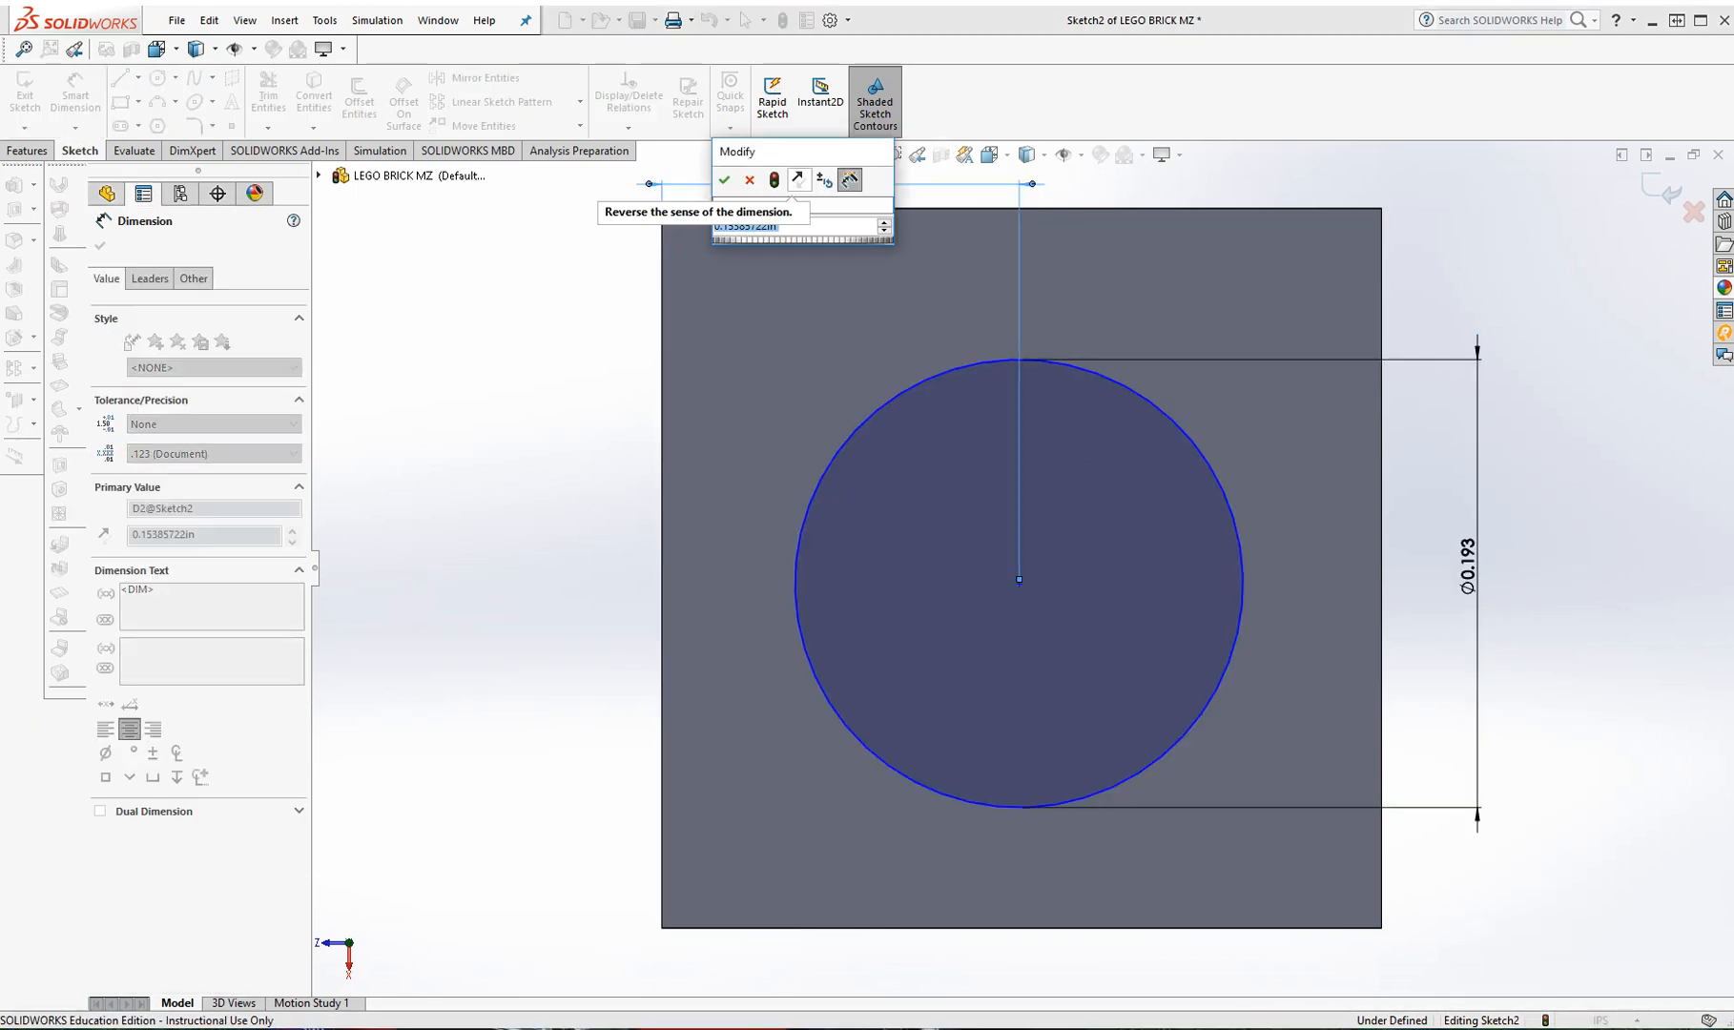
text(.155)
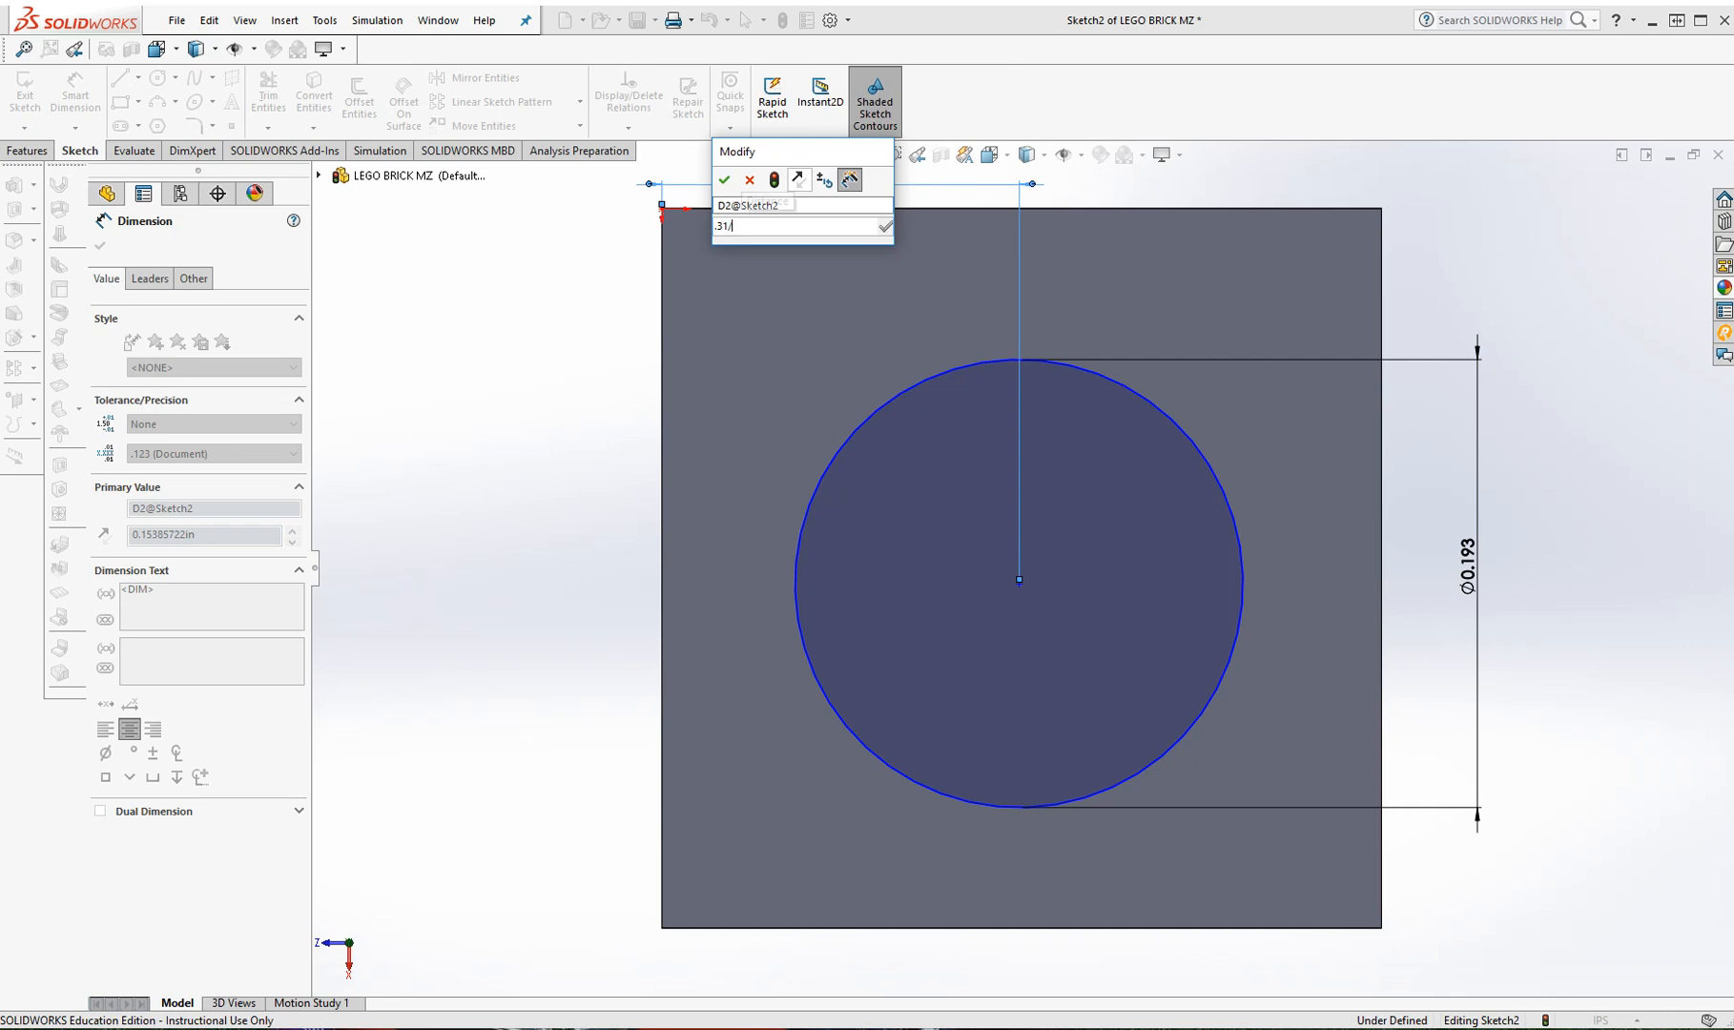
key(Return)
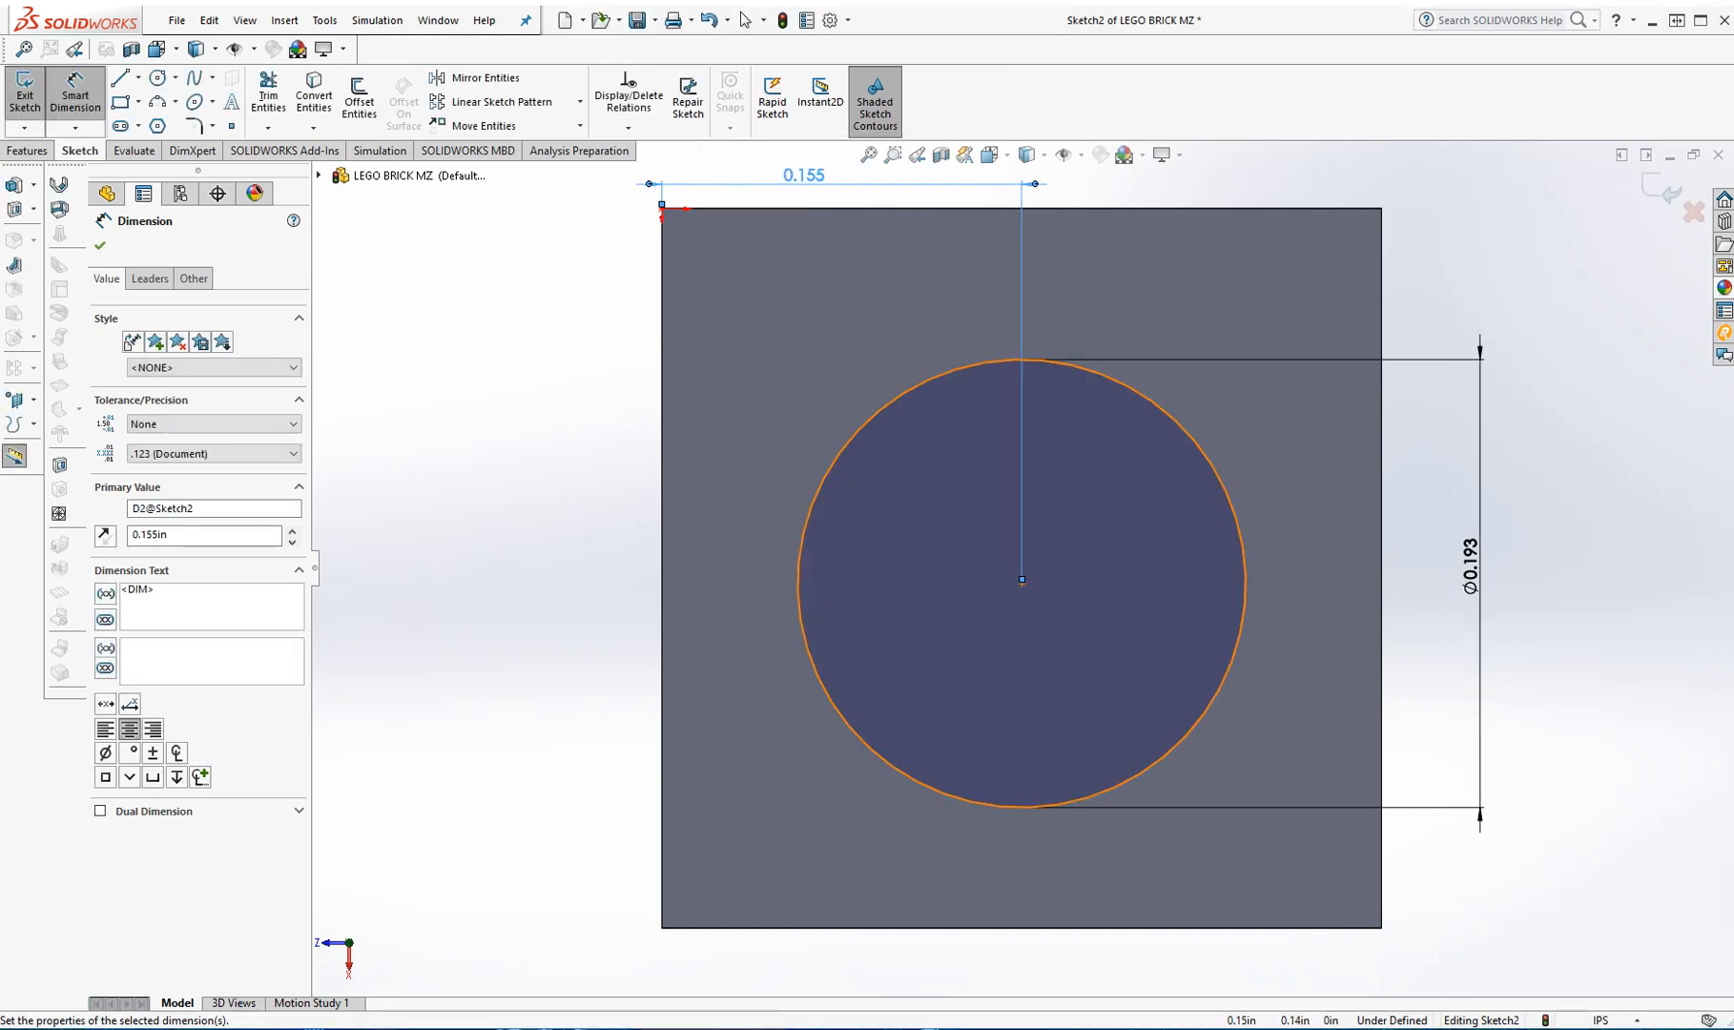
Step: Dimension the circle's centre 0.155 in (.31/2) vertically from the block's edge at the origin
click(1021, 582)
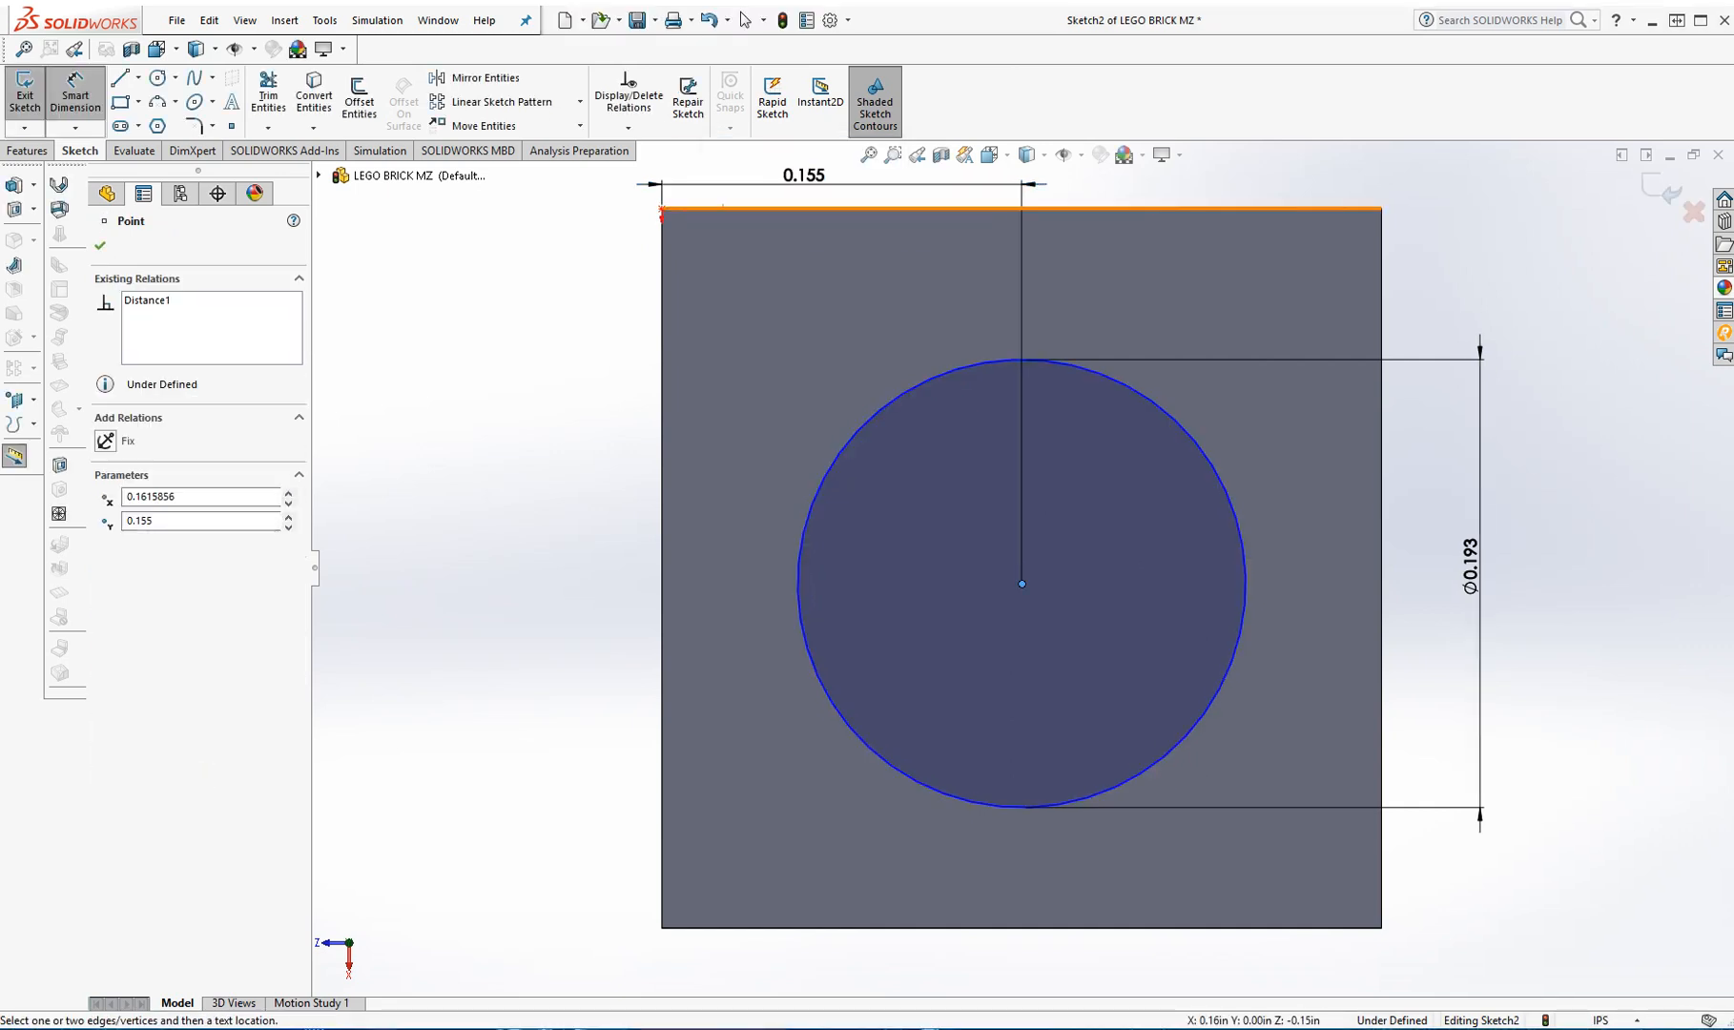
click(573, 334)
text(.31)
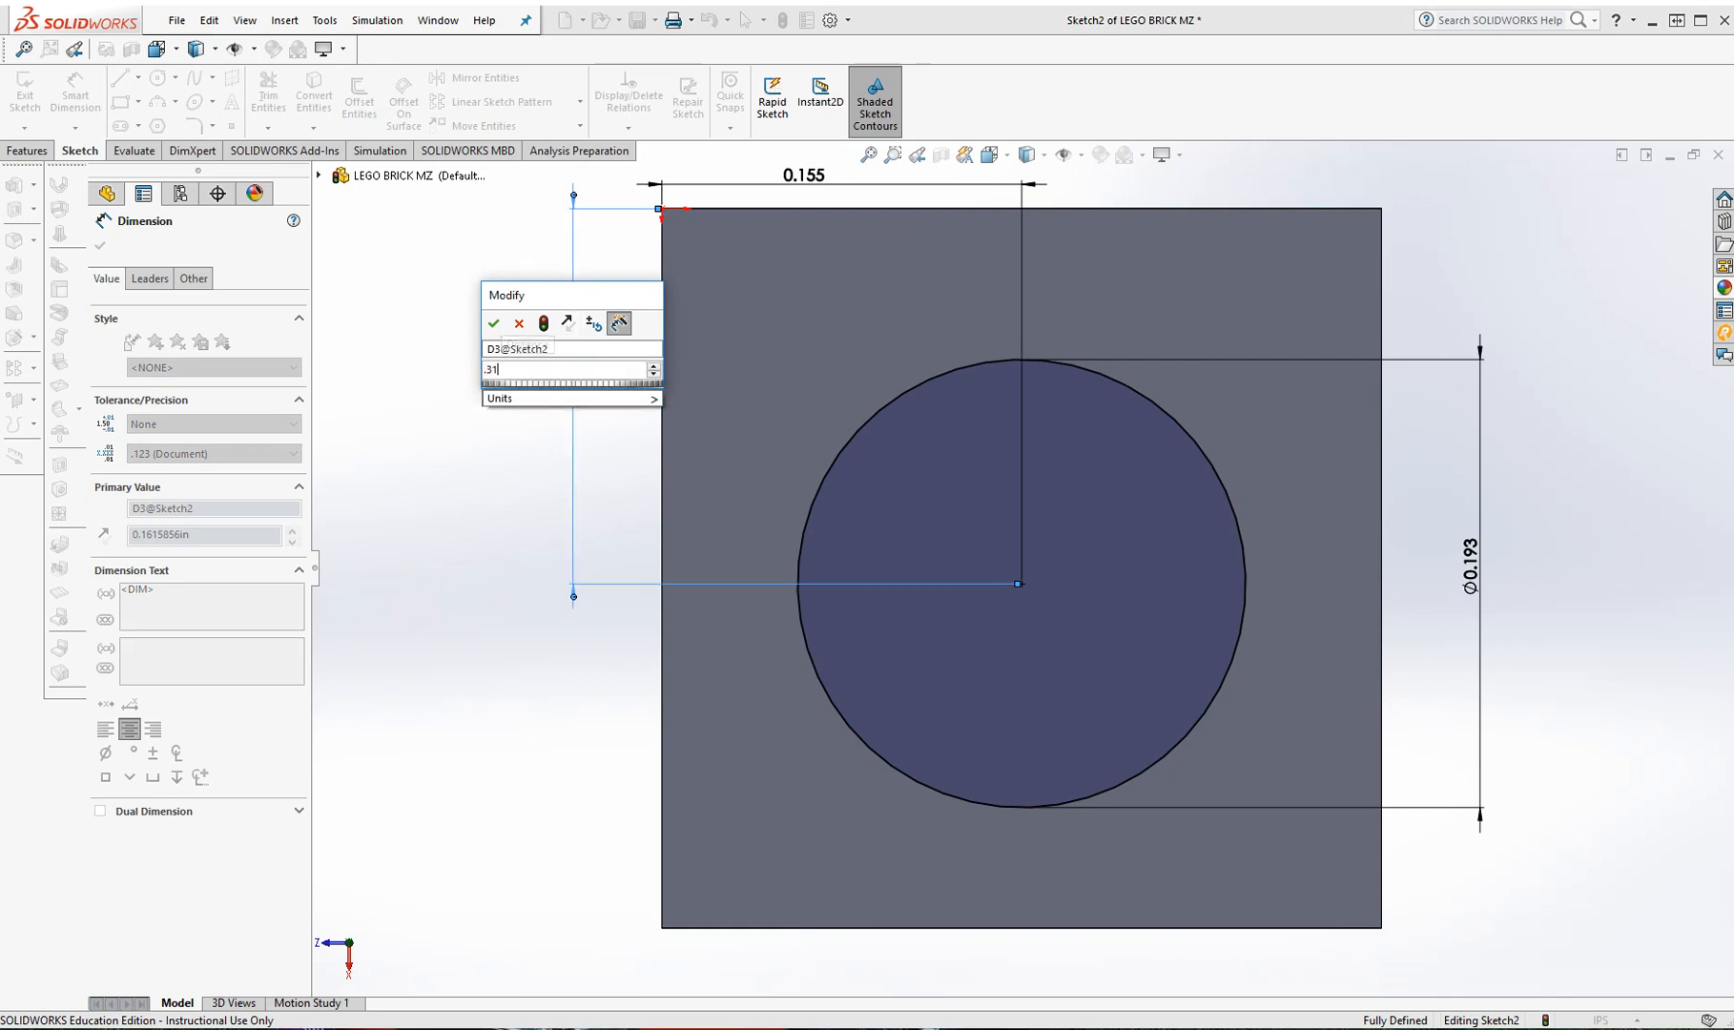
text(/2)
key(Return)
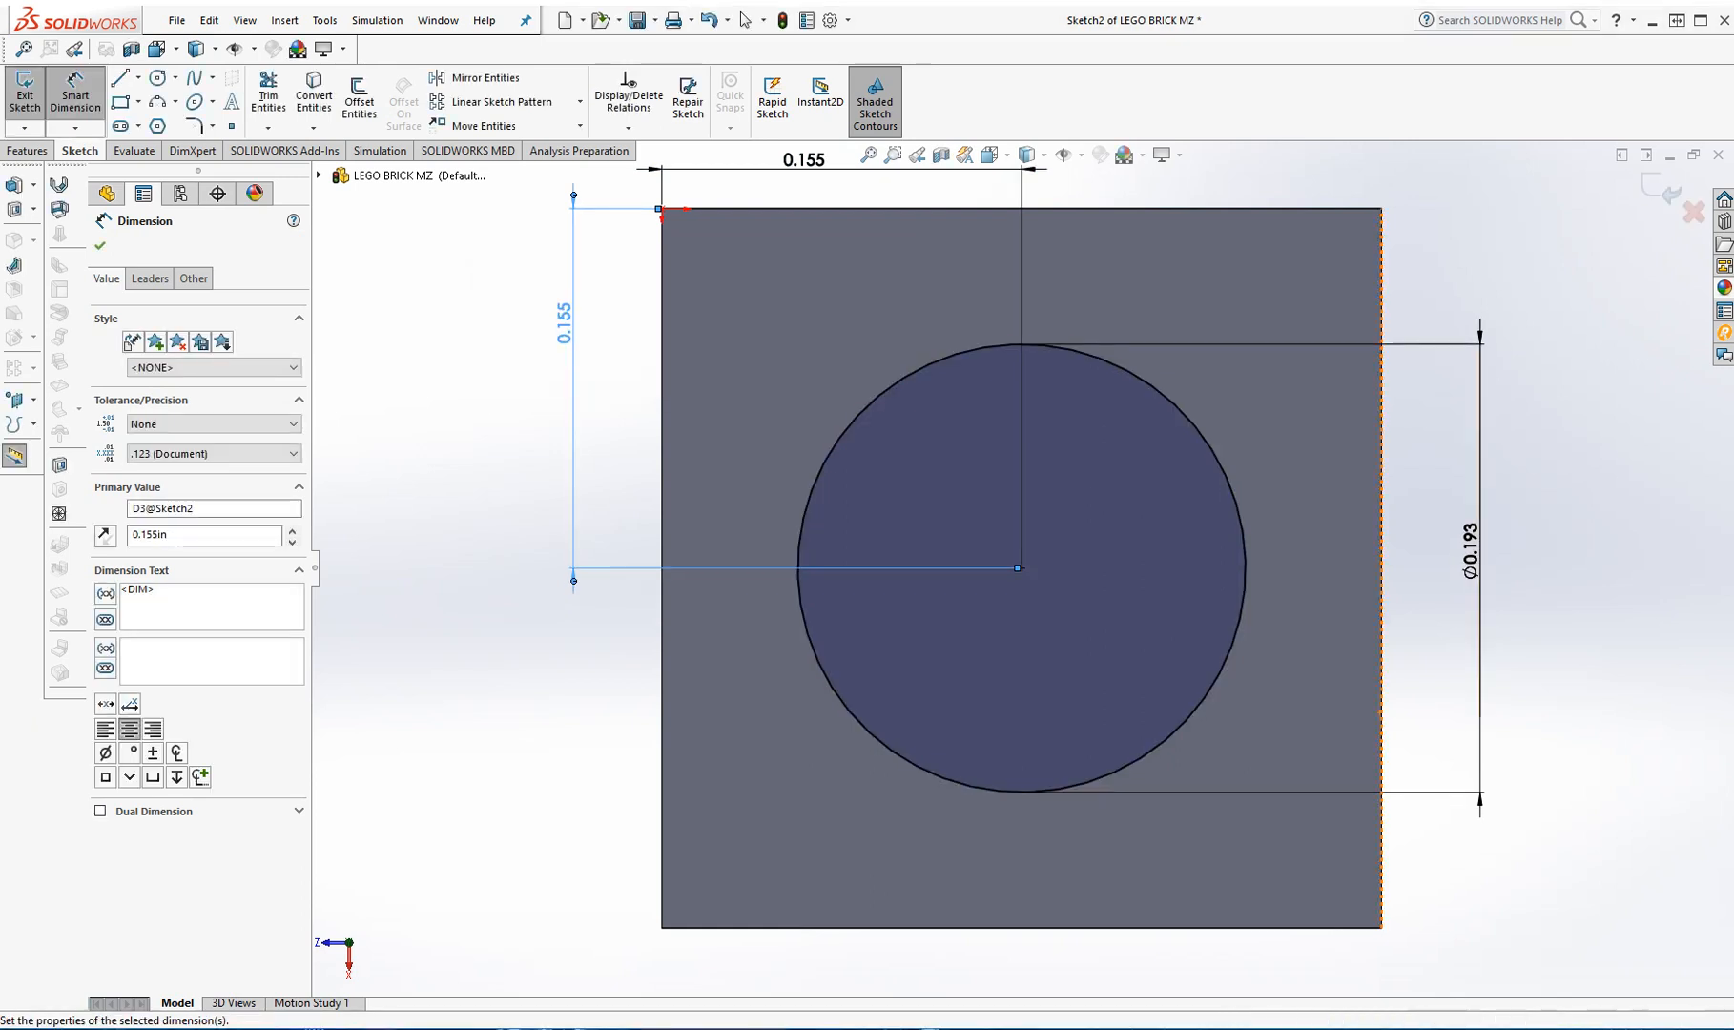
Step: Extrude the circle 0.084 in upward from the block's top face as a stud and save the part
click(992, 155)
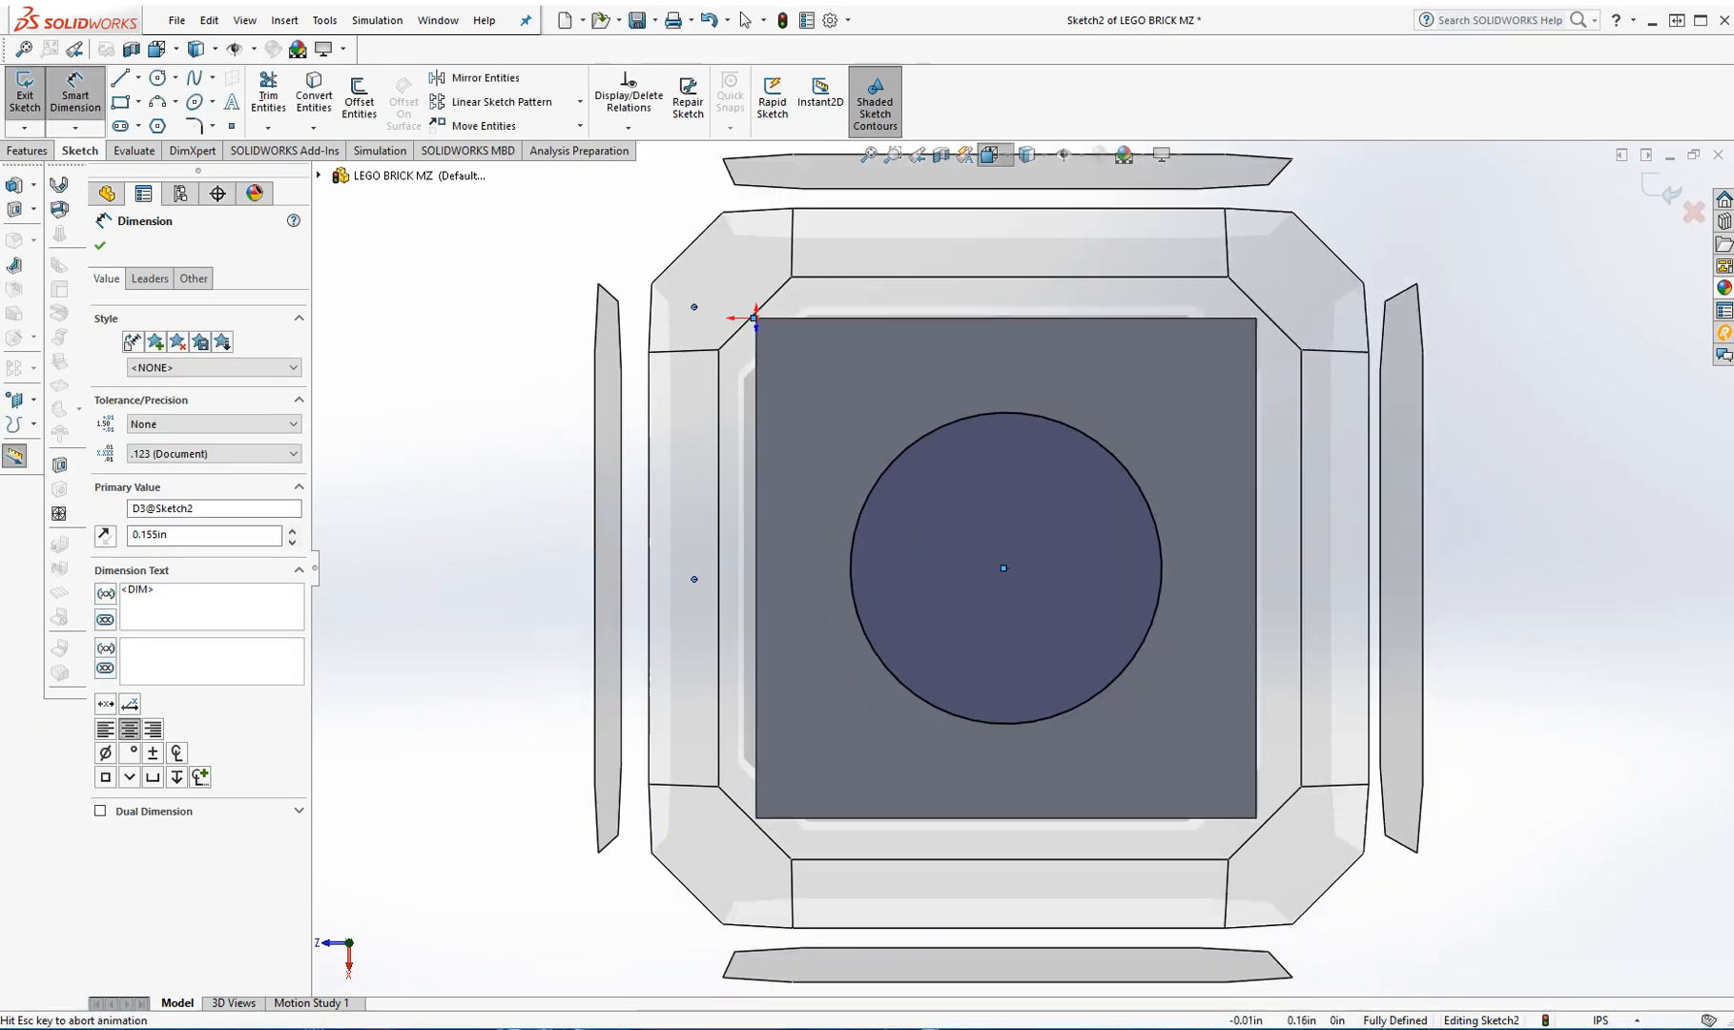
click(1096, 206)
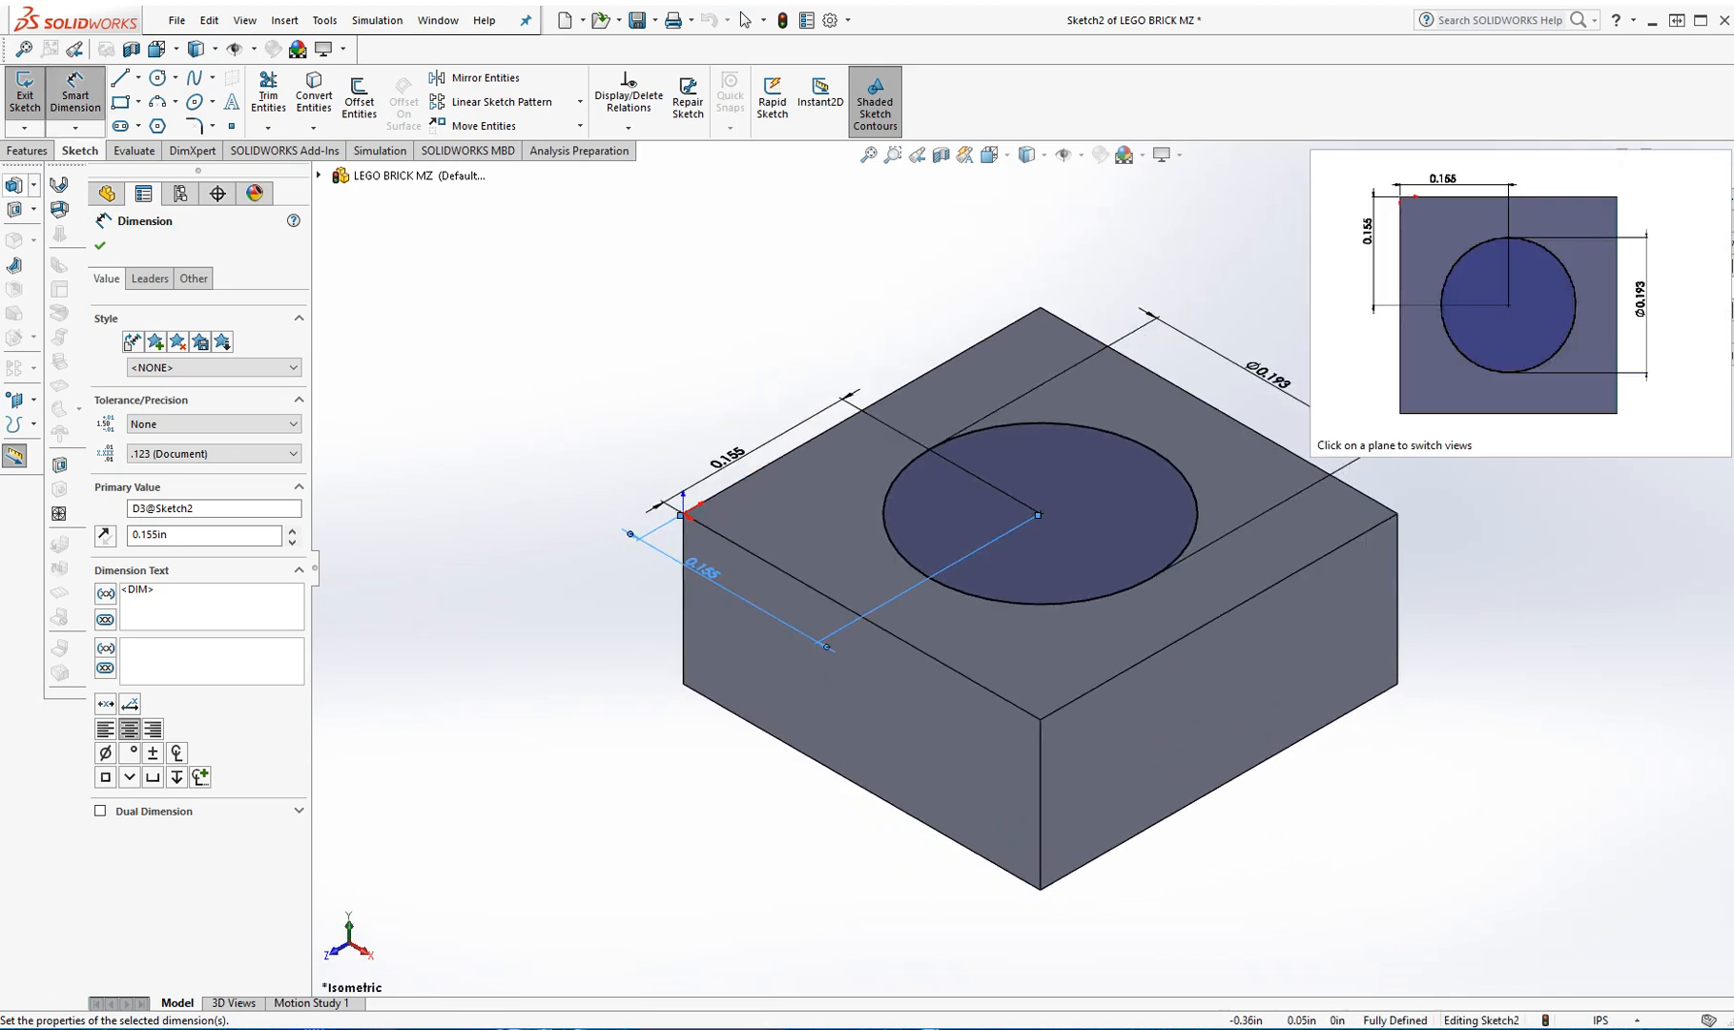
click(15, 185)
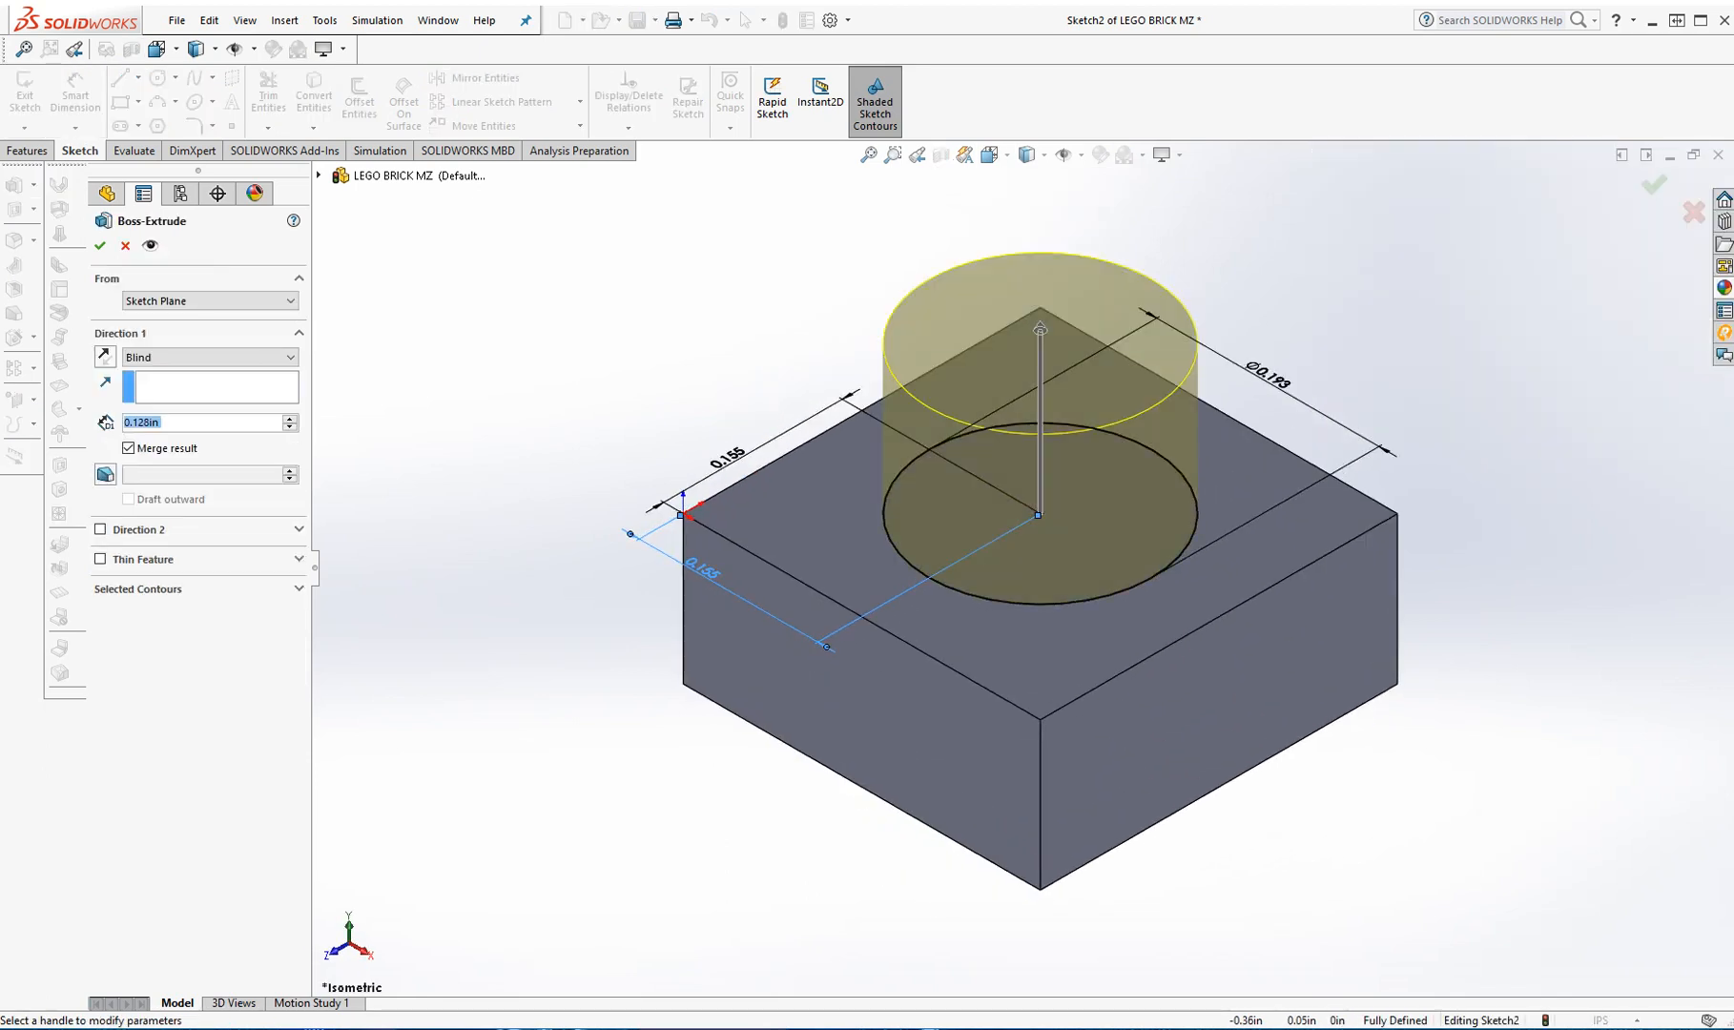
text(0.084)
key(Return)
click(100, 245)
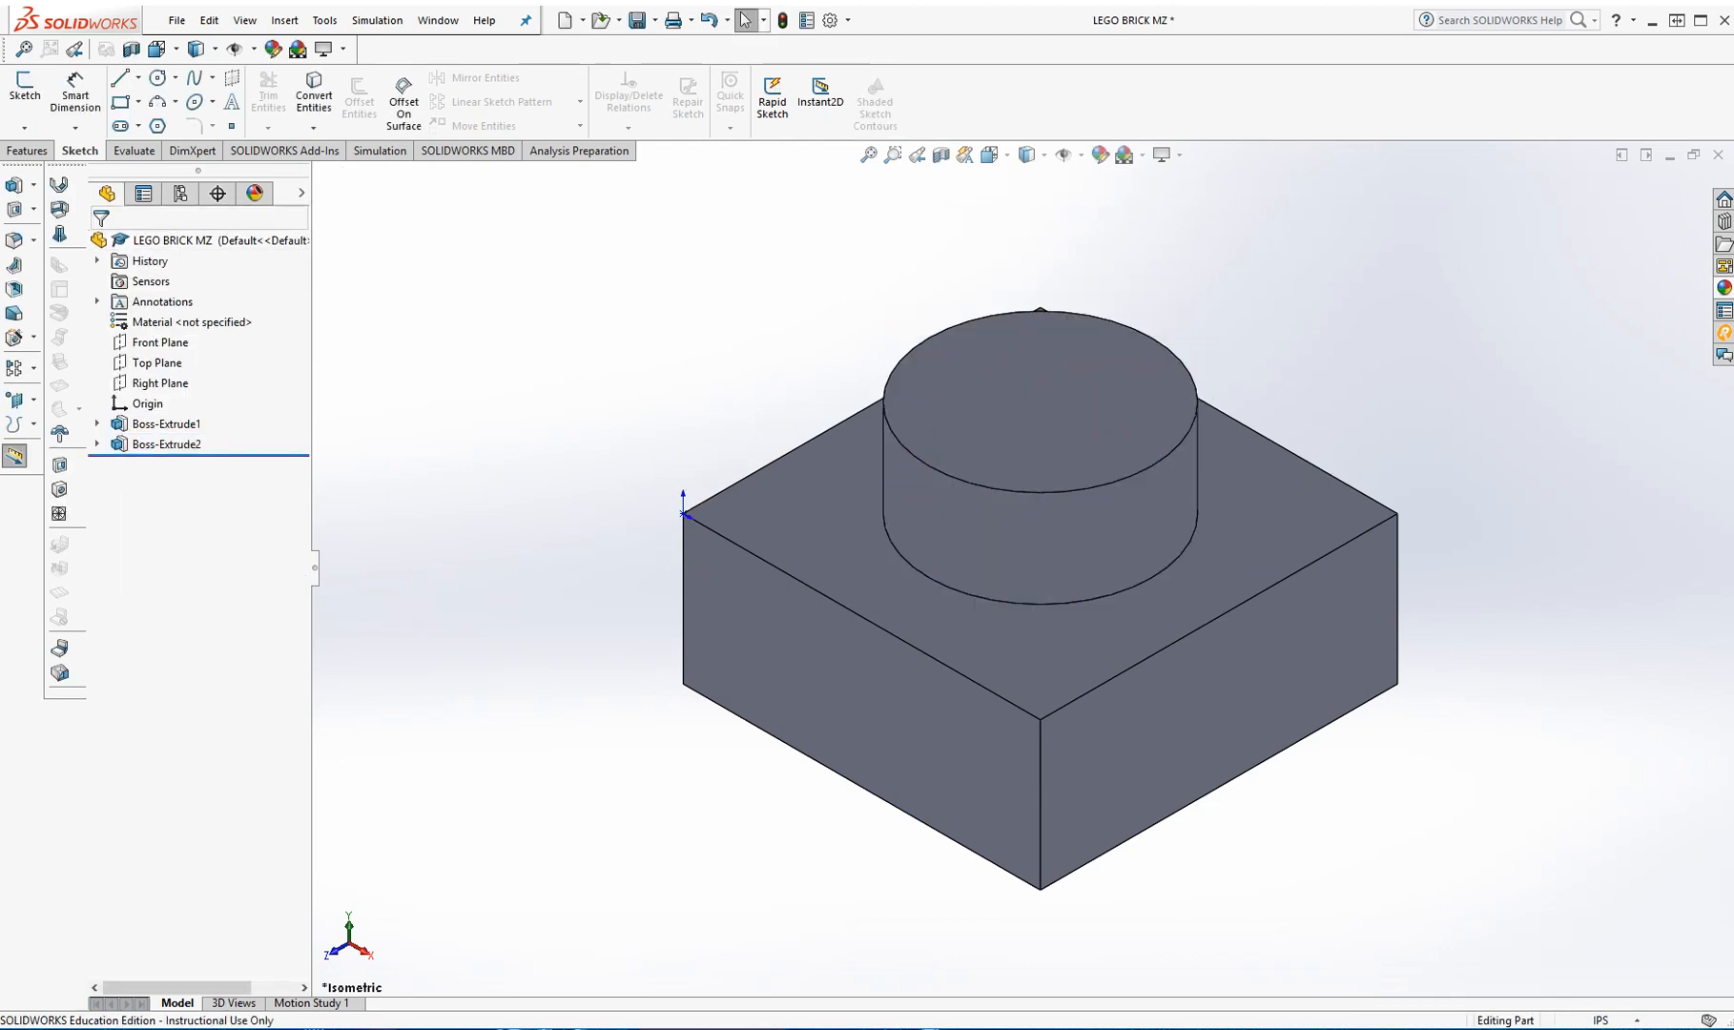
click(637, 20)
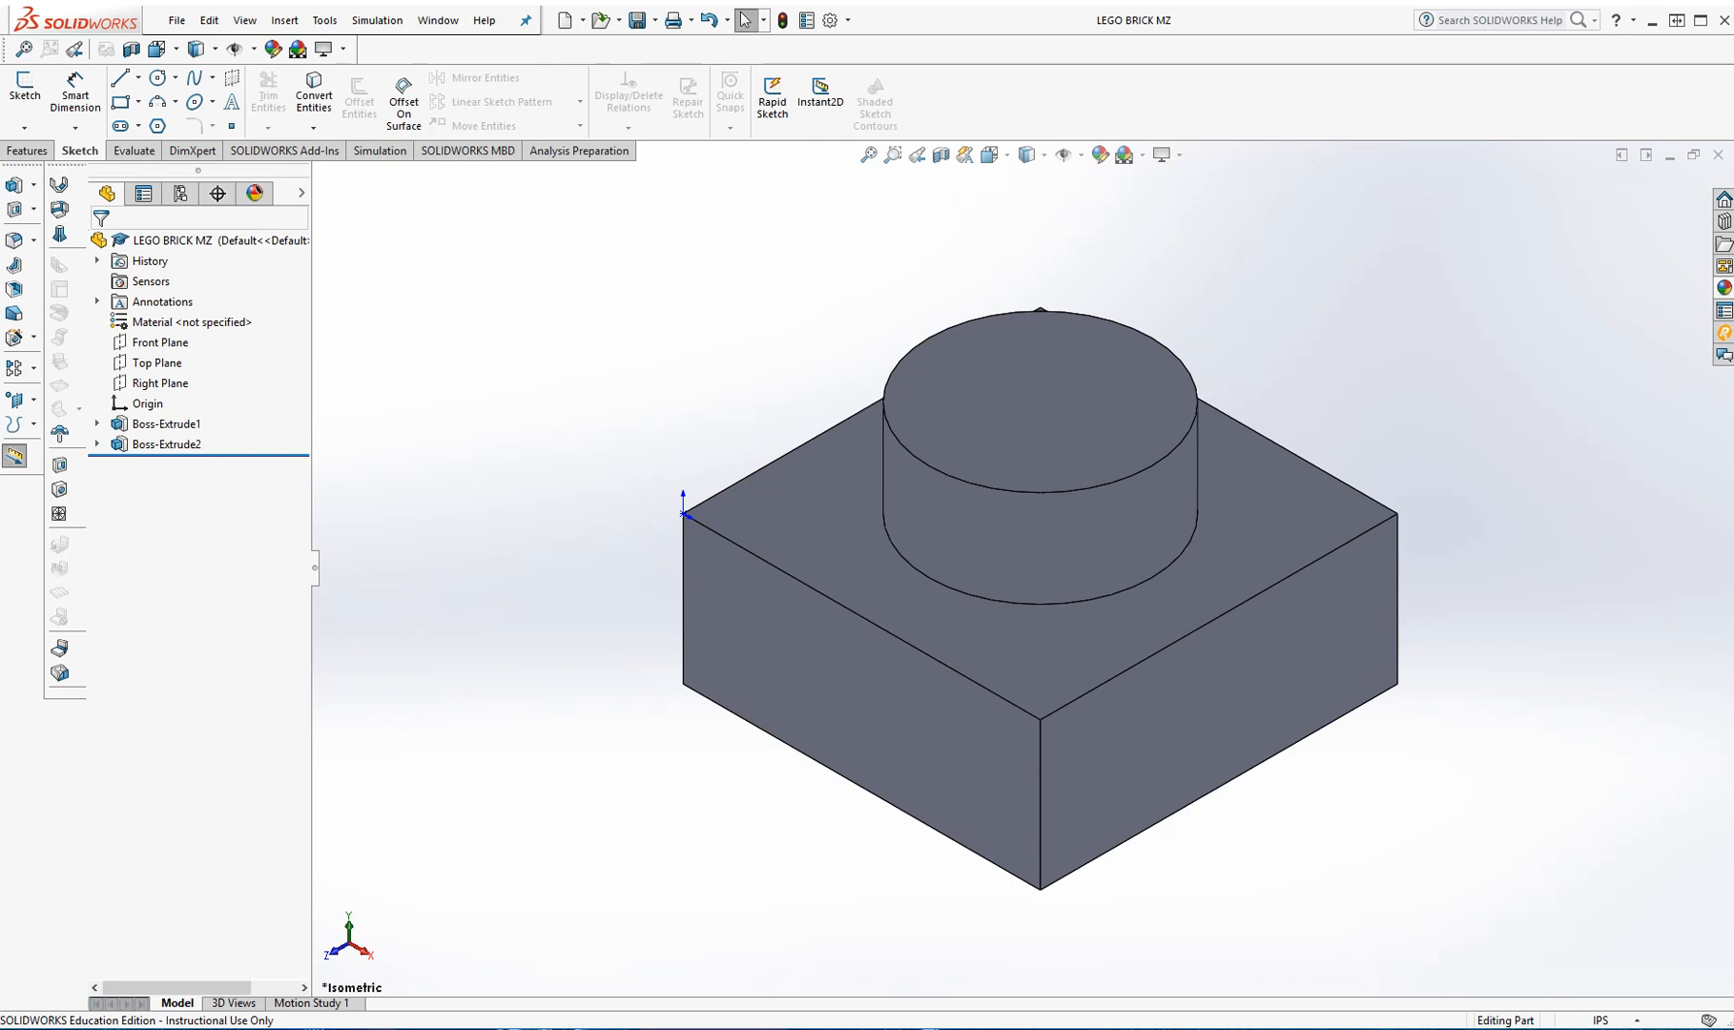
Step: Start a sketch on the block's underside and offset the face's edges 0.06 in inward
middle_drag(847, 649, 849, 425)
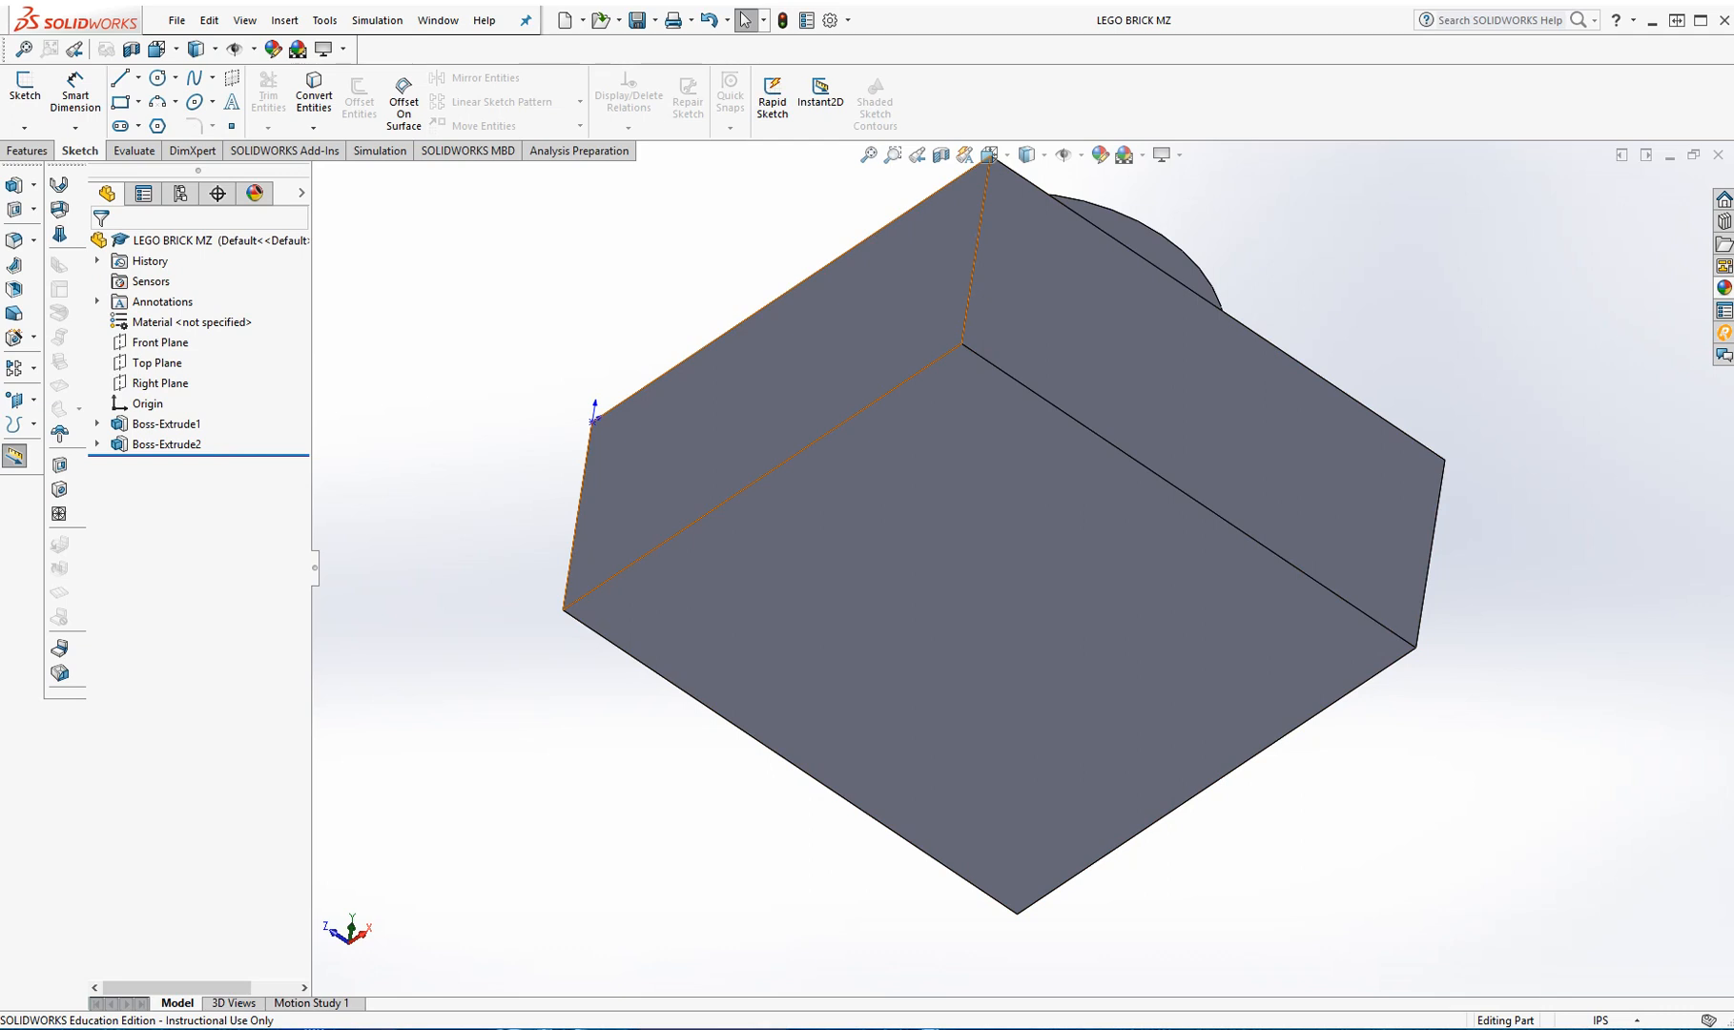
click(1027, 567)
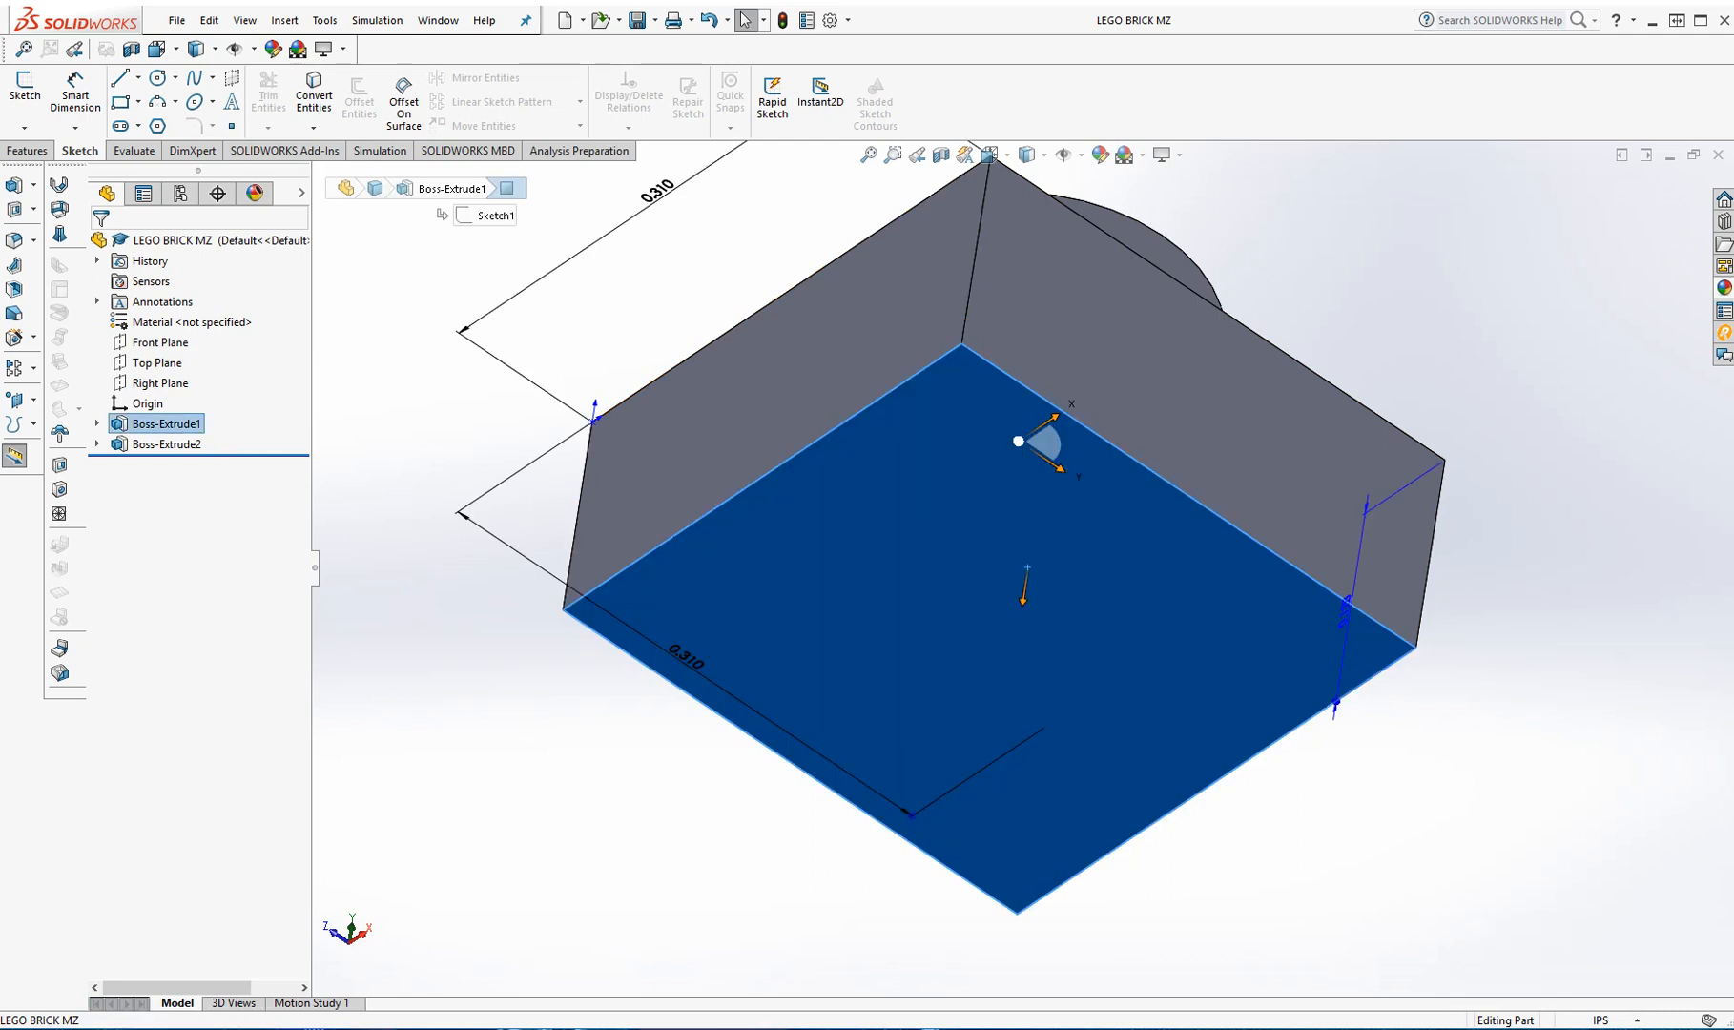
click(25, 91)
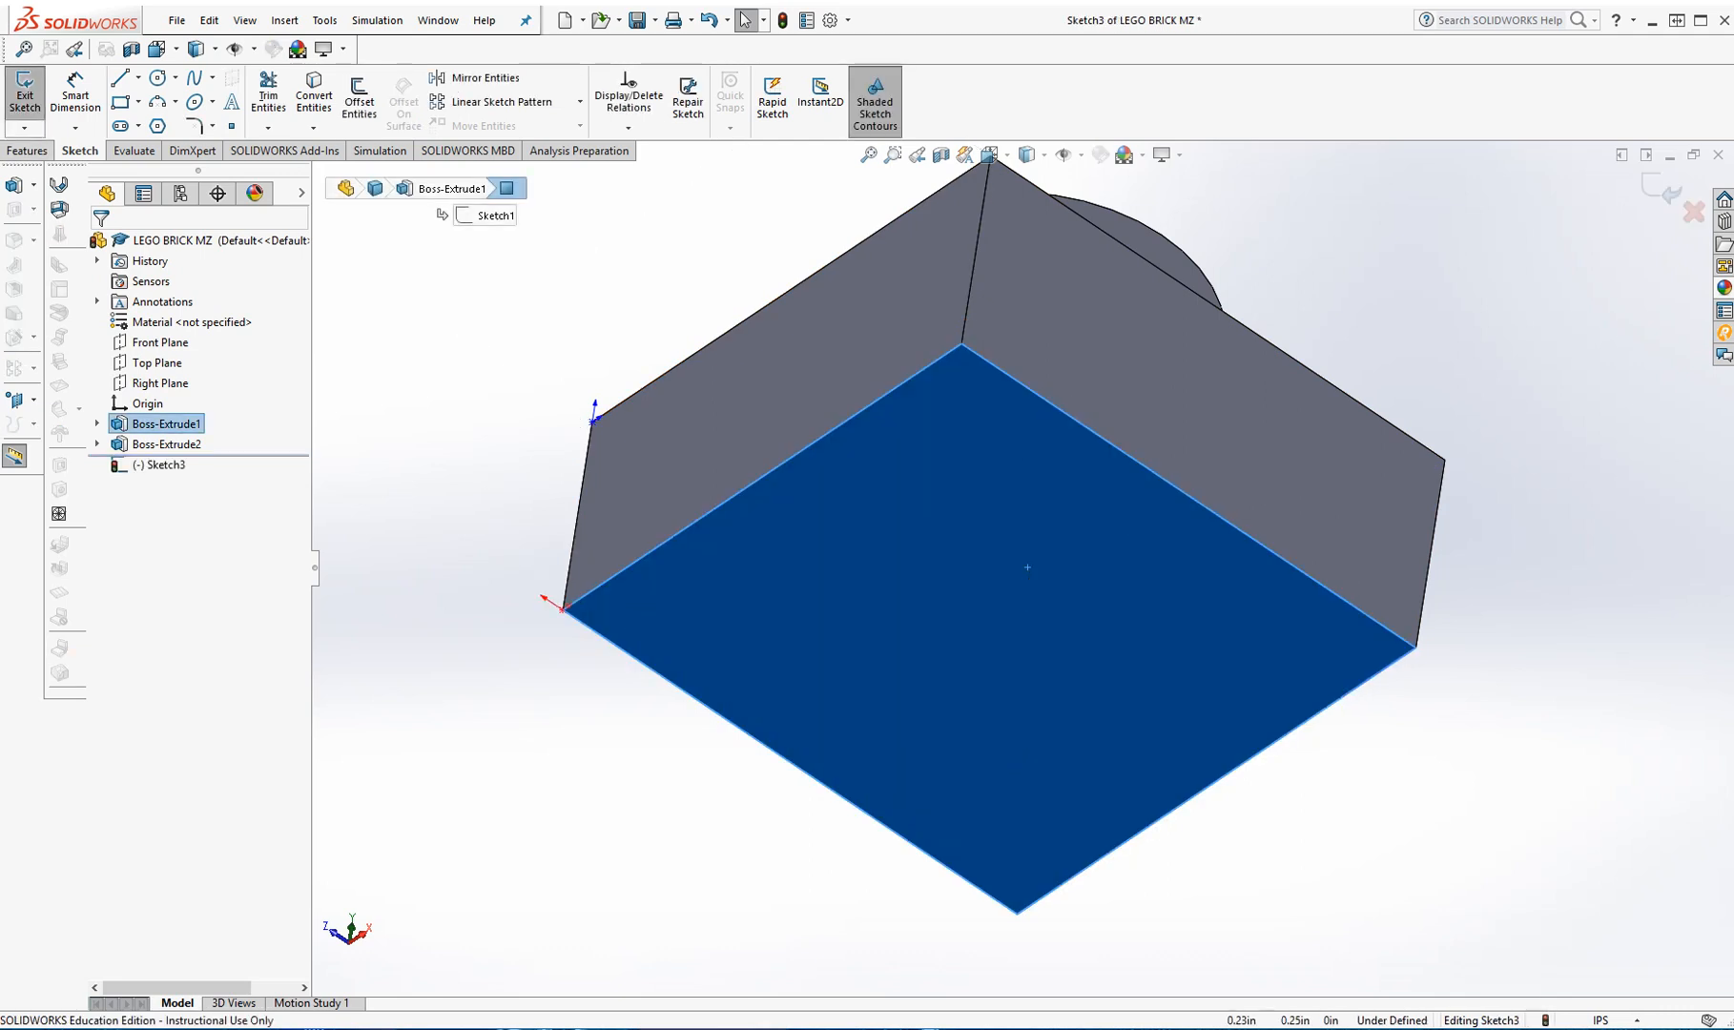
click(359, 95)
text(.)
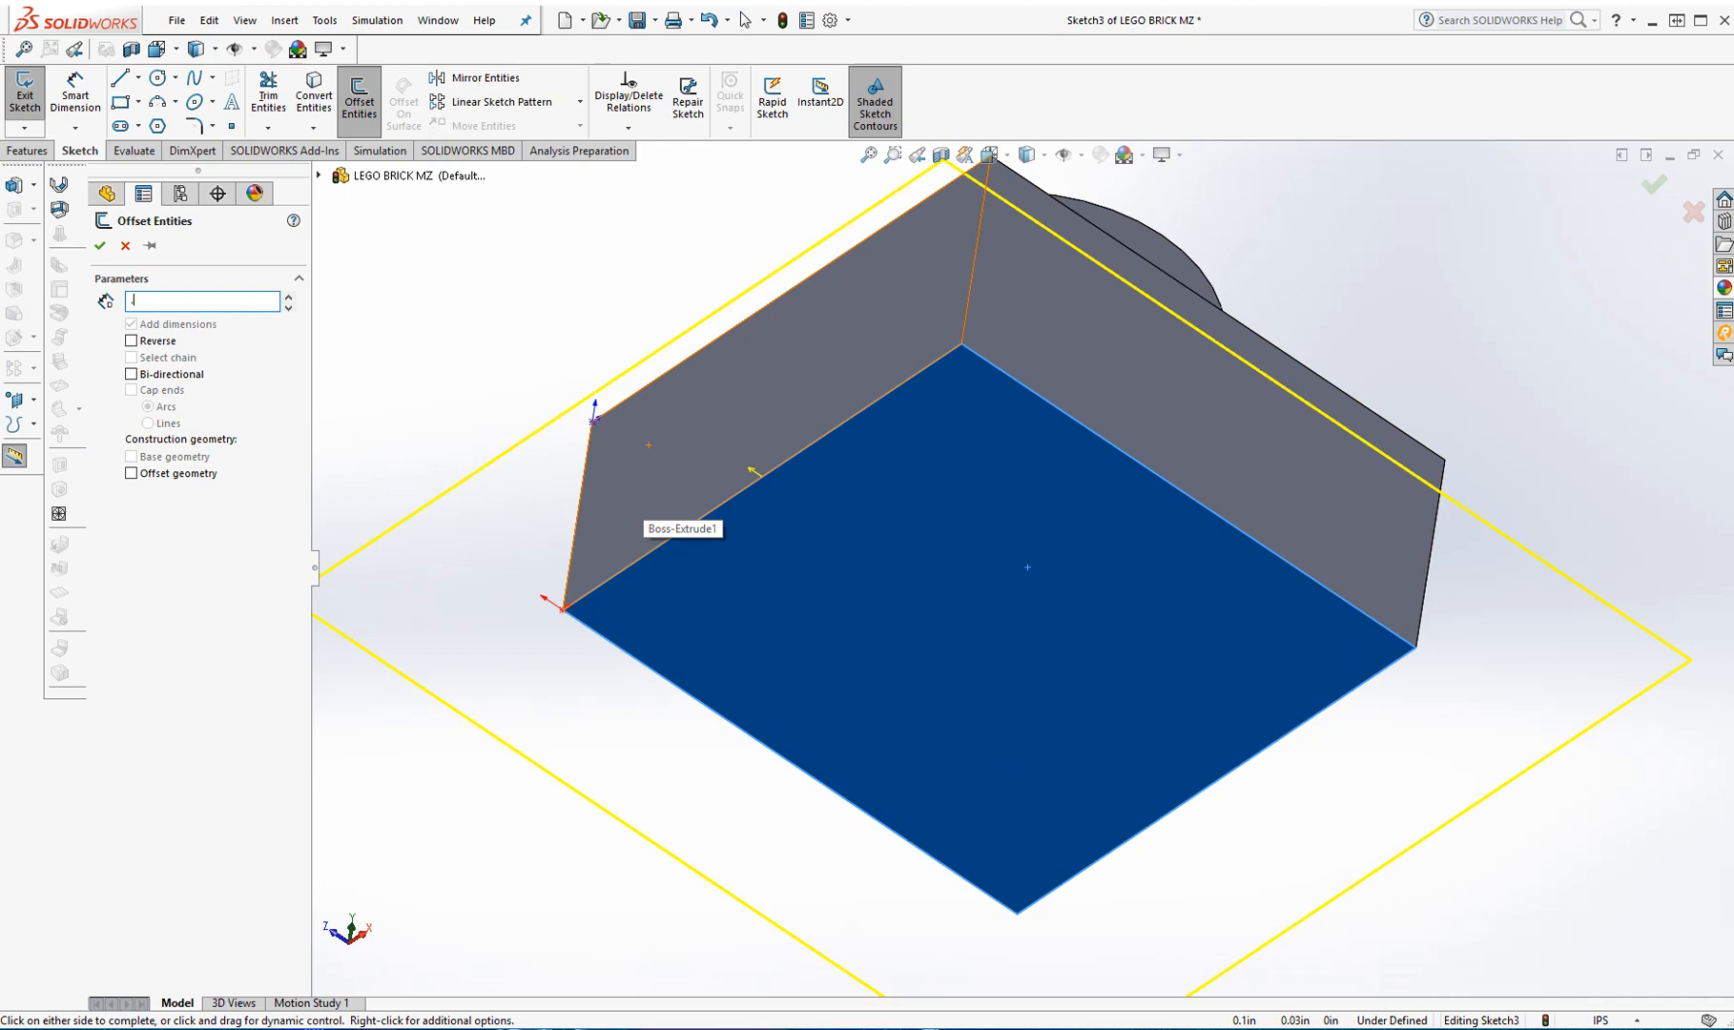
text(06)
key(Return)
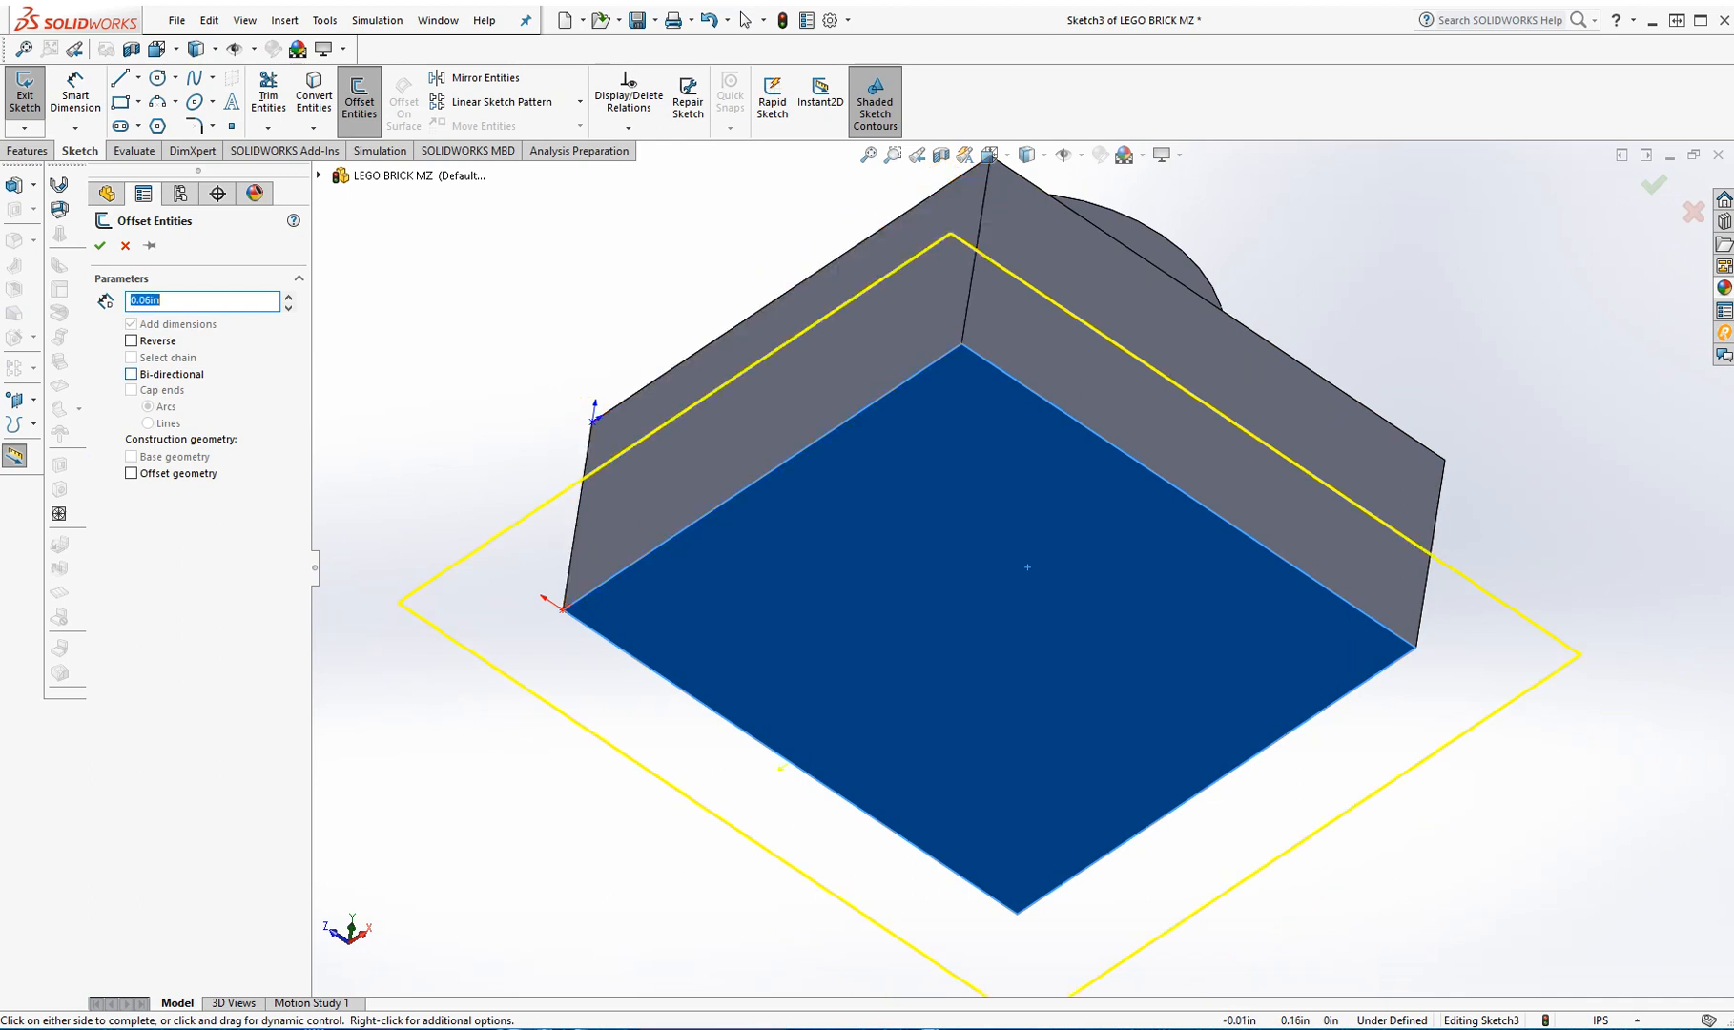
click(131, 340)
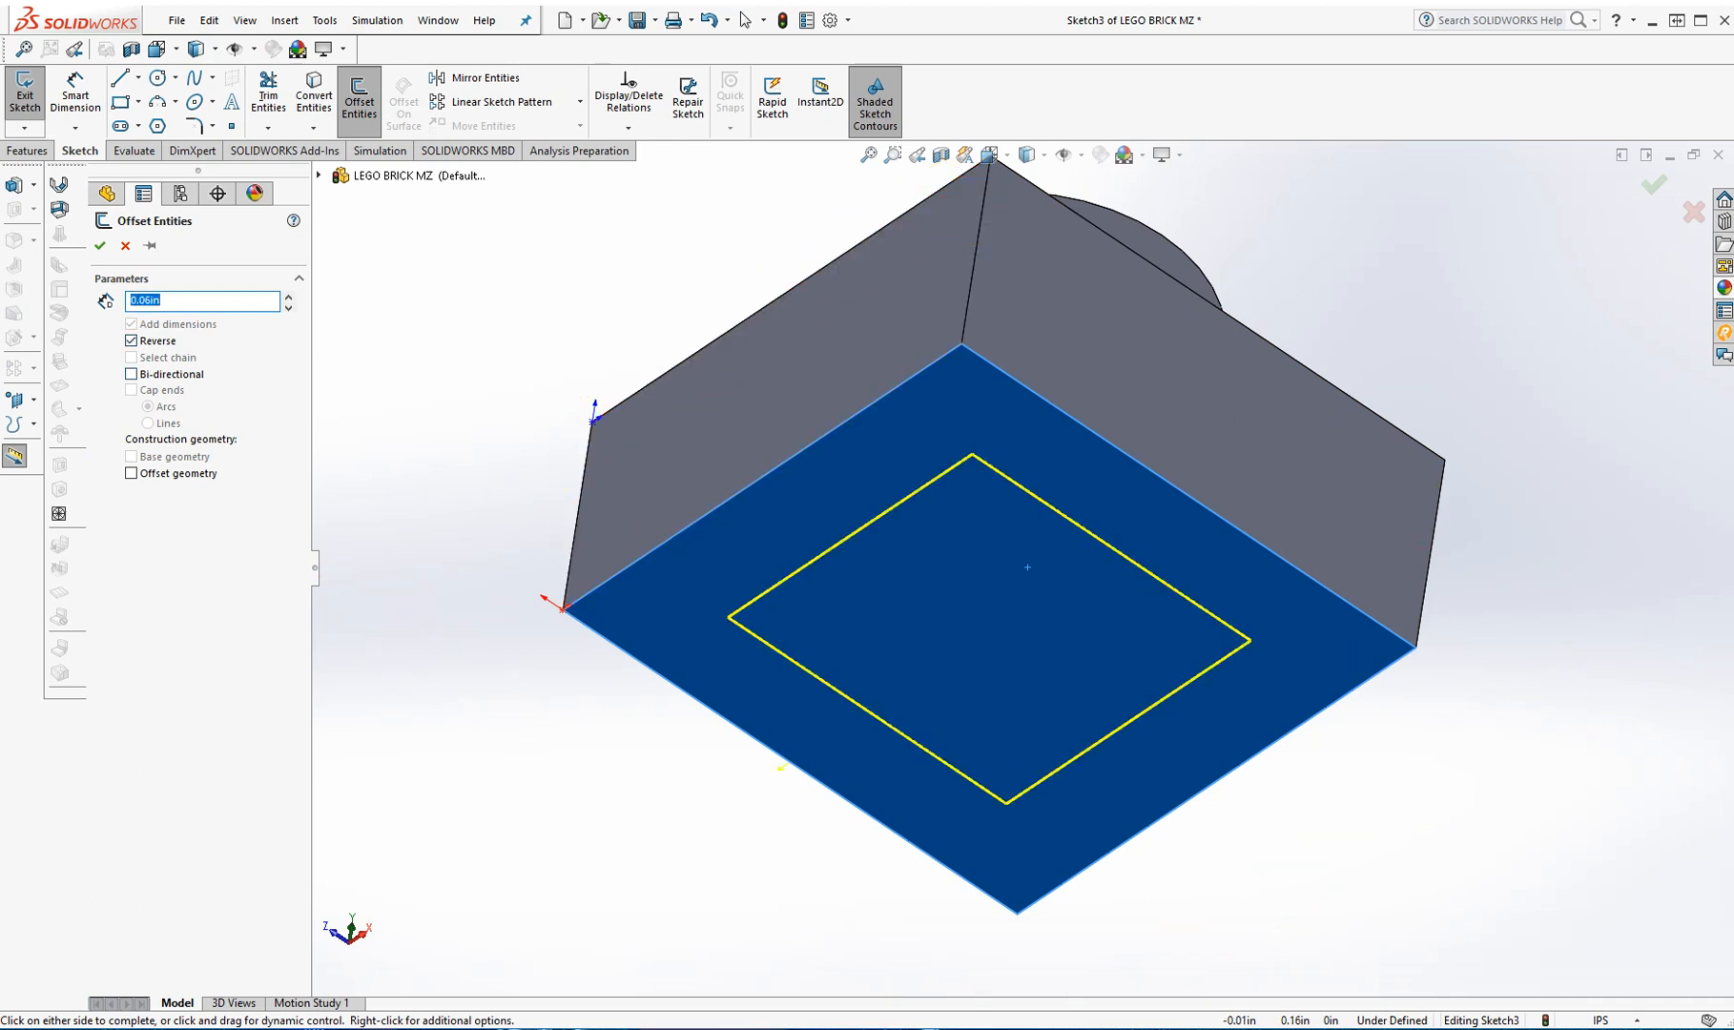
click(26, 151)
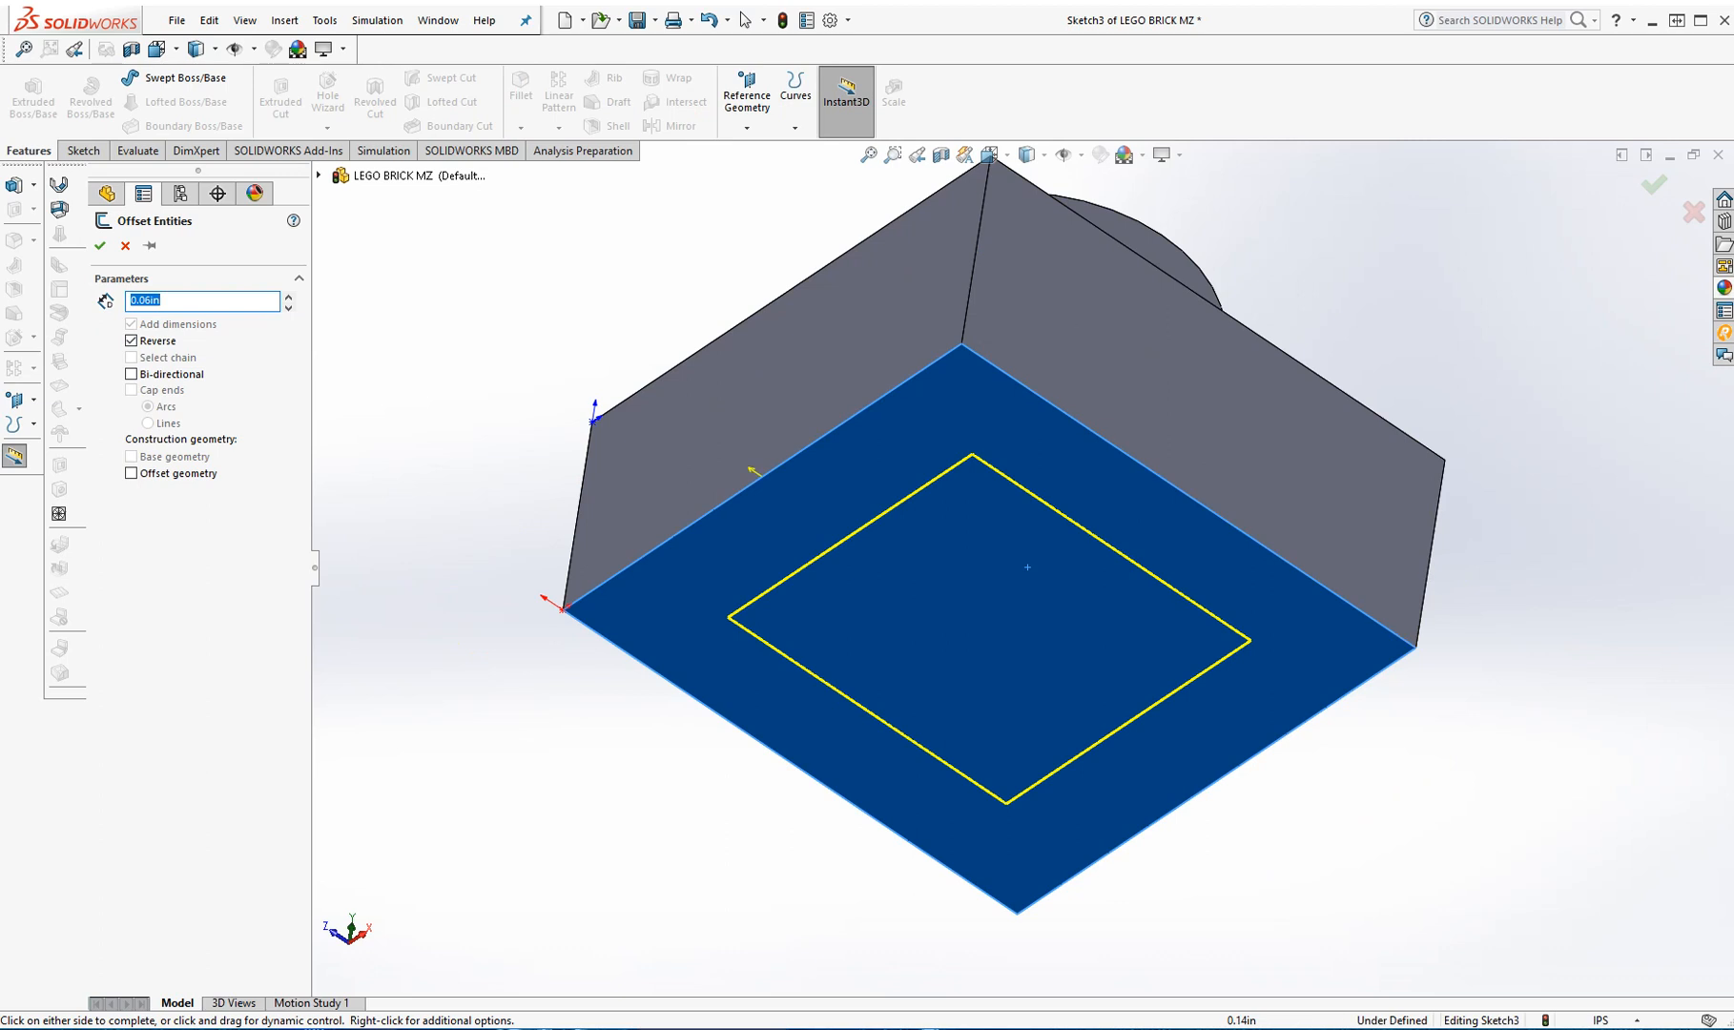
click(99, 245)
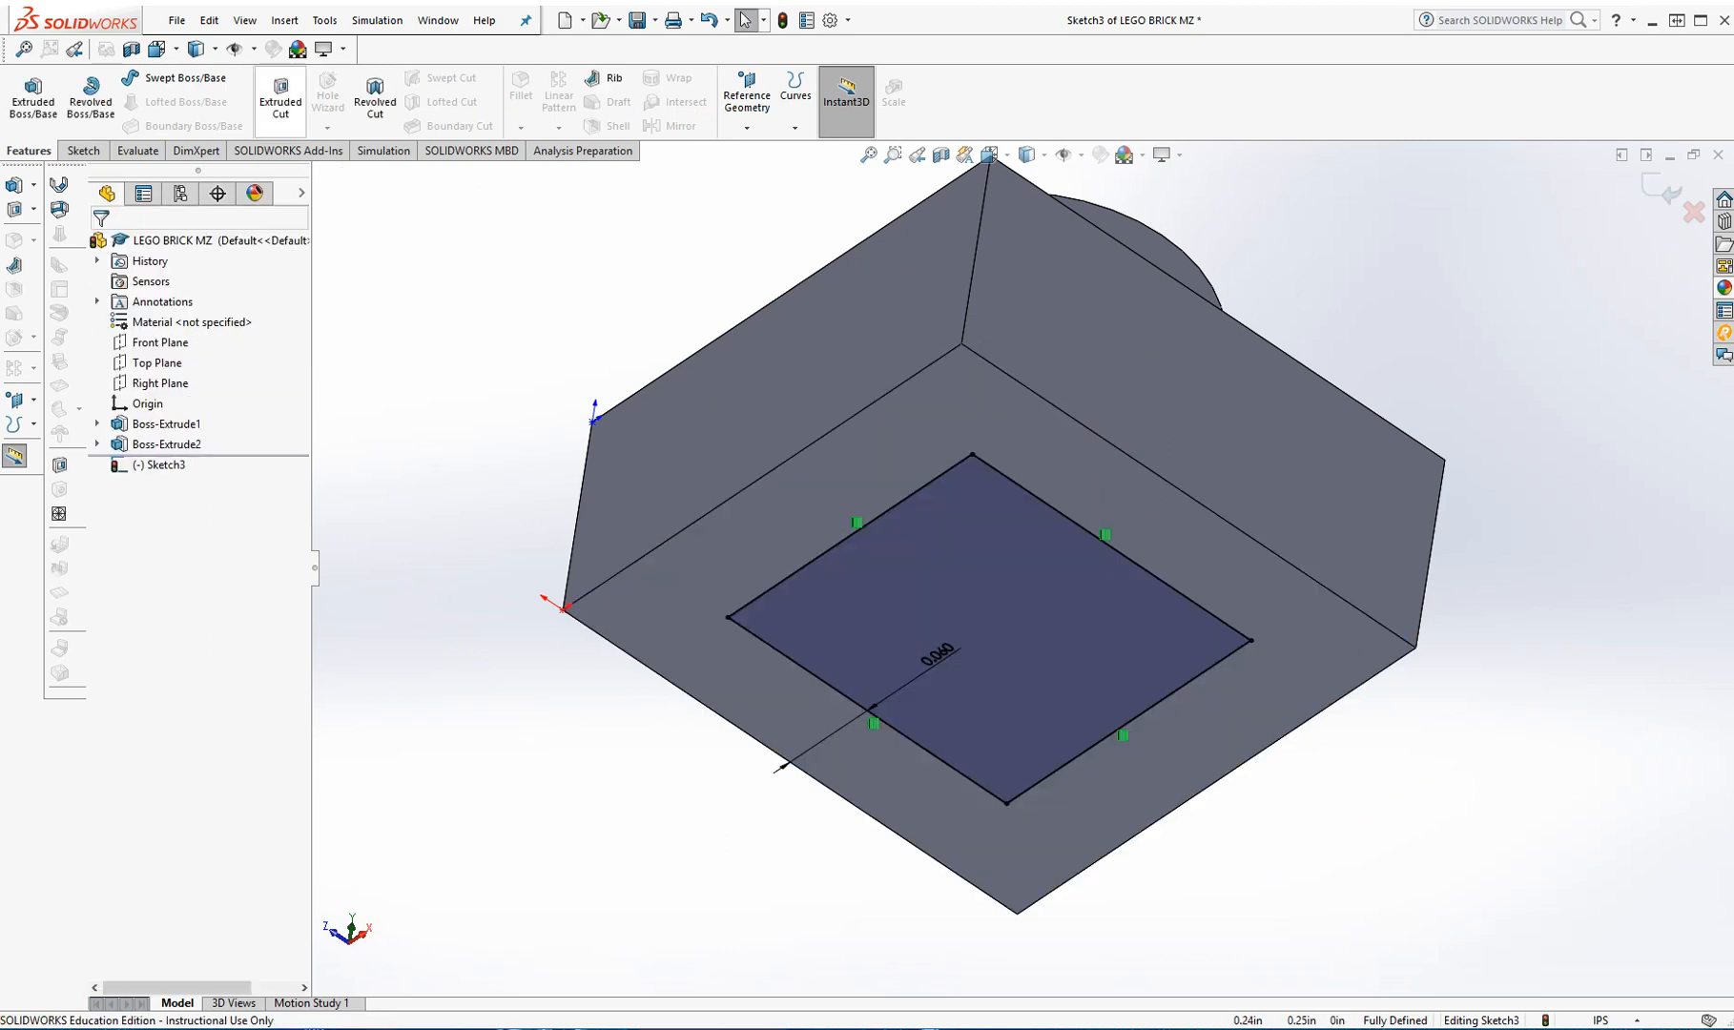
Step: Cut-extrude the inner square with Offset From Surface, ending 0.038 in from the block's top face, and save the part
click(280, 98)
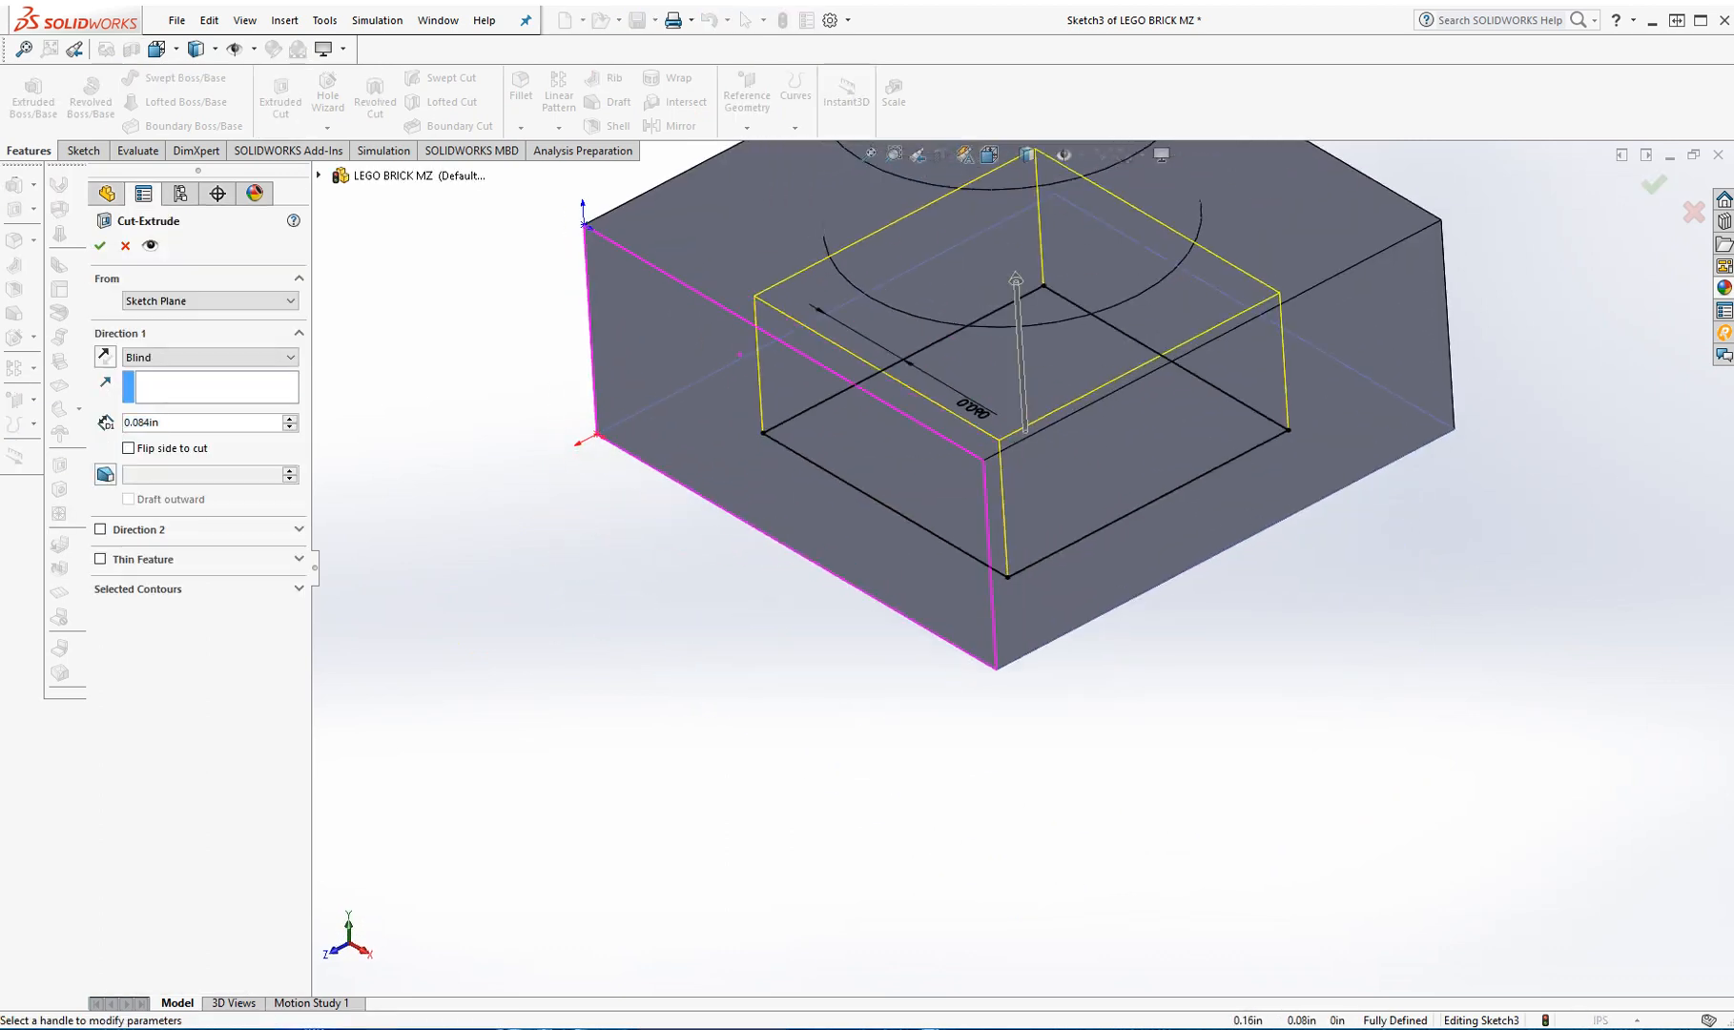
scroll(1021, 568, up, 4)
click(210, 357)
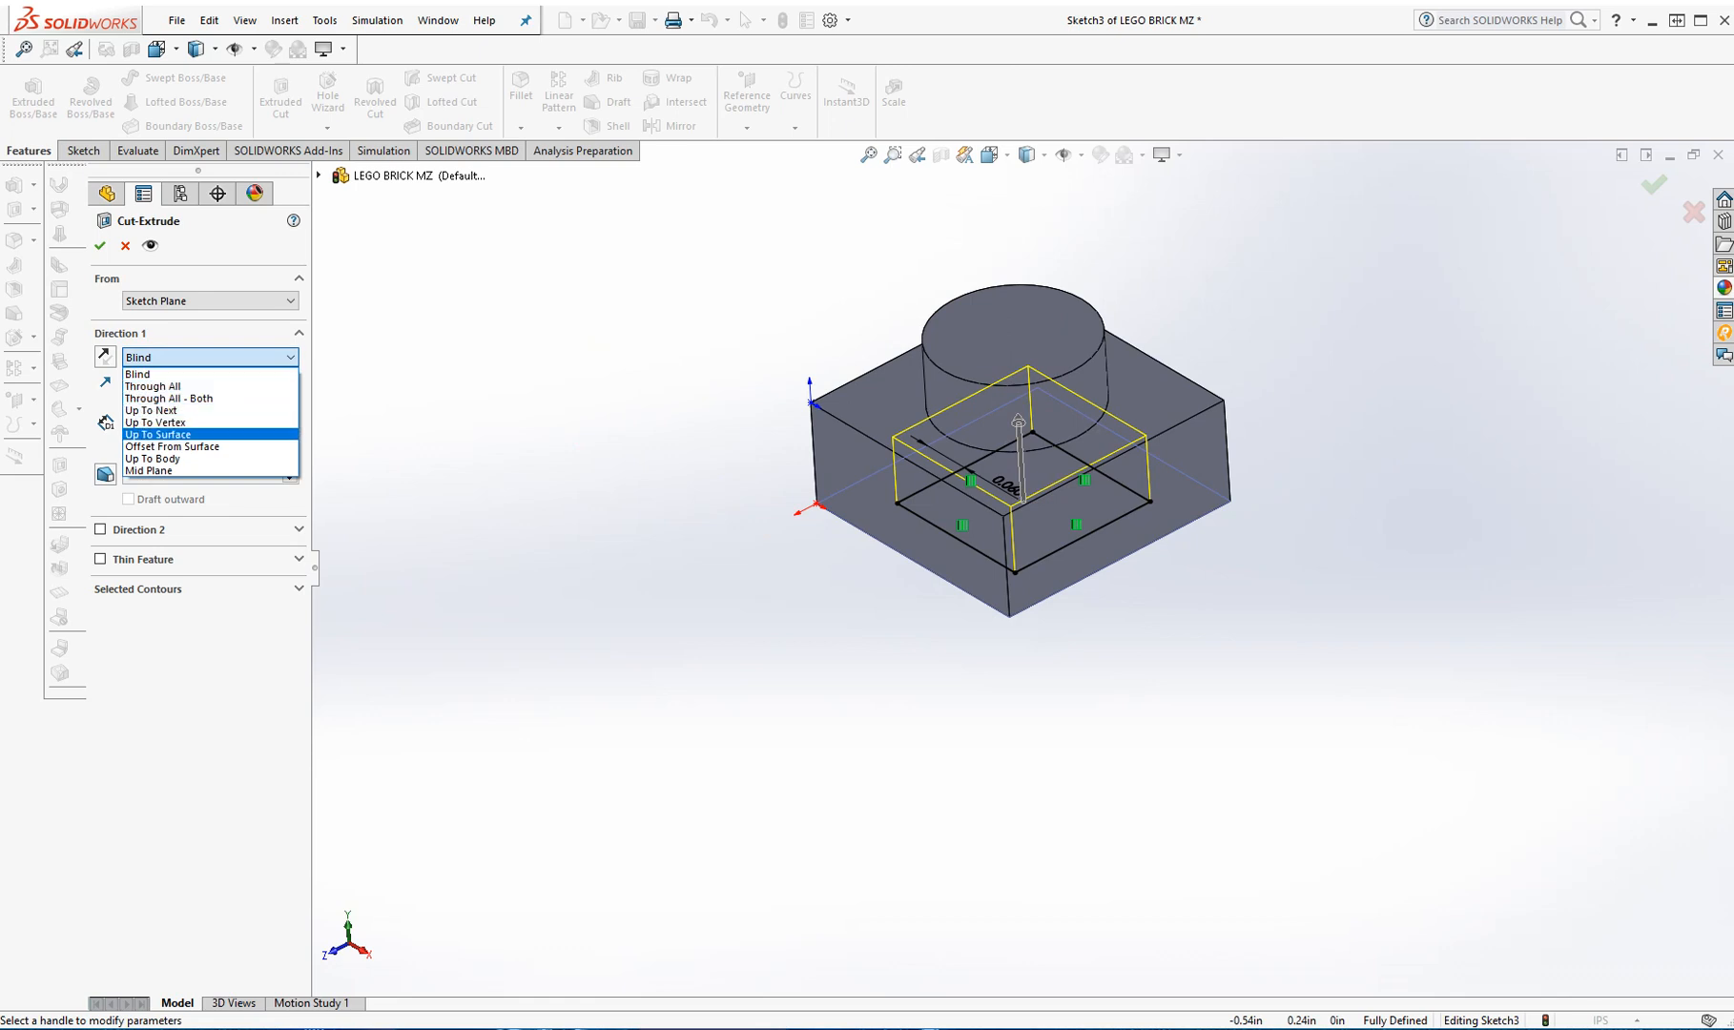
click(172, 447)
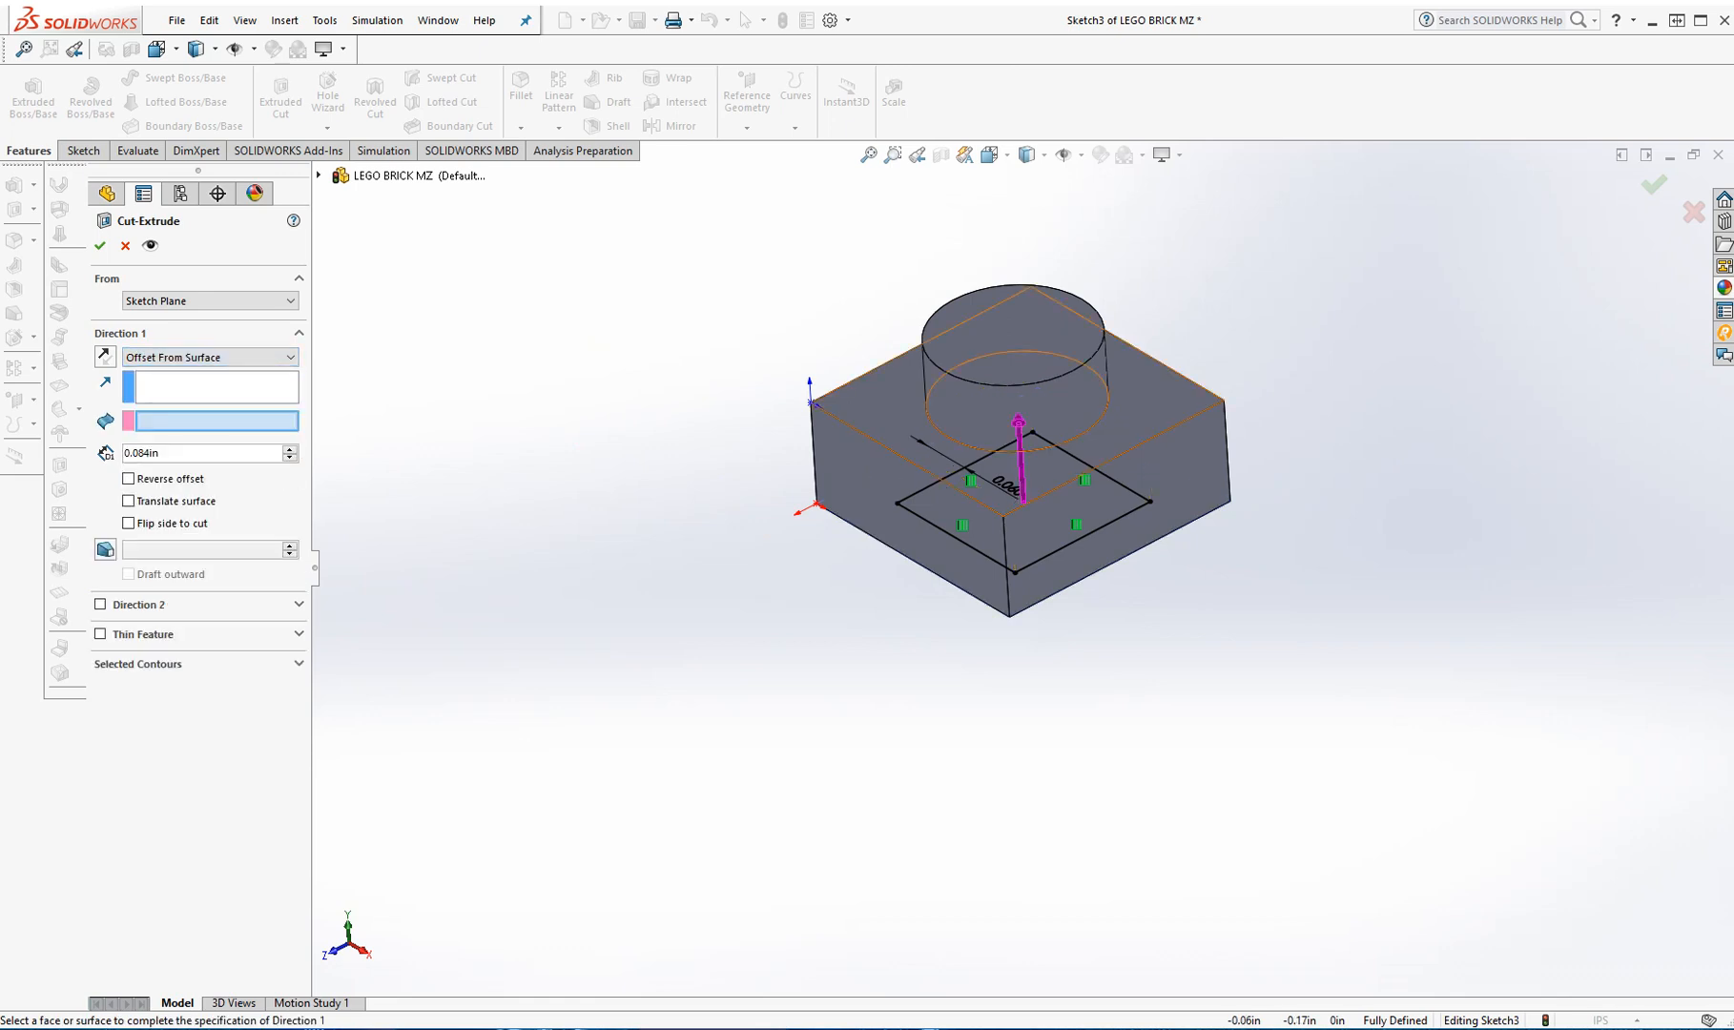
click(898, 408)
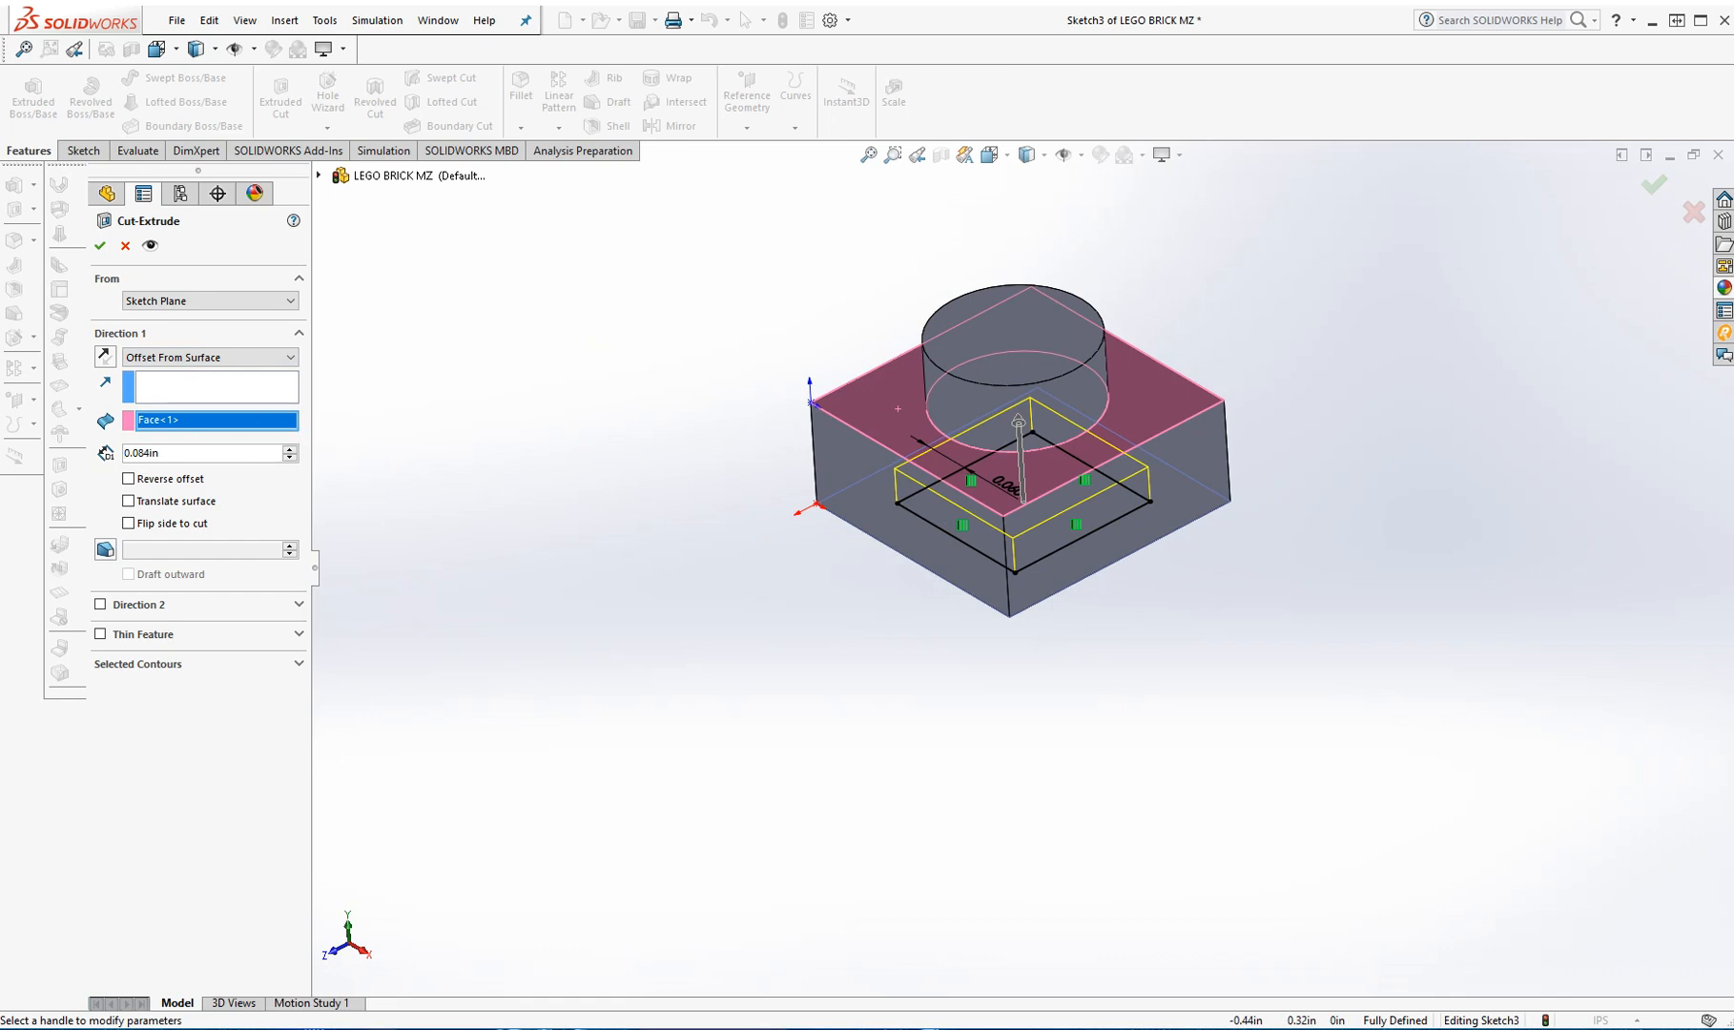
double_click(143, 453)
text(.038)
key(Return)
click(100, 246)
click(637, 20)
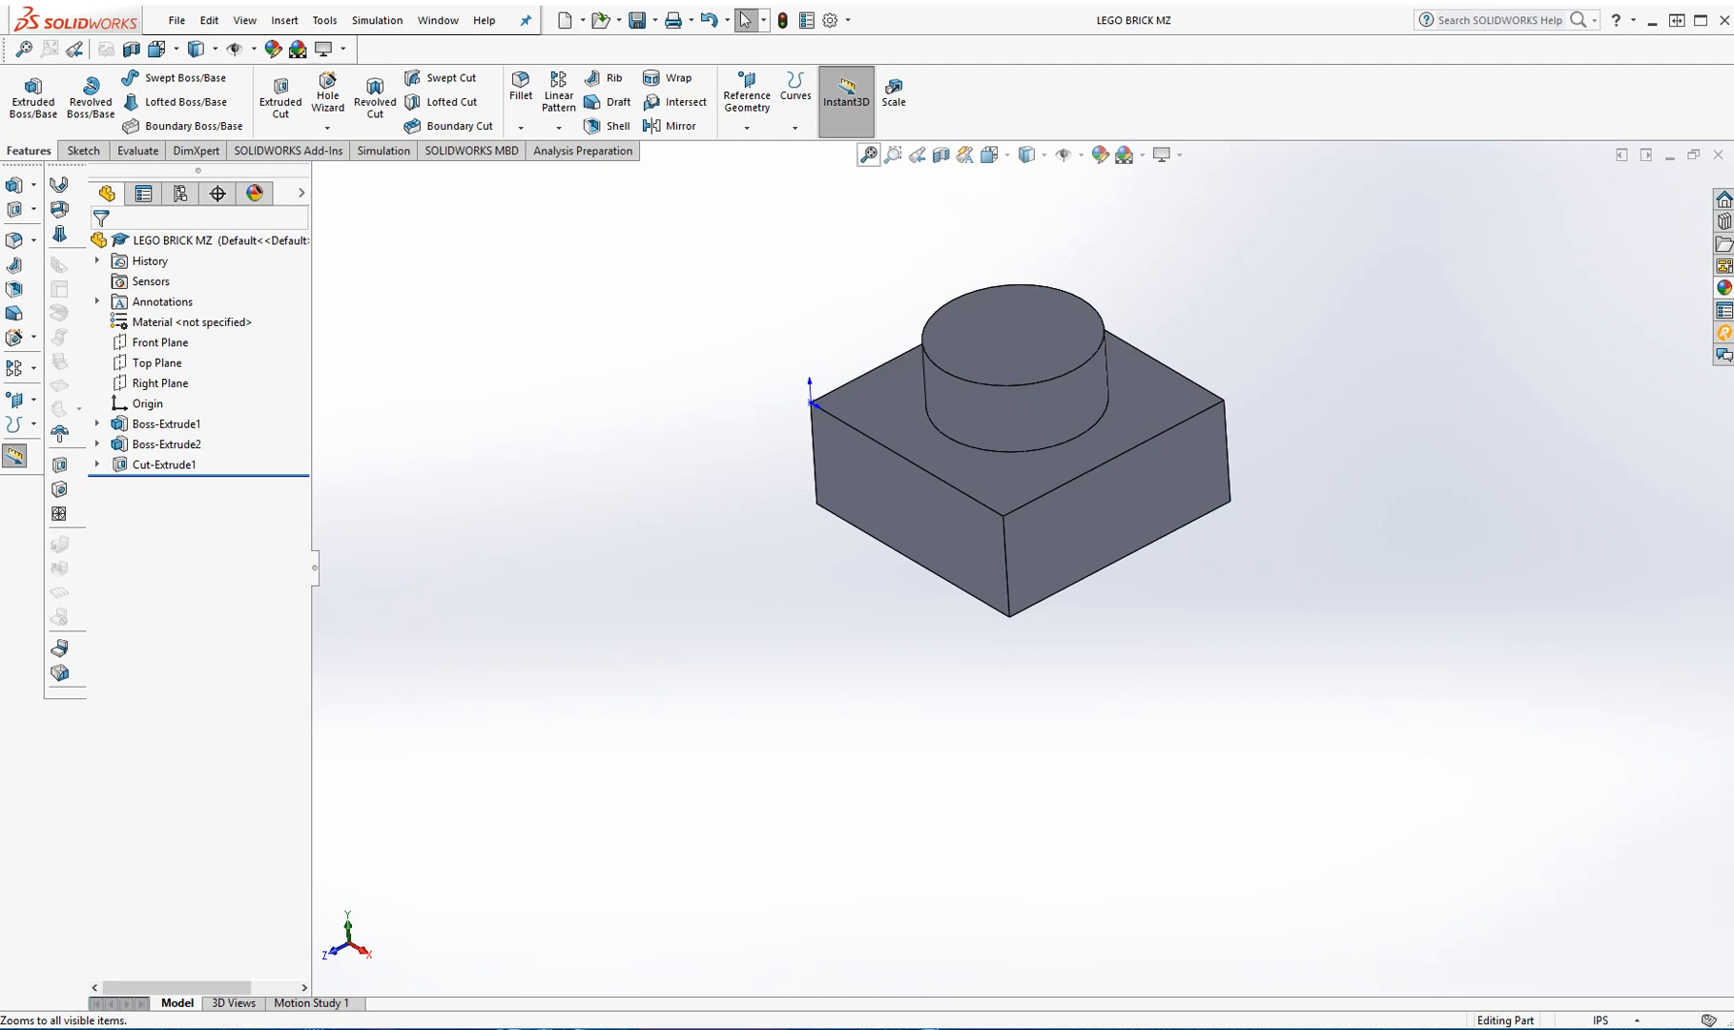
Step: Insert an auto-created design table without selecting any dimensions, shift it slightly within the view and close it
click(869, 155)
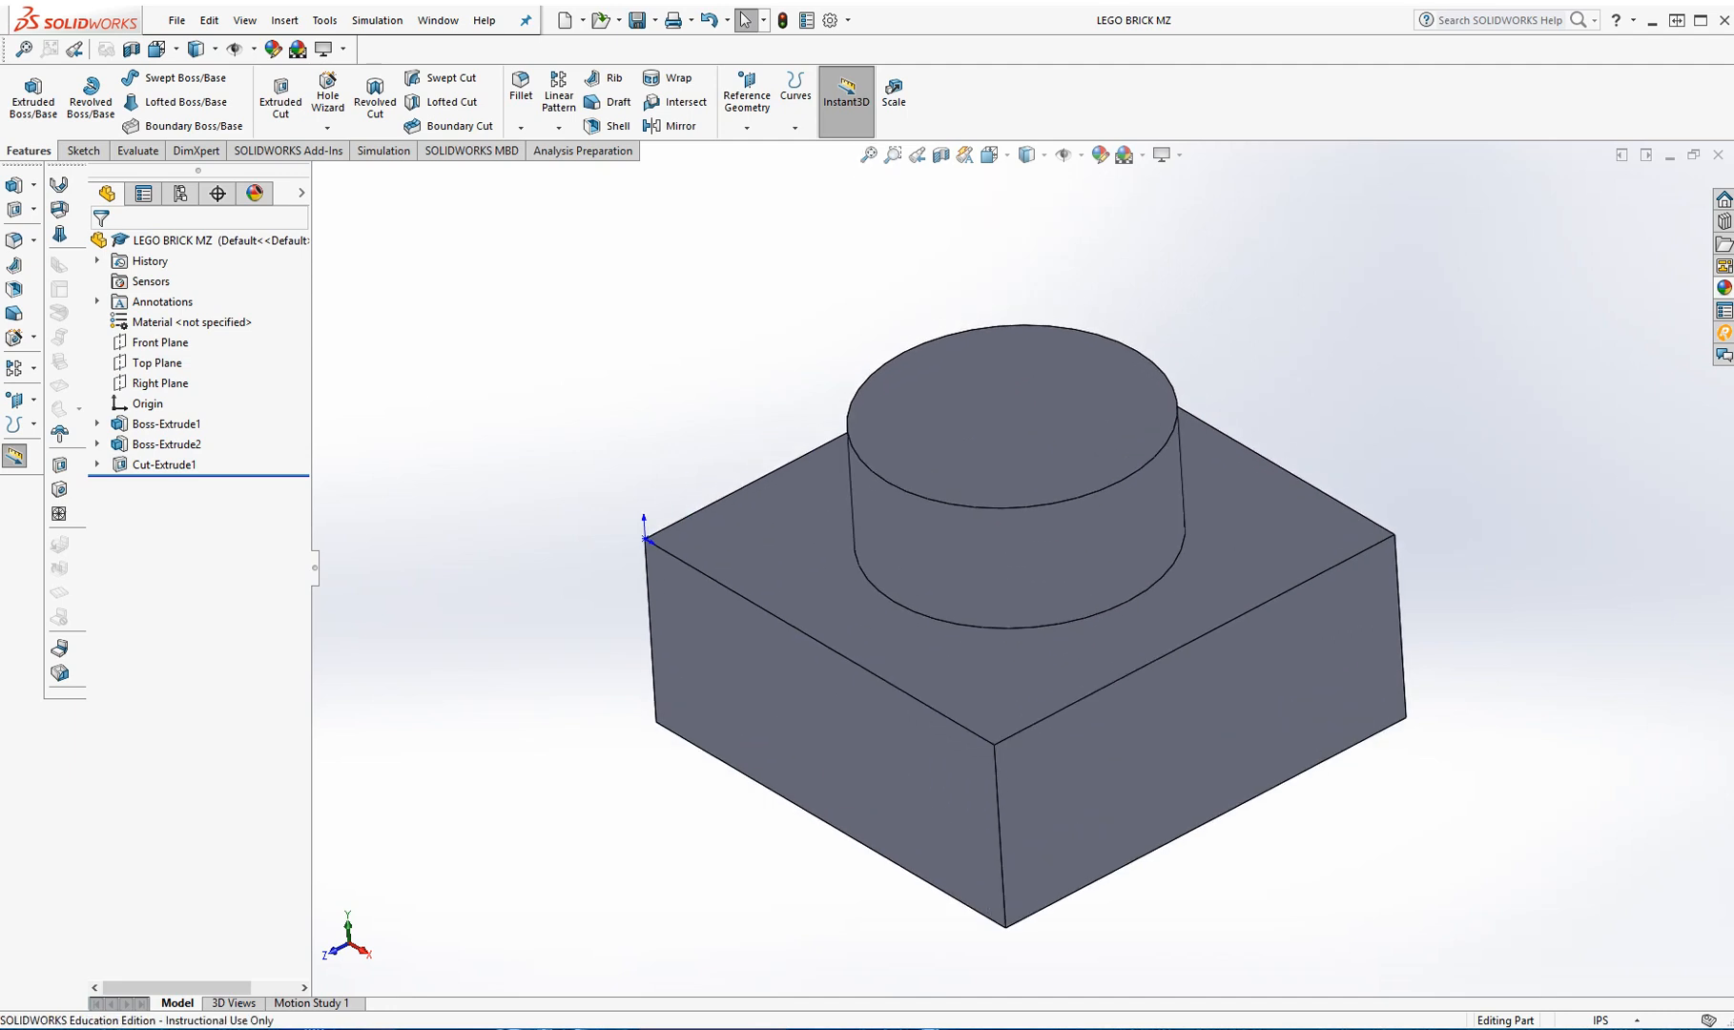
click(284, 20)
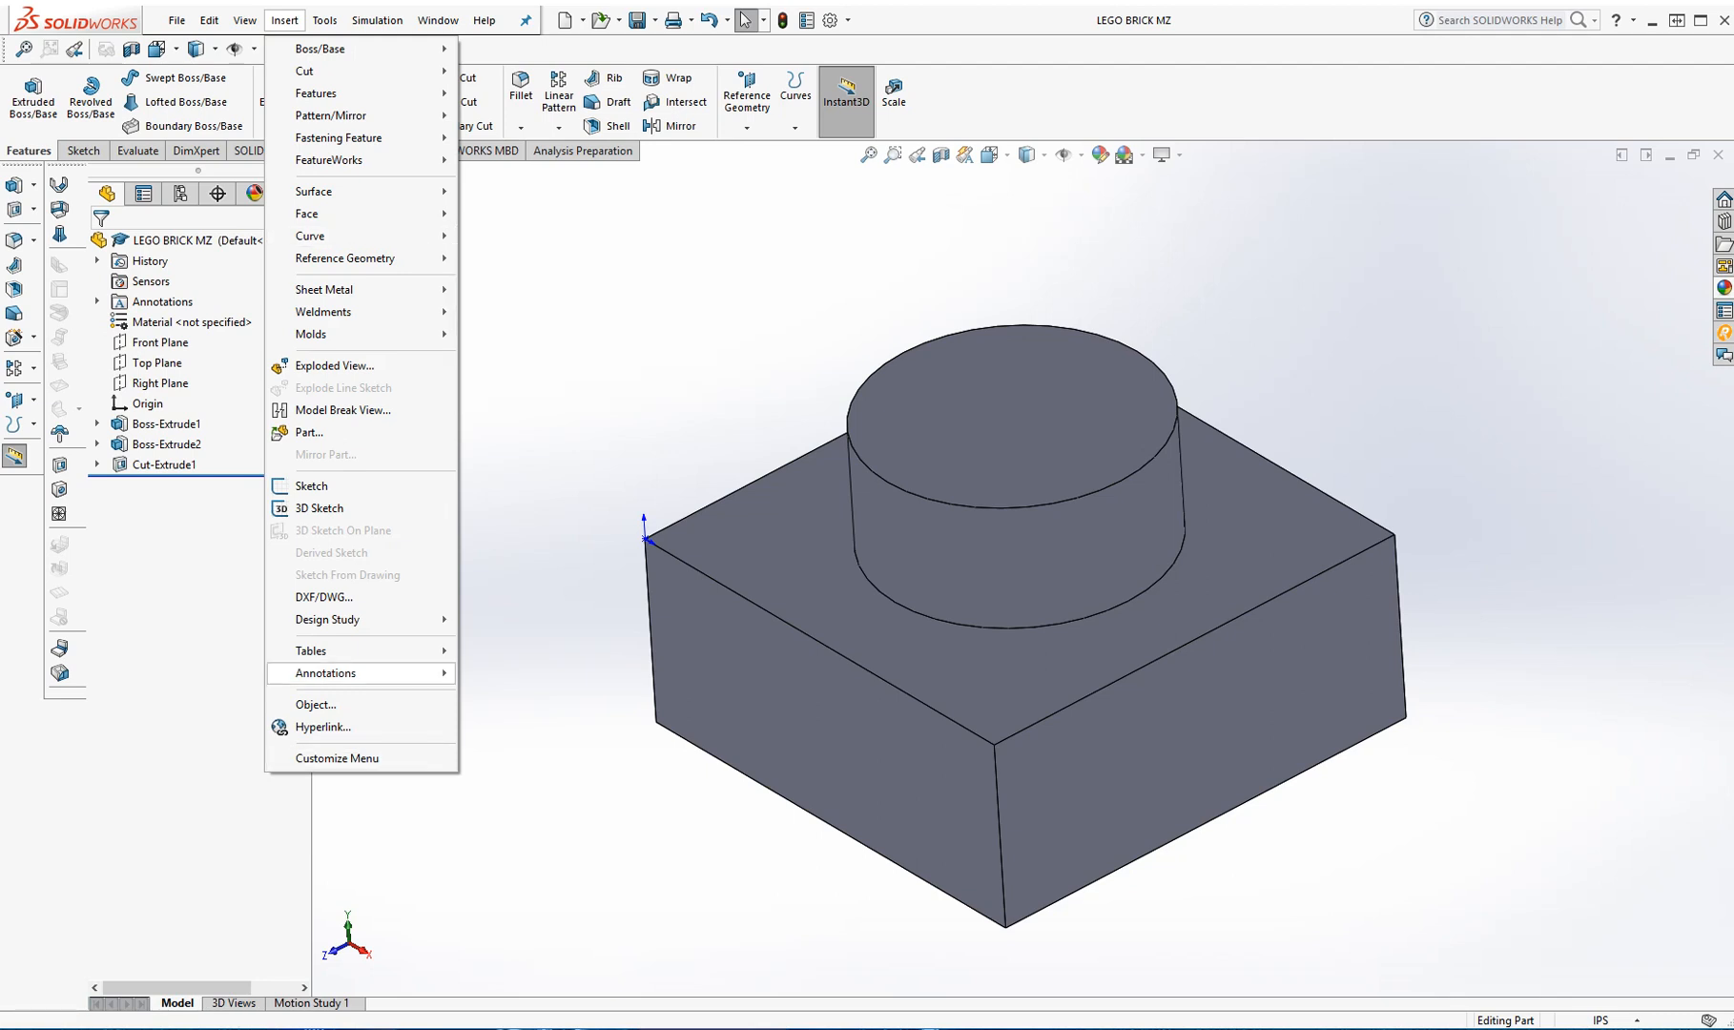
mouse_move(353, 650)
click(519, 673)
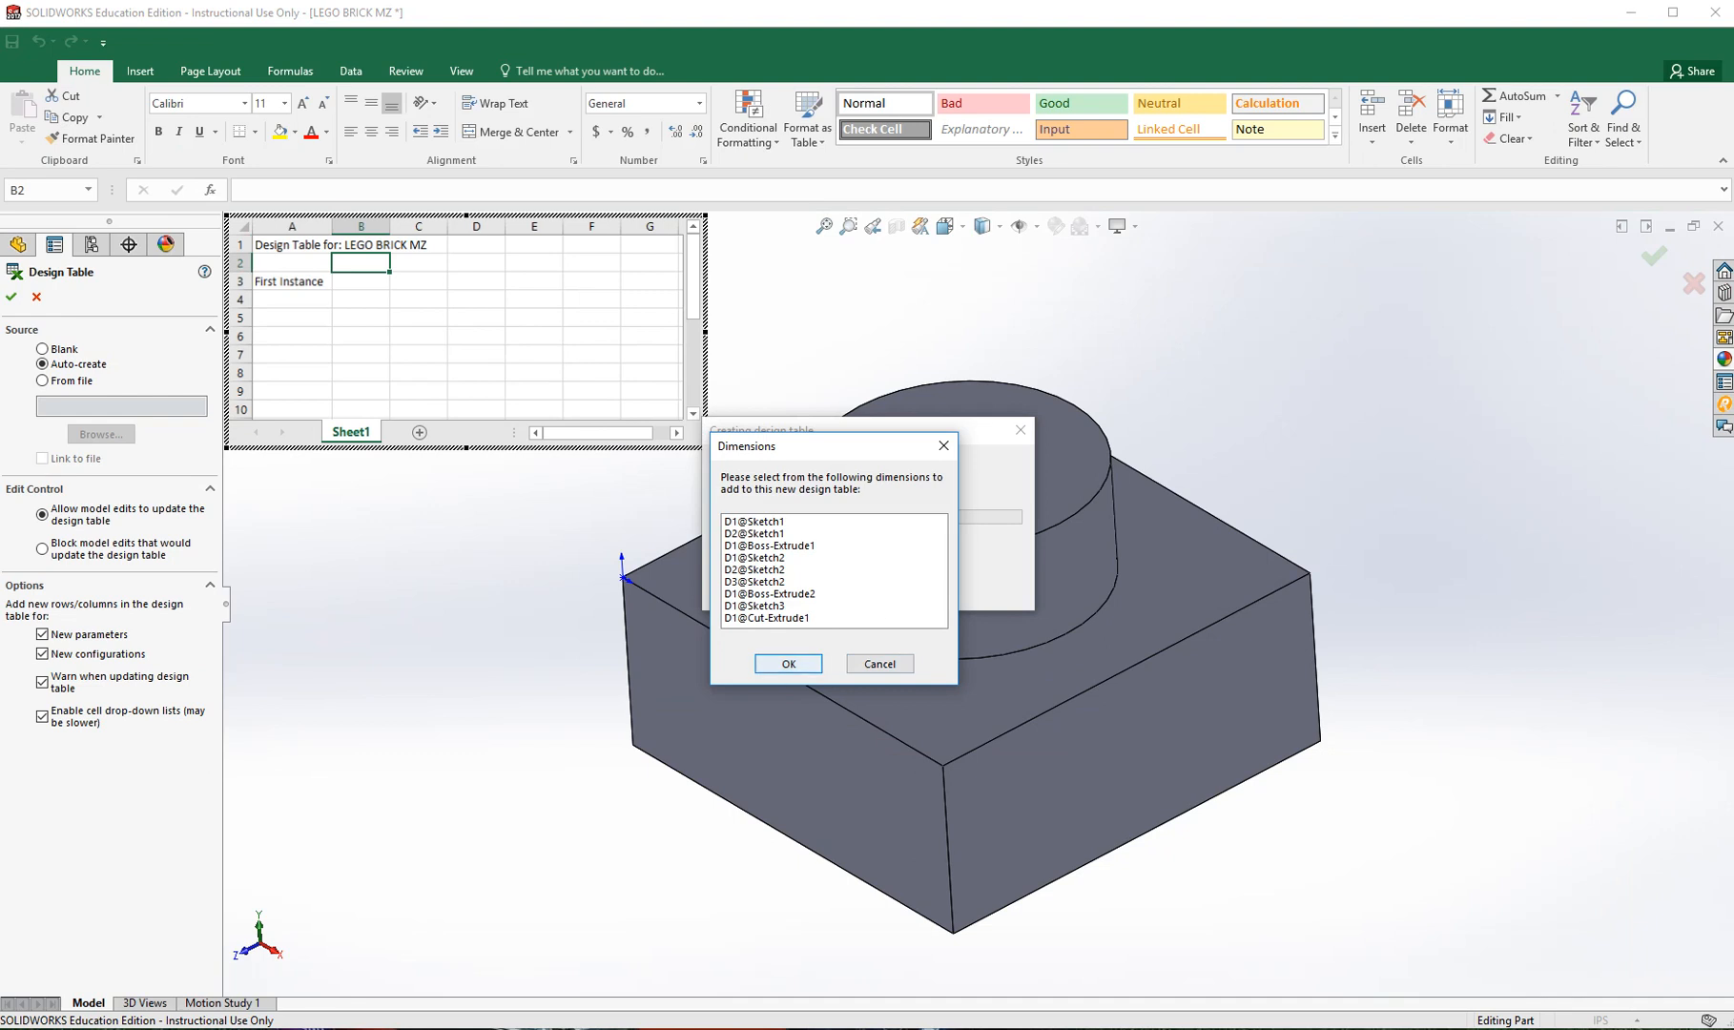
click(788, 664)
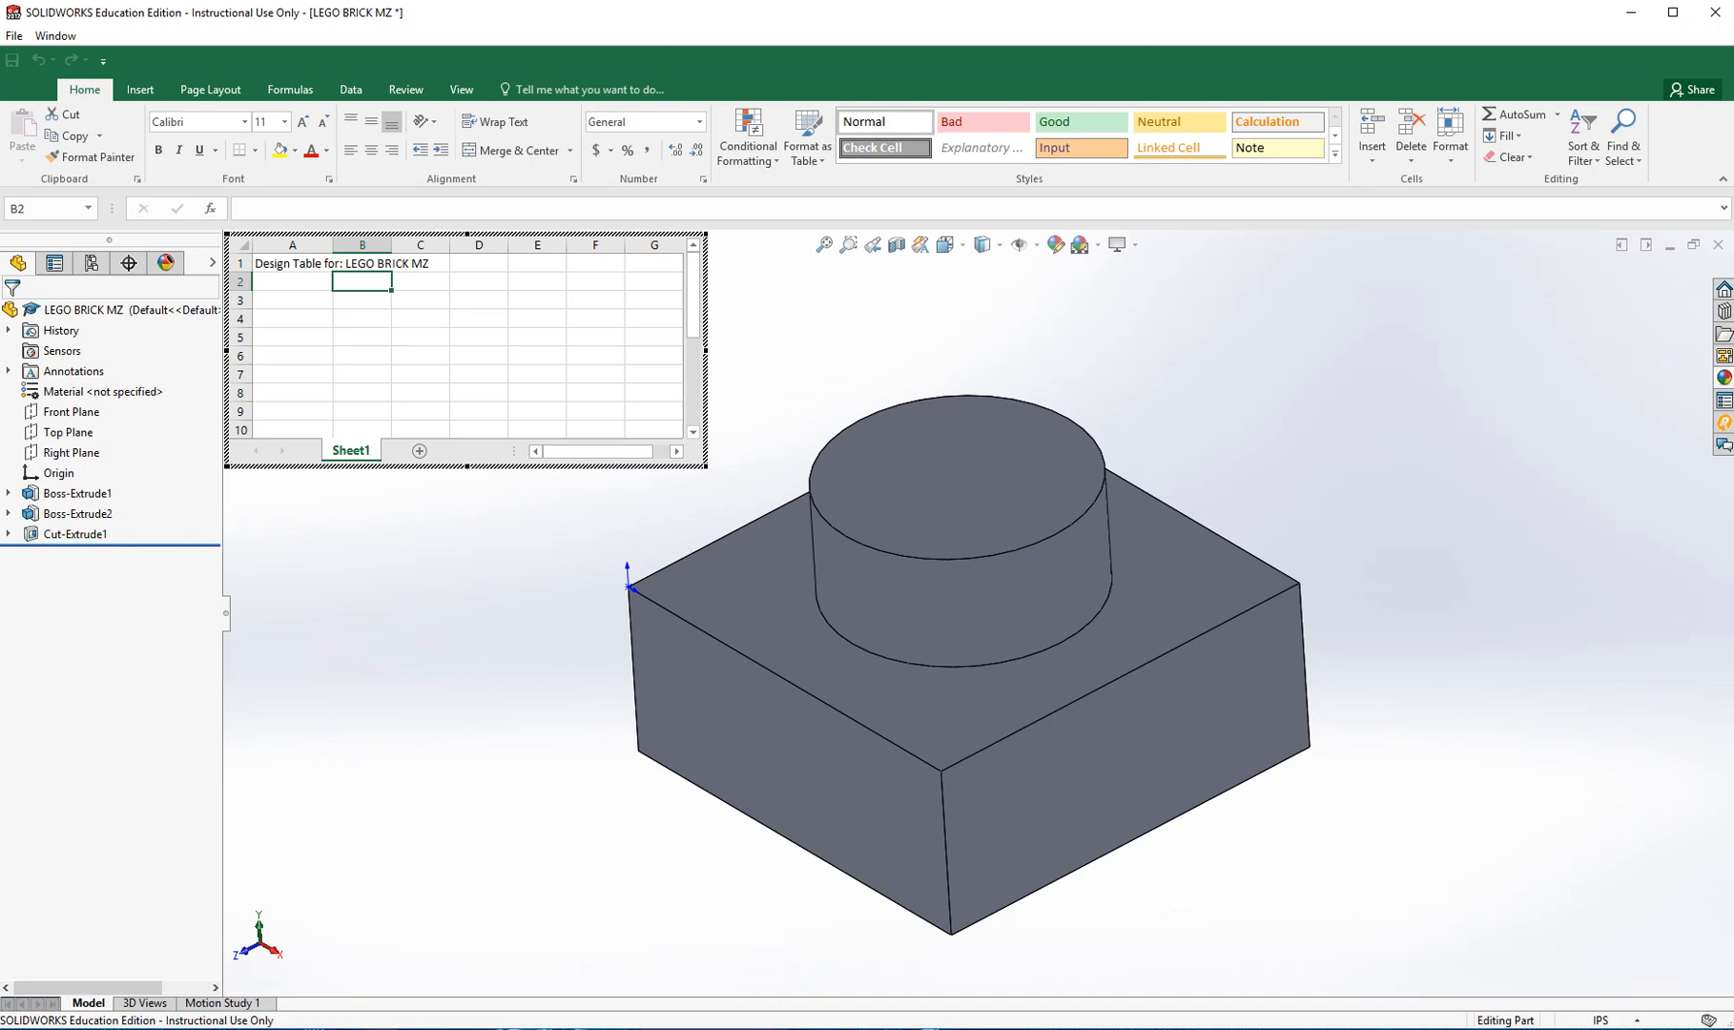
mouse_move(419, 234)
mouse_down()
mouse_move(546, 300)
mouse_move(543, 272)
mouse_move(421, 235)
mouse_move(449, 252)
mouse_up()
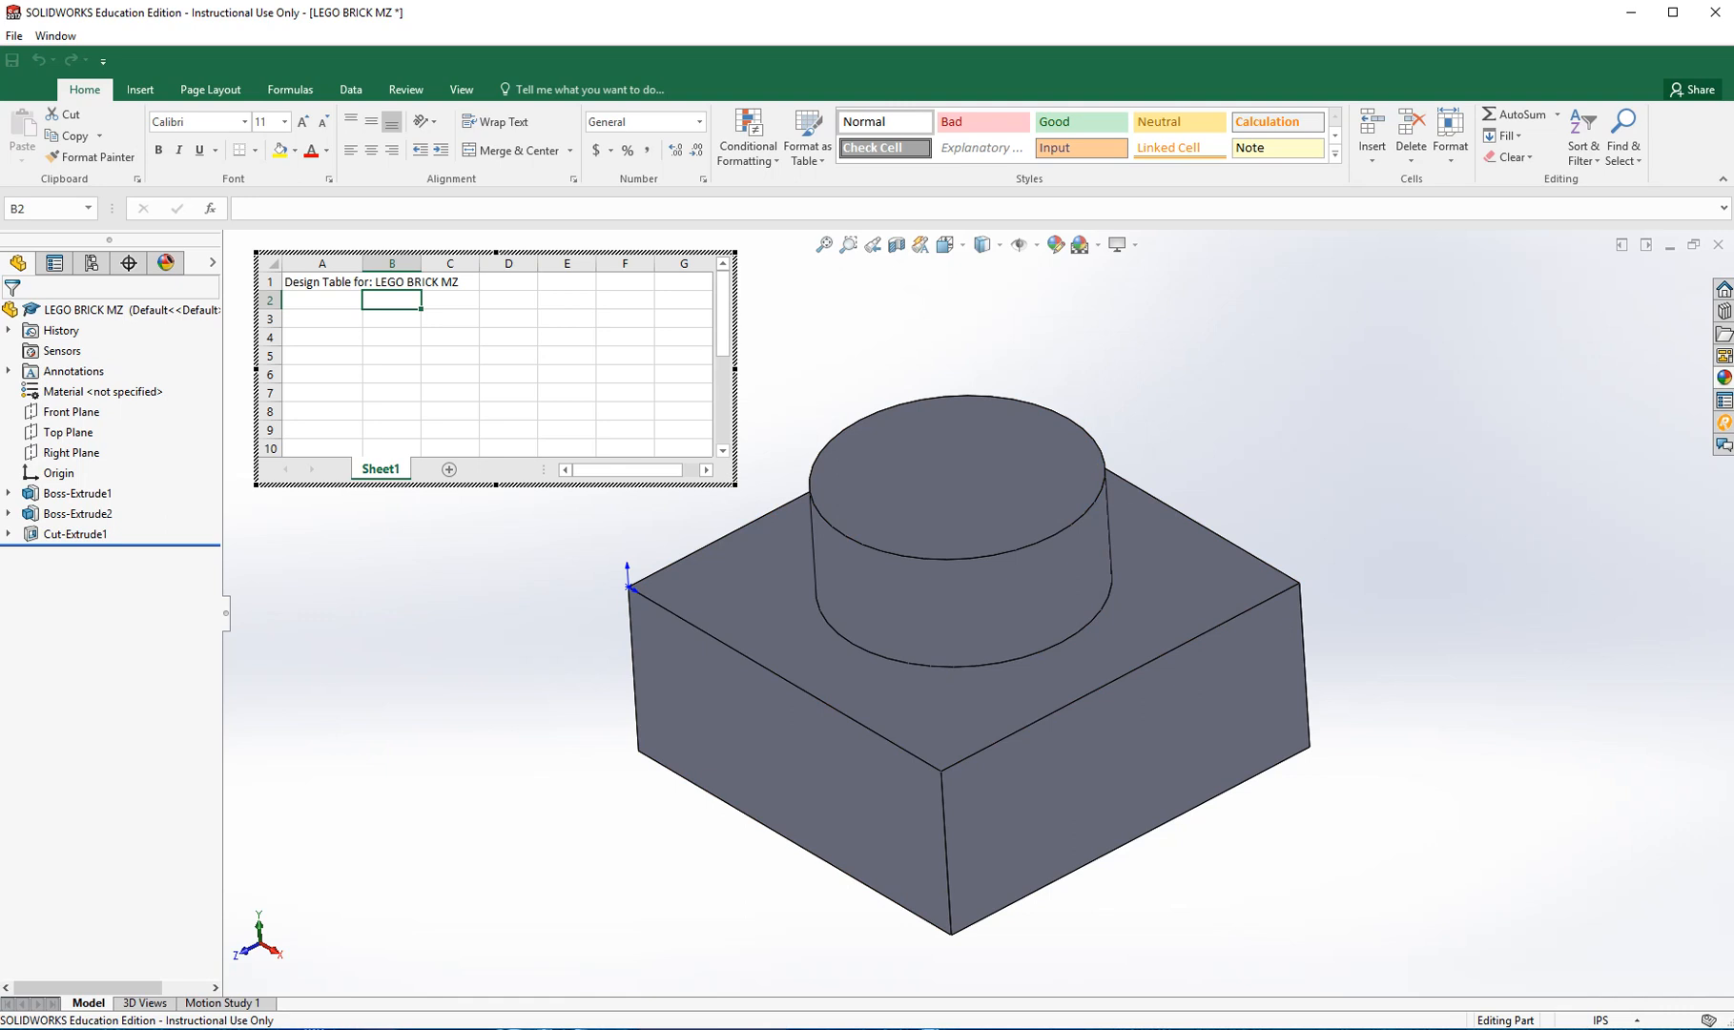
key(Escape)
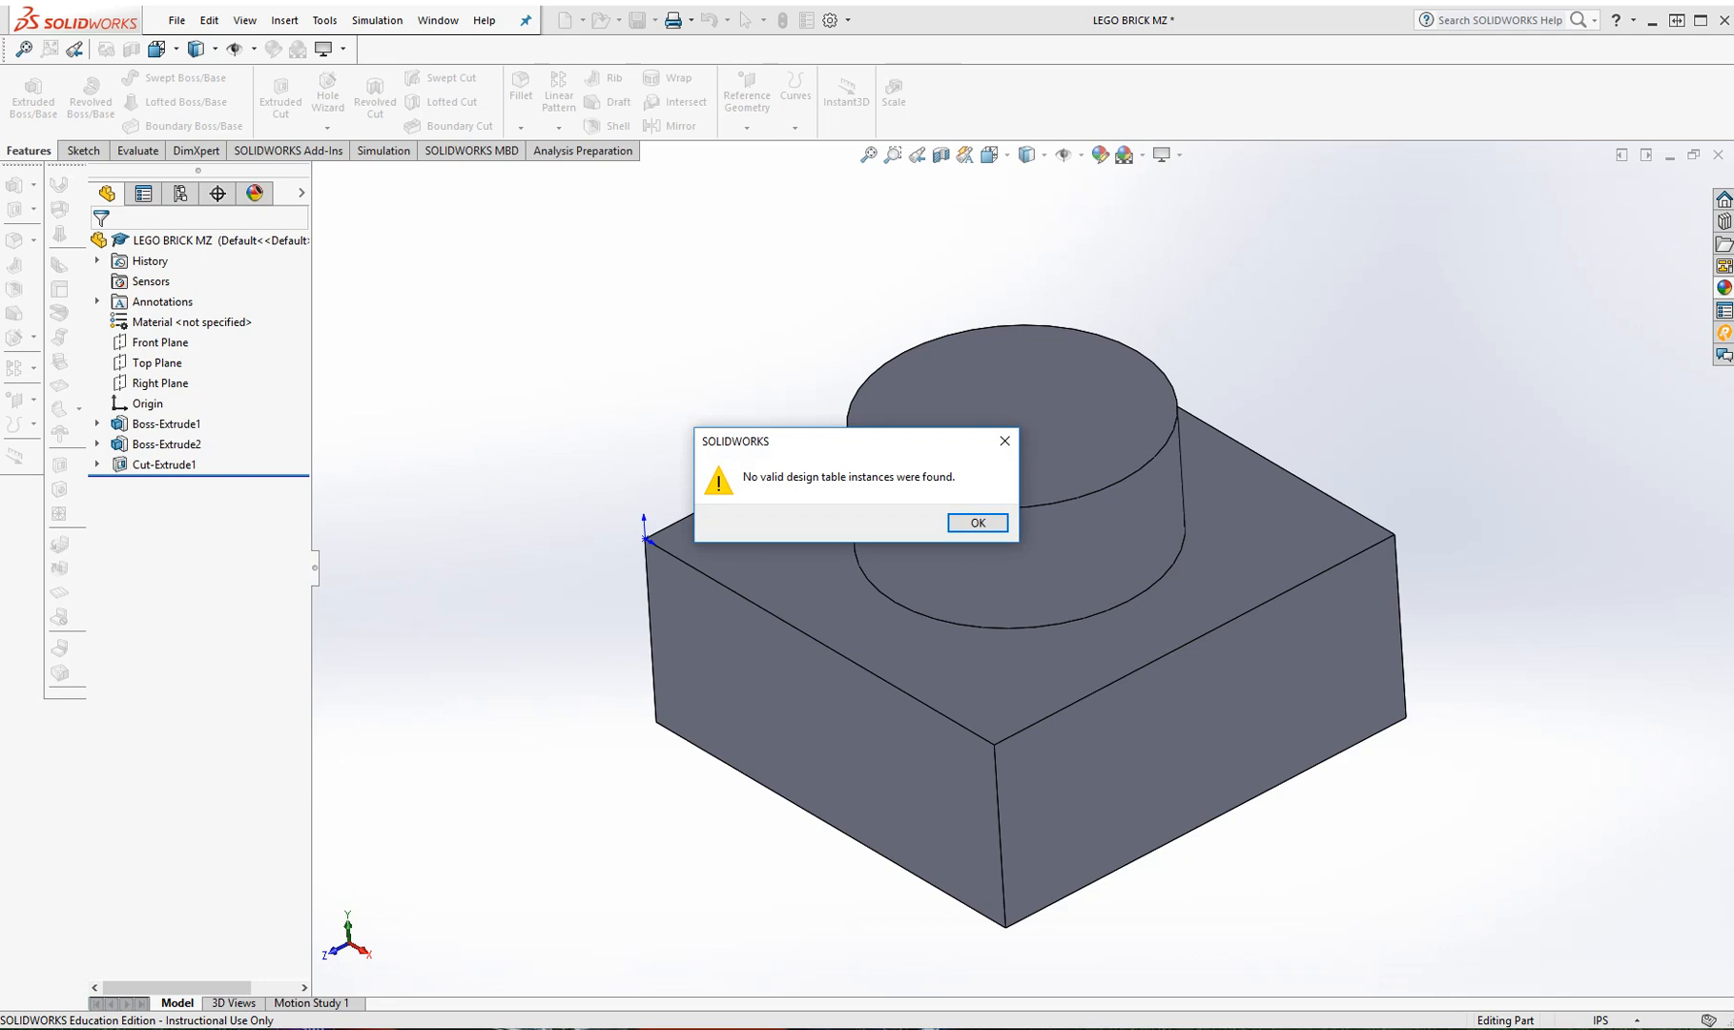
key(Return)
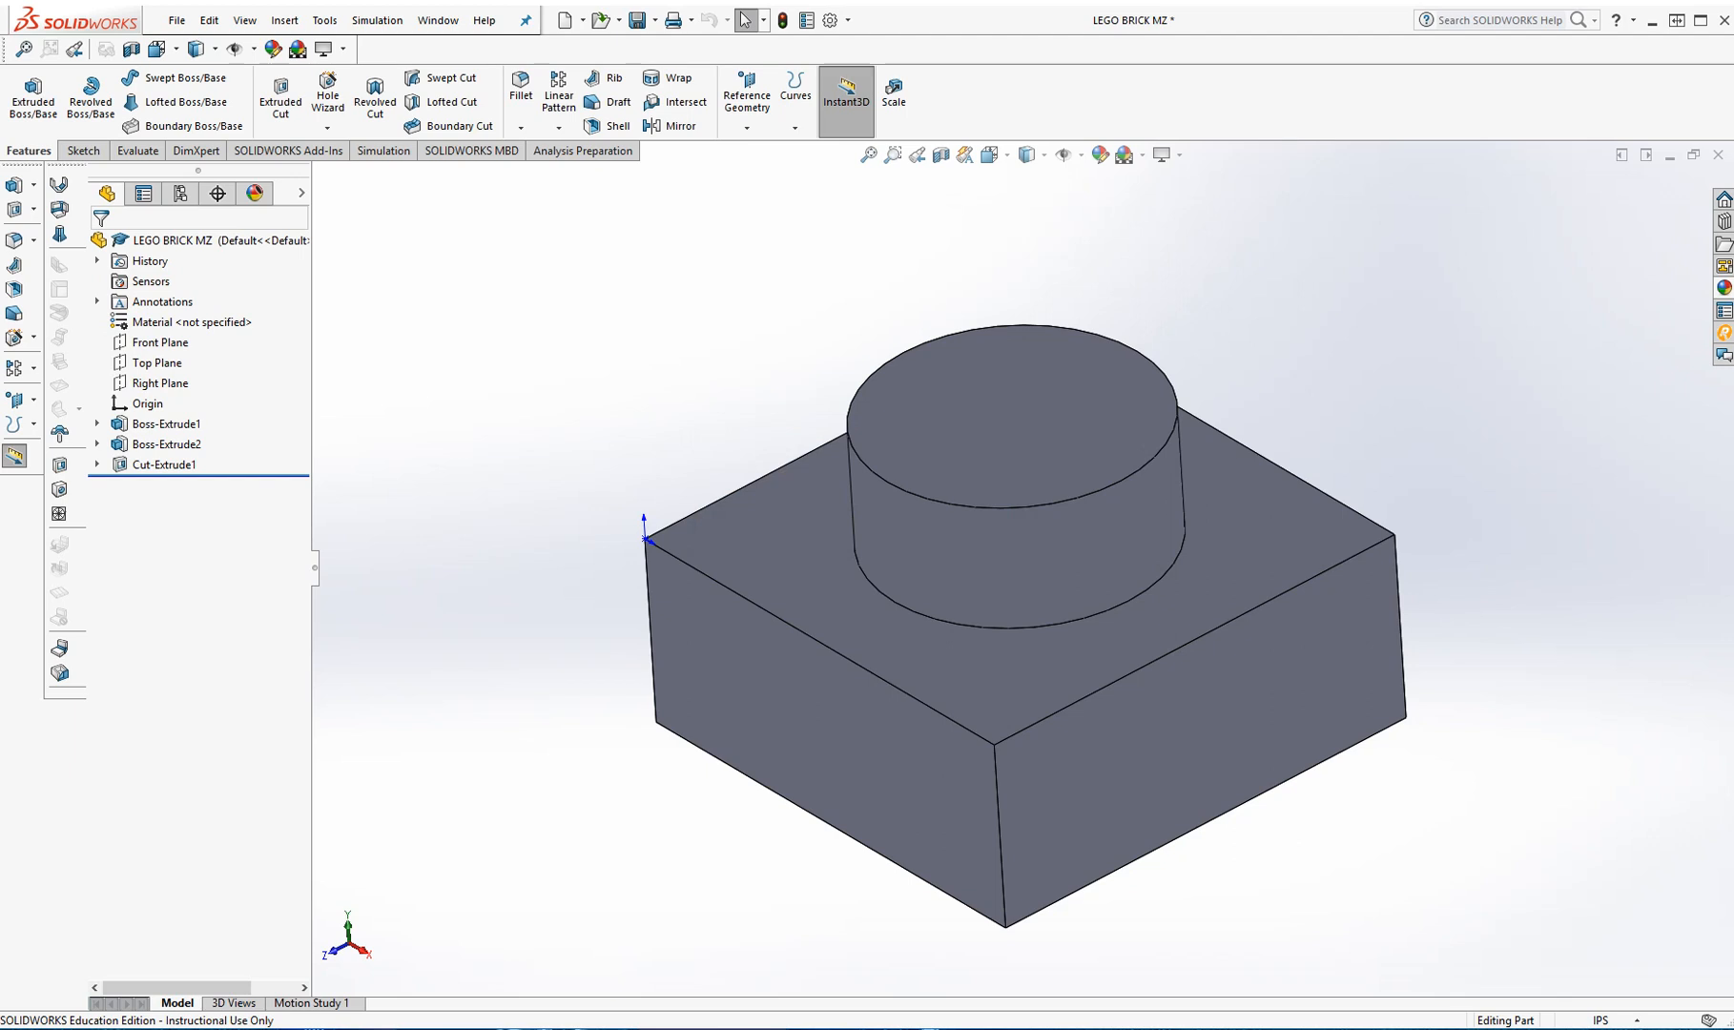
Step: Start Excel 2016 with a blank workbook and minimise its window to return to the part
key(super)
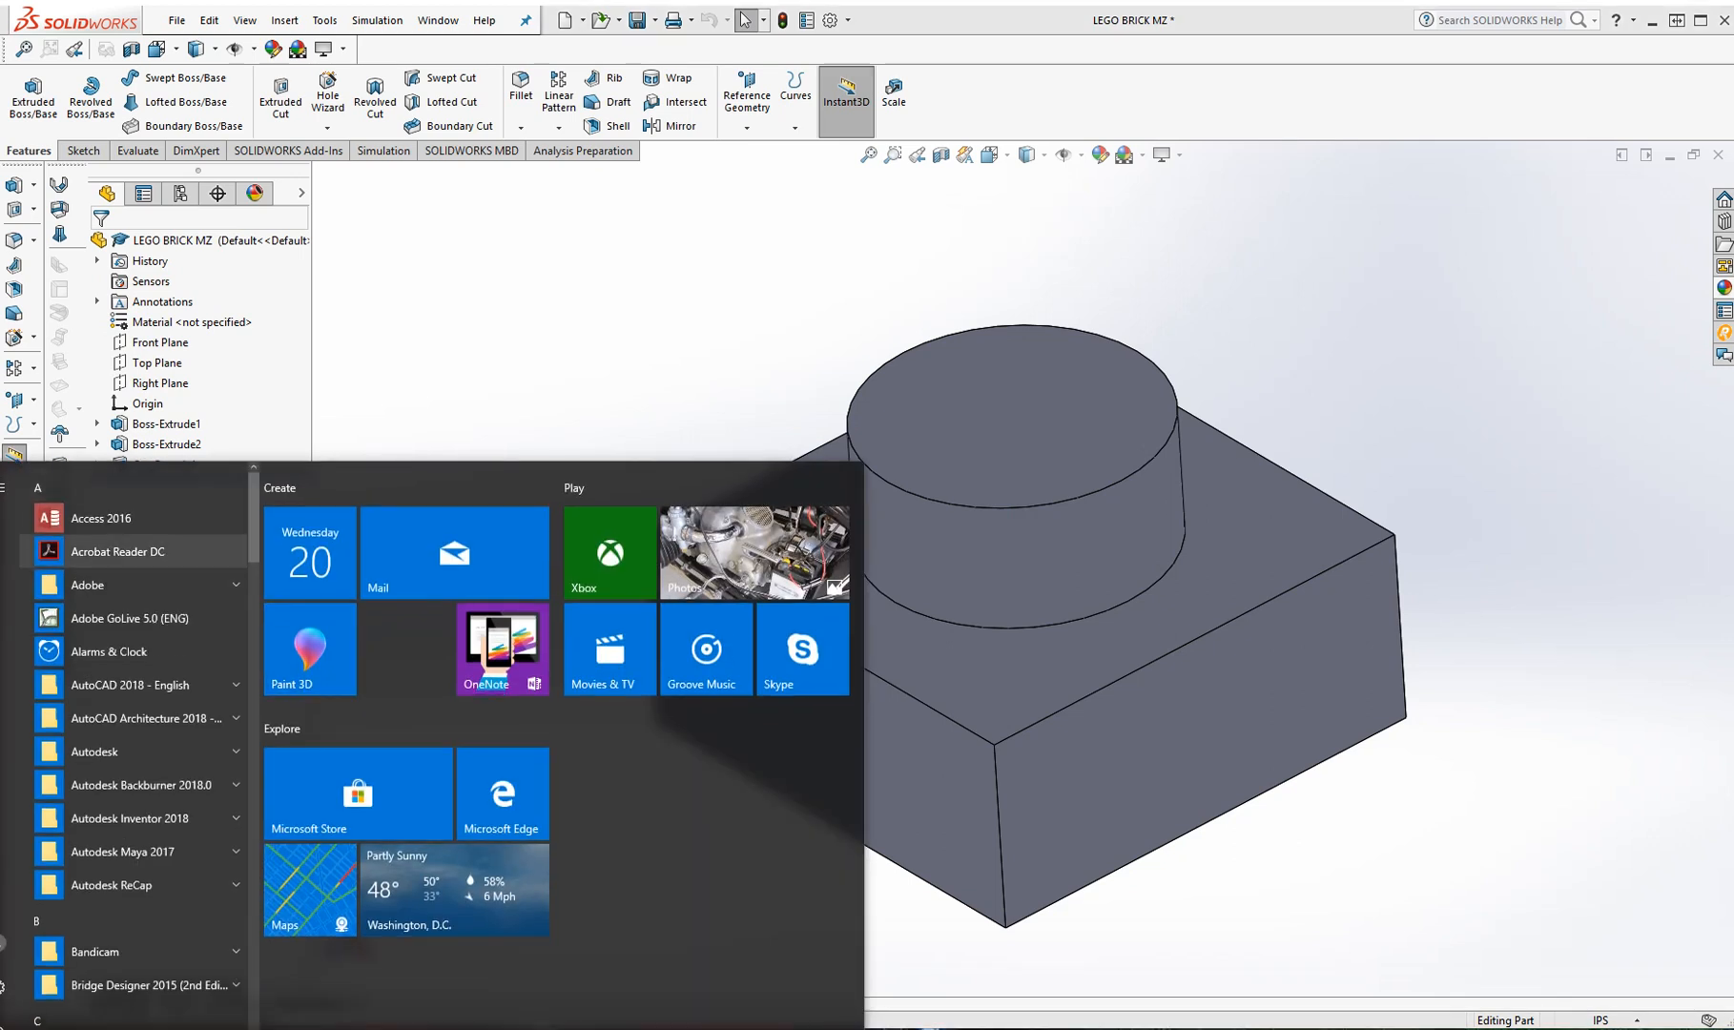
scroll(134, 545, down, 10)
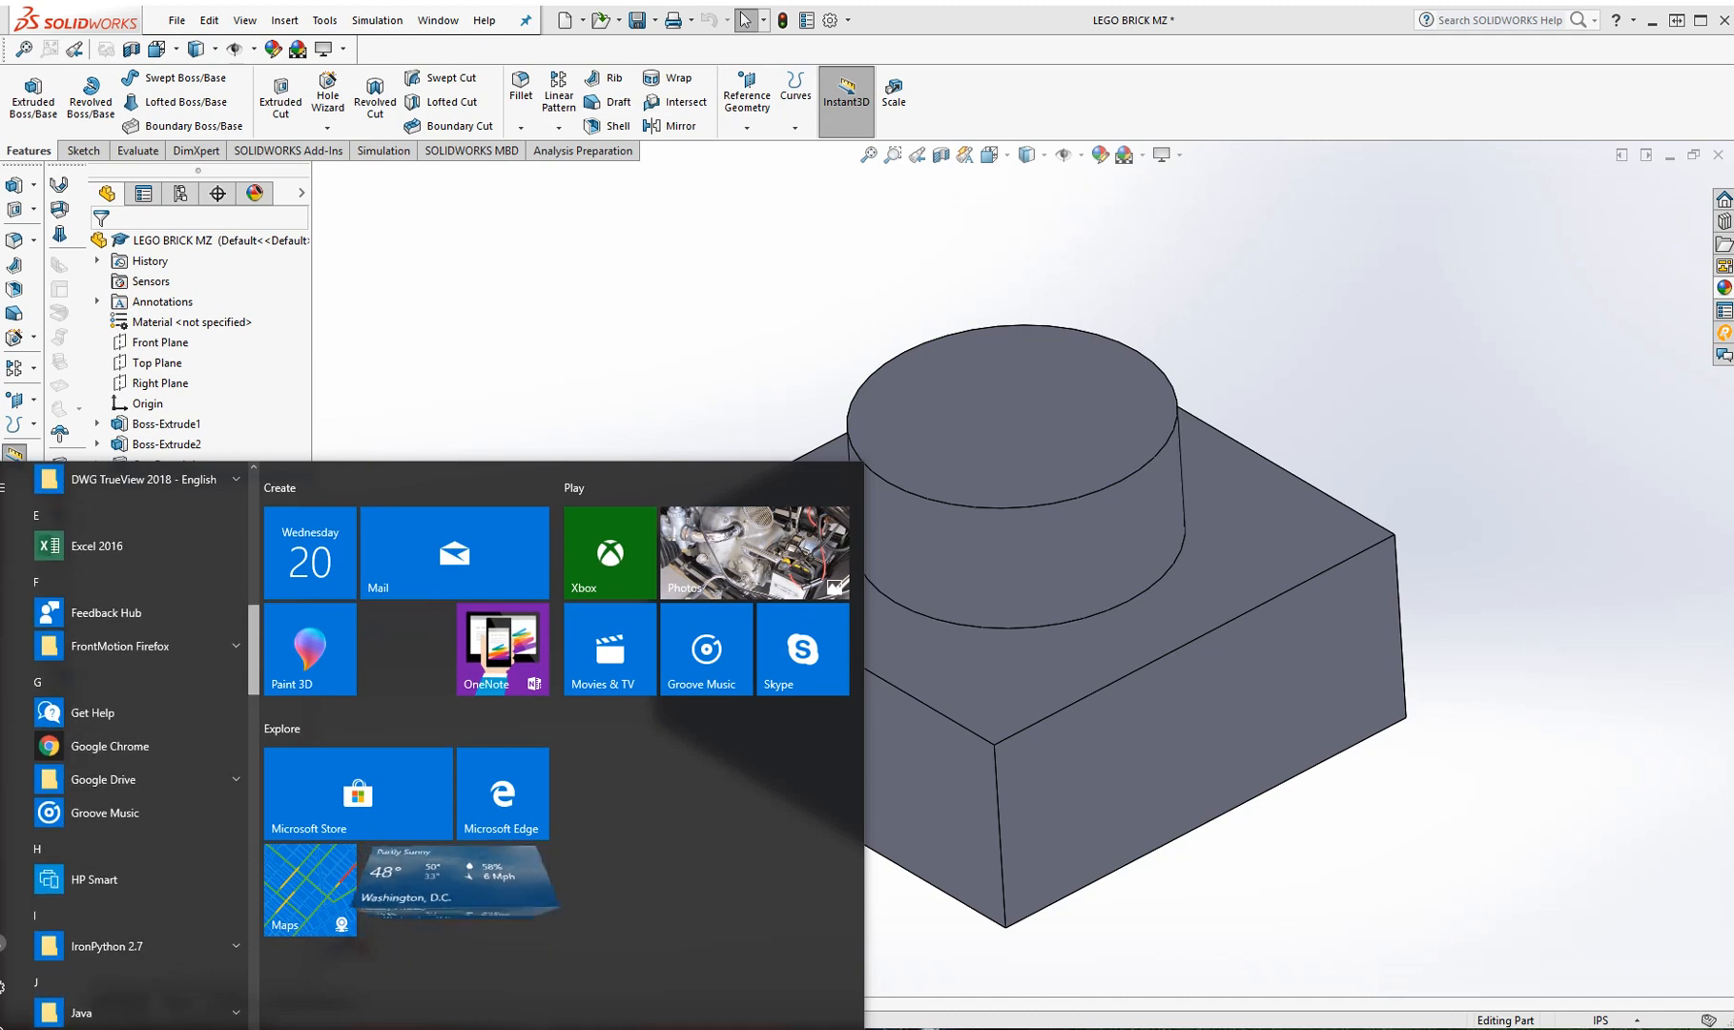
click(134, 546)
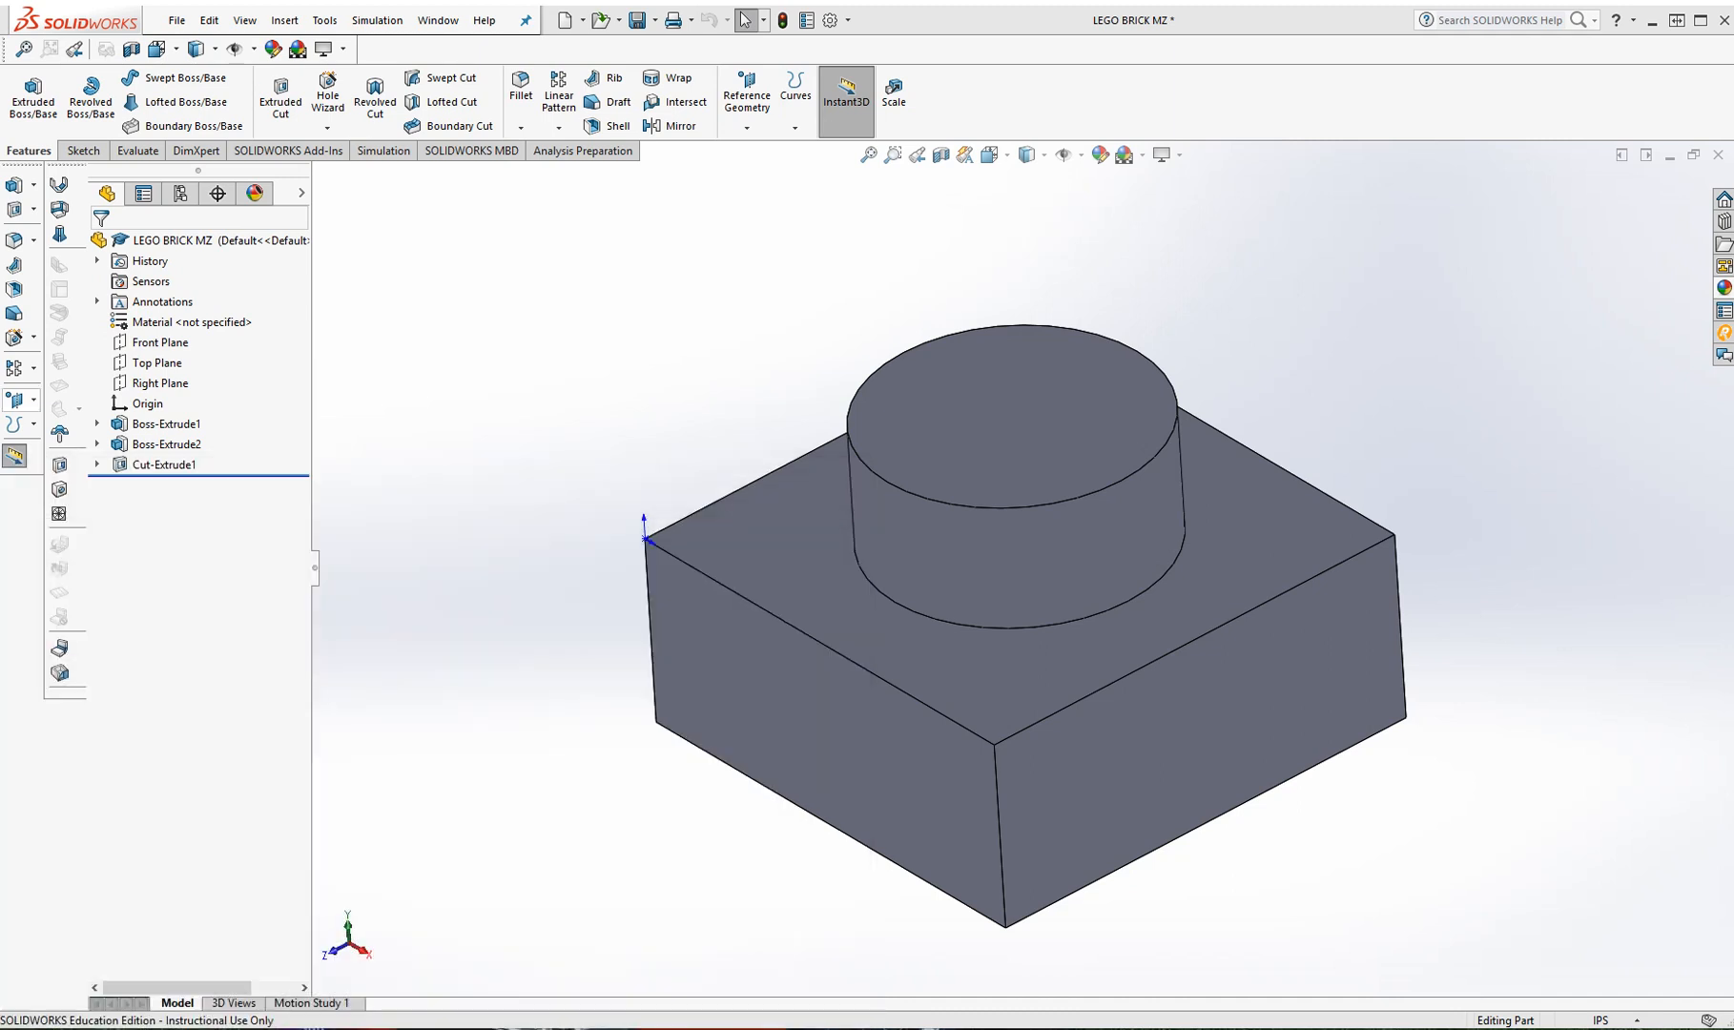
drag(2, 246, 738, 73)
click(675, 293)
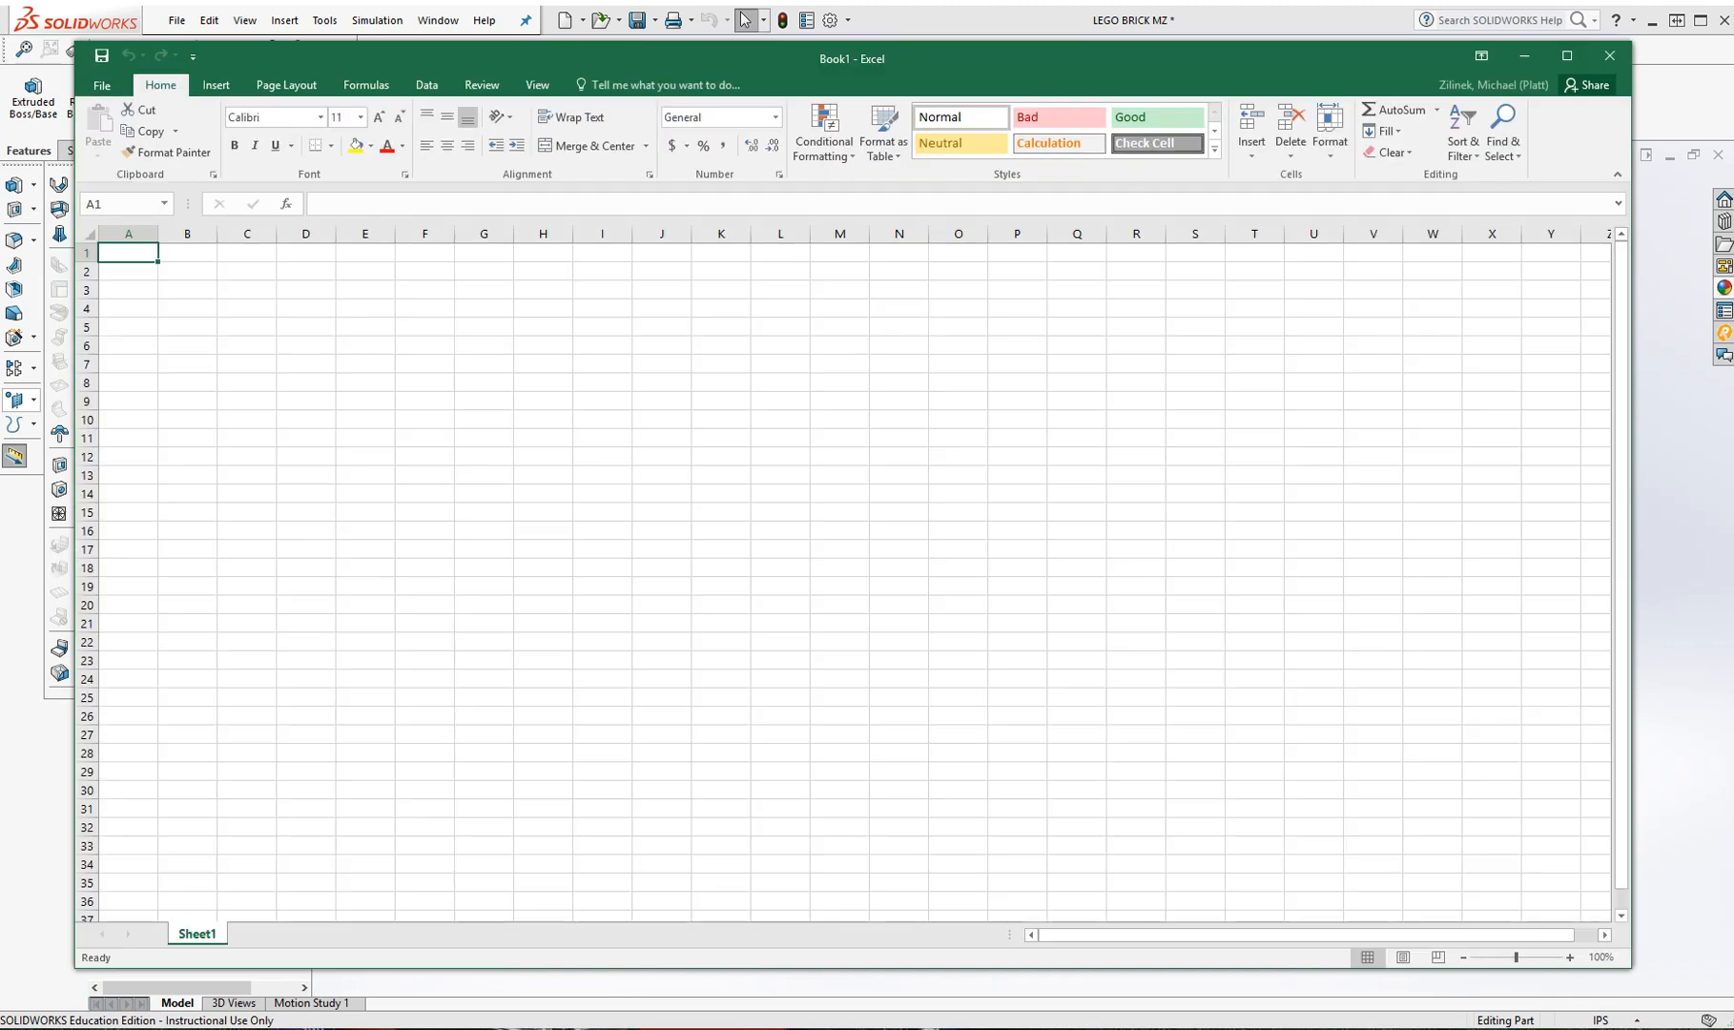
click(1524, 56)
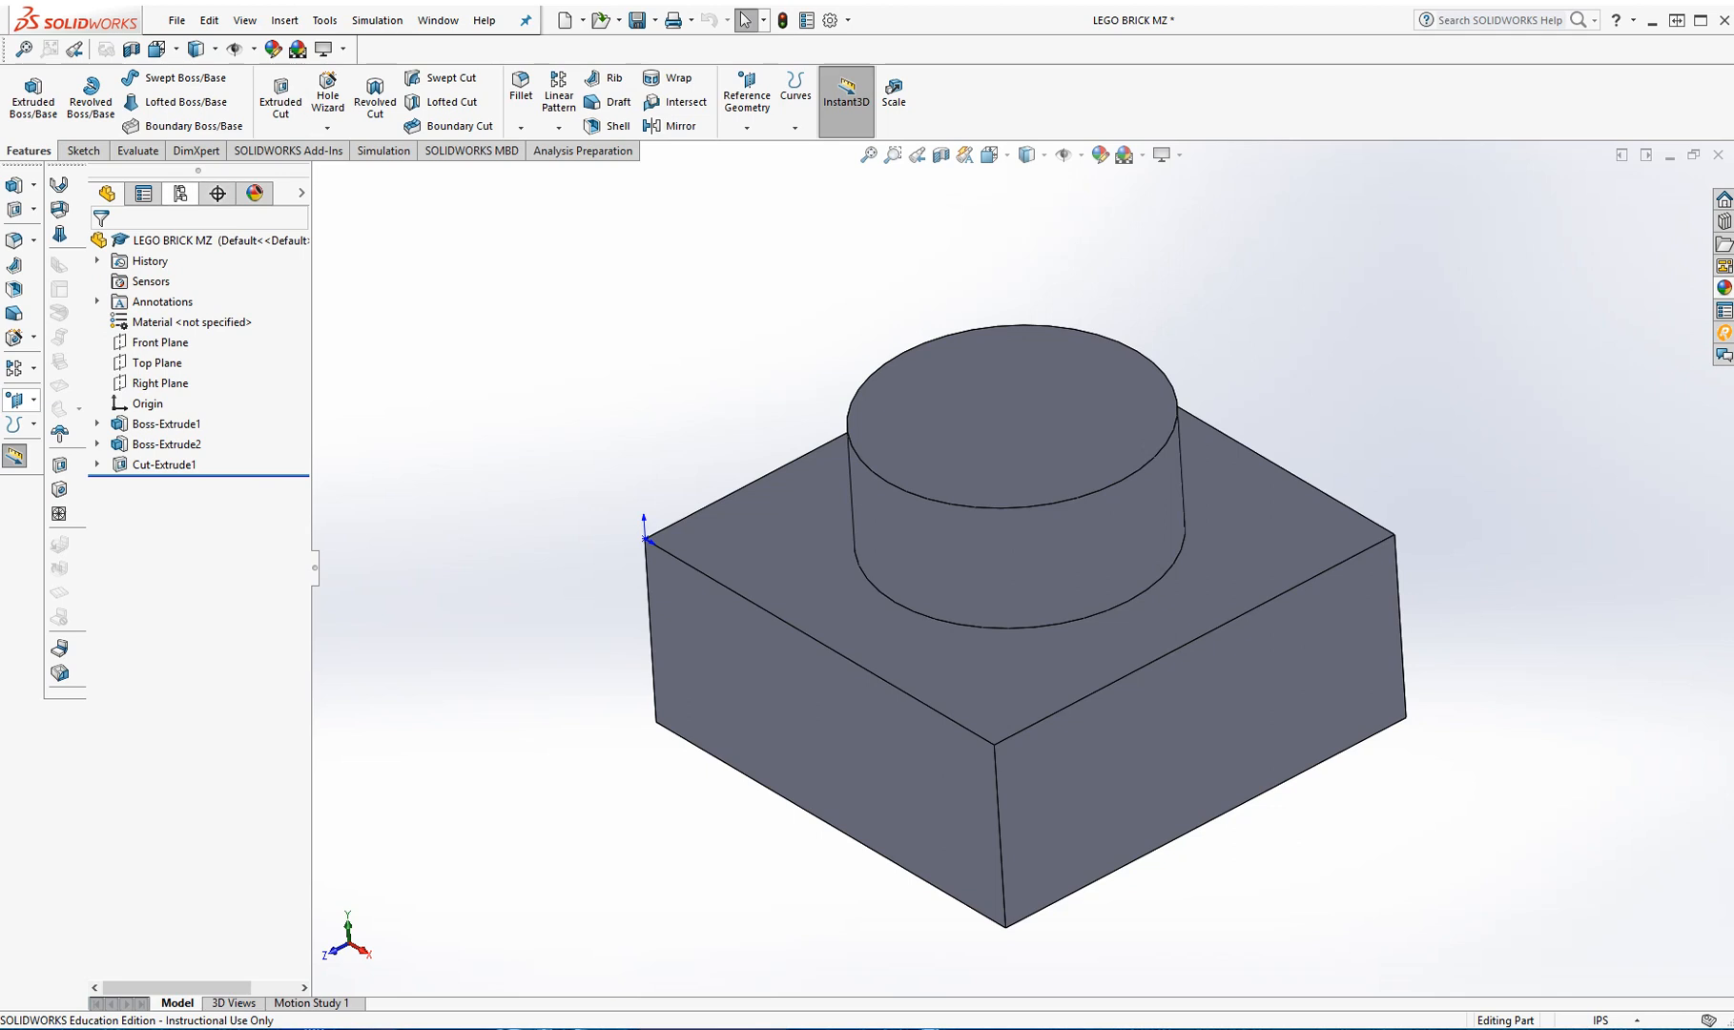
Step: Open the part's embedded design table for editing from its configuration tree
click(180, 194)
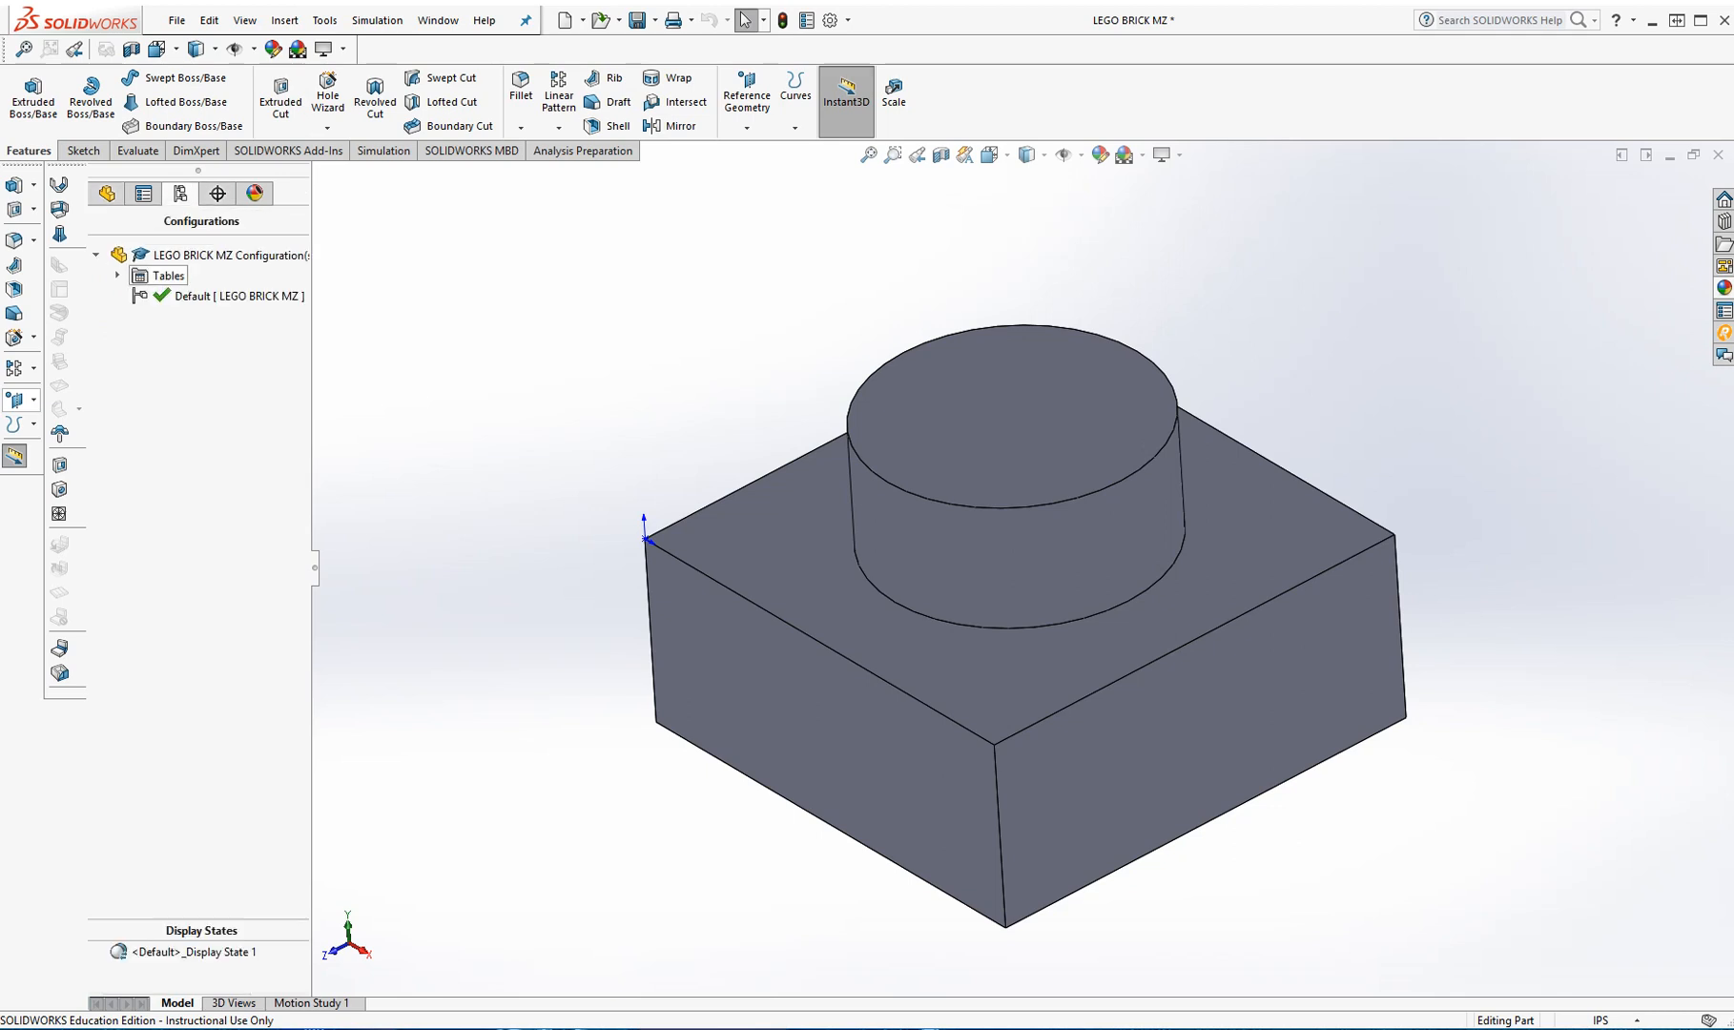
click(117, 275)
click(195, 296)
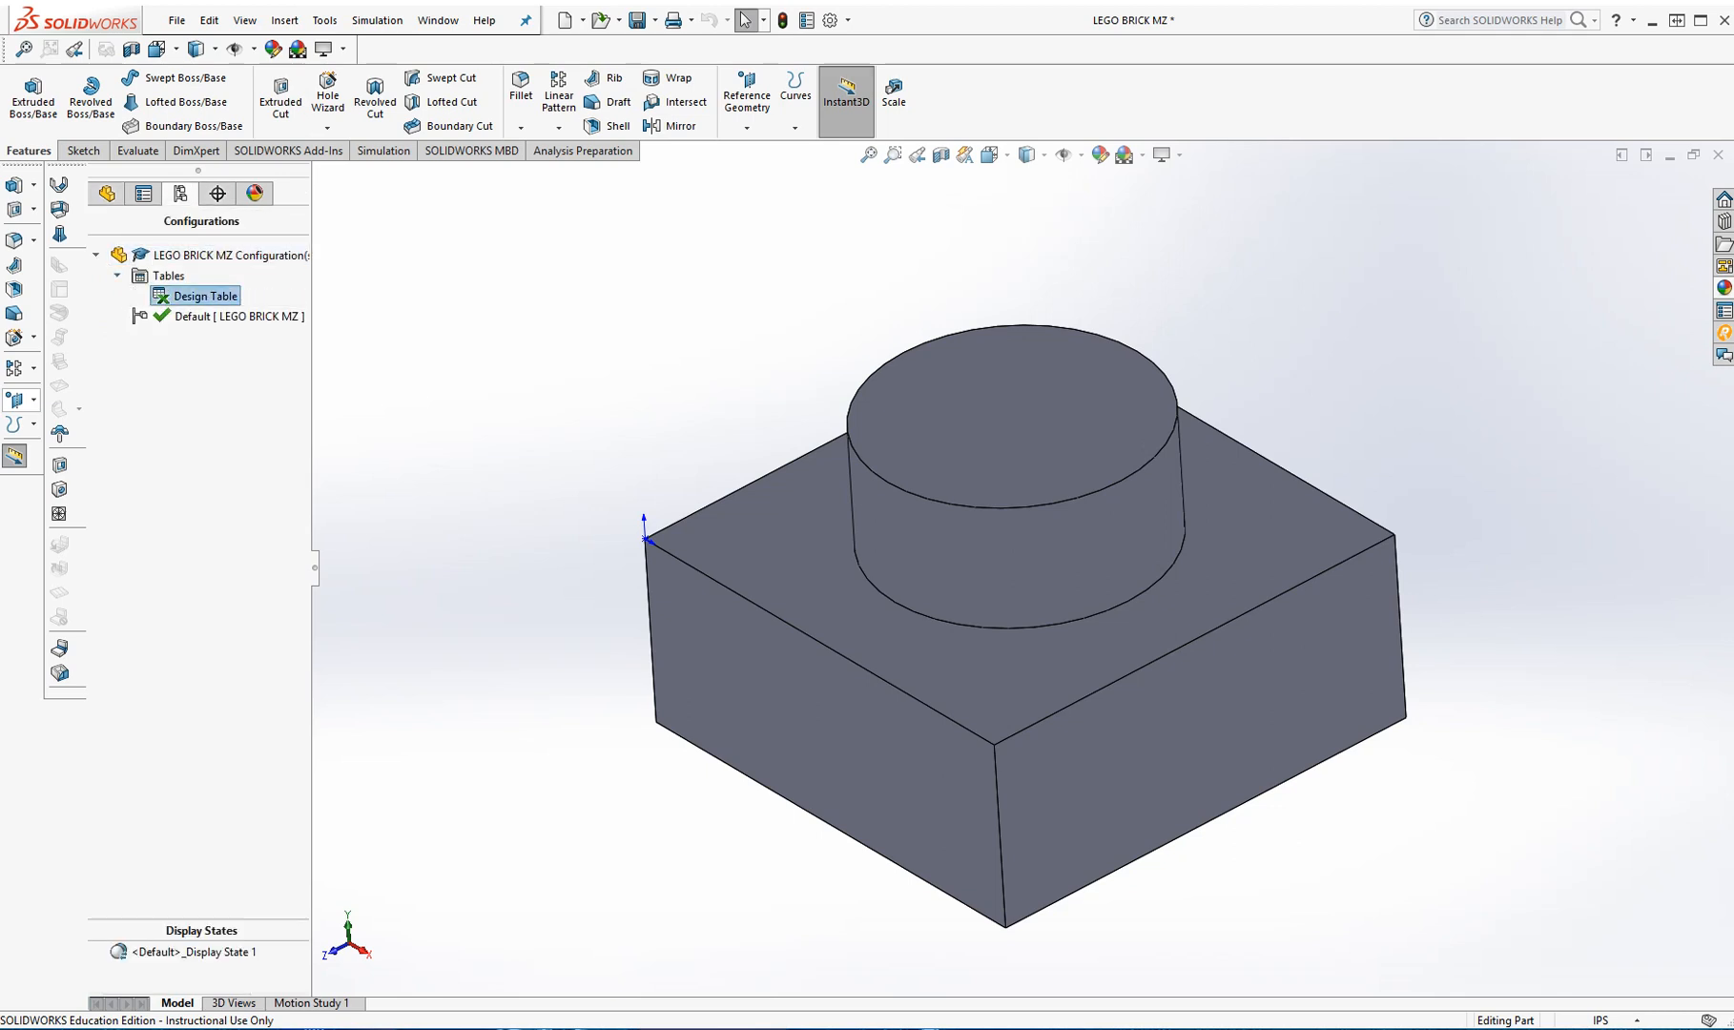
right_click(210, 297)
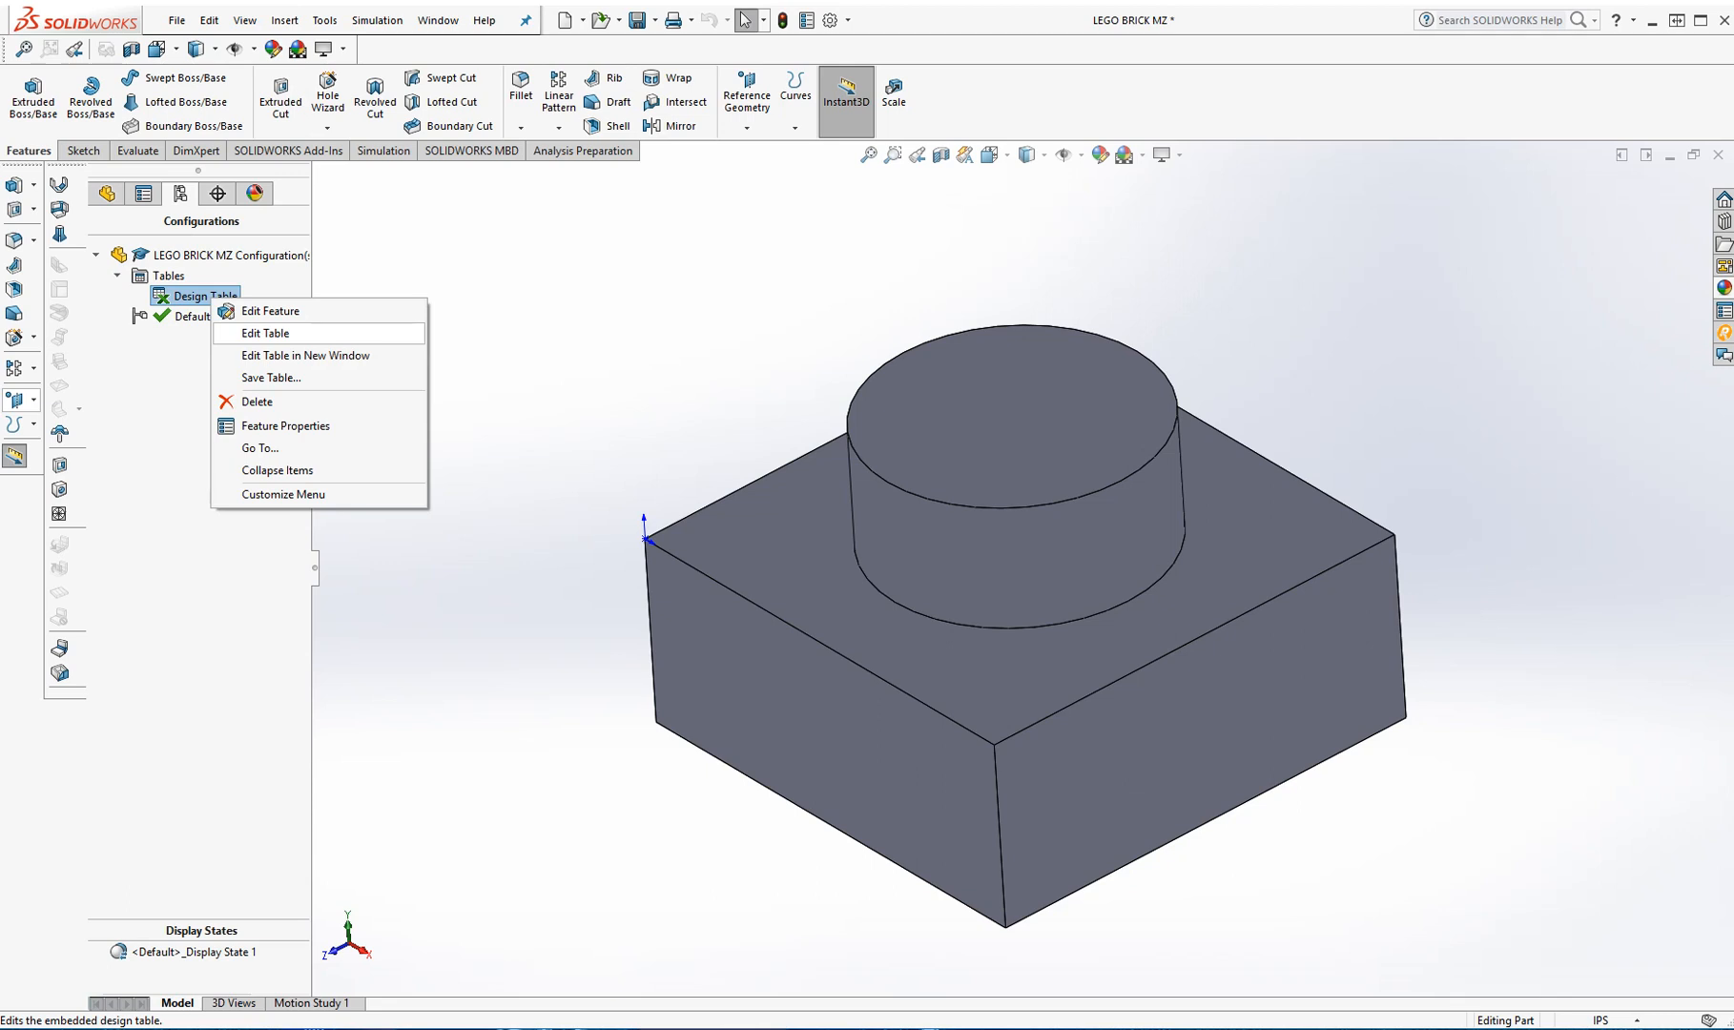
click(265, 333)
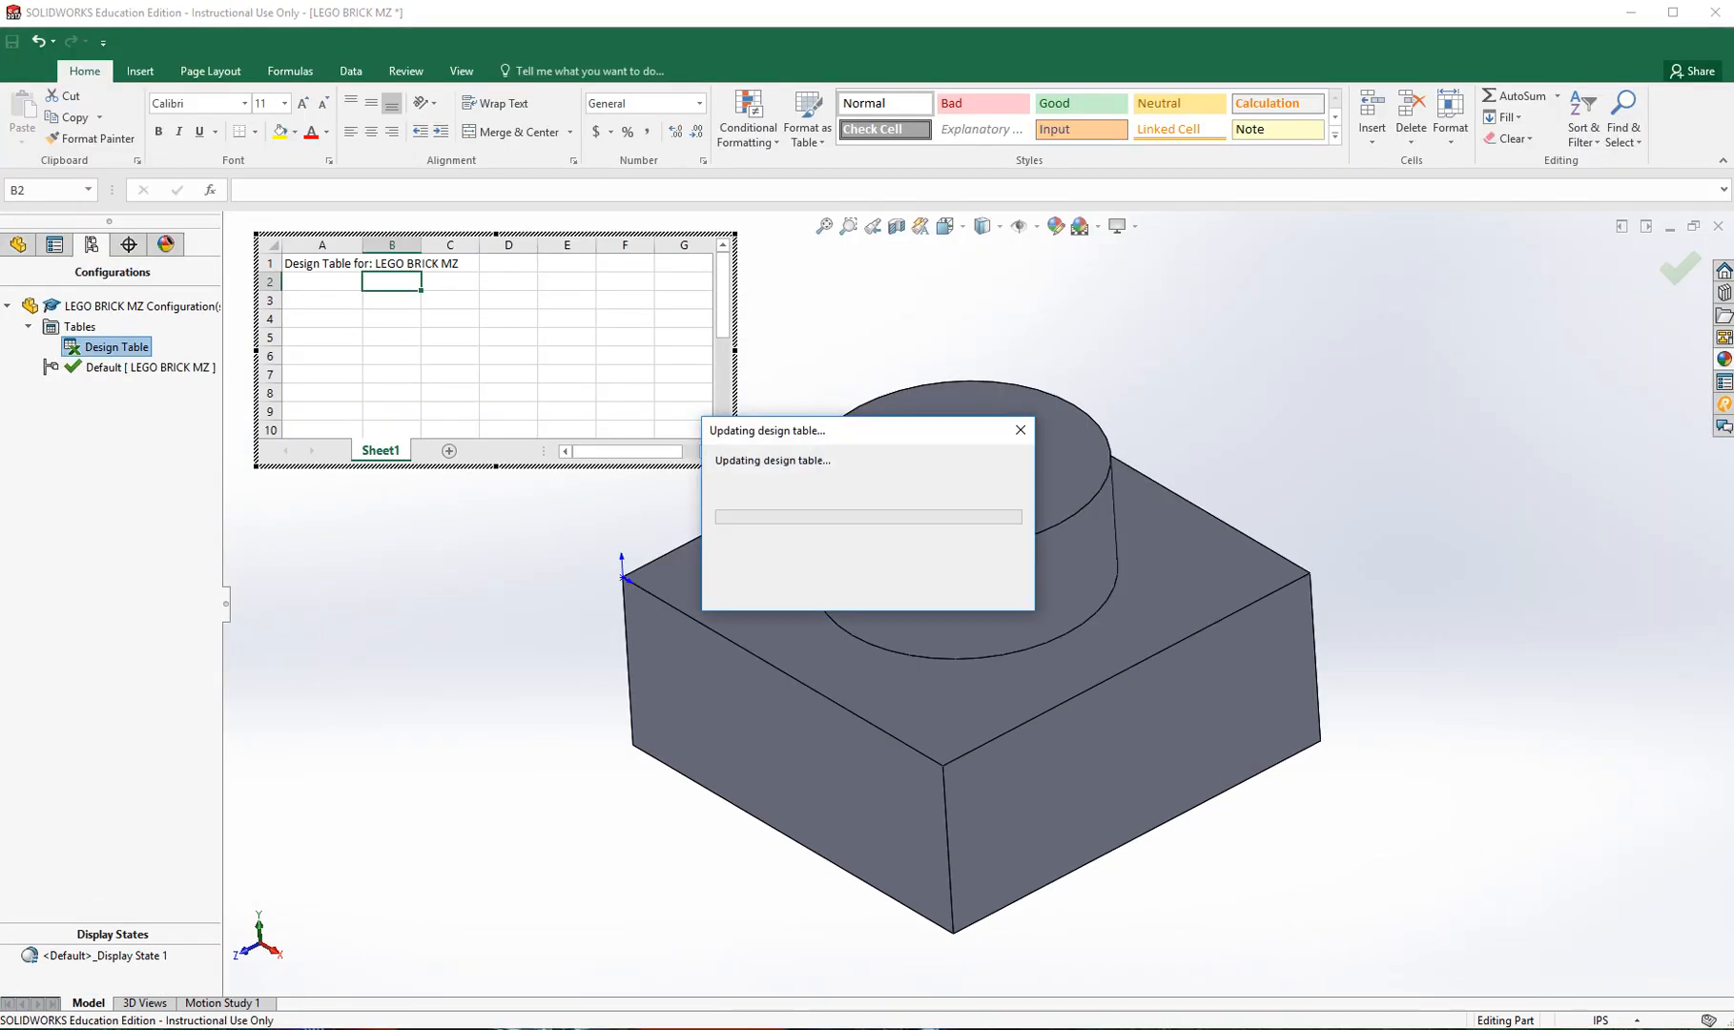
click(857, 704)
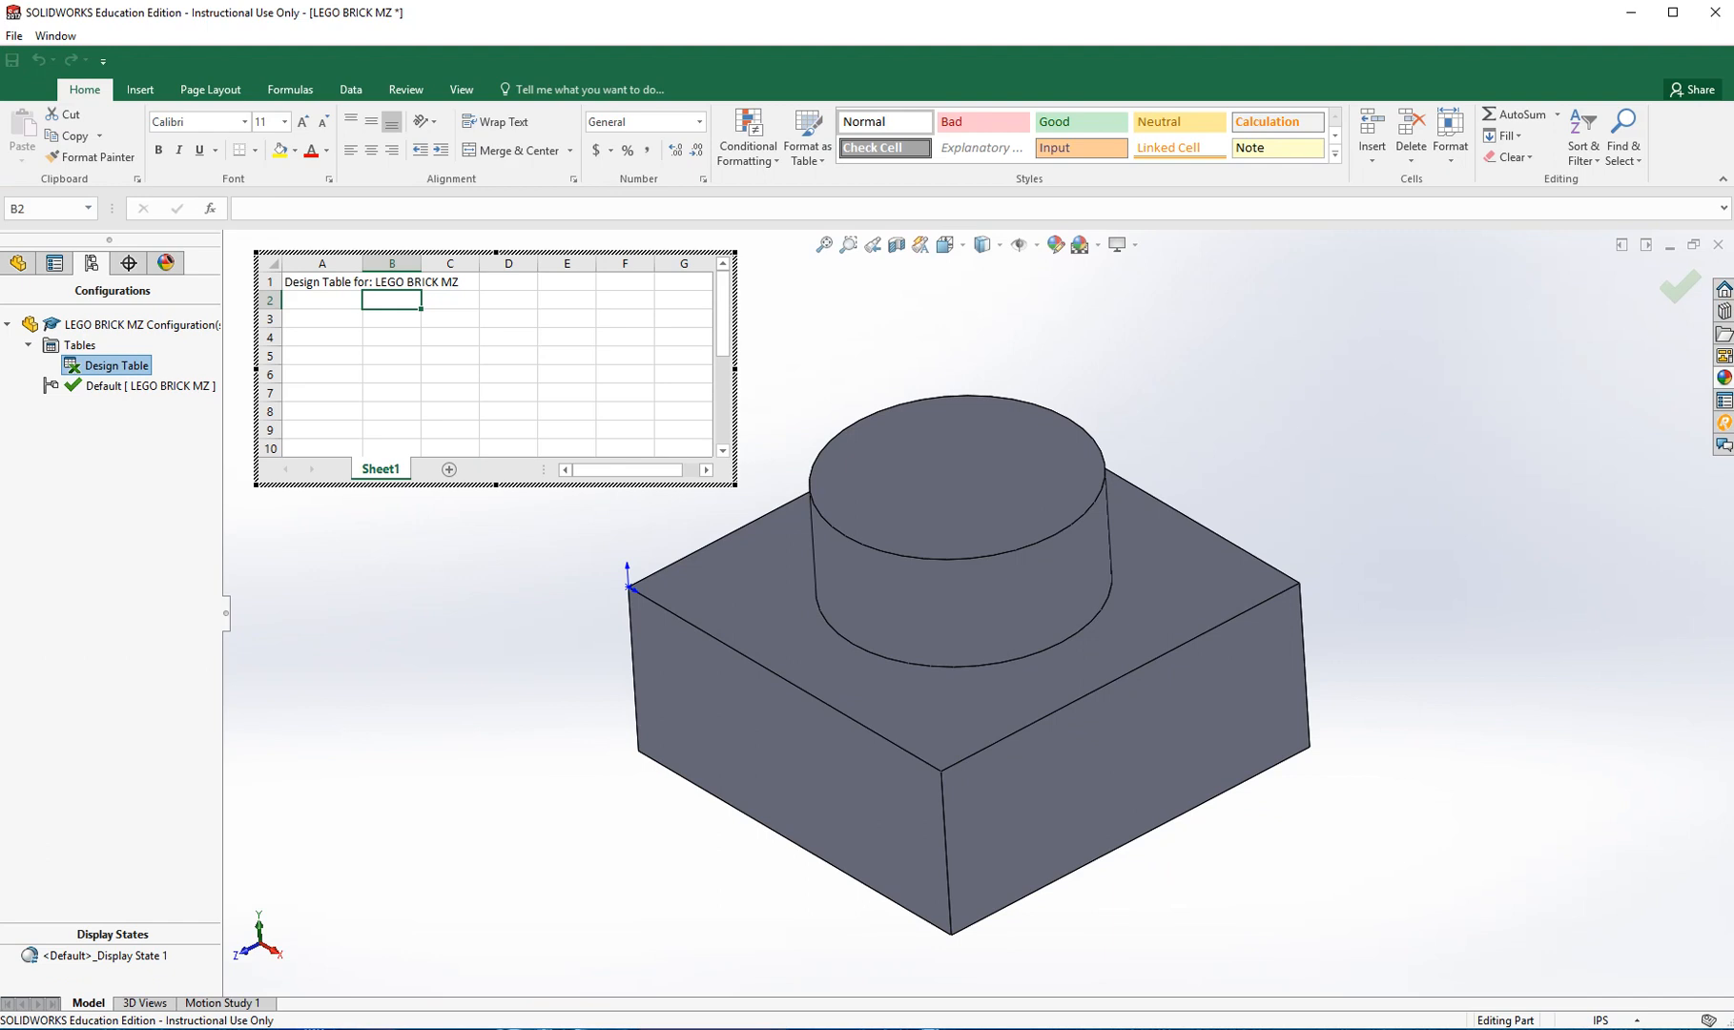
Step: Add the suppression state of Boss-Extrude1 as a column in the design table
click(18, 262)
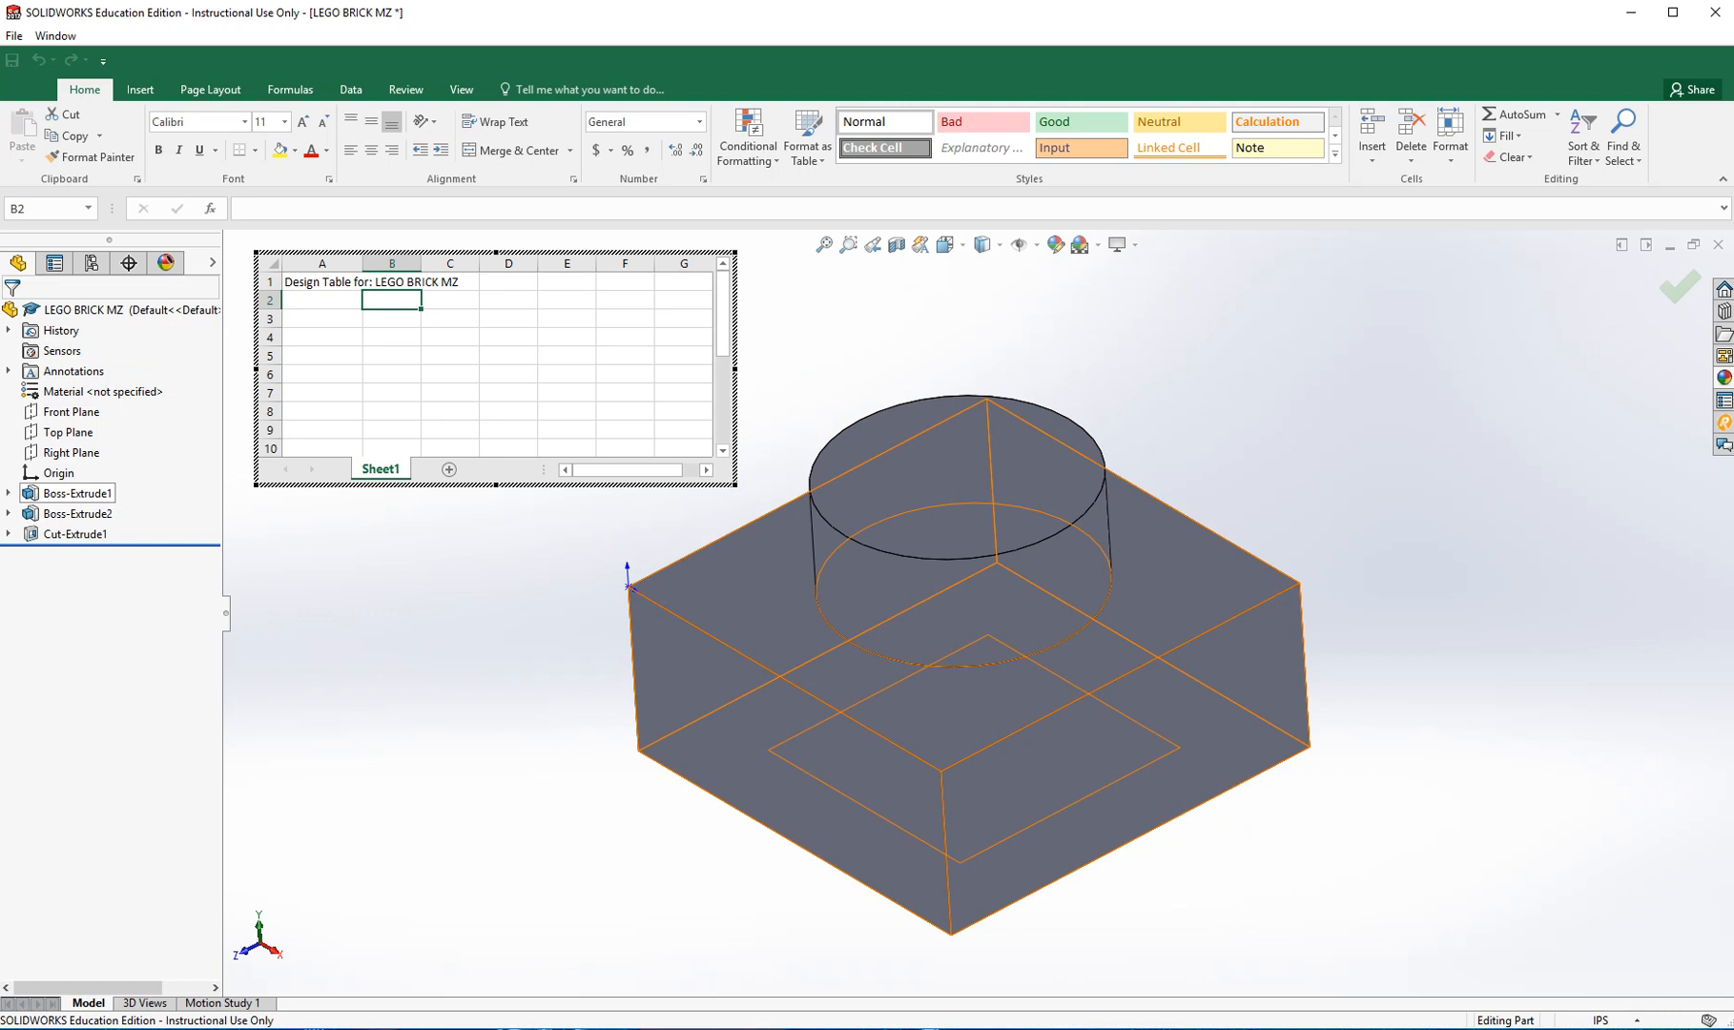
click(76, 494)
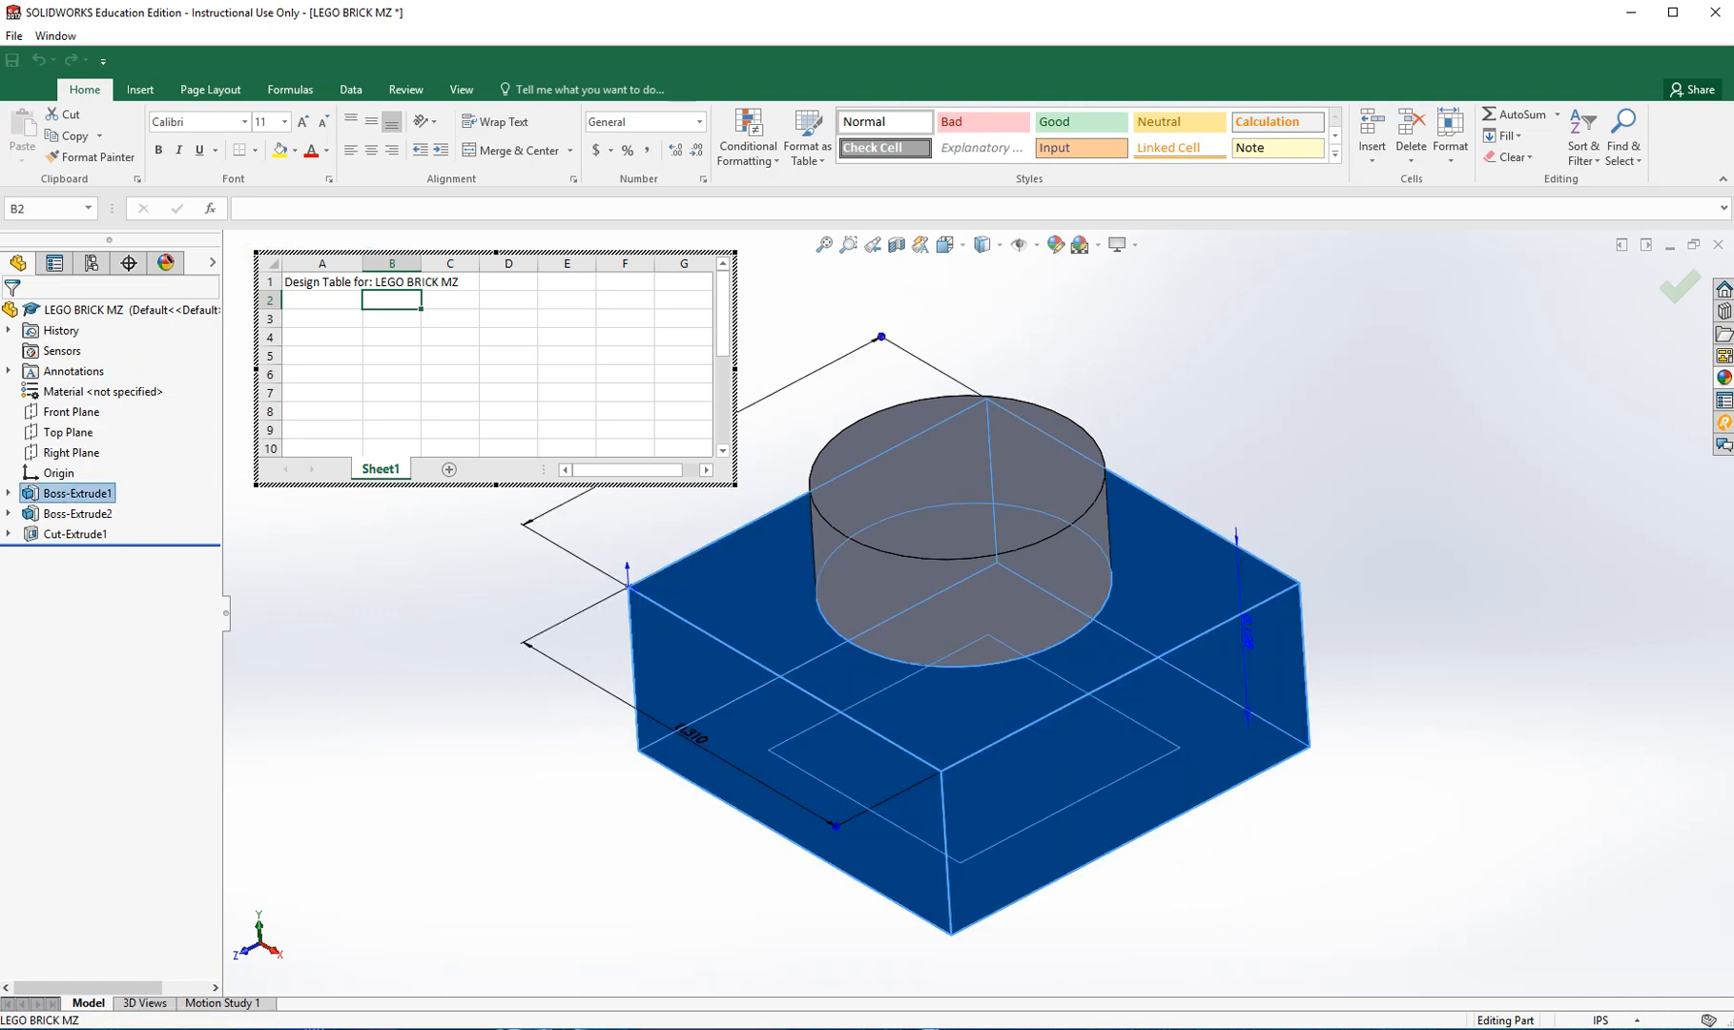
double_click(76, 493)
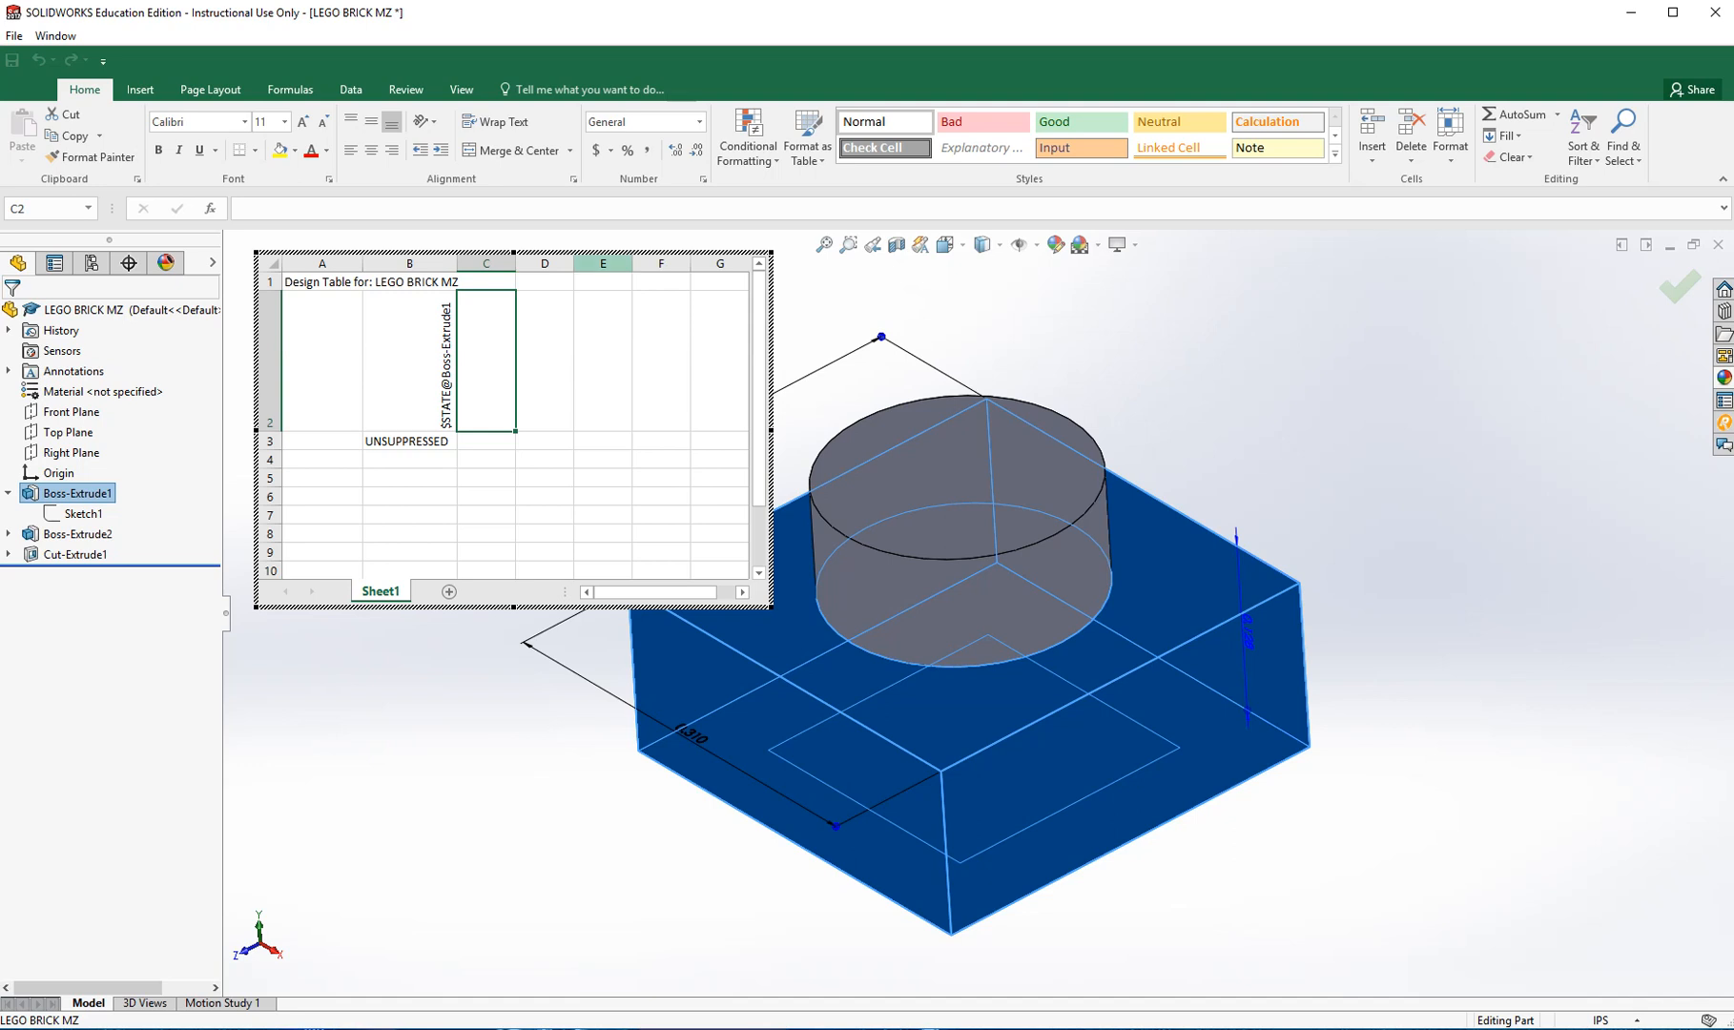
Step: Add Boss-Extrude1's height and both side-length dimensions of its sketch to the design table, moving the table clear of the dimensions
drag(603, 252, 1508, 294)
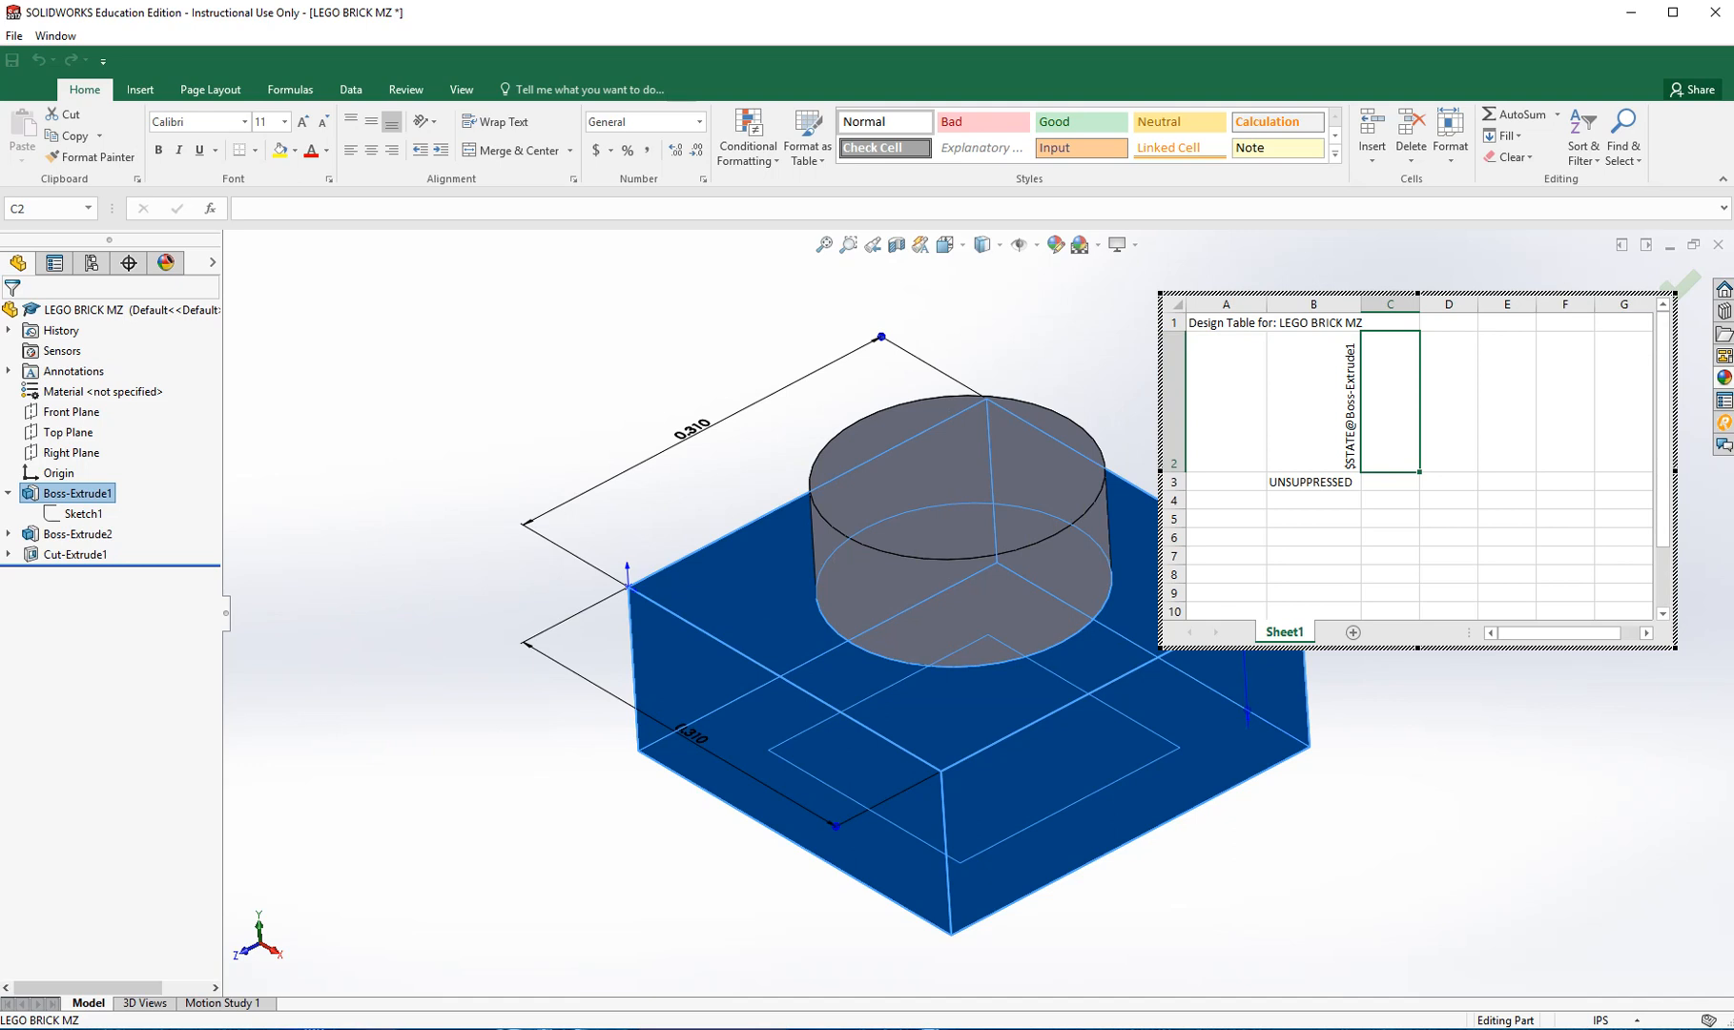
drag(1508, 294, 554, 246)
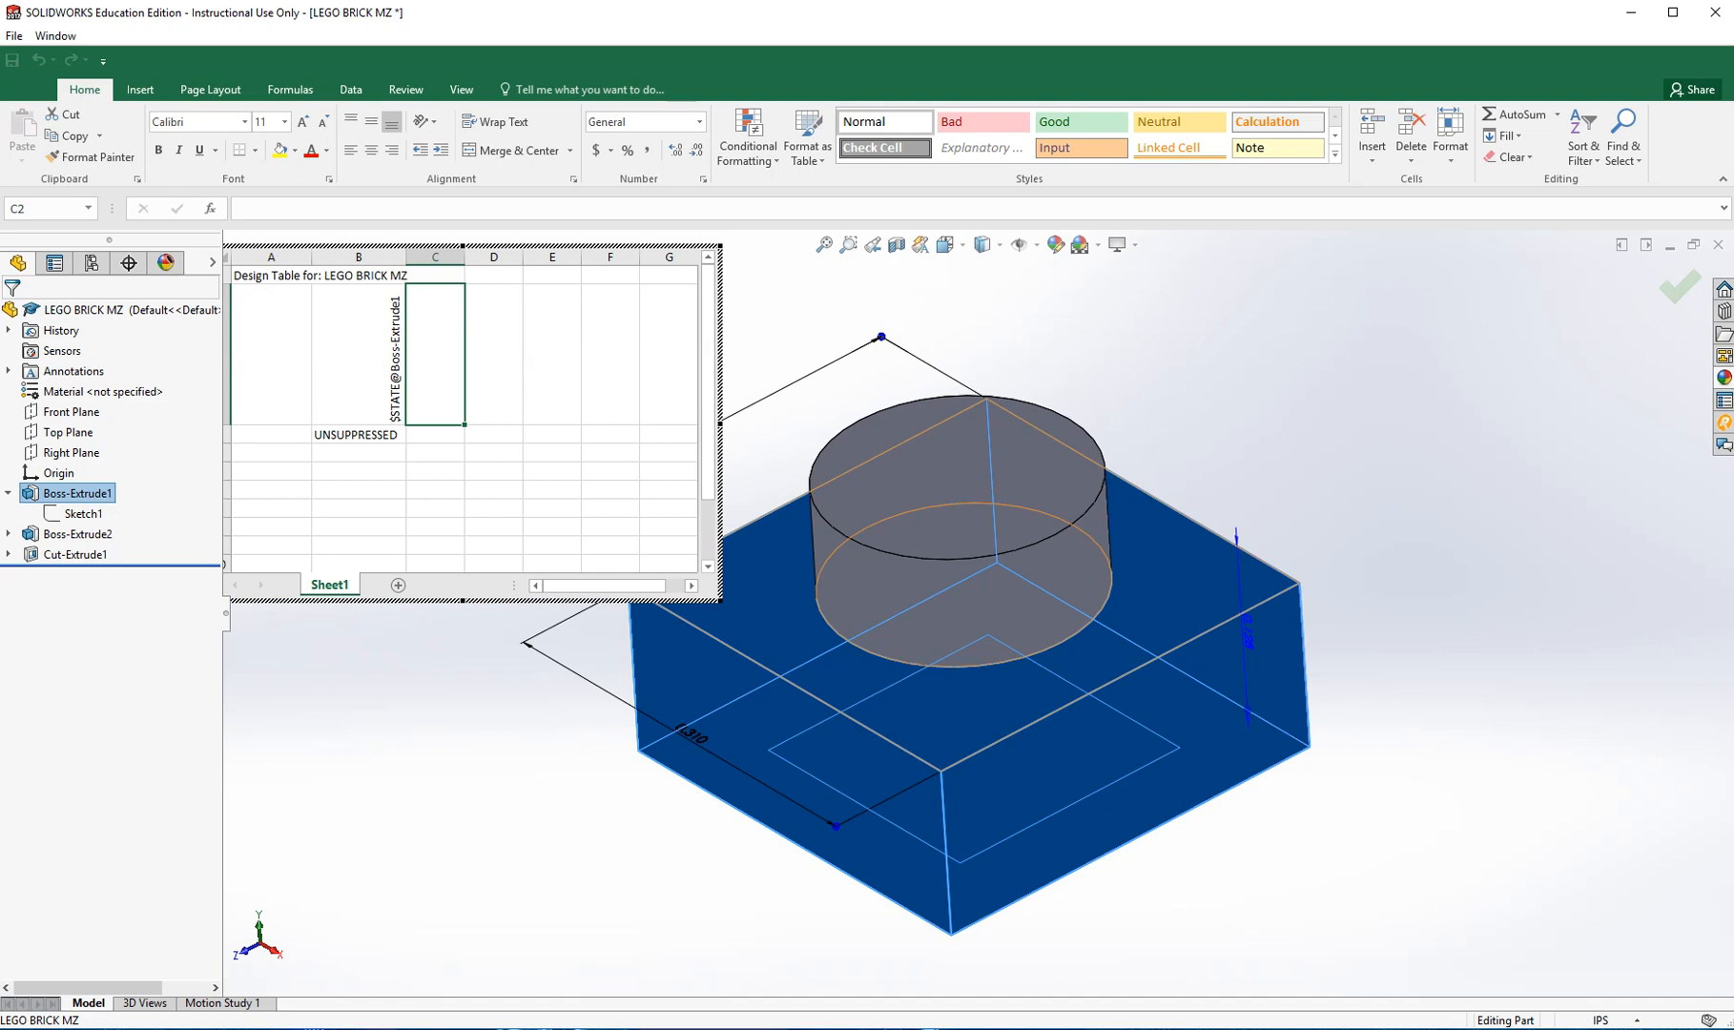
double_click(1246, 632)
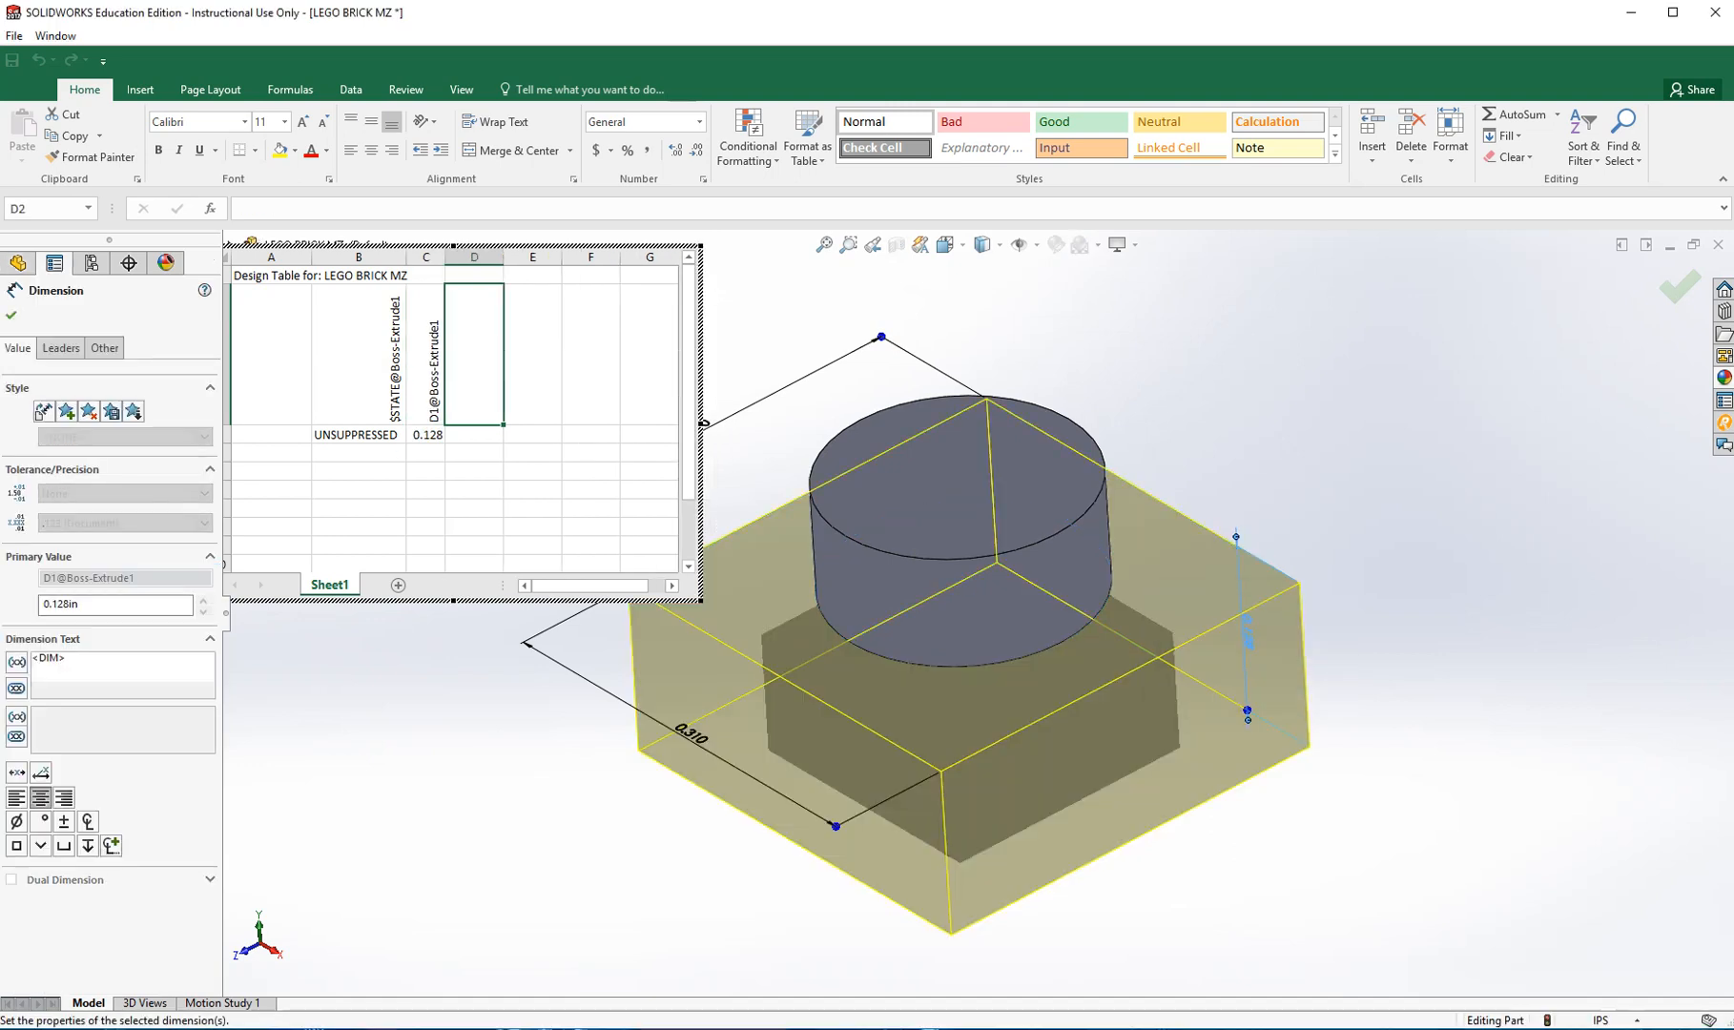
click(1168, 631)
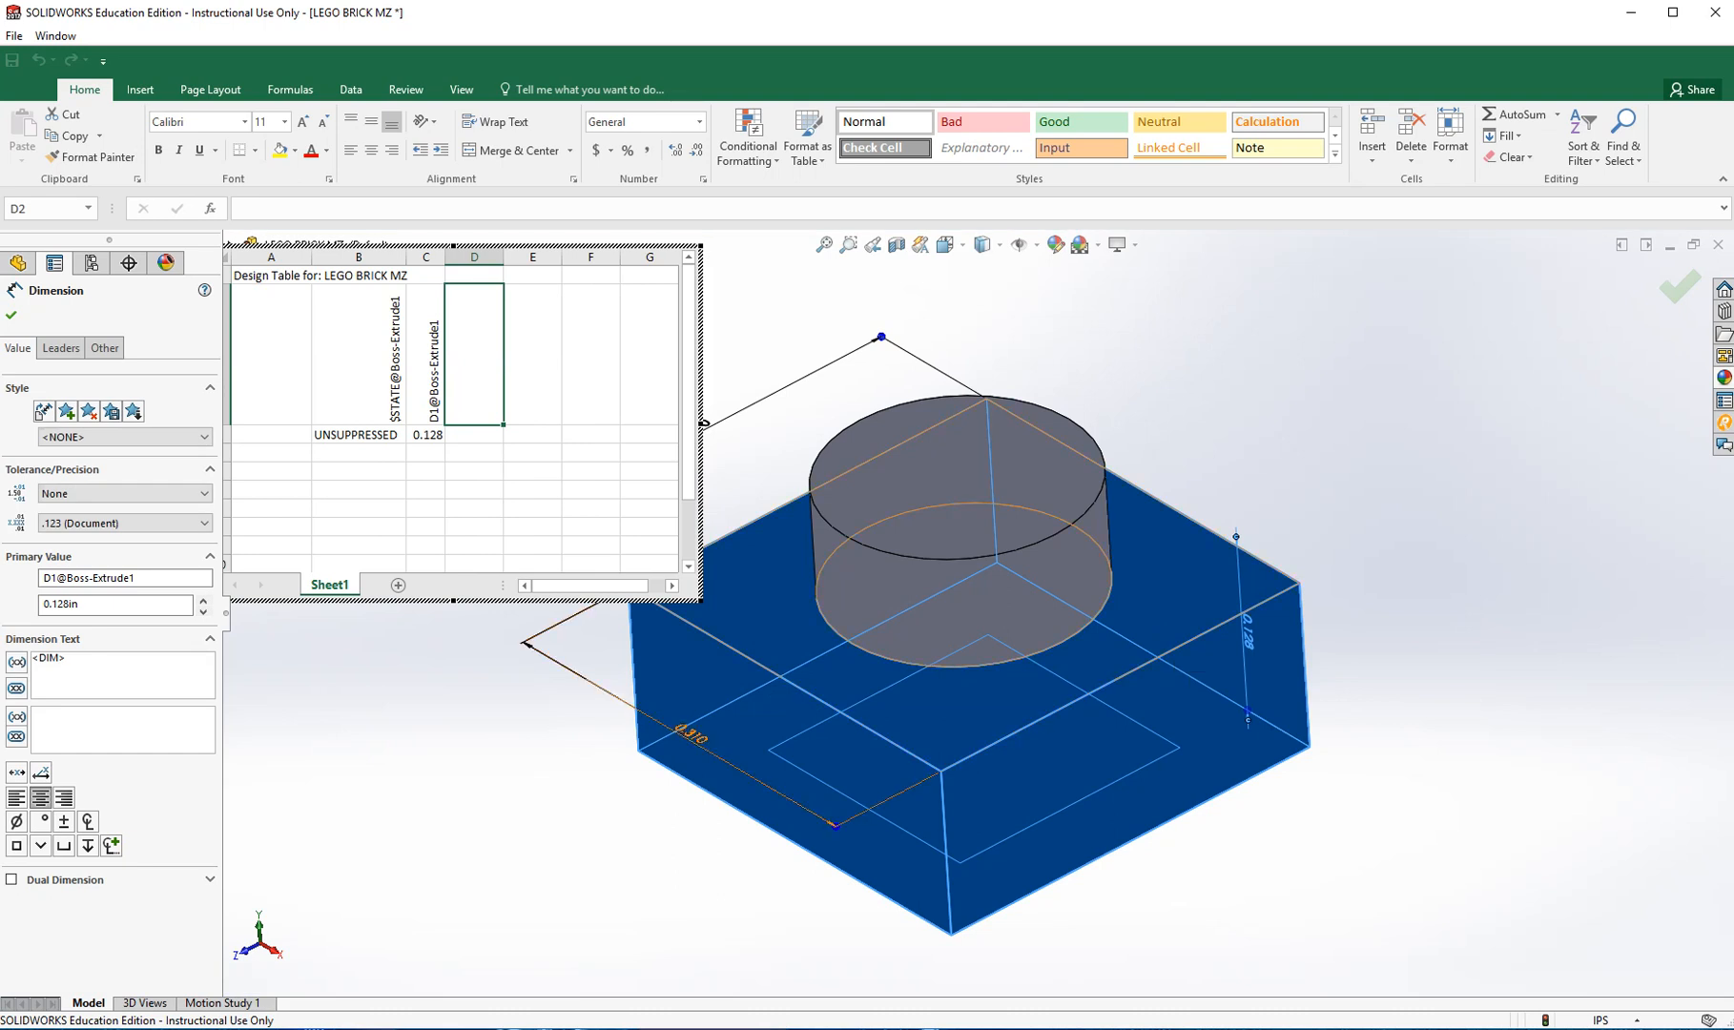
mouse_move(704, 423)
mouse_down()
mouse_move(1282, 483)
mouse_move(1556, 475)
mouse_up()
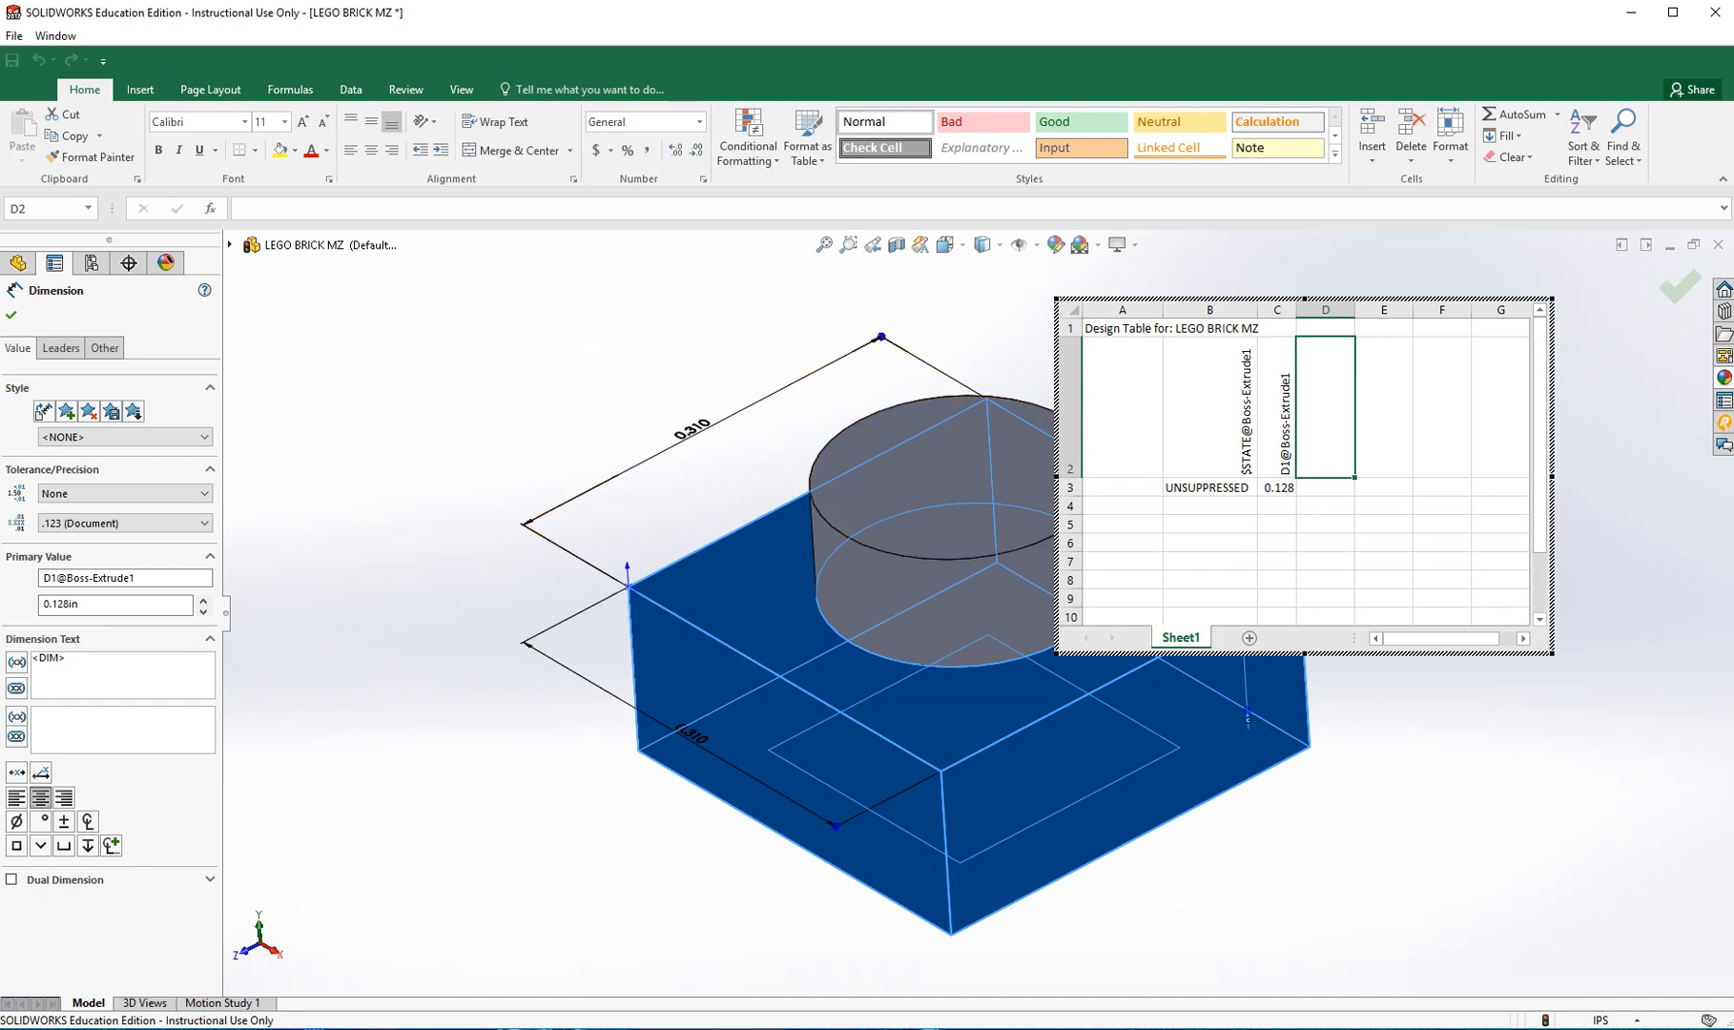
double_click(691, 428)
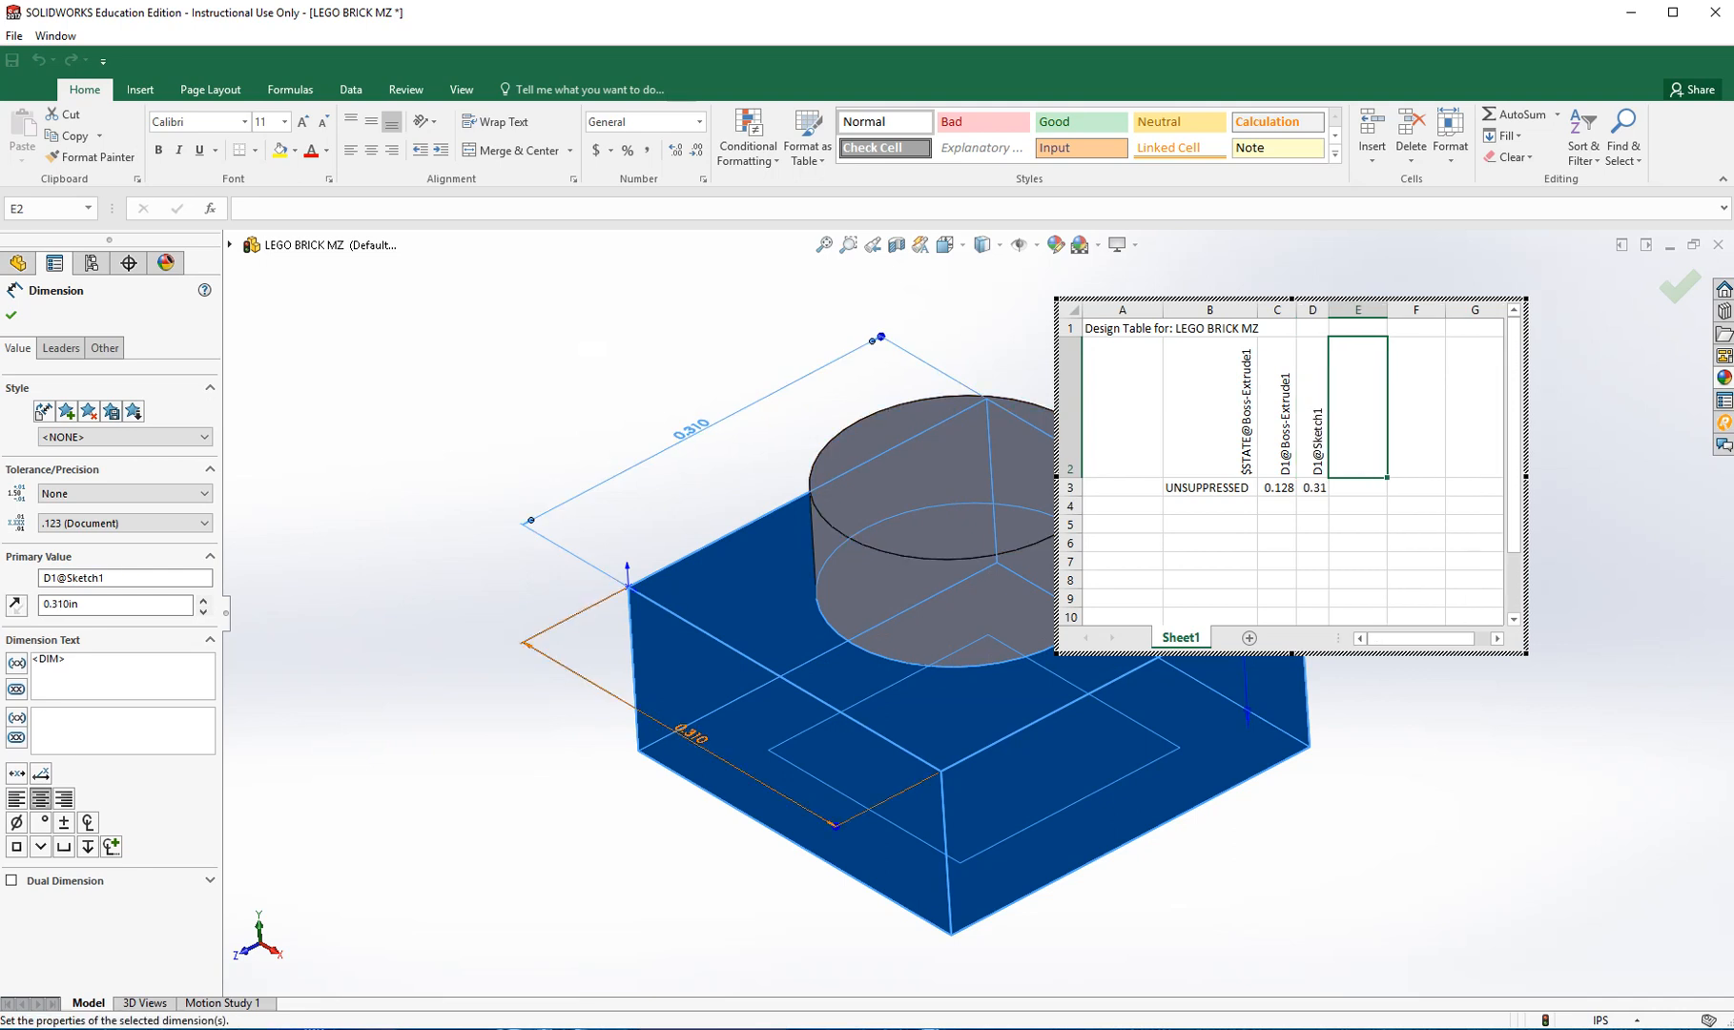
double_click(831, 822)
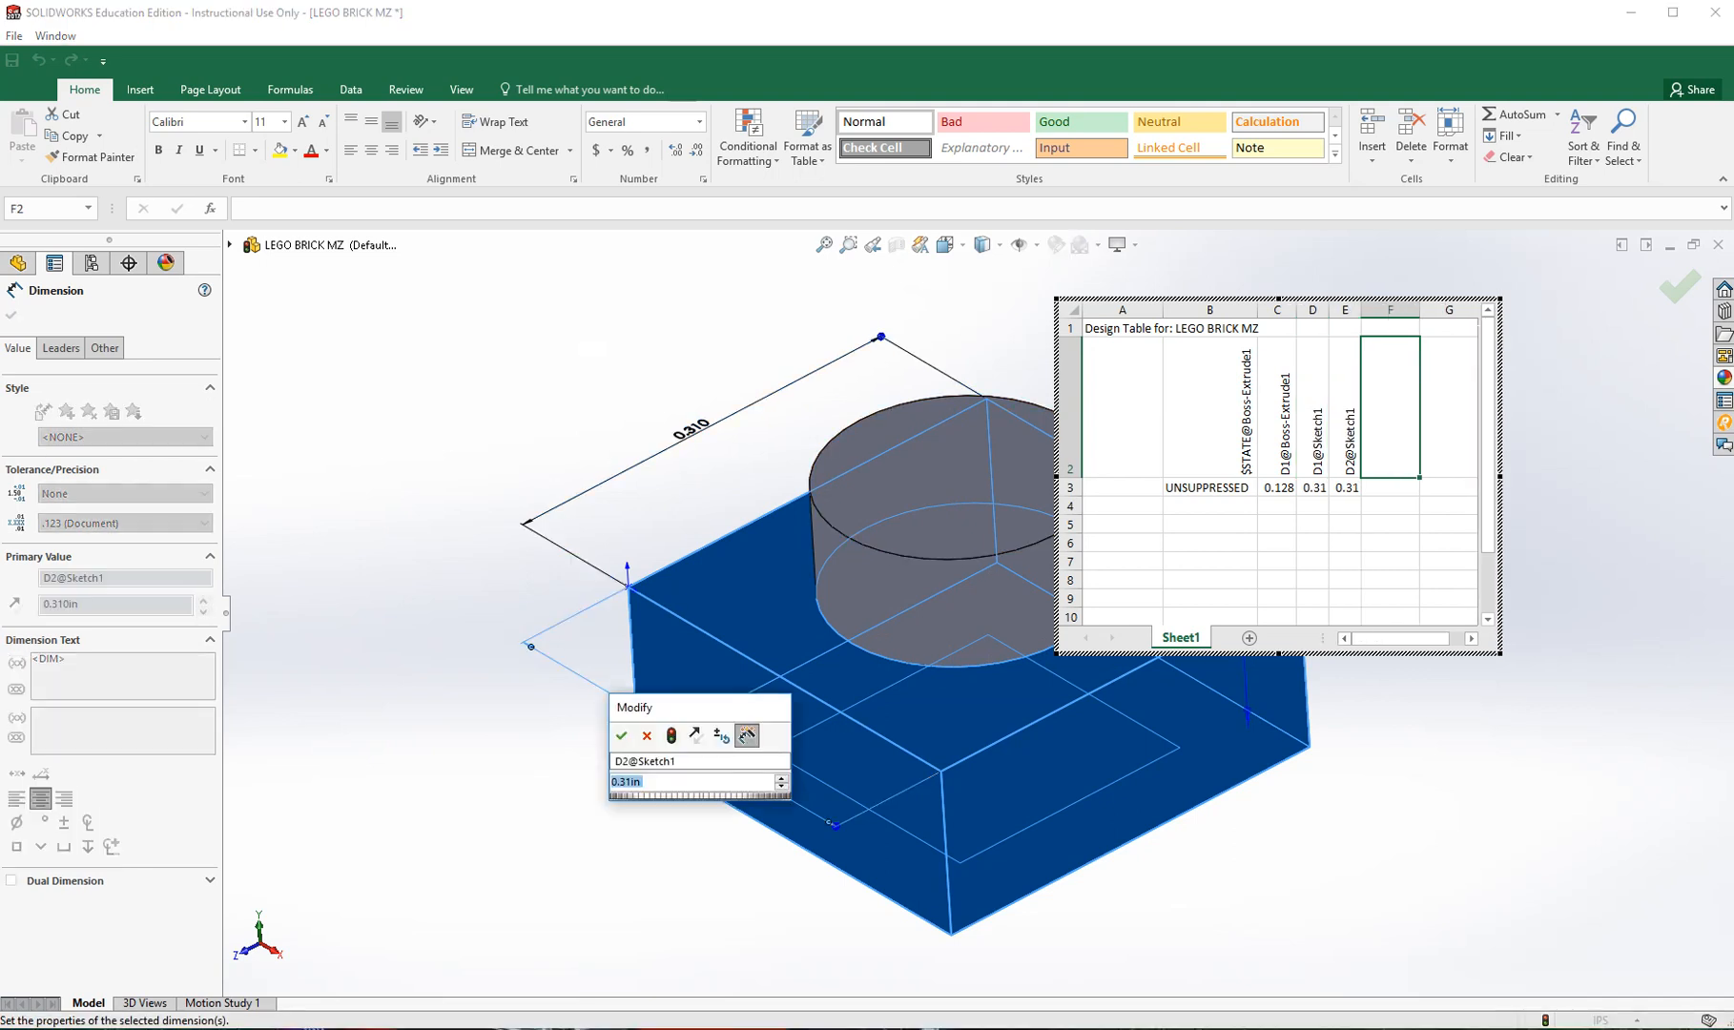
click(621, 735)
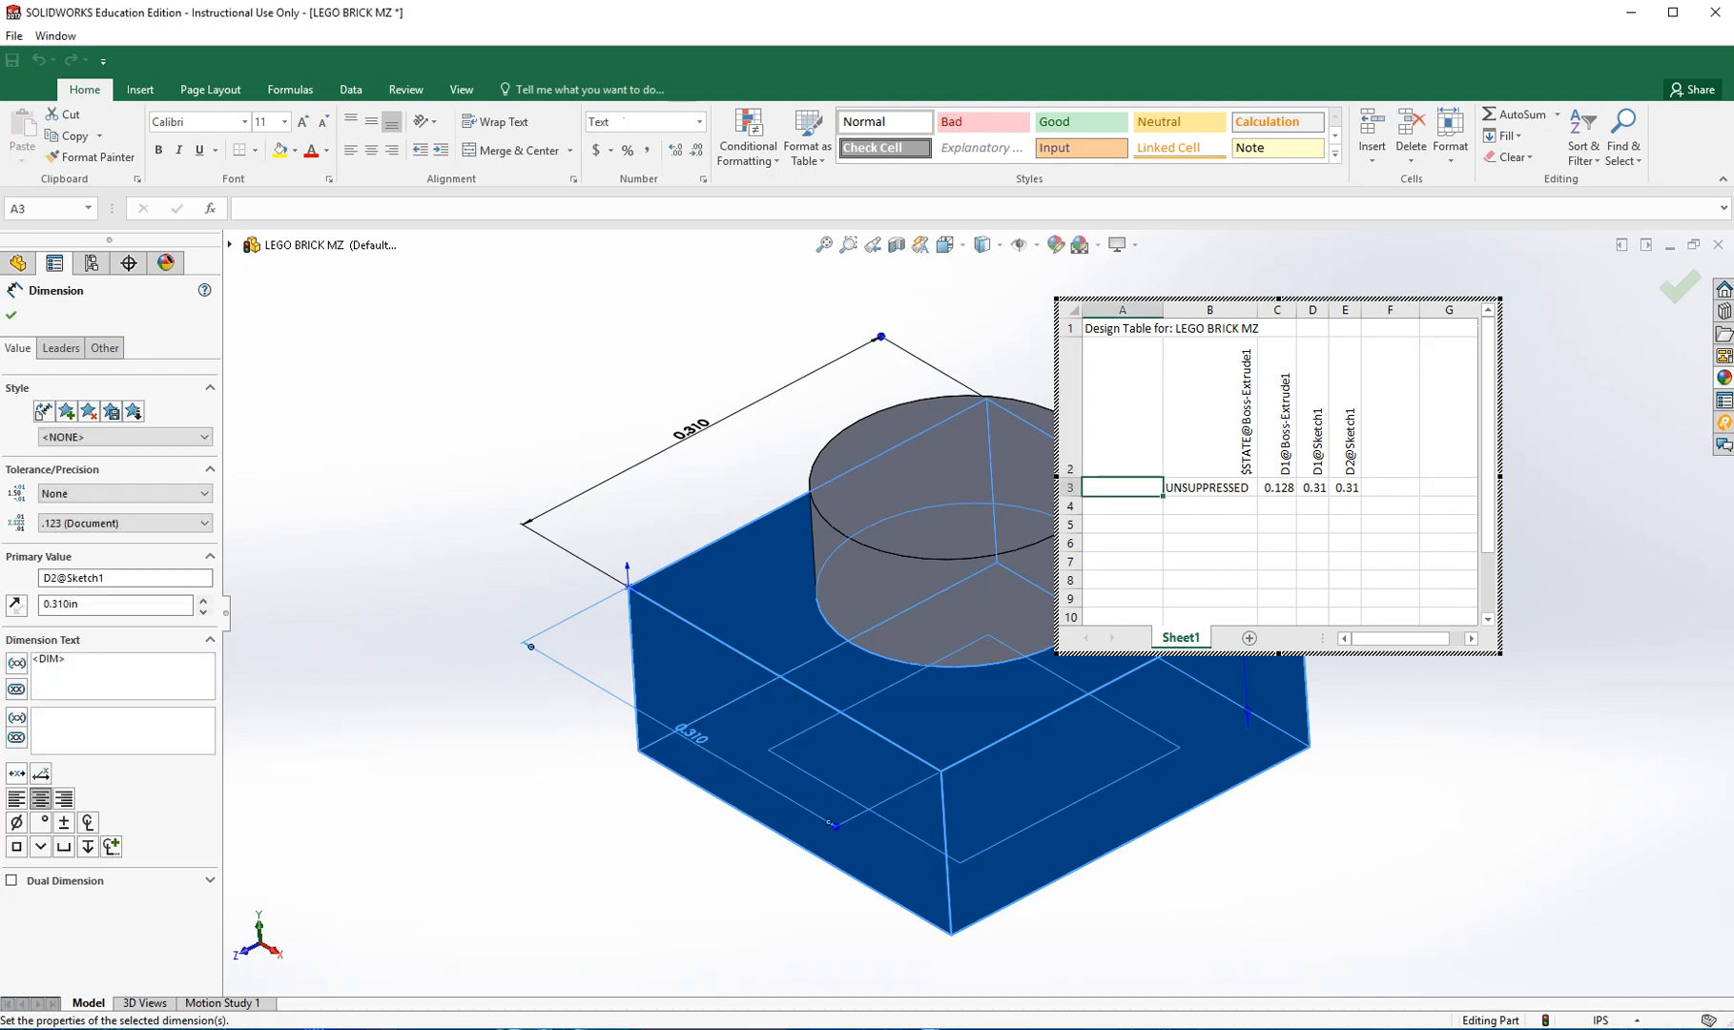
Step: Name the first configuration row 1X1 FLAT, close the design table to generate it and save the part
text(1X1)
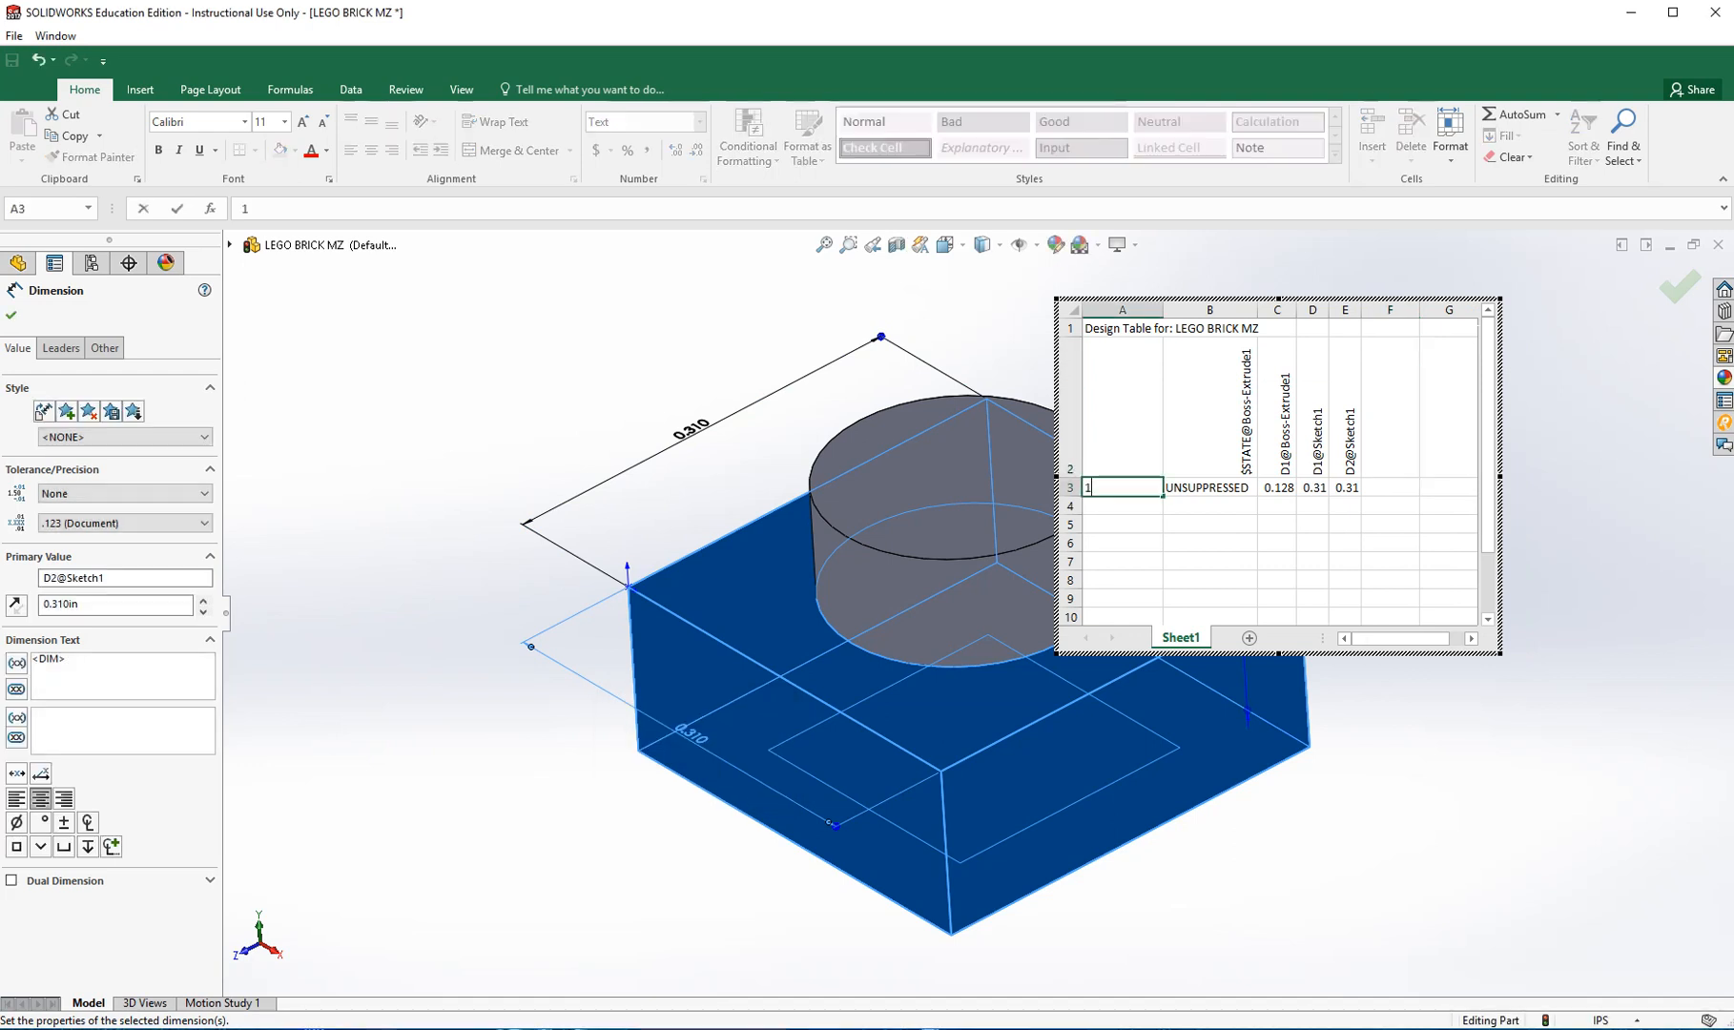
text( FLAT)
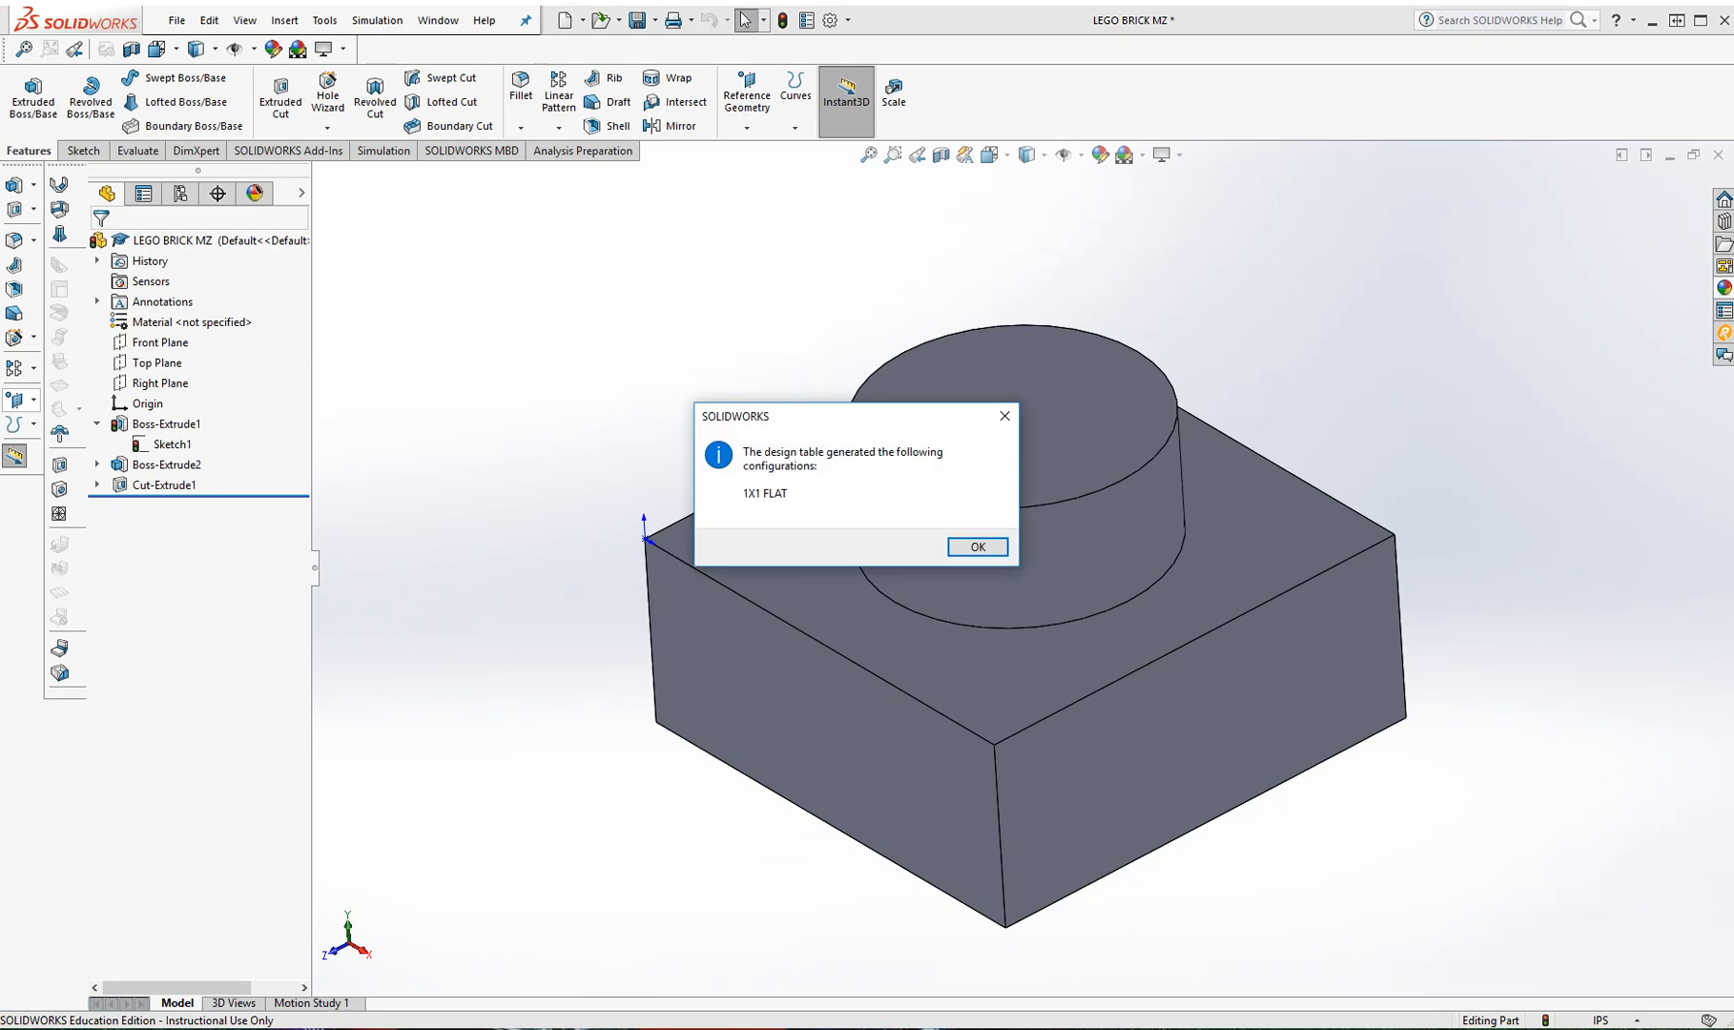
click(978, 547)
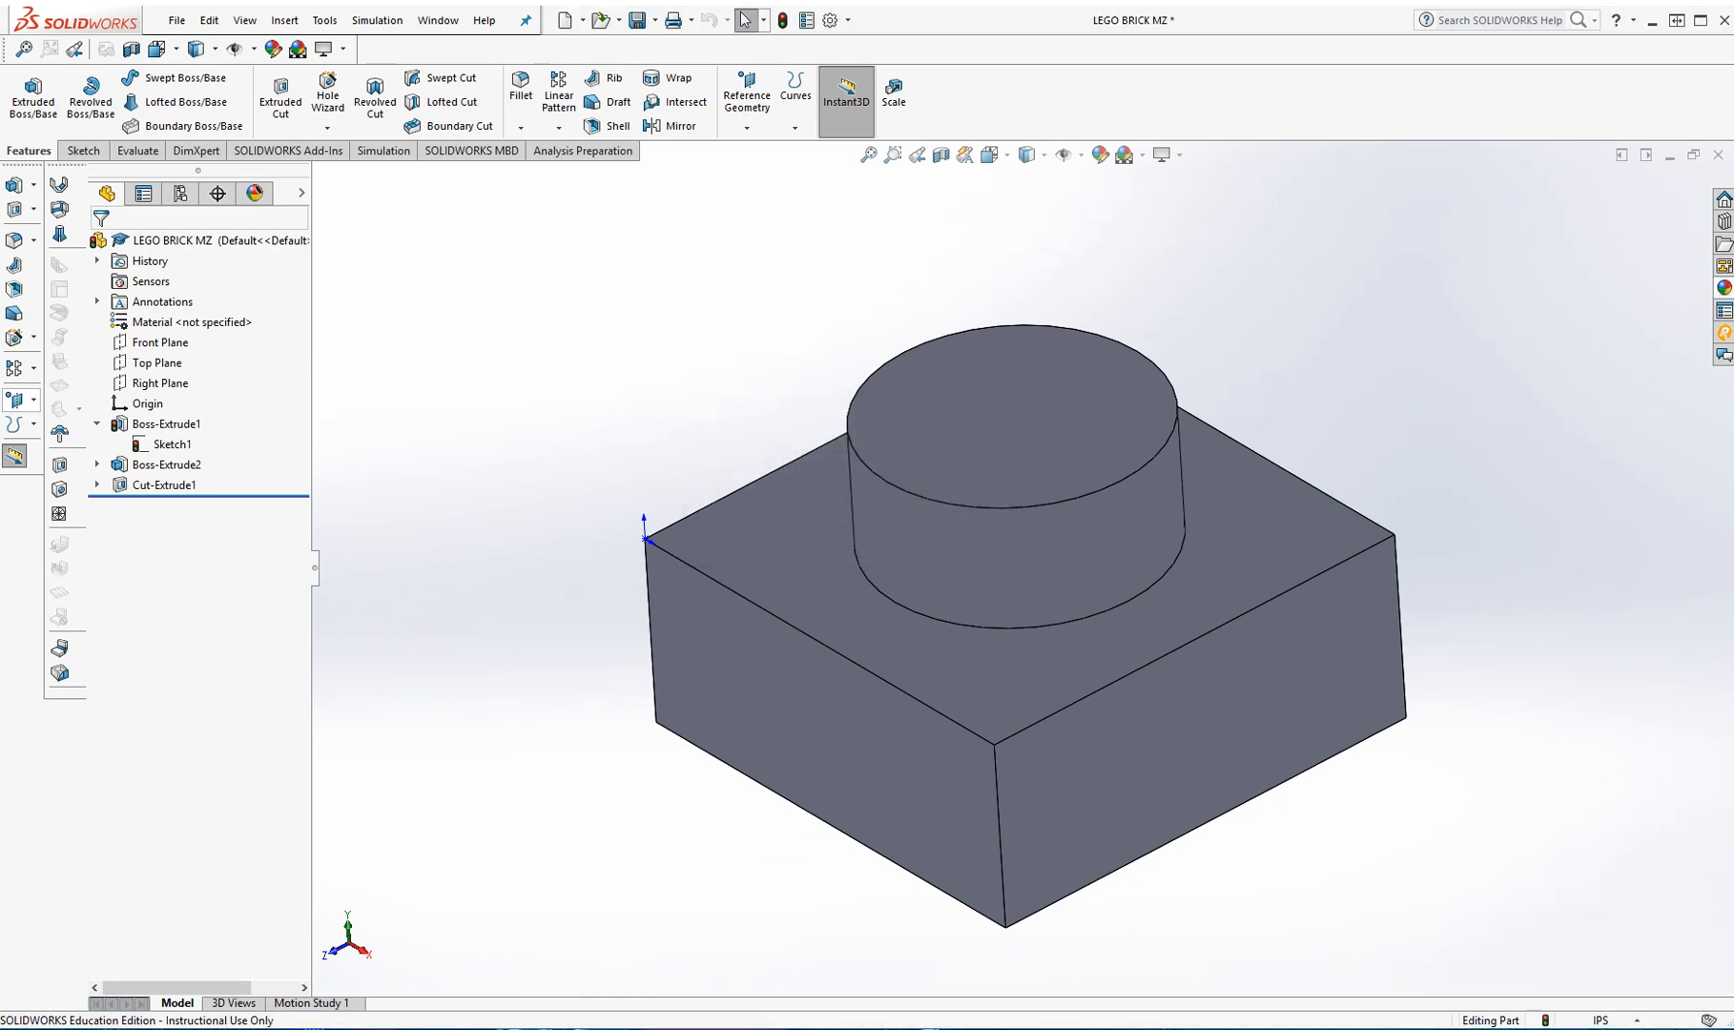
key(ctrl+s)
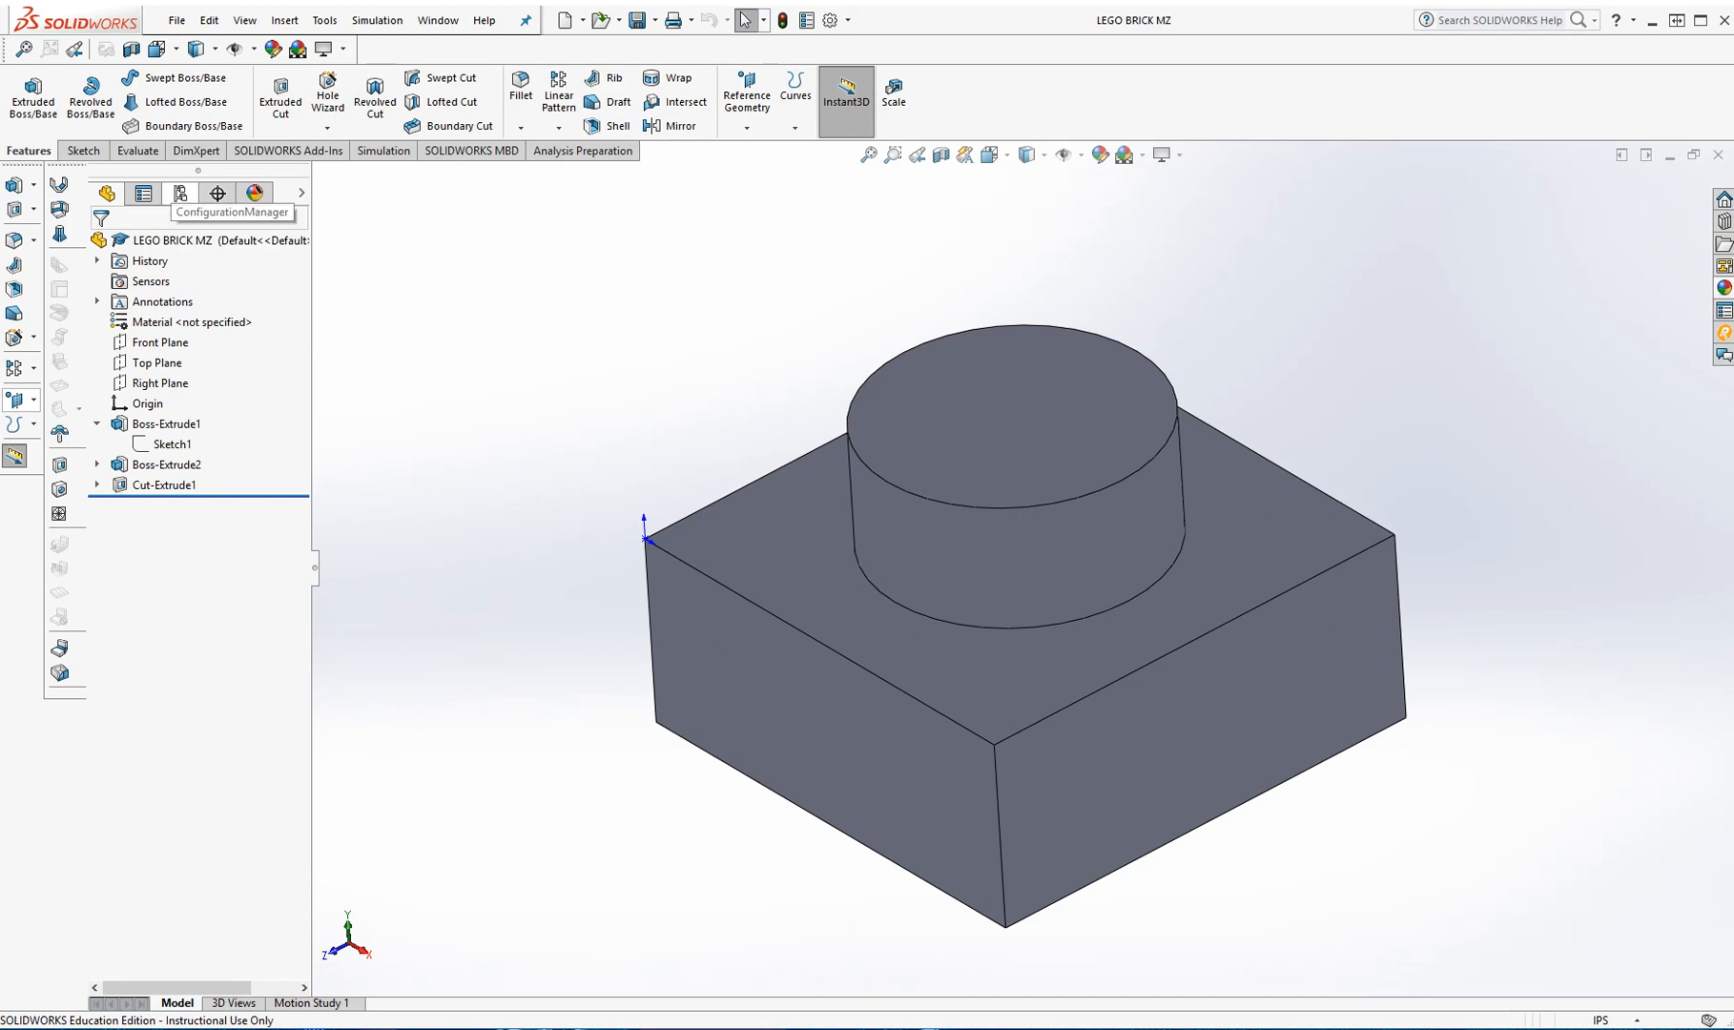
Step: Activate the 1X1 FLAT configuration and reopen the design table for editing
click(180, 194)
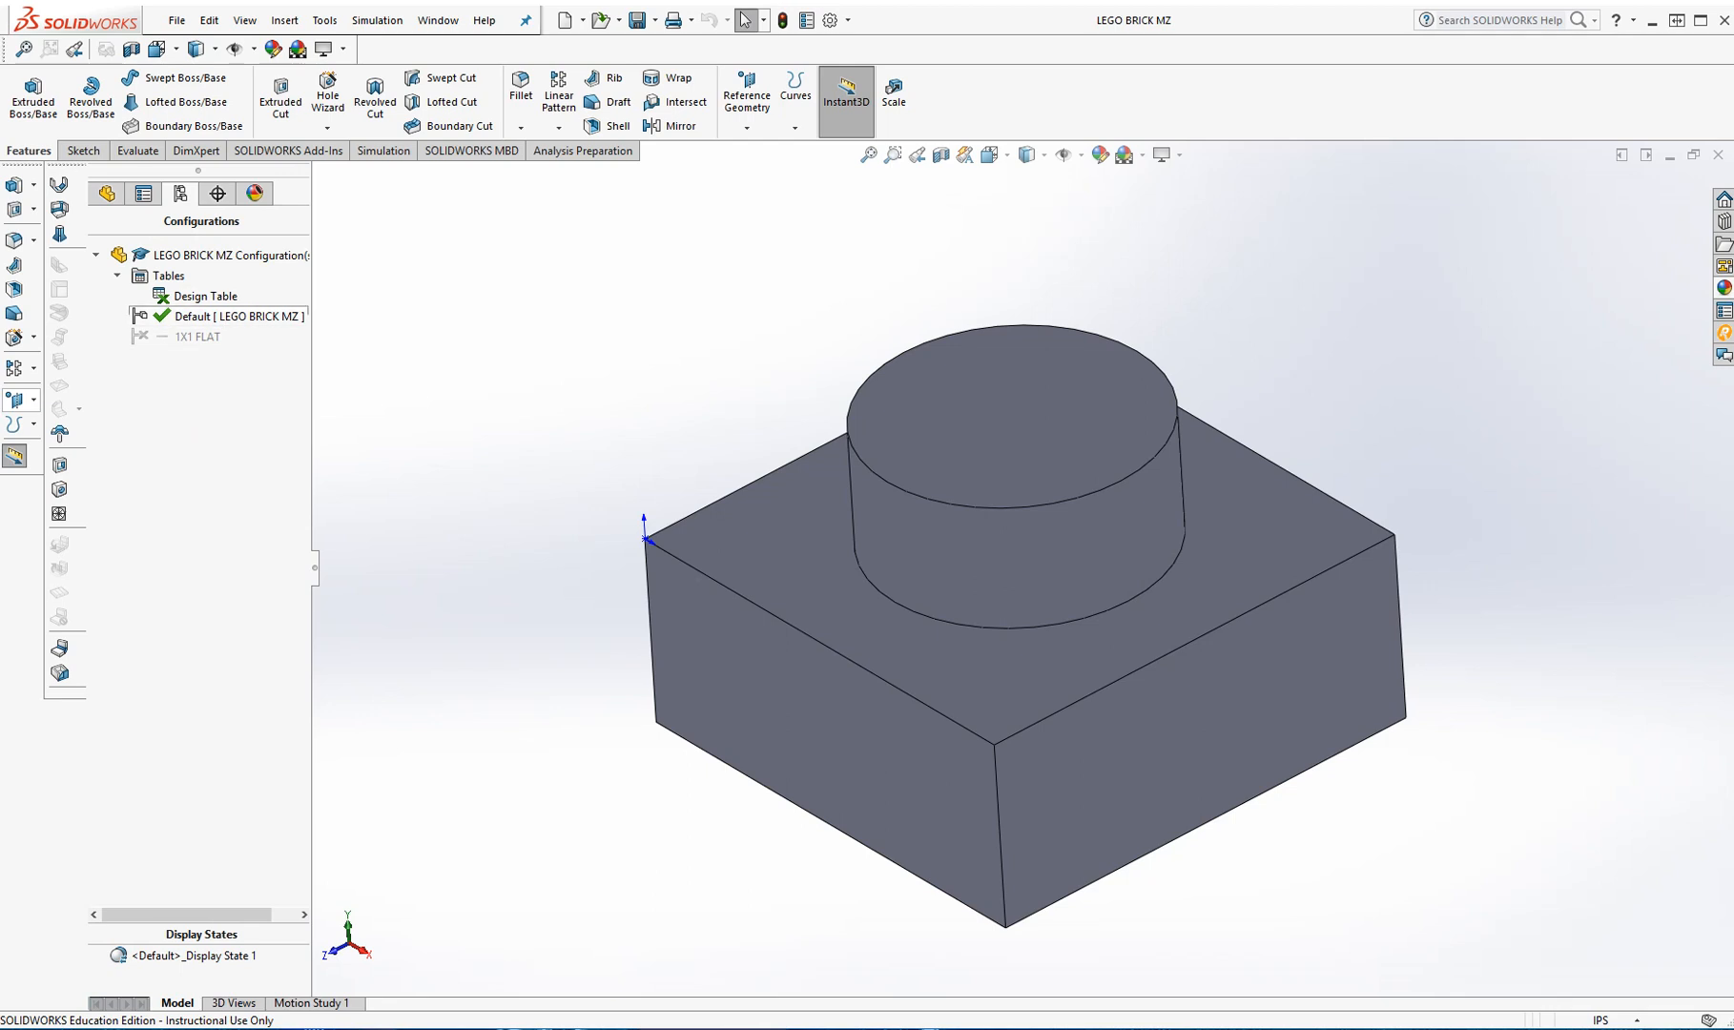
double_click(196, 336)
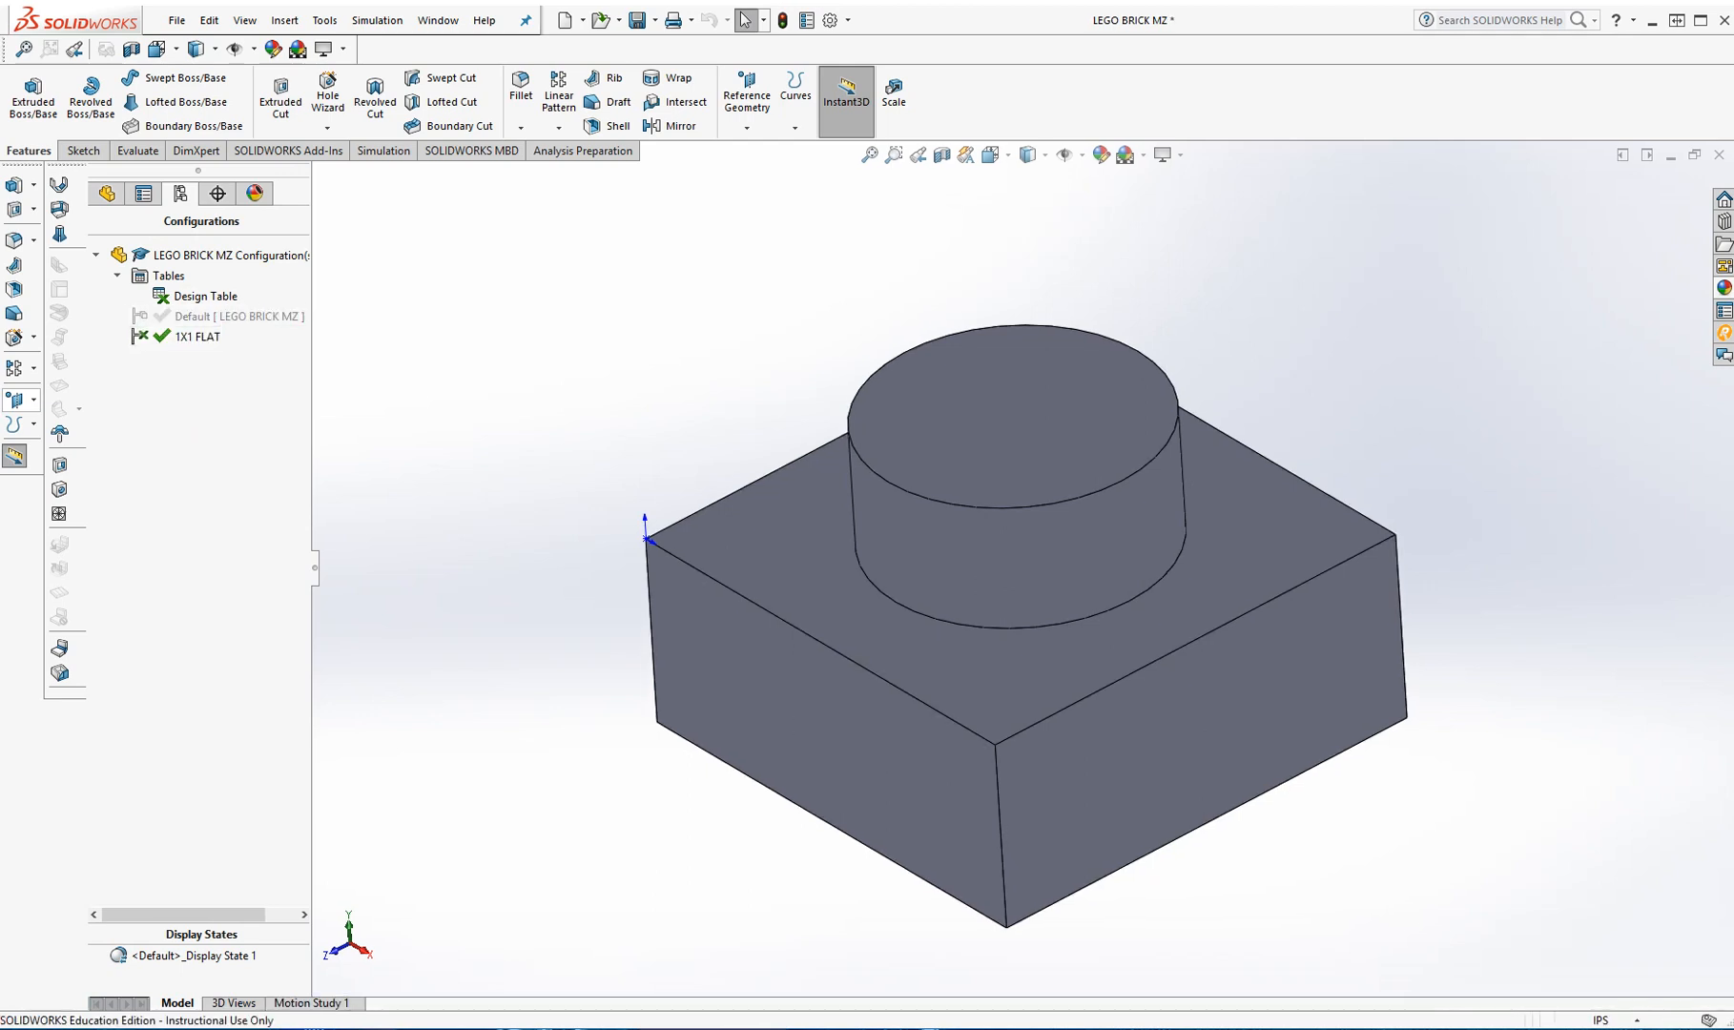
click(195, 295)
right_click(189, 296)
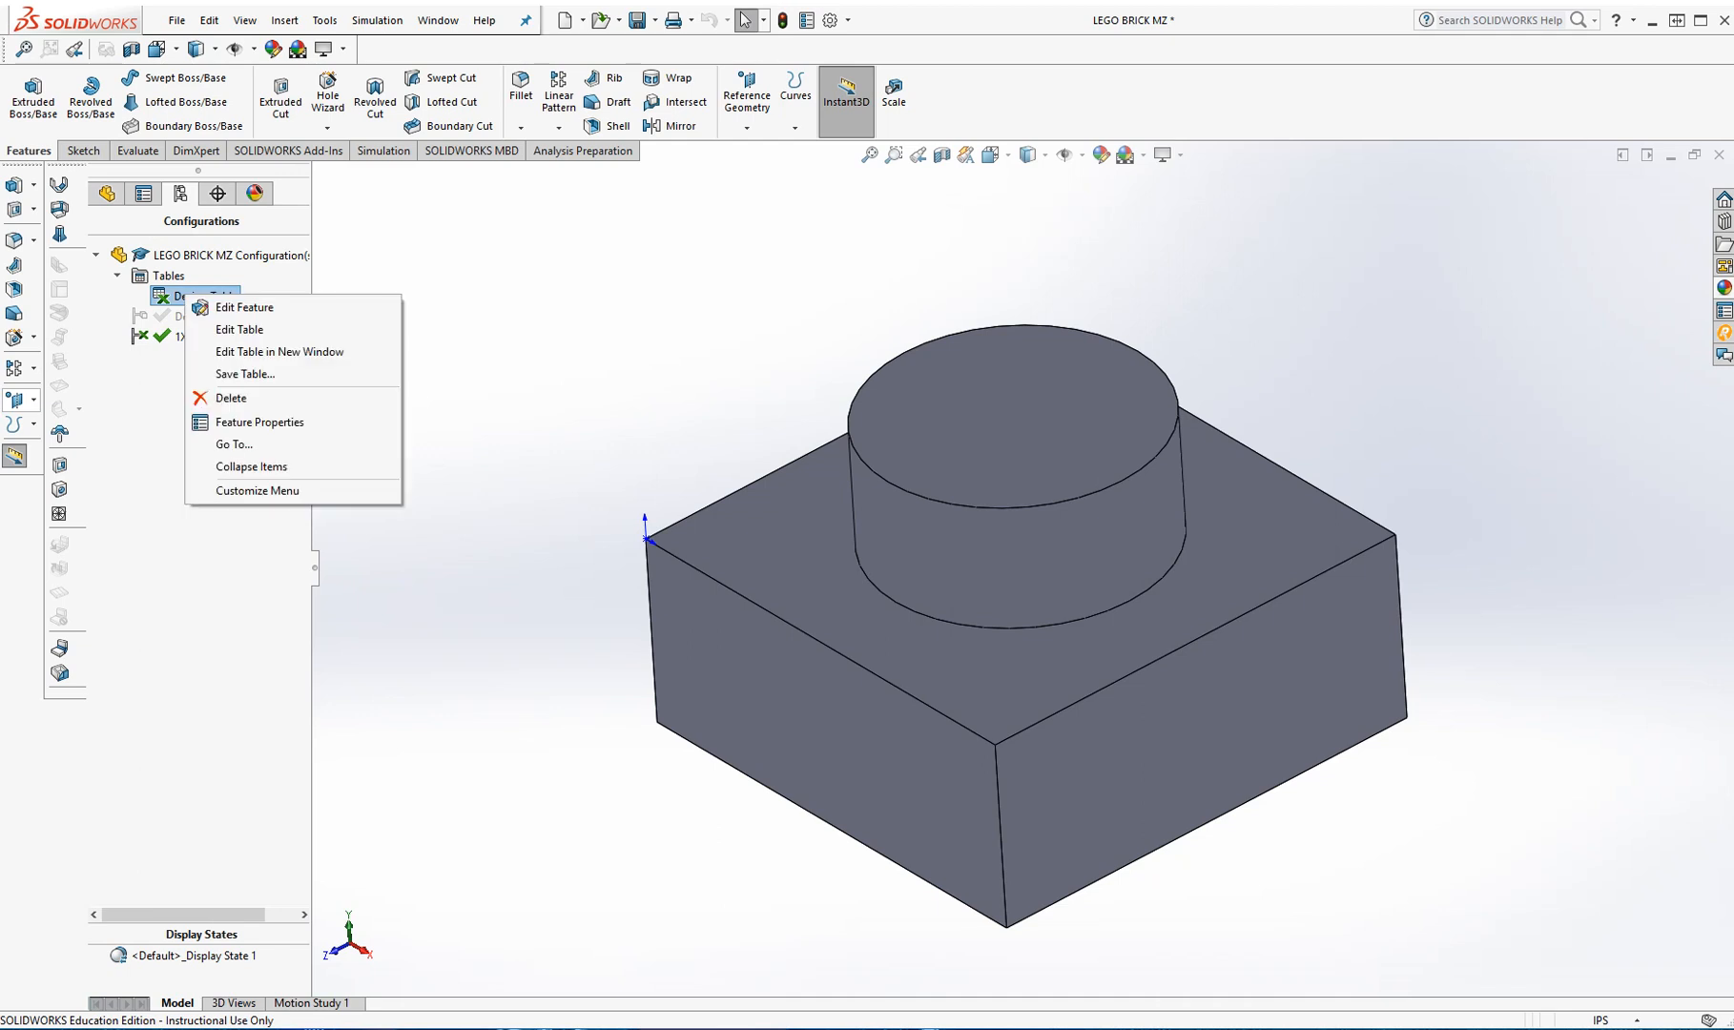
click(250, 329)
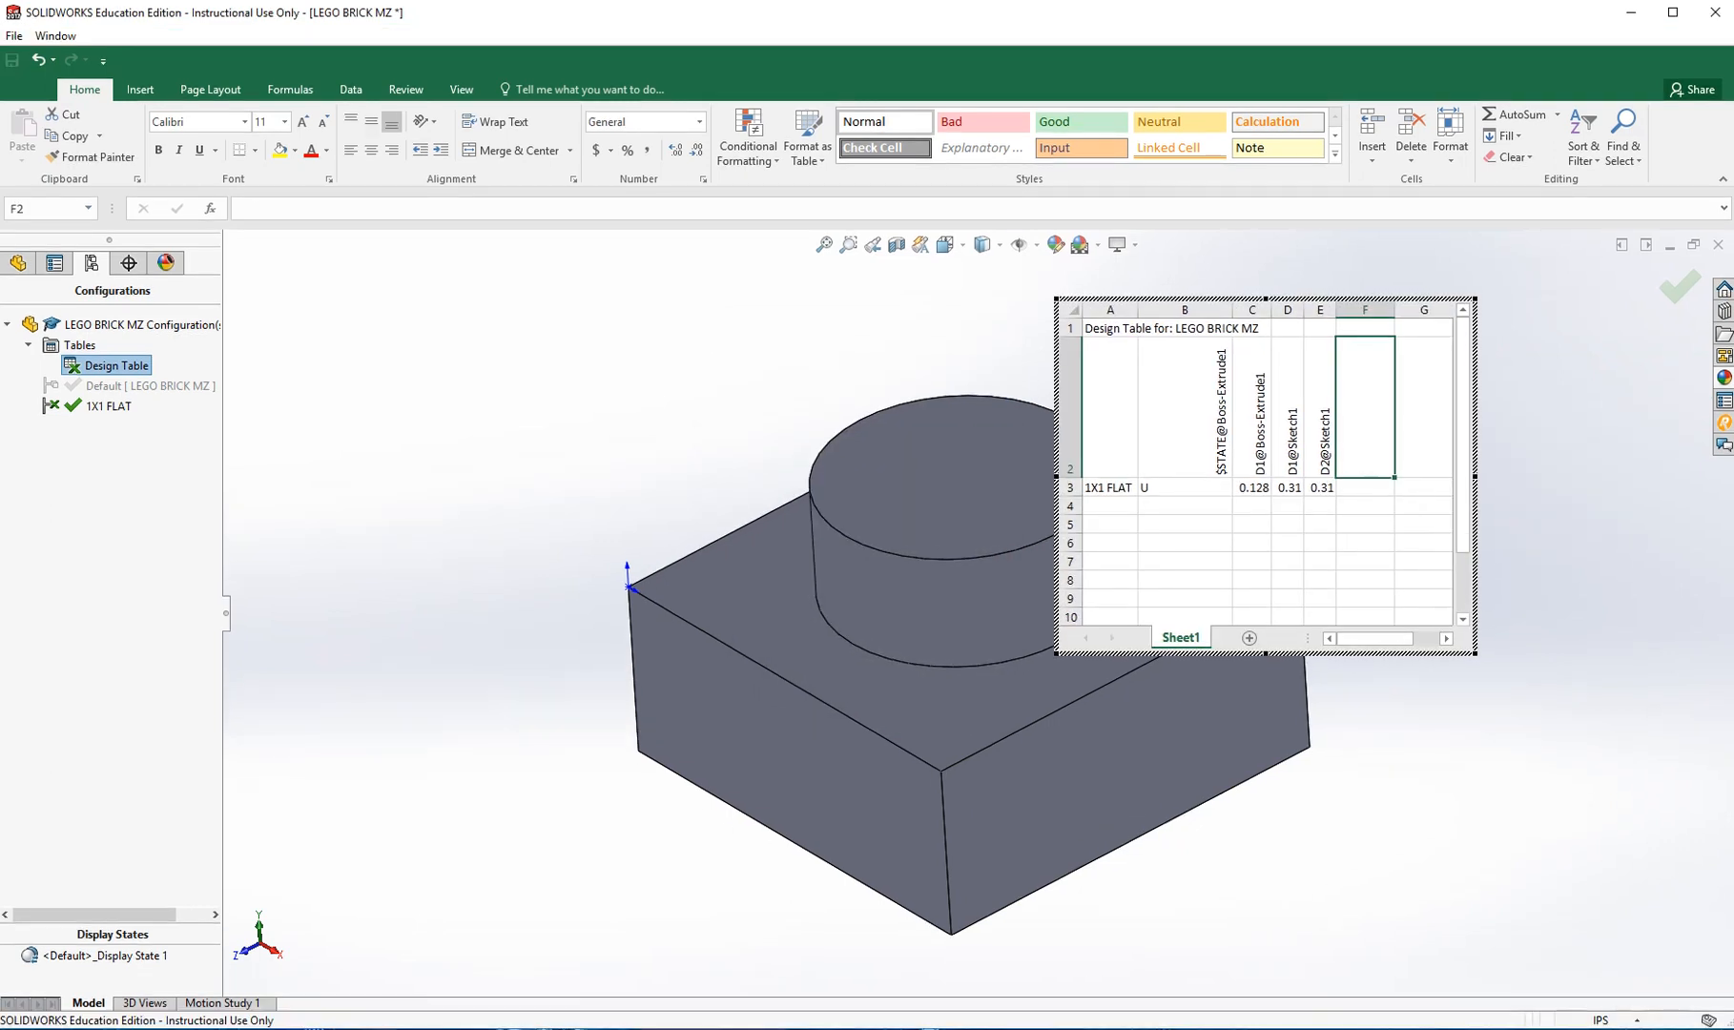
Step: Add a 1X2 FLAT configuration row with state U, height 0.128, D1@Sketch1 0.31 and D2@Sketch1 0.62, and close the table
click(1109, 505)
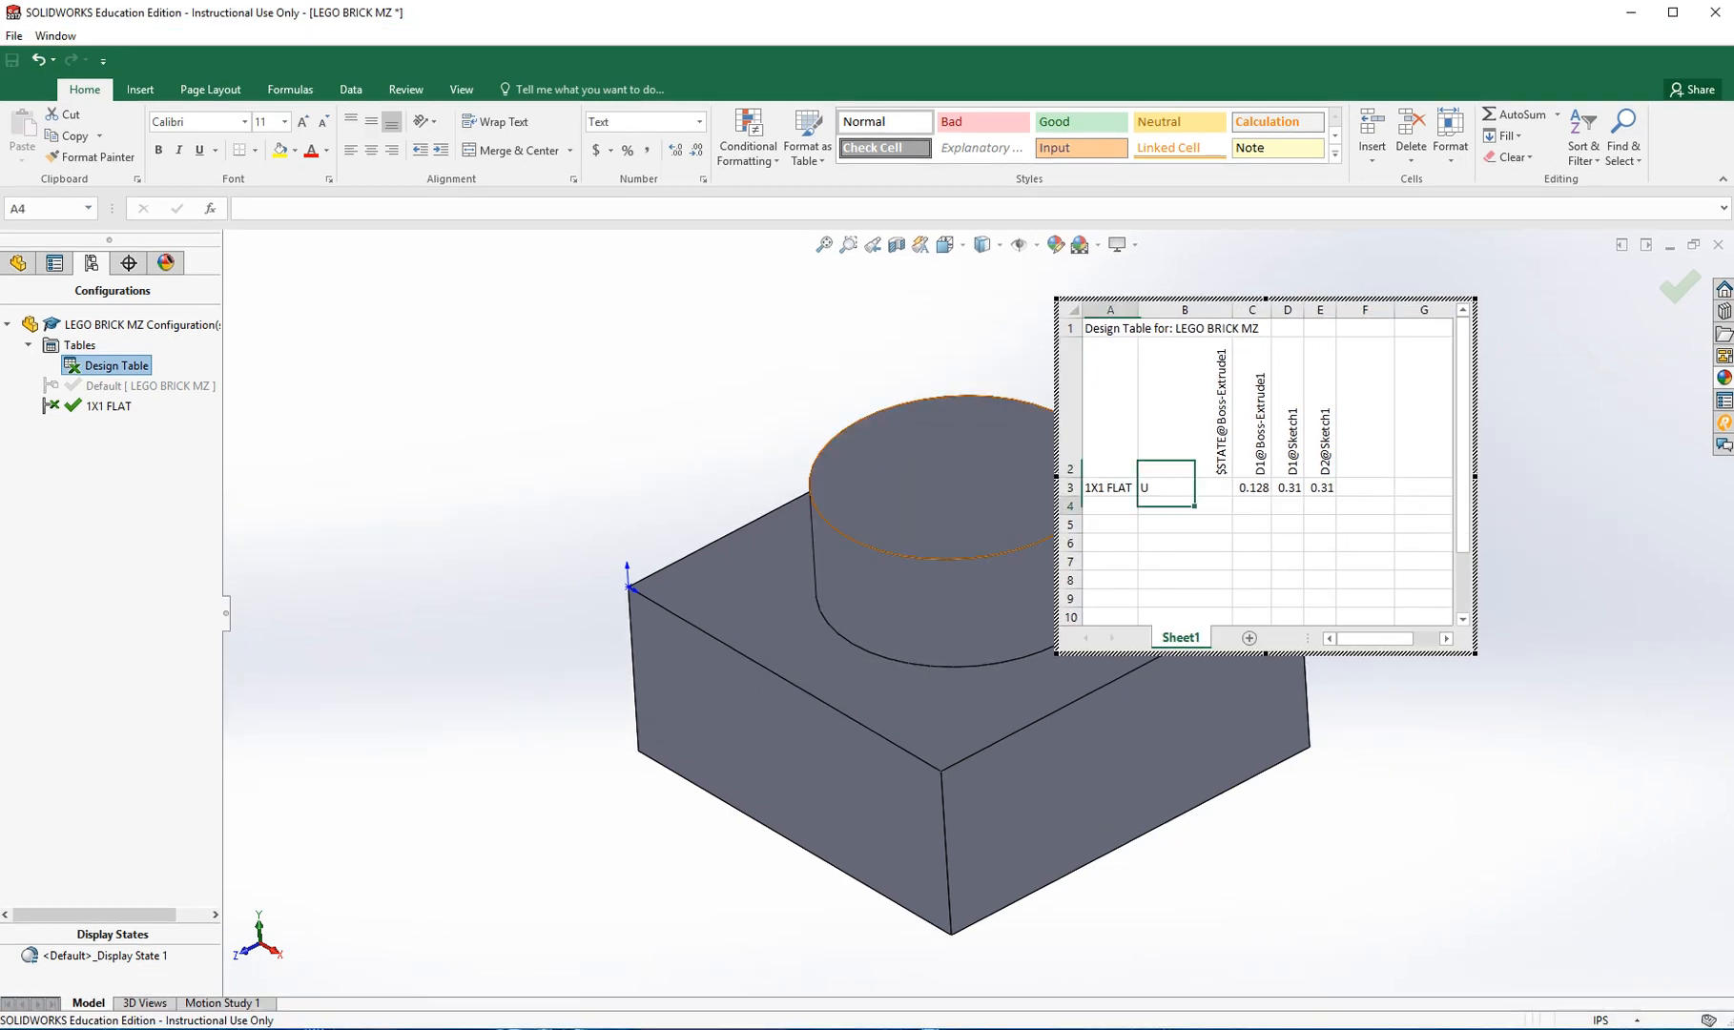
text(1X)
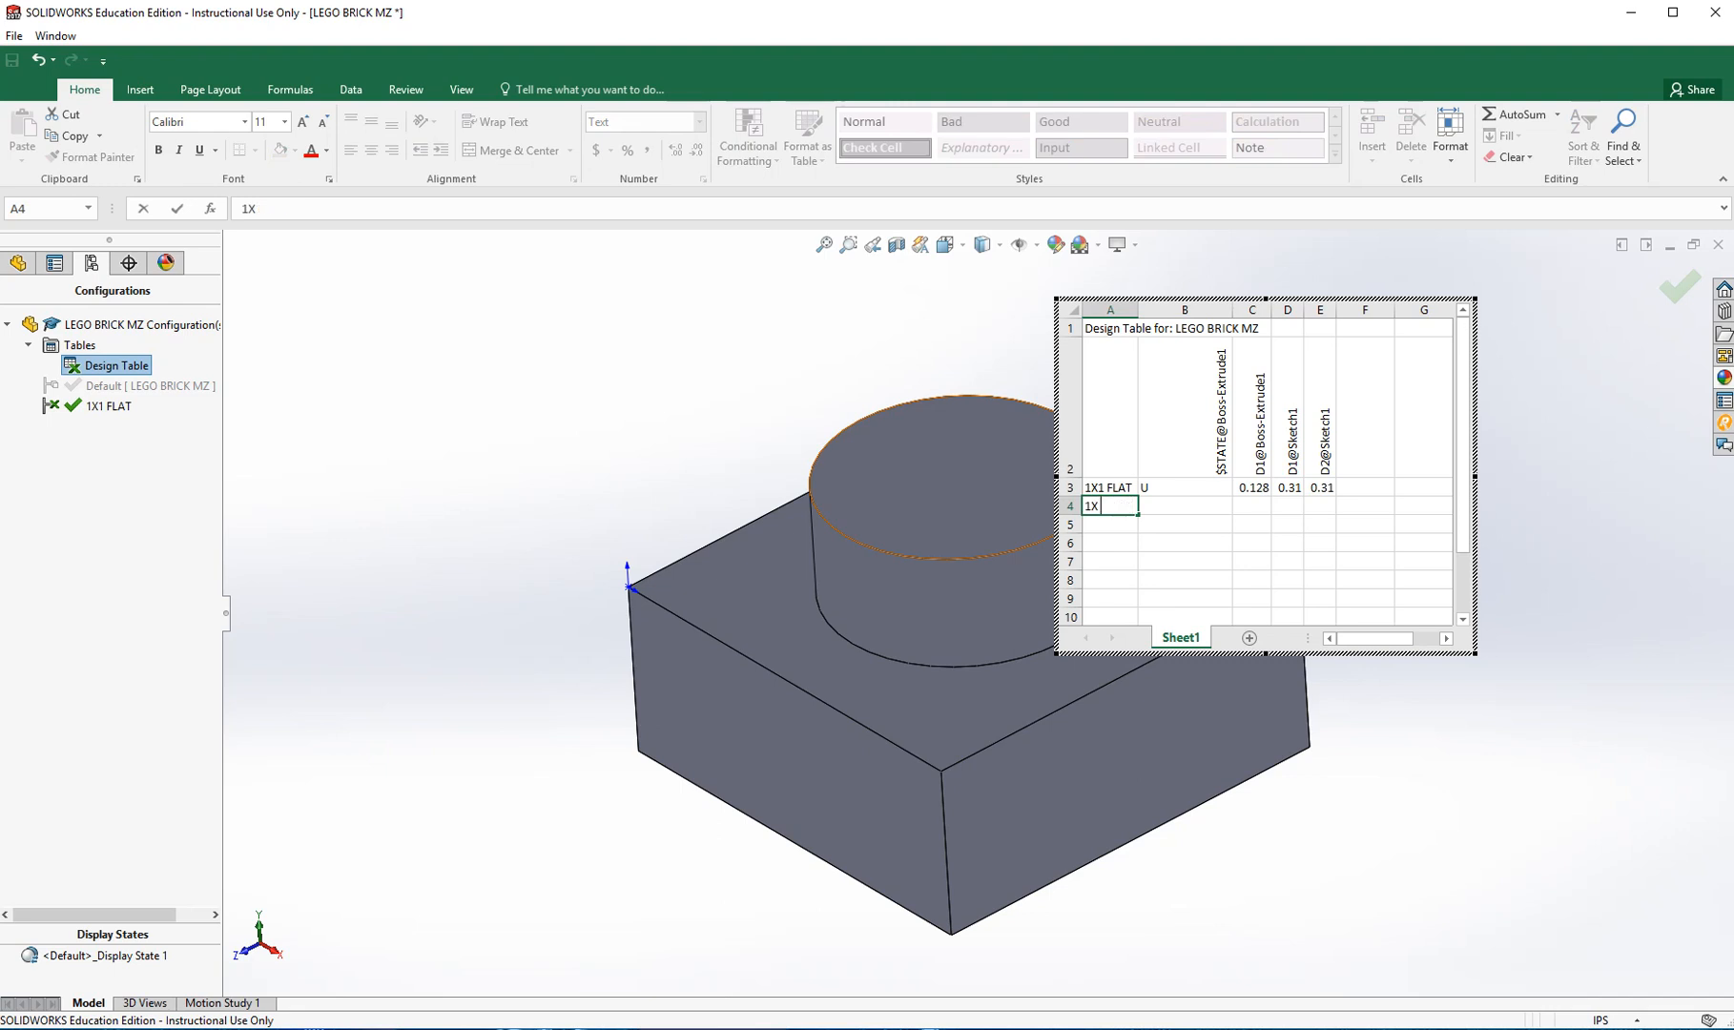
text(2 FLAT)
key(Tab)
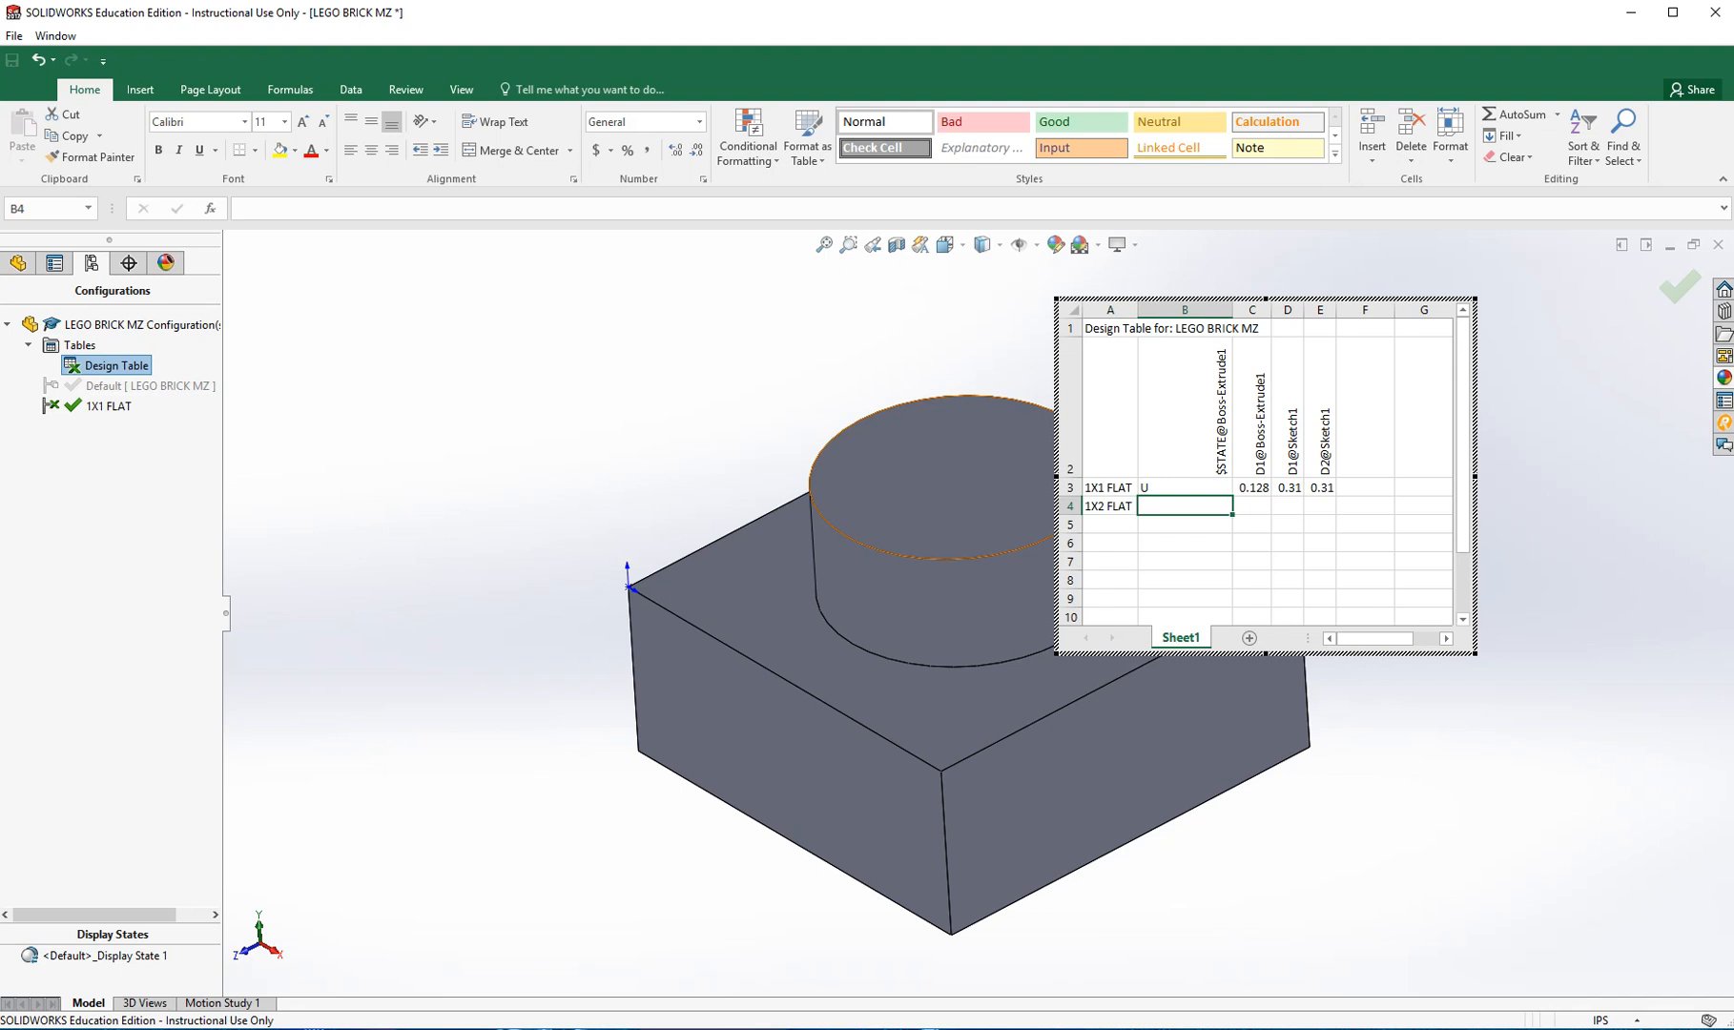
text(U)
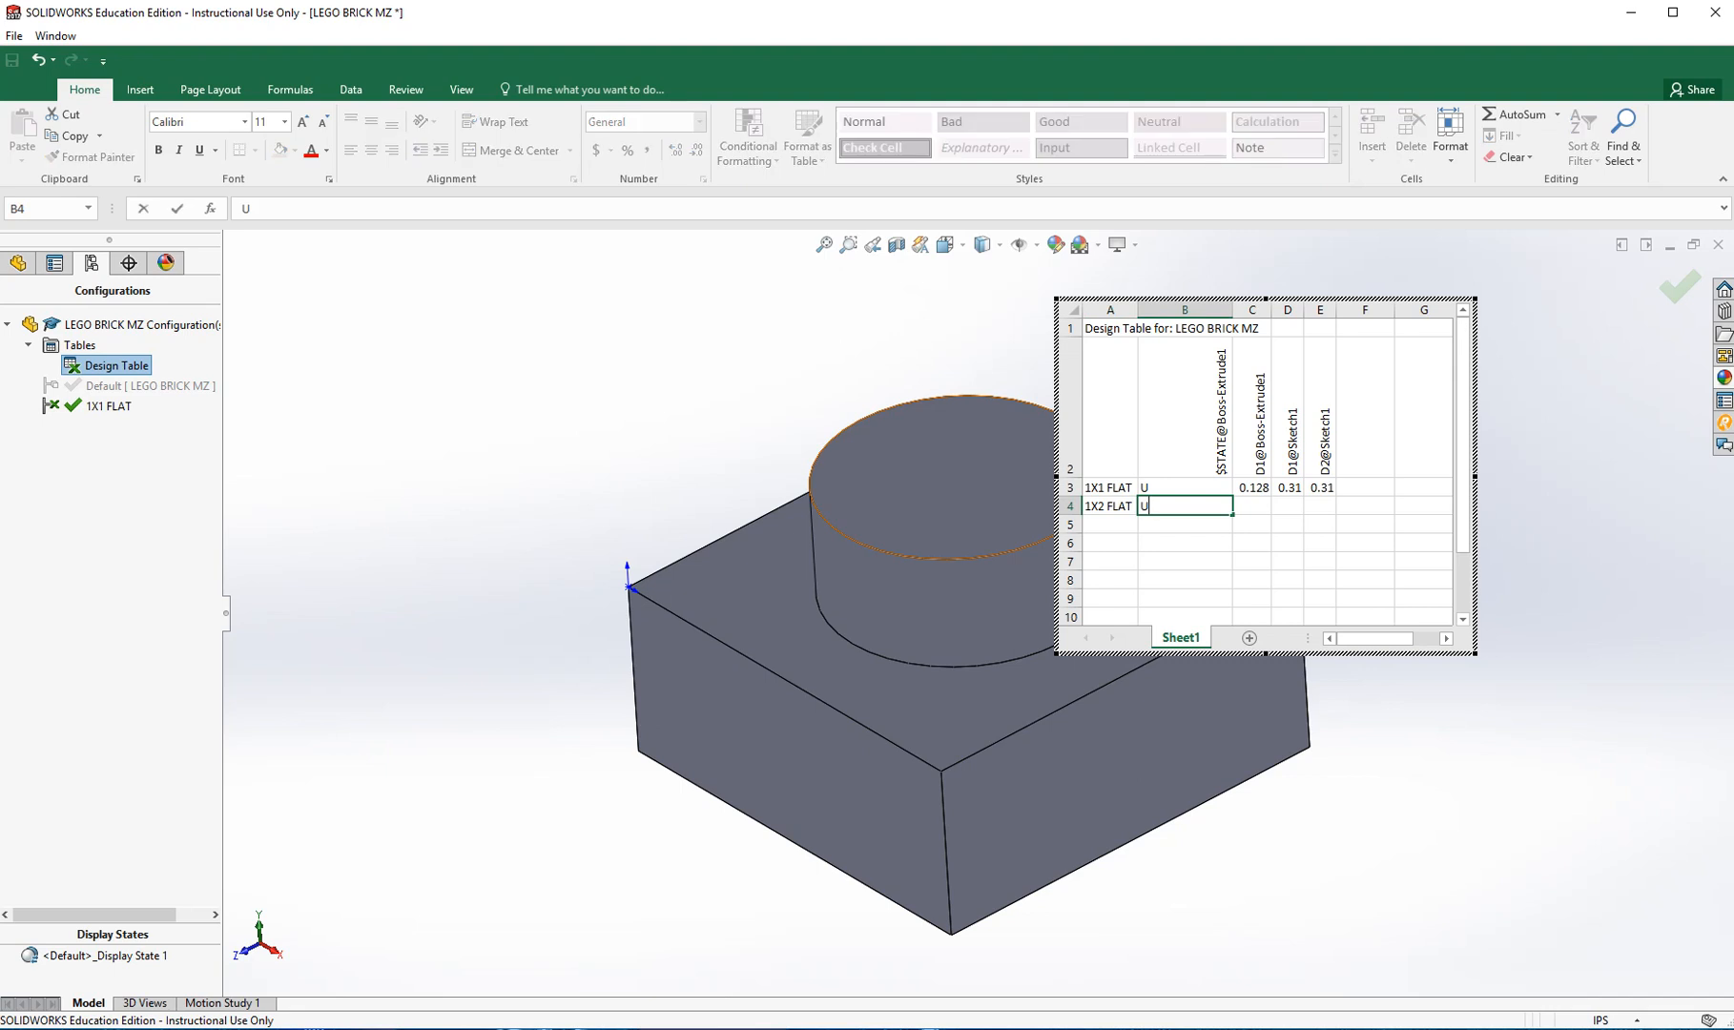
key(Tab)
text(.128)
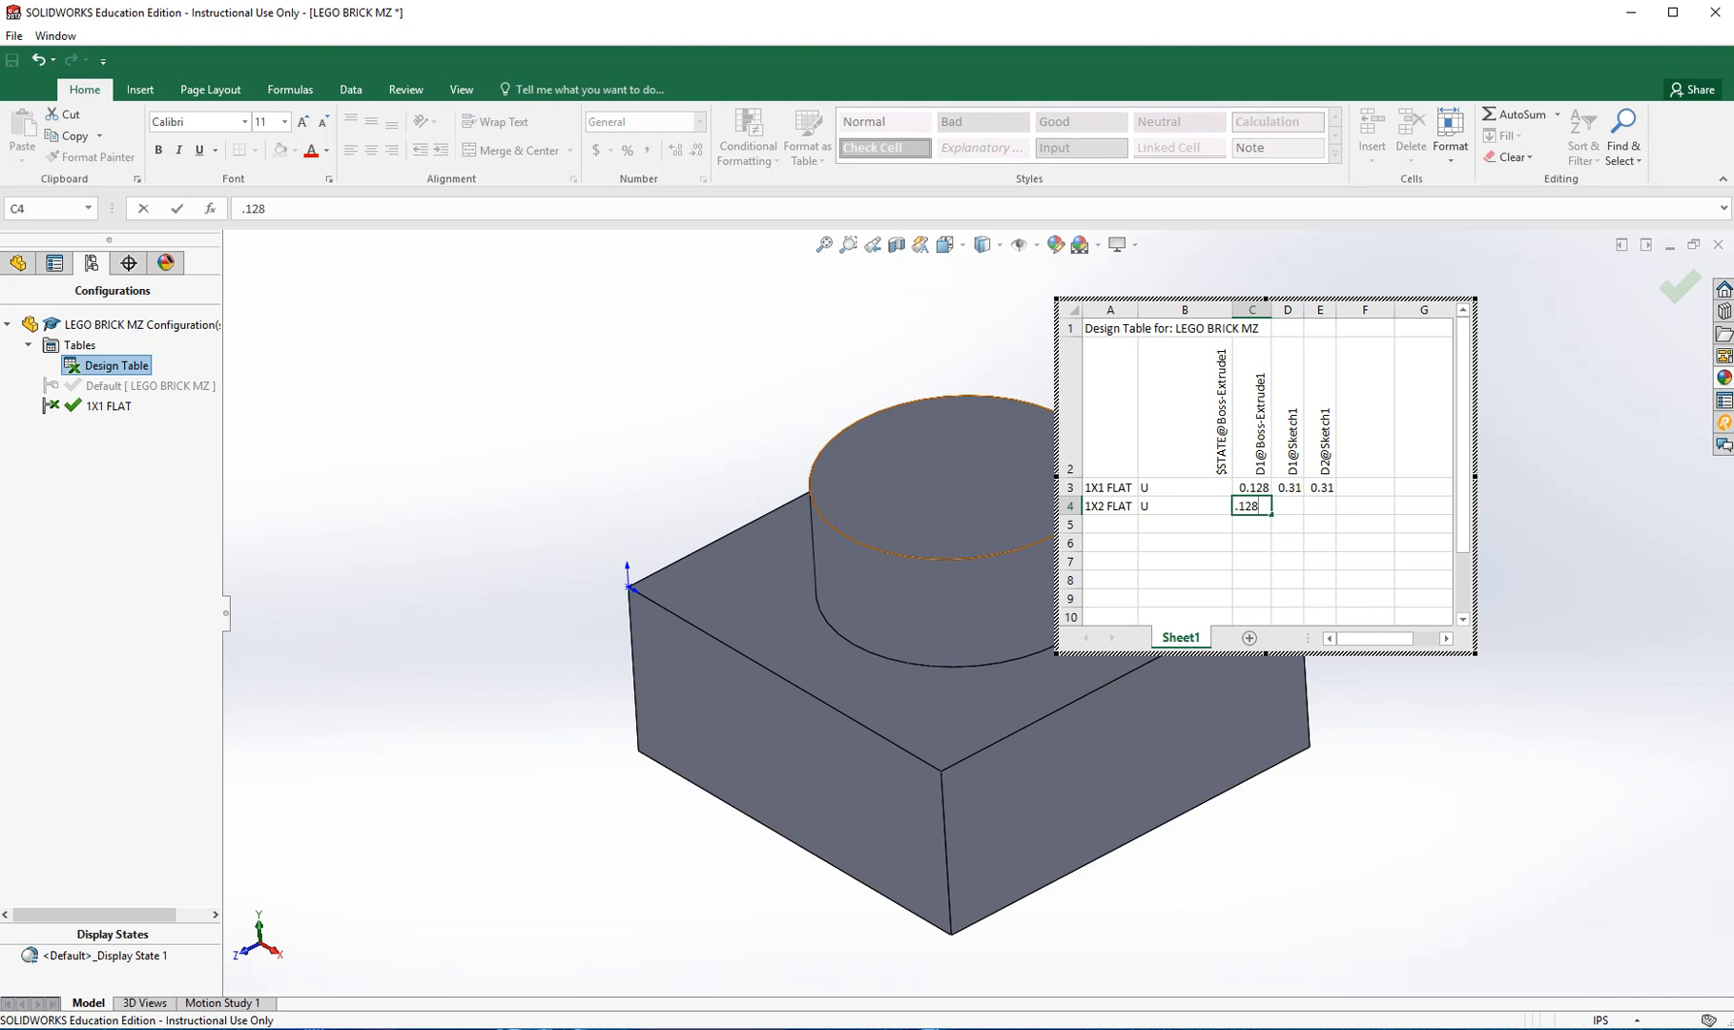
key(Tab)
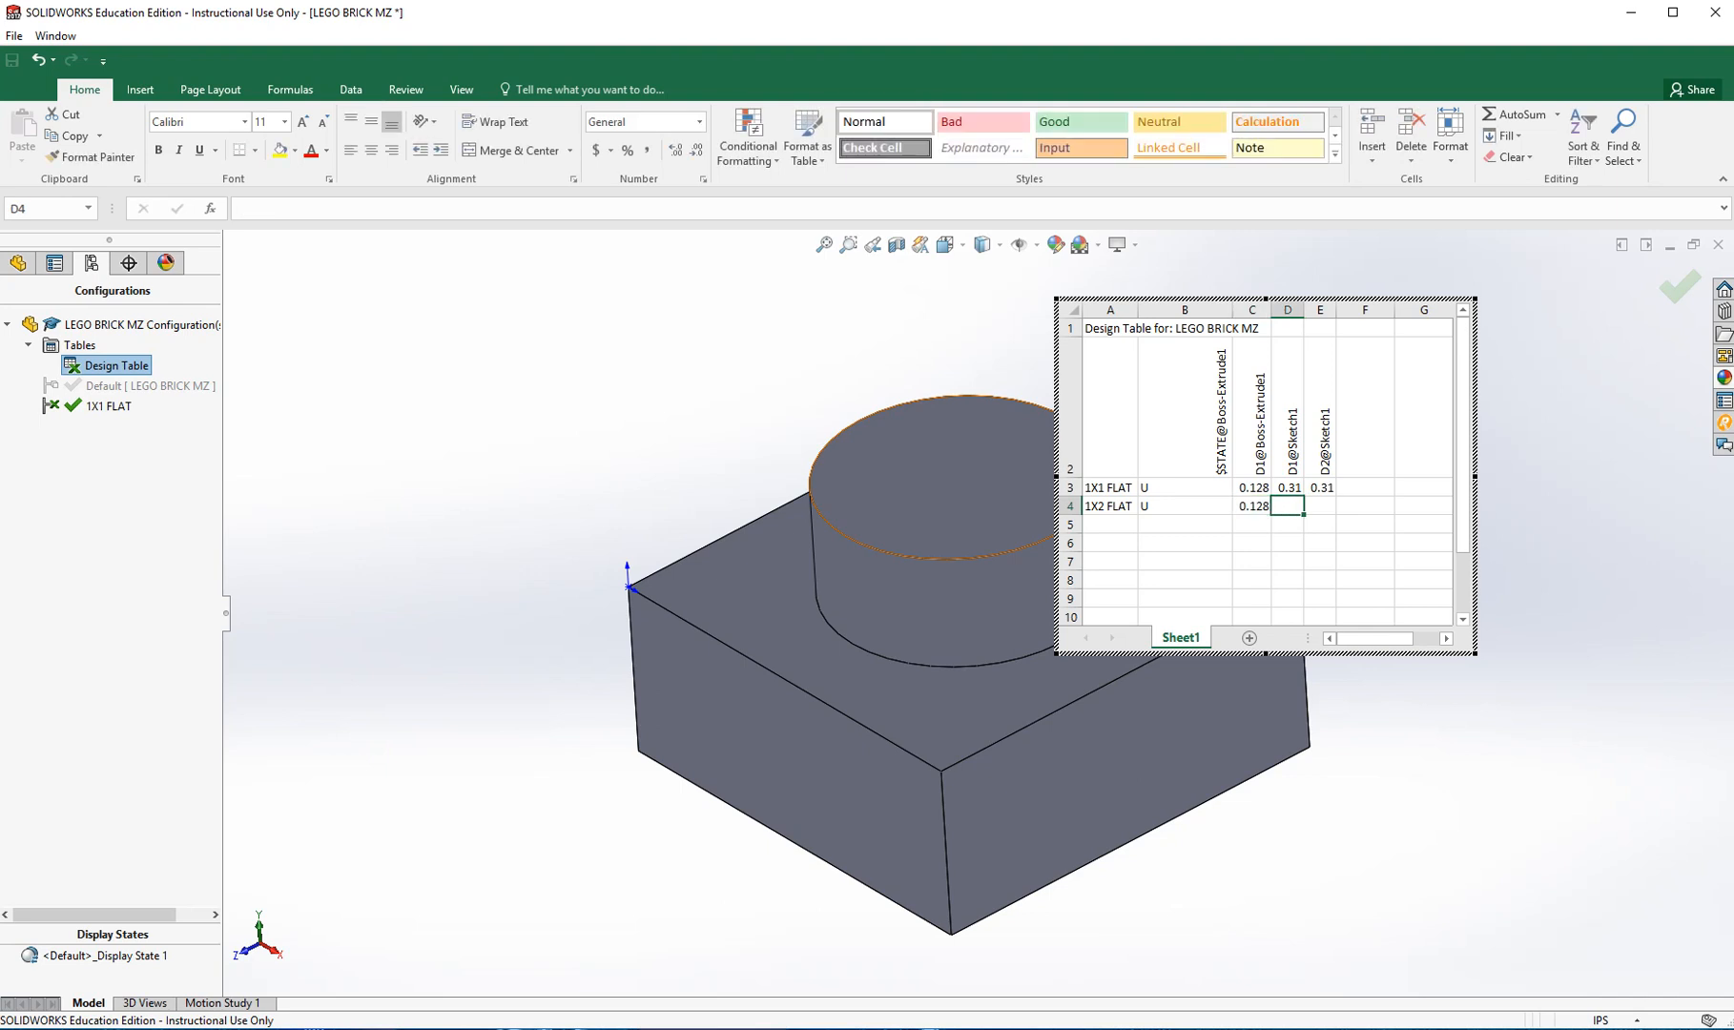
text(.31)
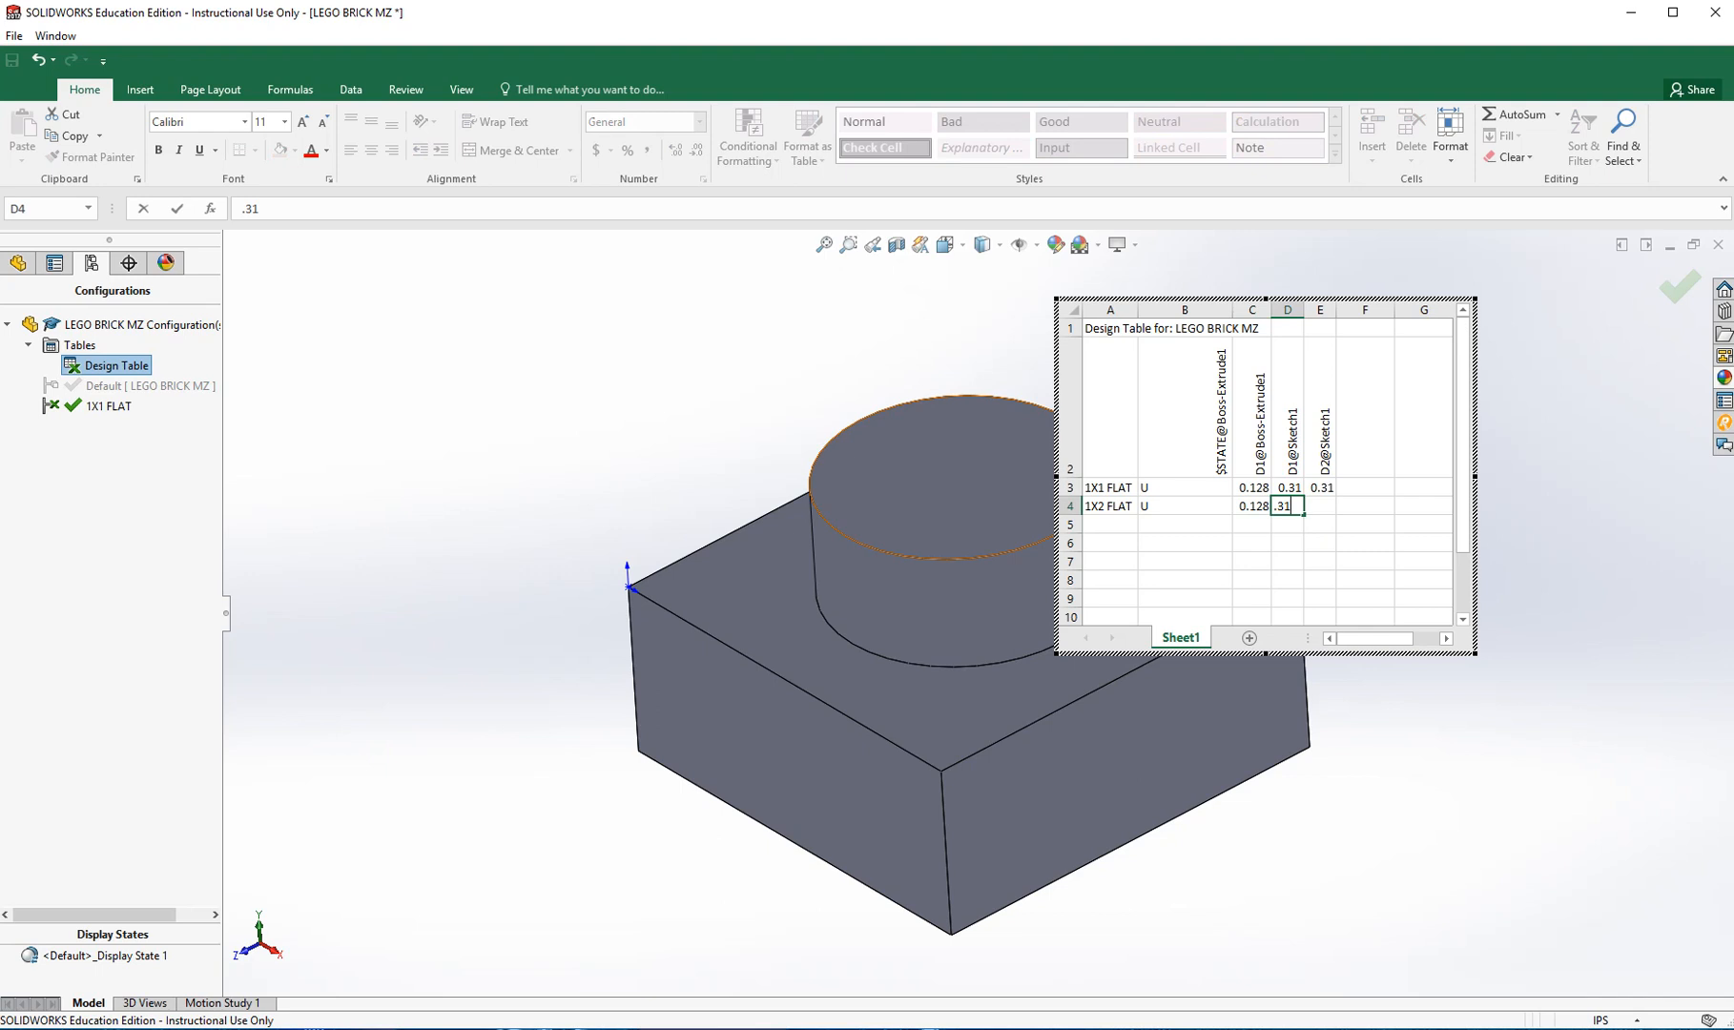
key(Tab)
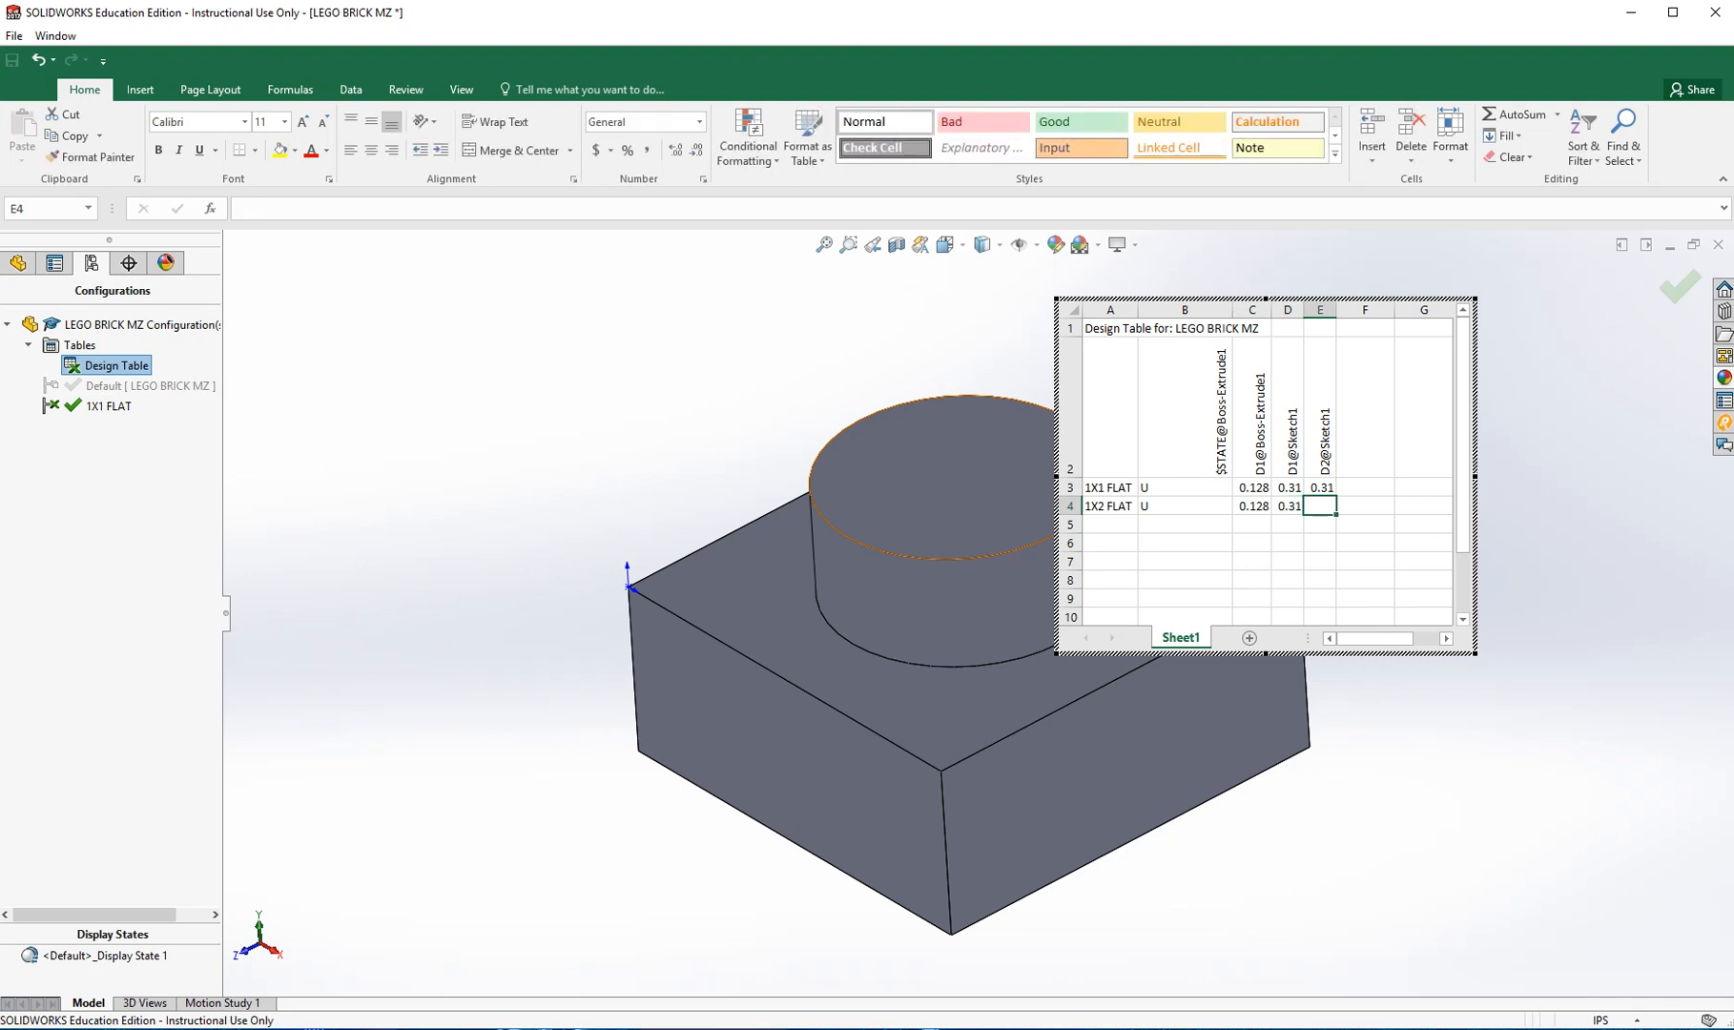
text(.62)
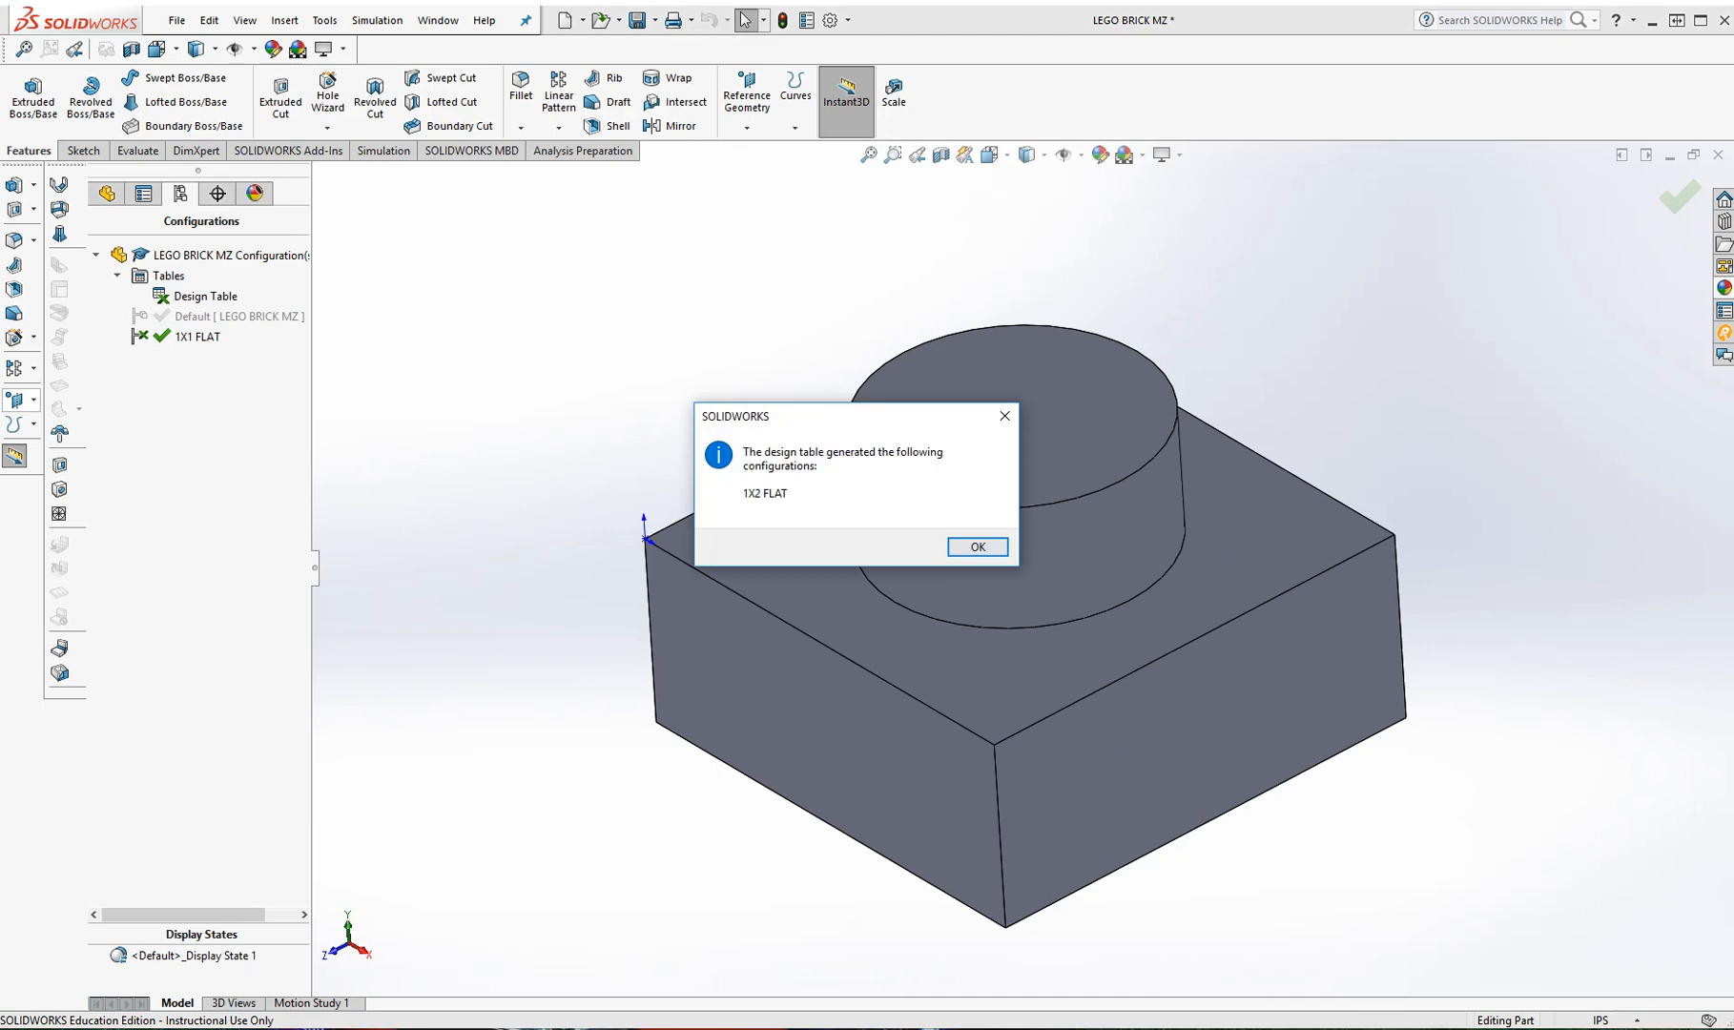
Step: Accept the newly generated configuration, save the part and activate 1X2 FLAT
click(977, 546)
click(637, 20)
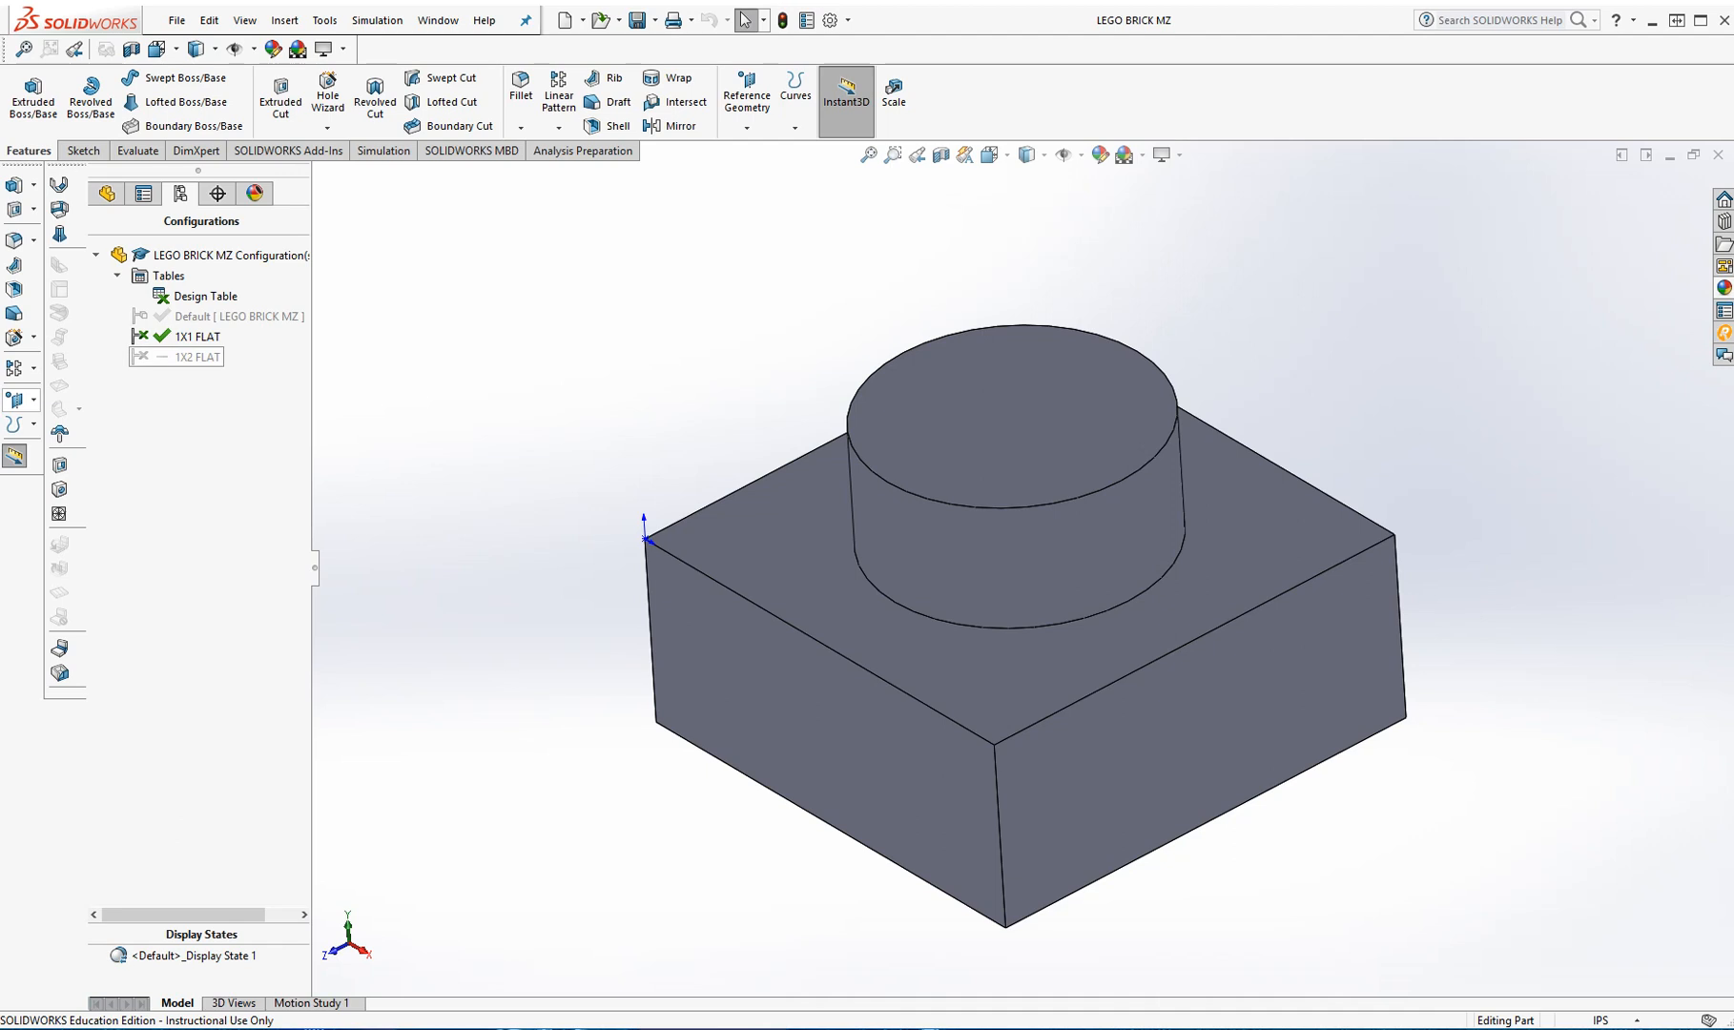
double_click(198, 356)
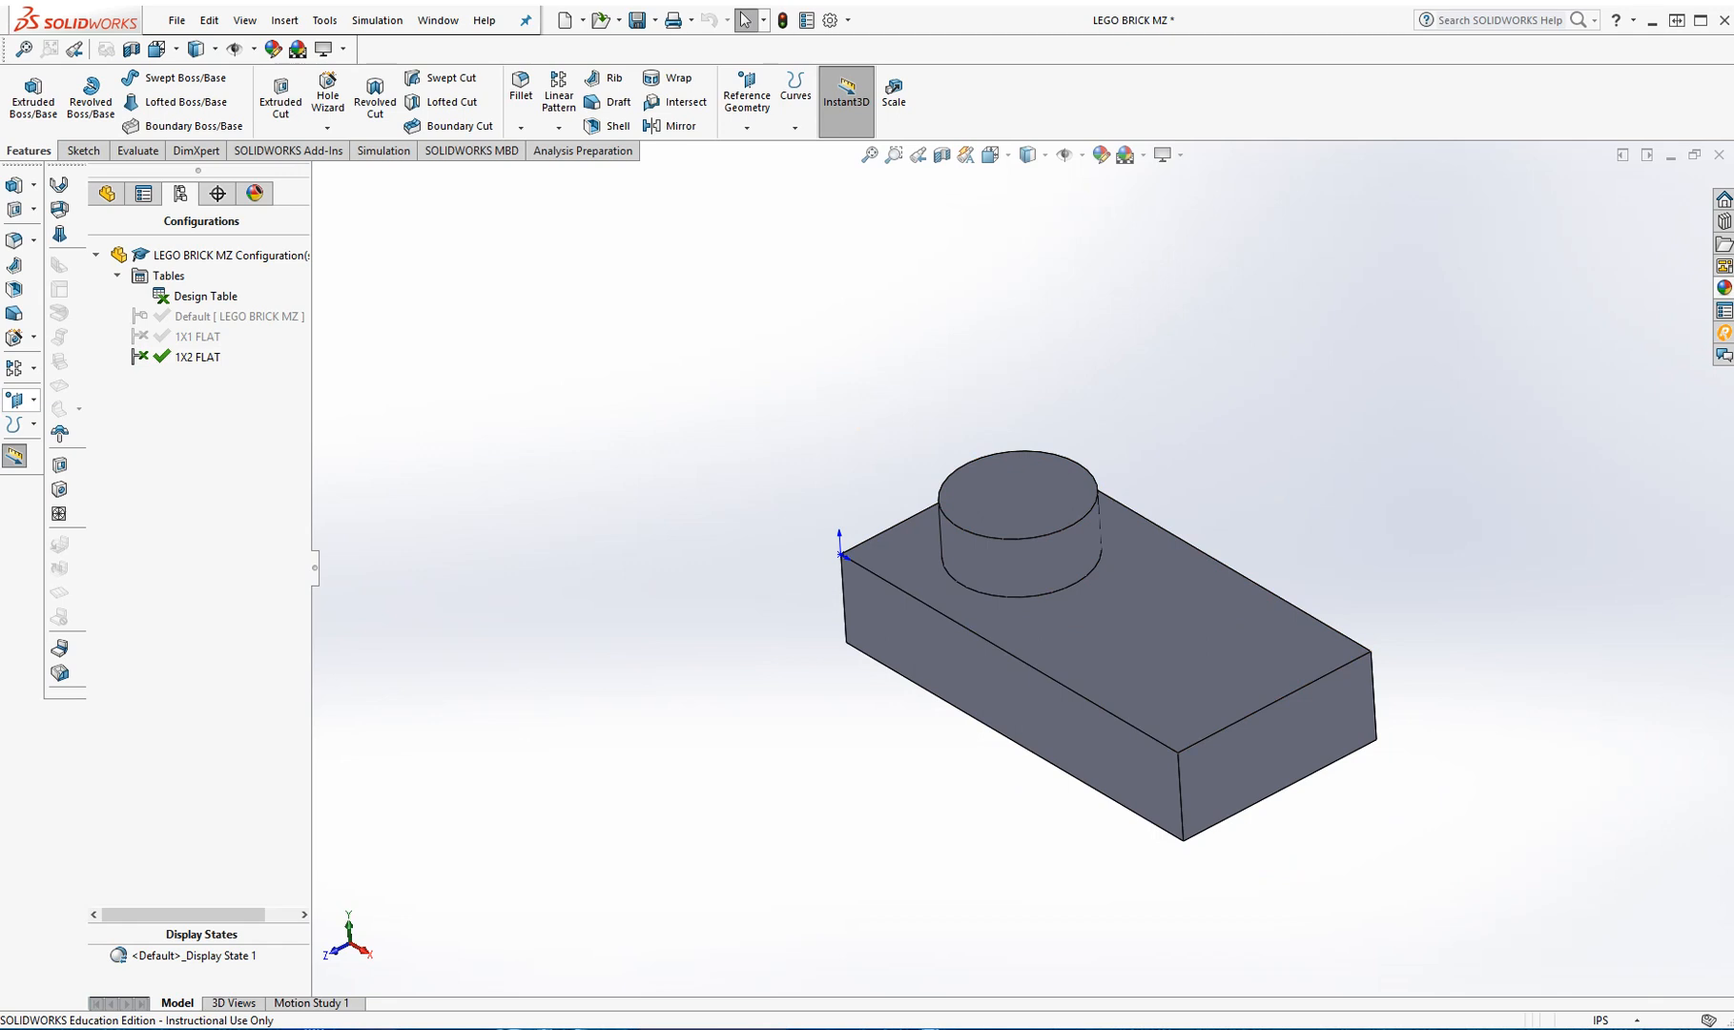
Step: Add a 2X2 FLAT configuration row to the design table with state U, height 0.128, D1@Sketch1 0.62 and D2@Sketch1 0.62, and close the table
right_click(195, 295)
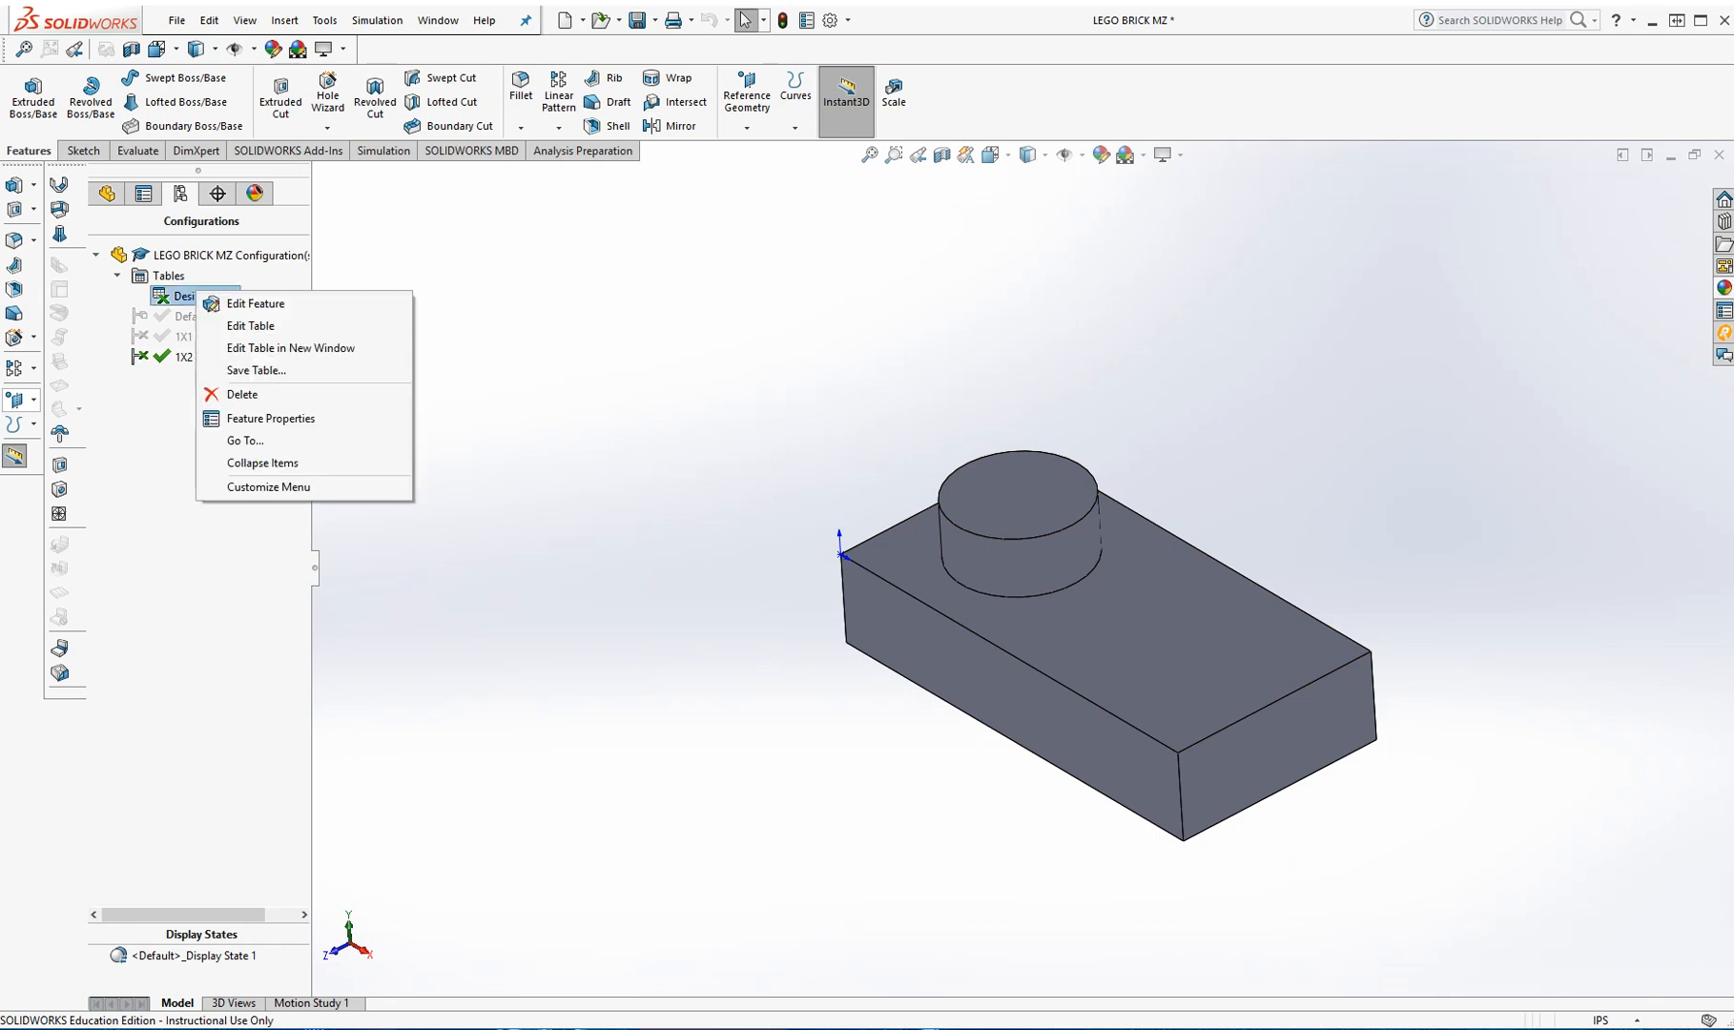
click(250, 325)
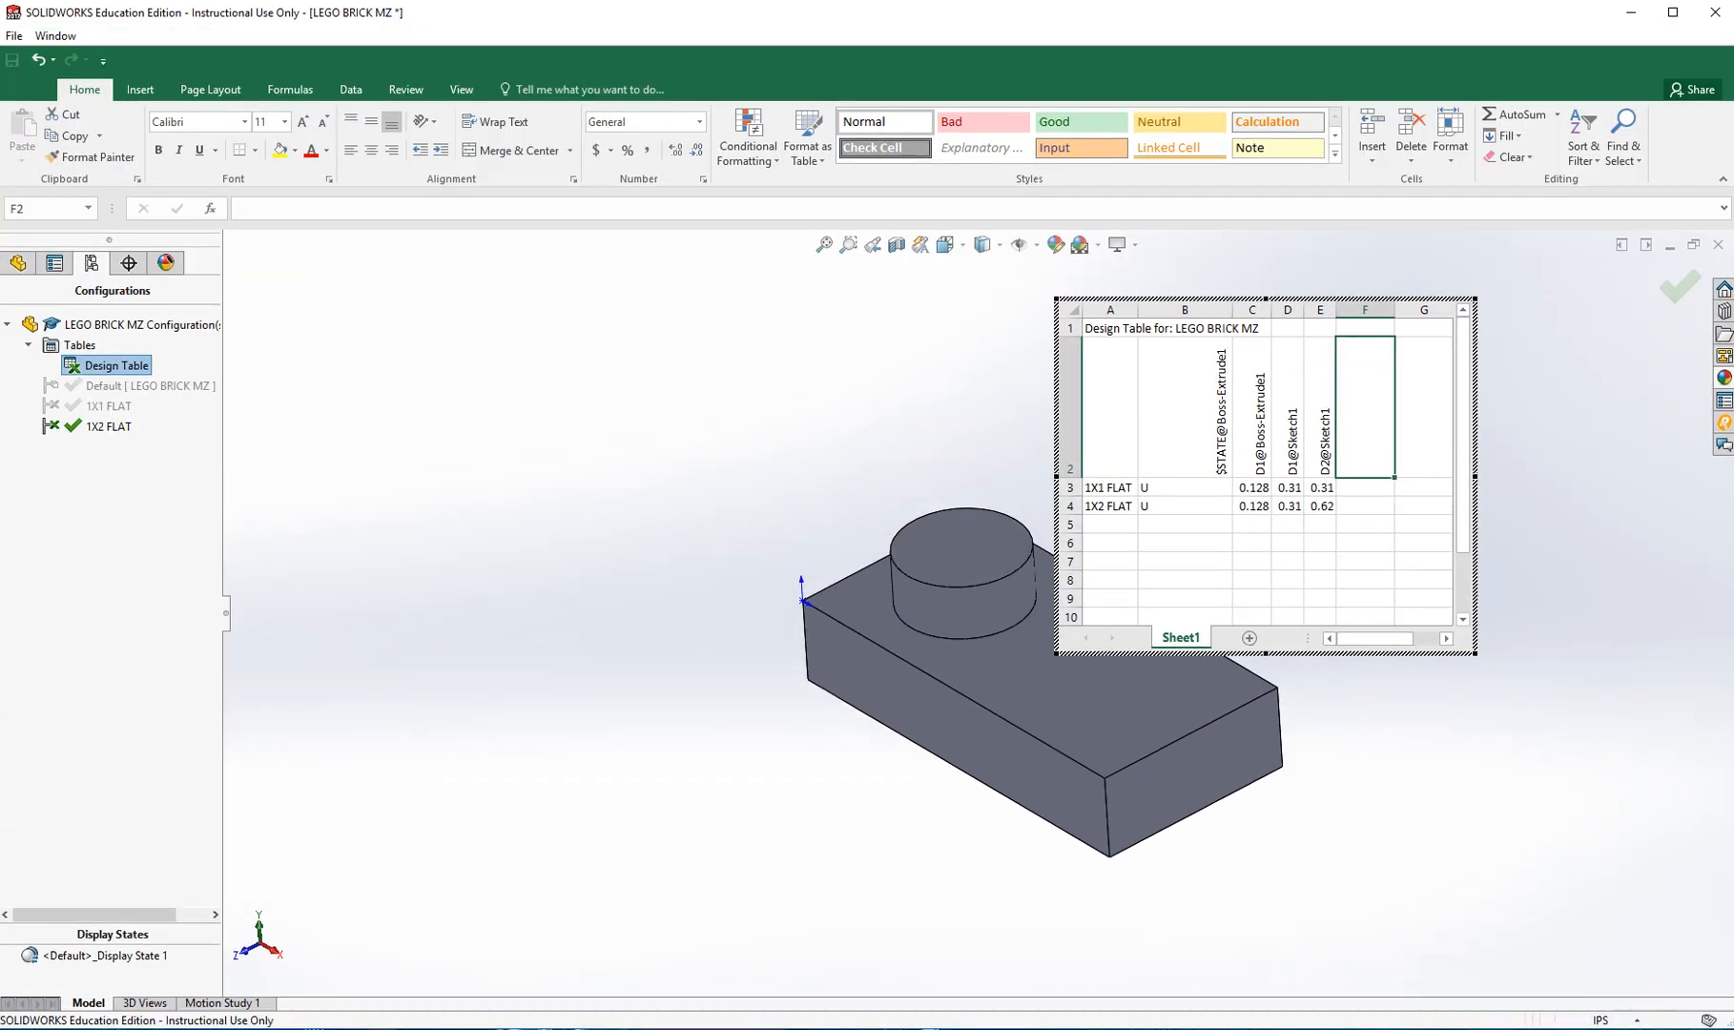
click(1109, 524)
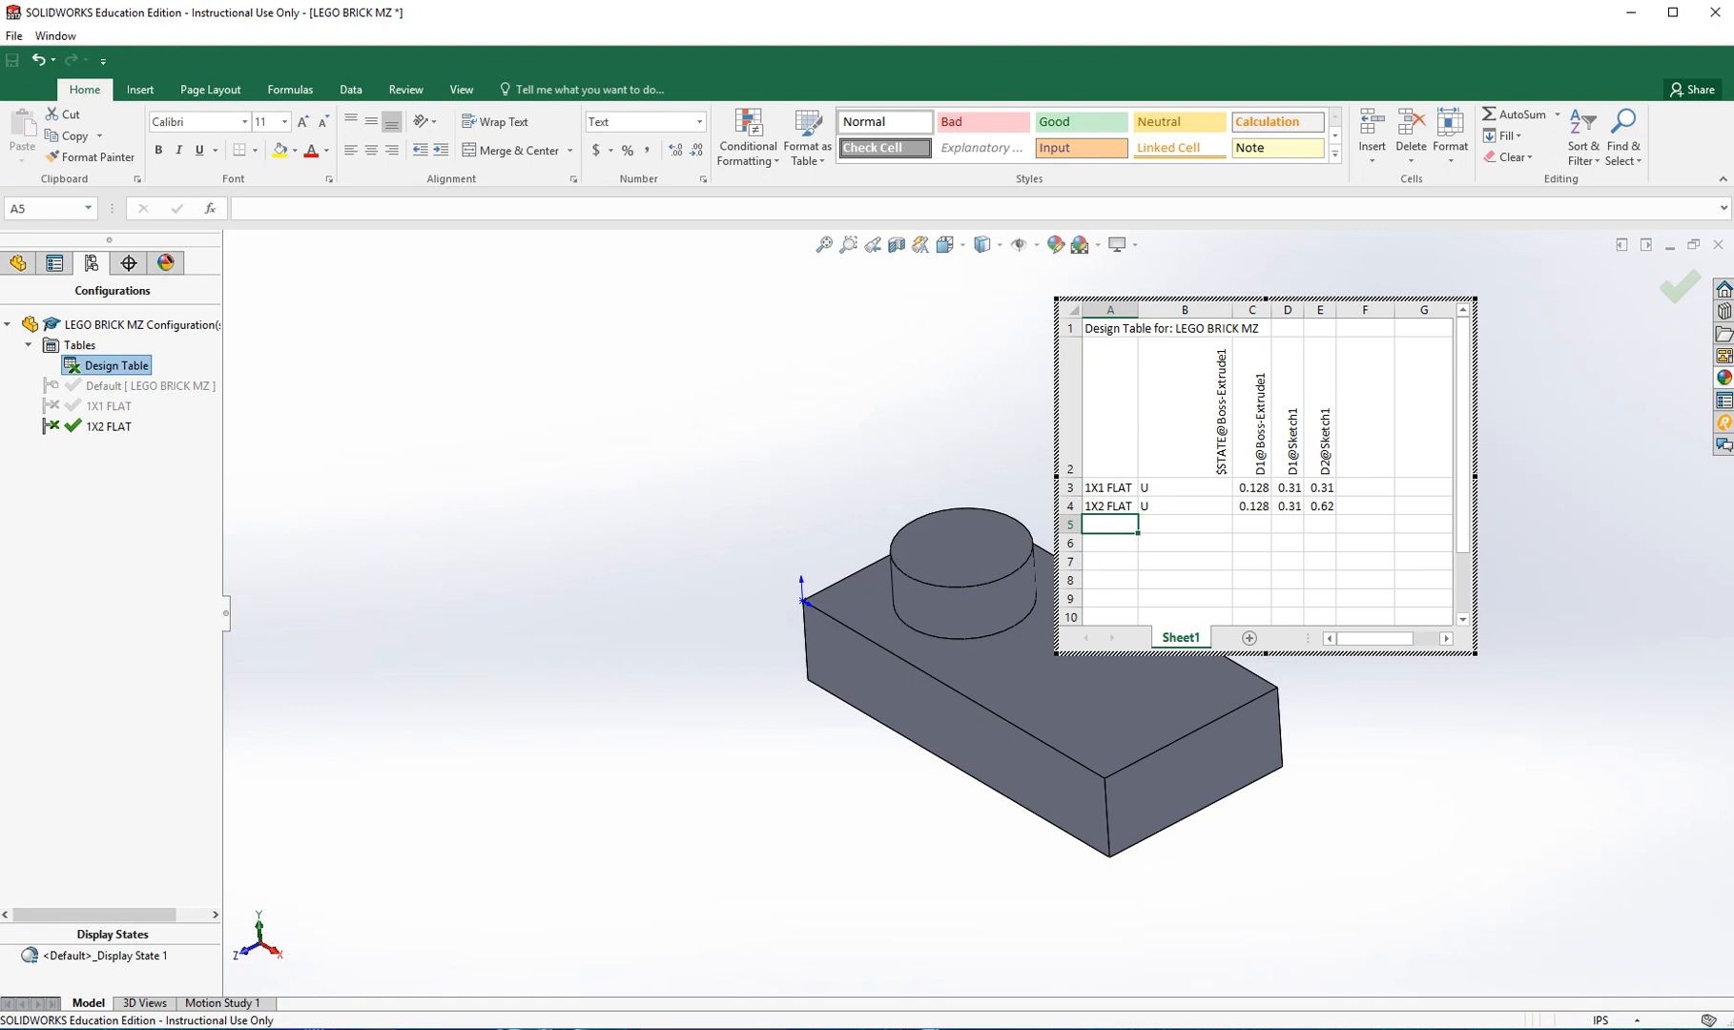
text(2X2 FLAT)
key(Tab)
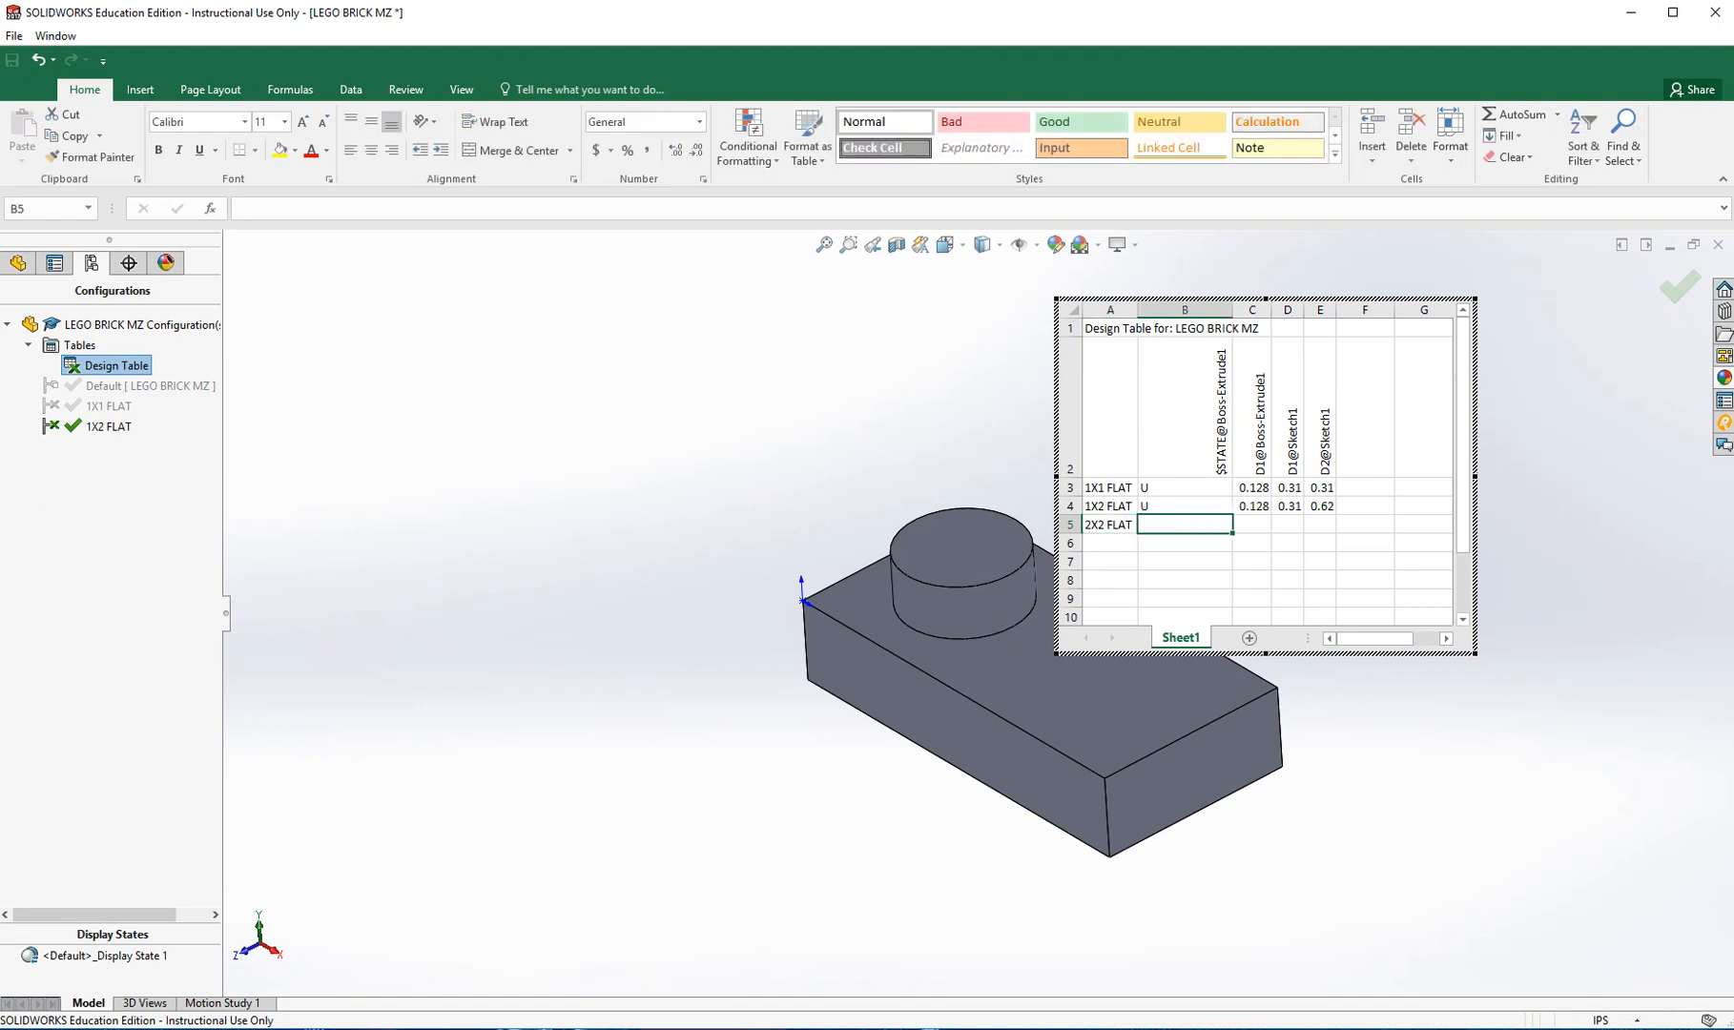
text(U)
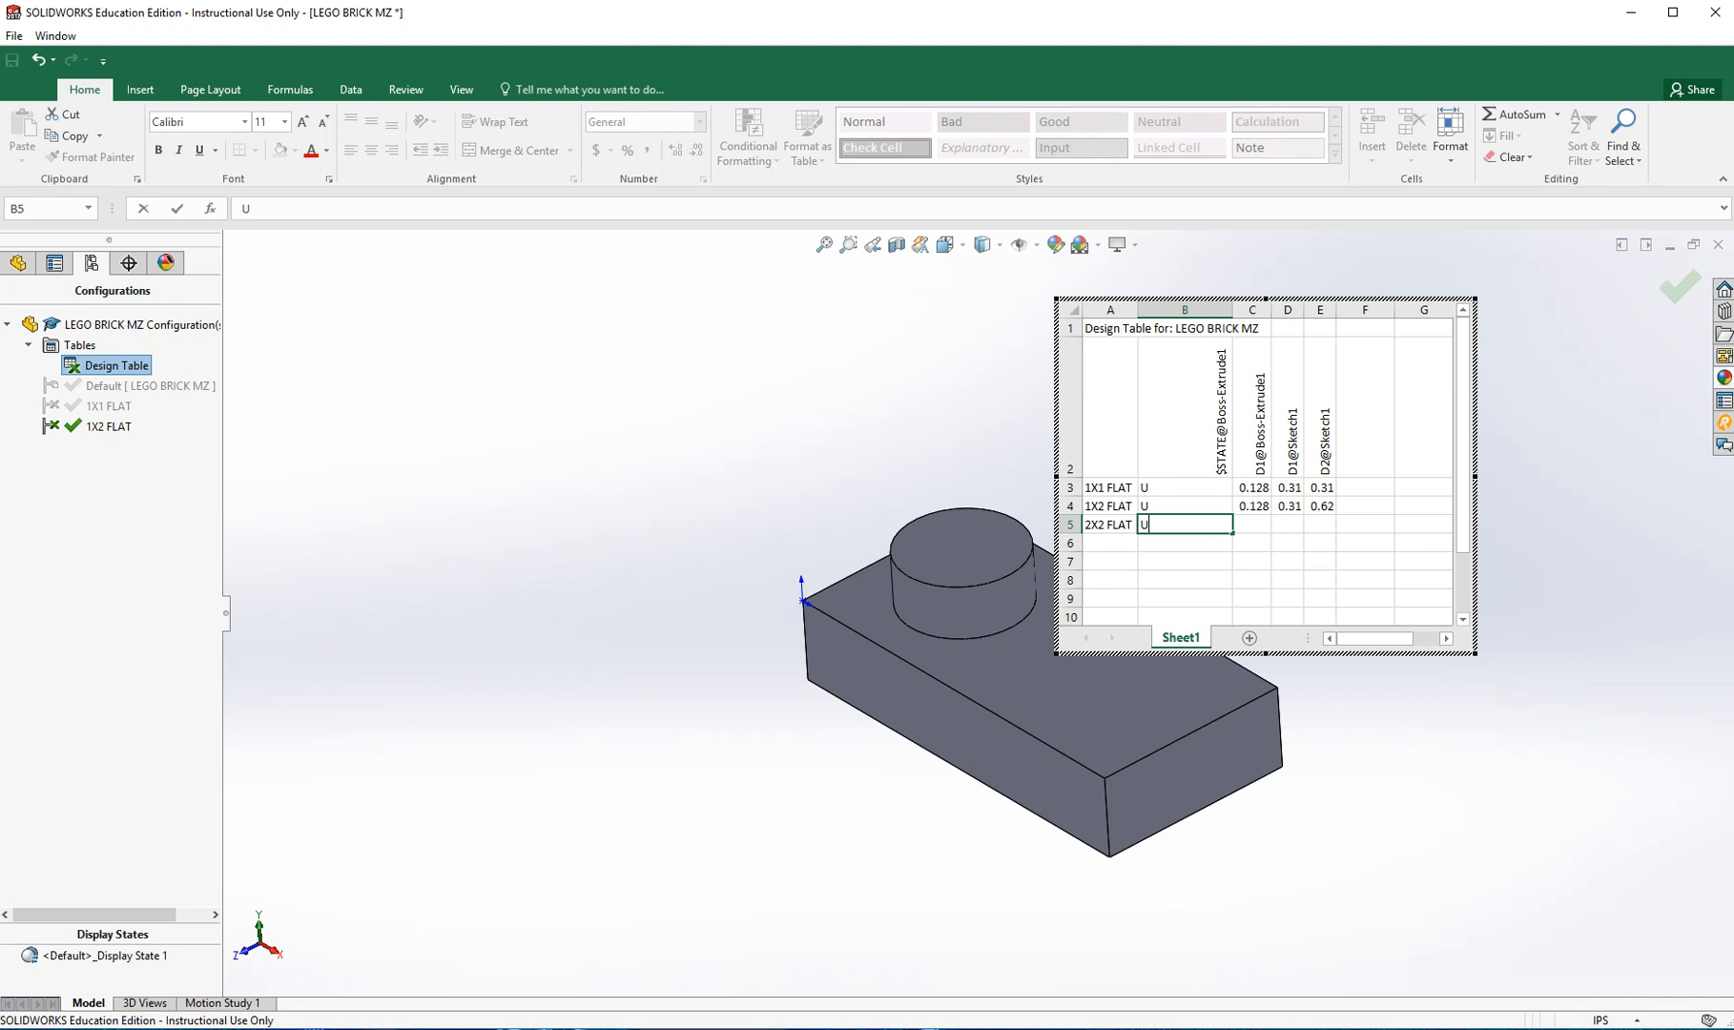
key(Tab)
text(.128)
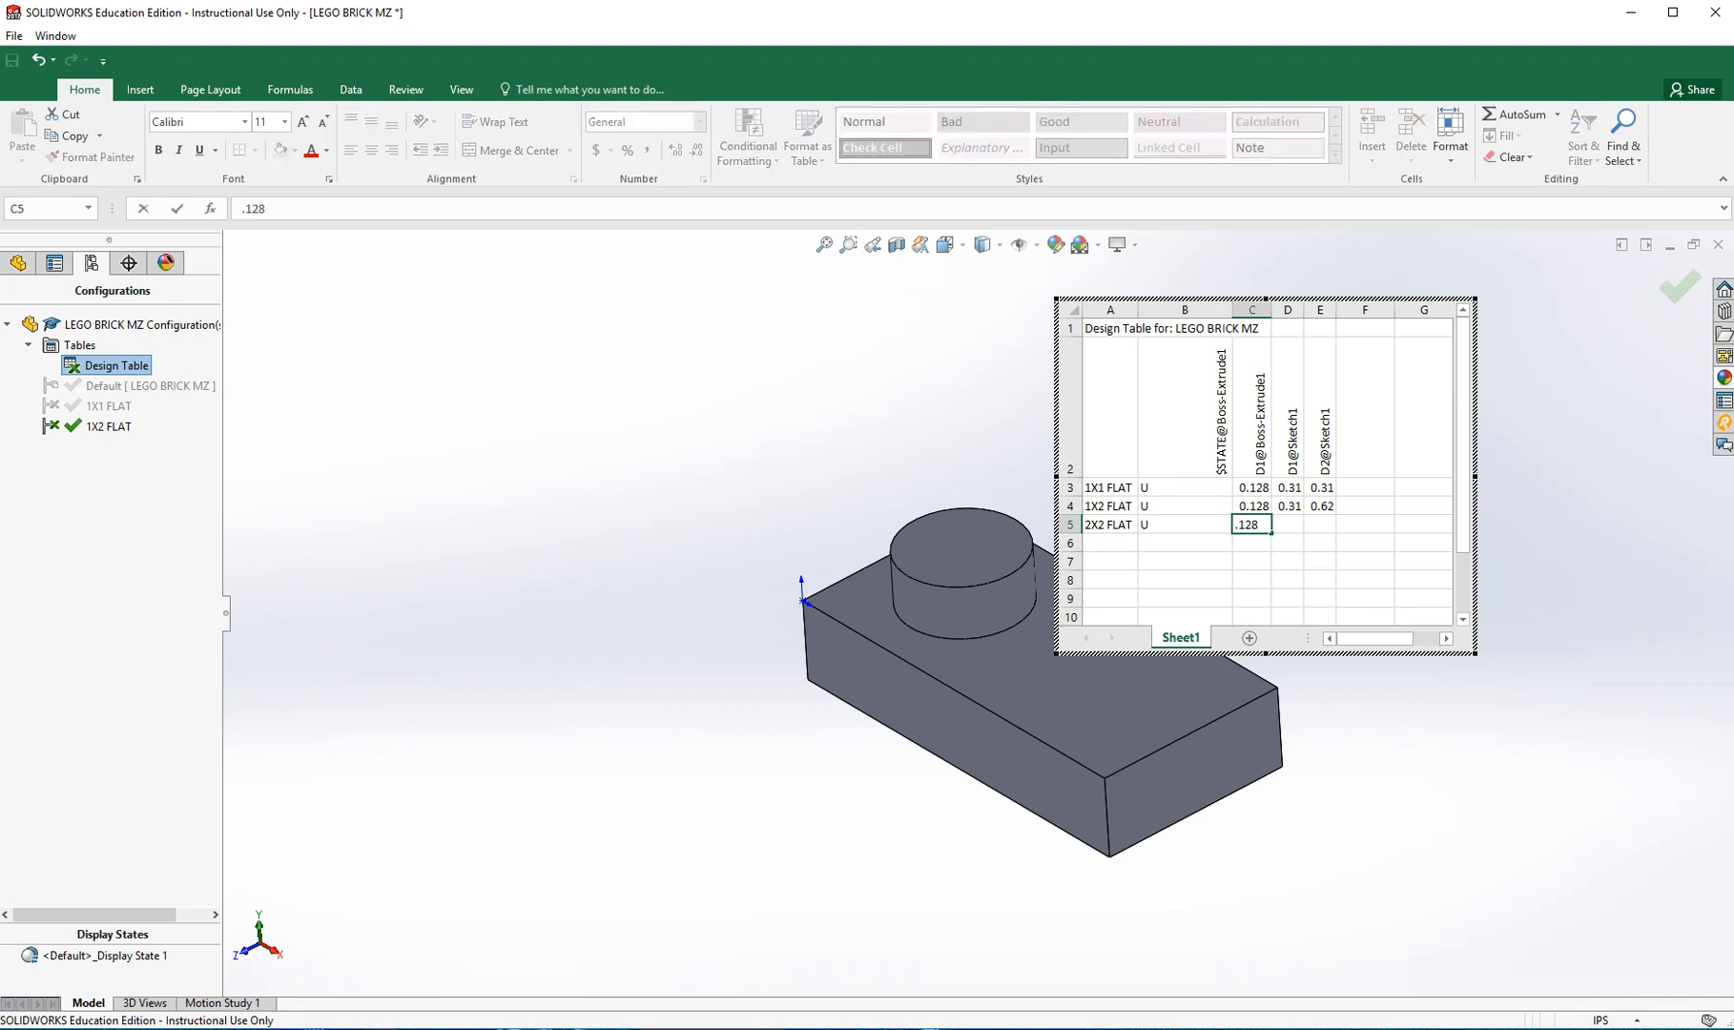
key(Tab)
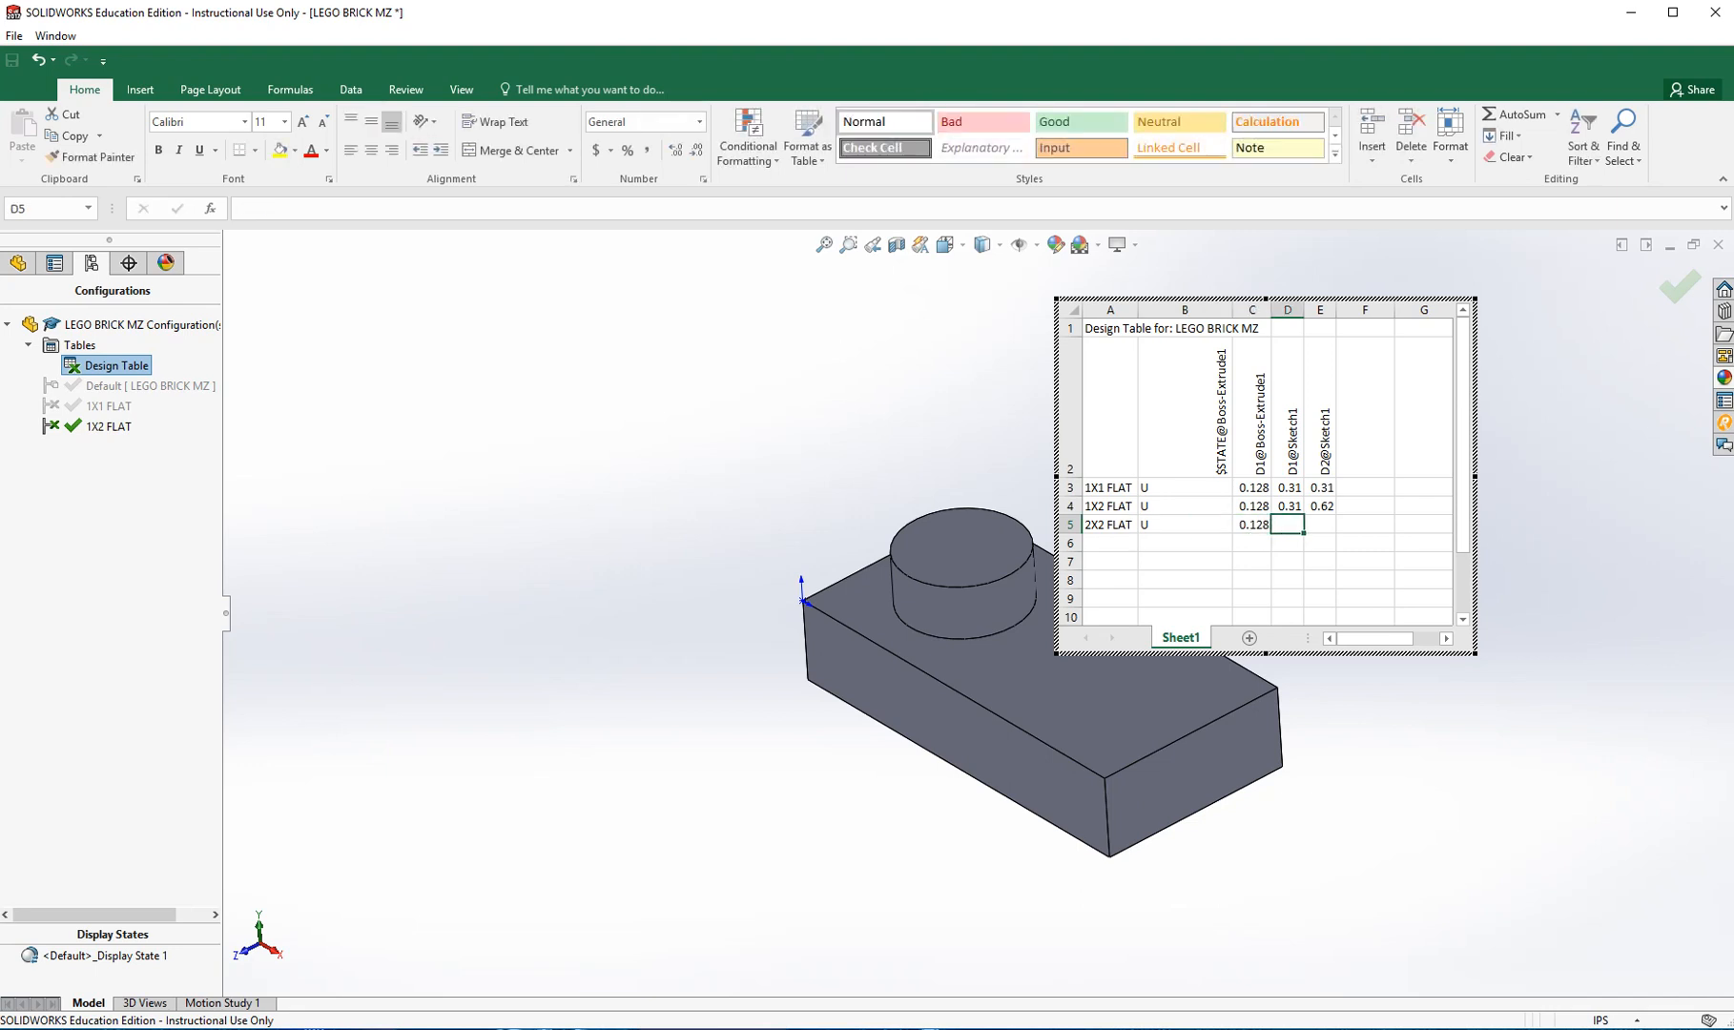
text(.62)
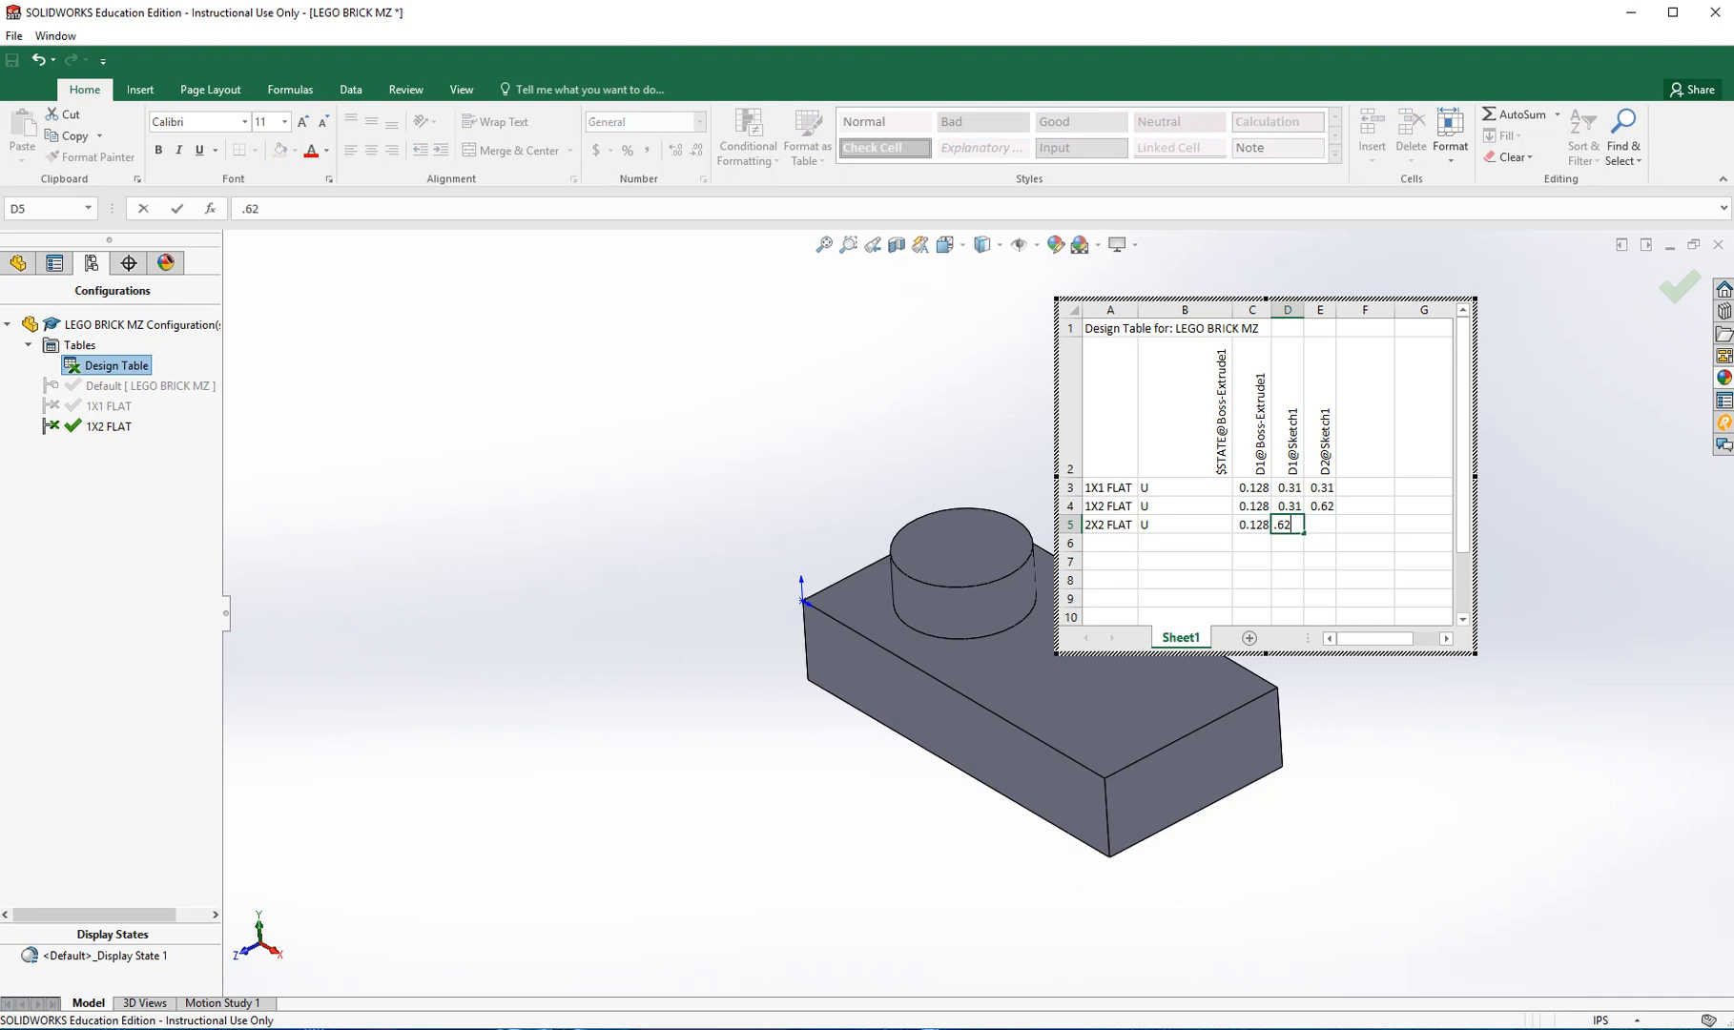
key(Tab)
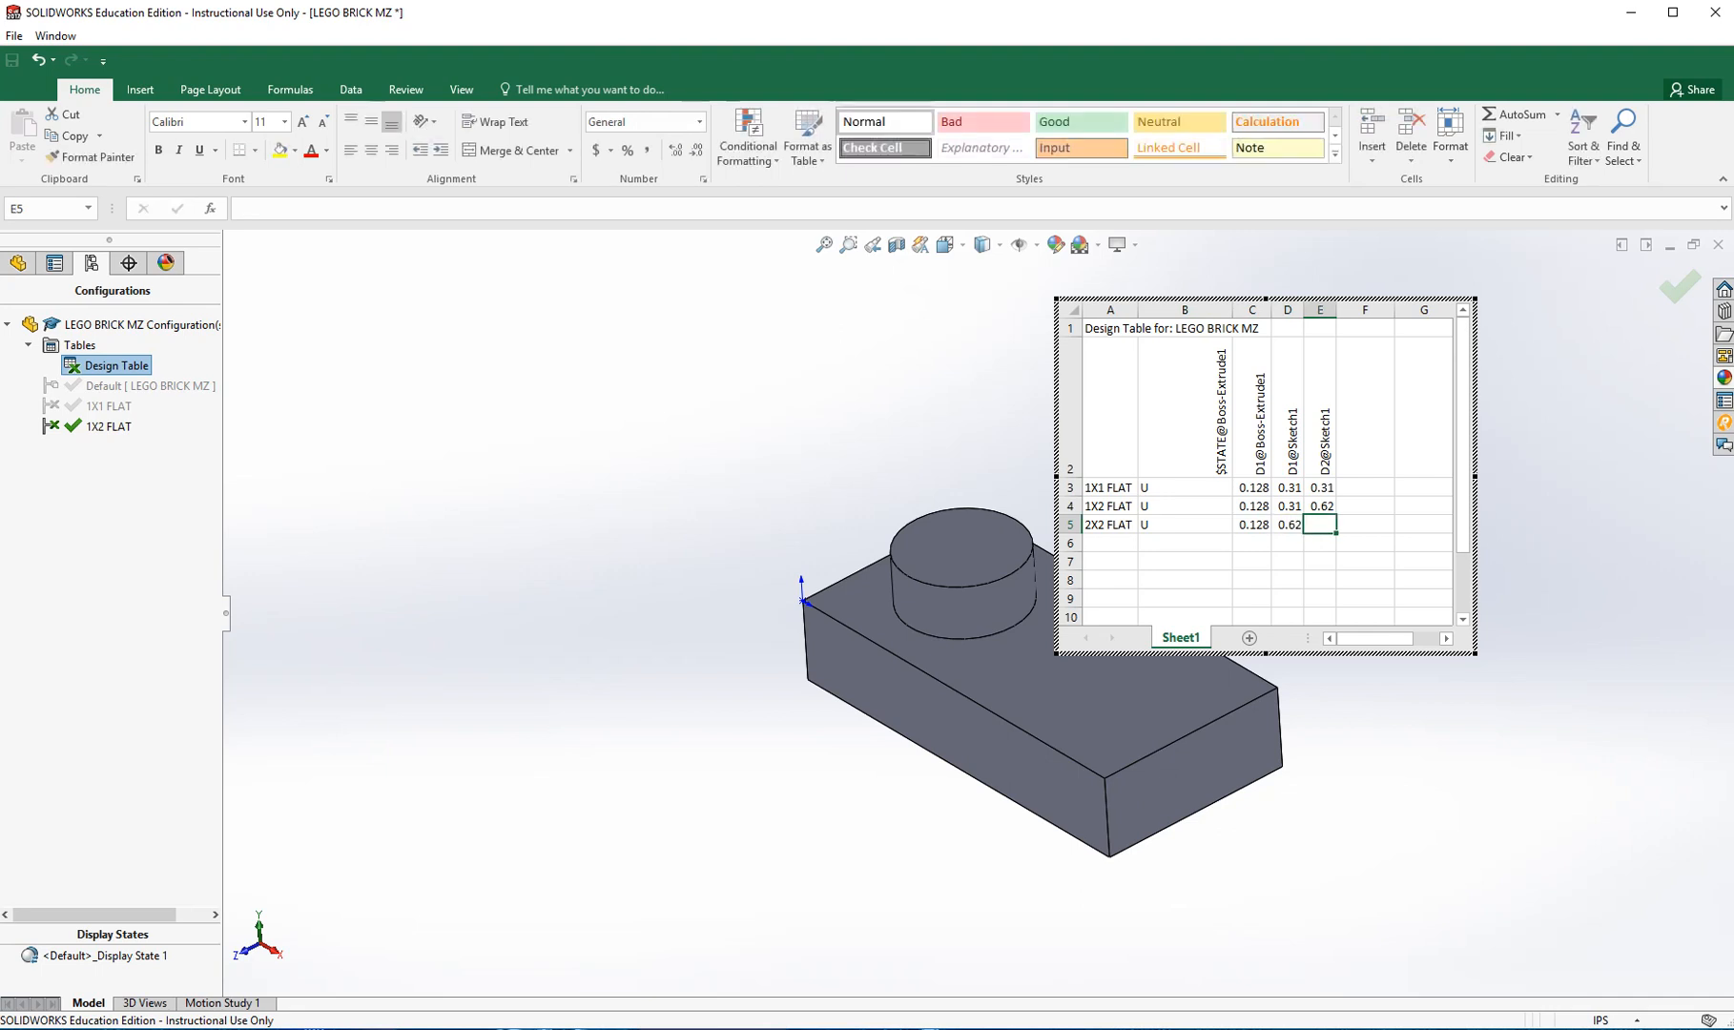
text(.62)
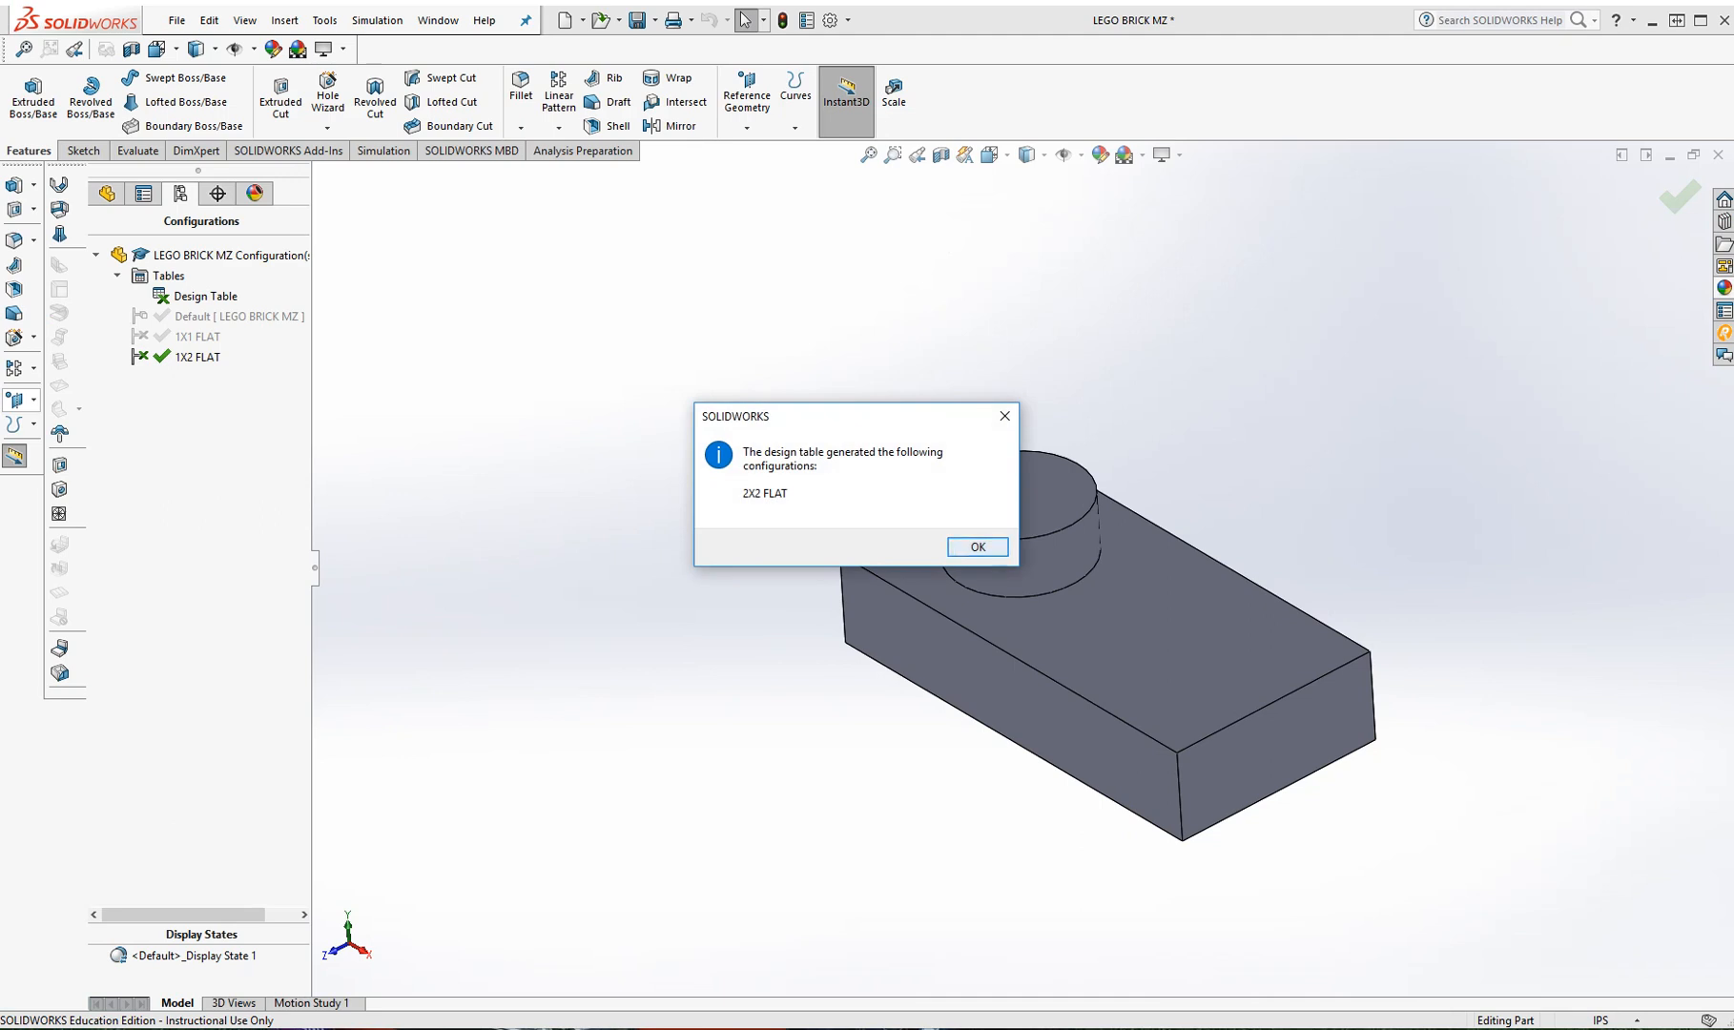
Step: Accept the generated 2X2 FLAT configuration, save the part and activate 2X2 FLAT
click(977, 546)
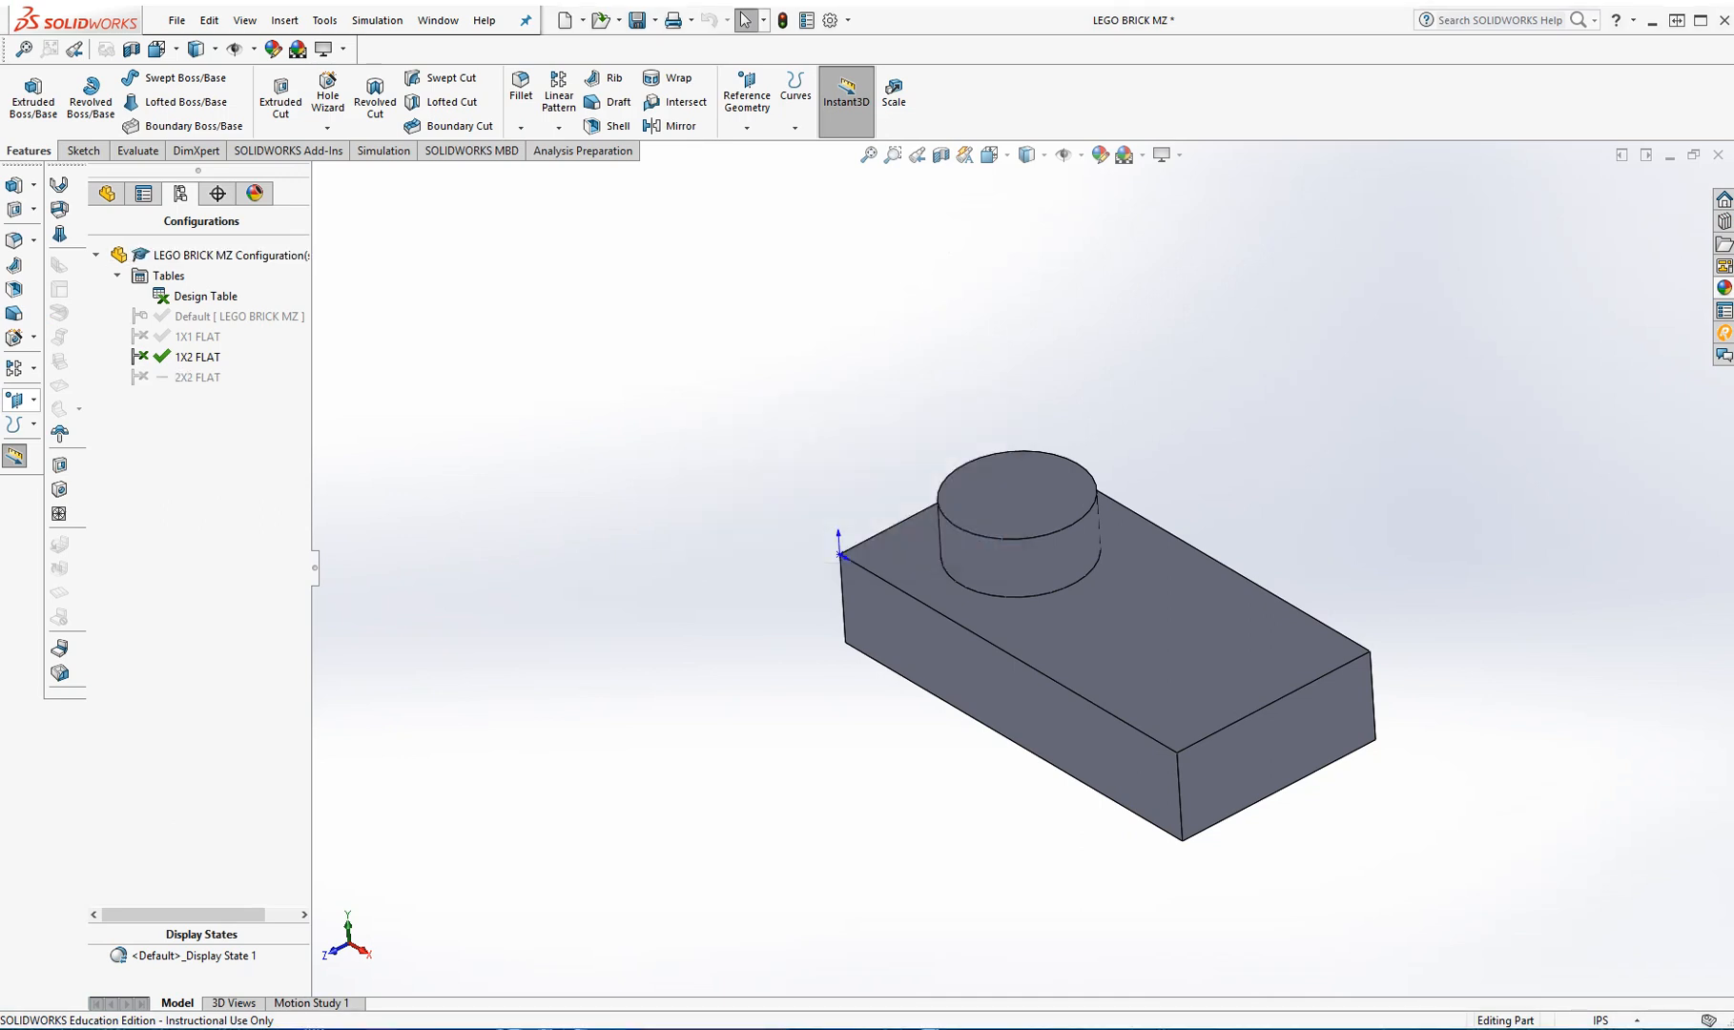
click(637, 20)
double_click(197, 376)
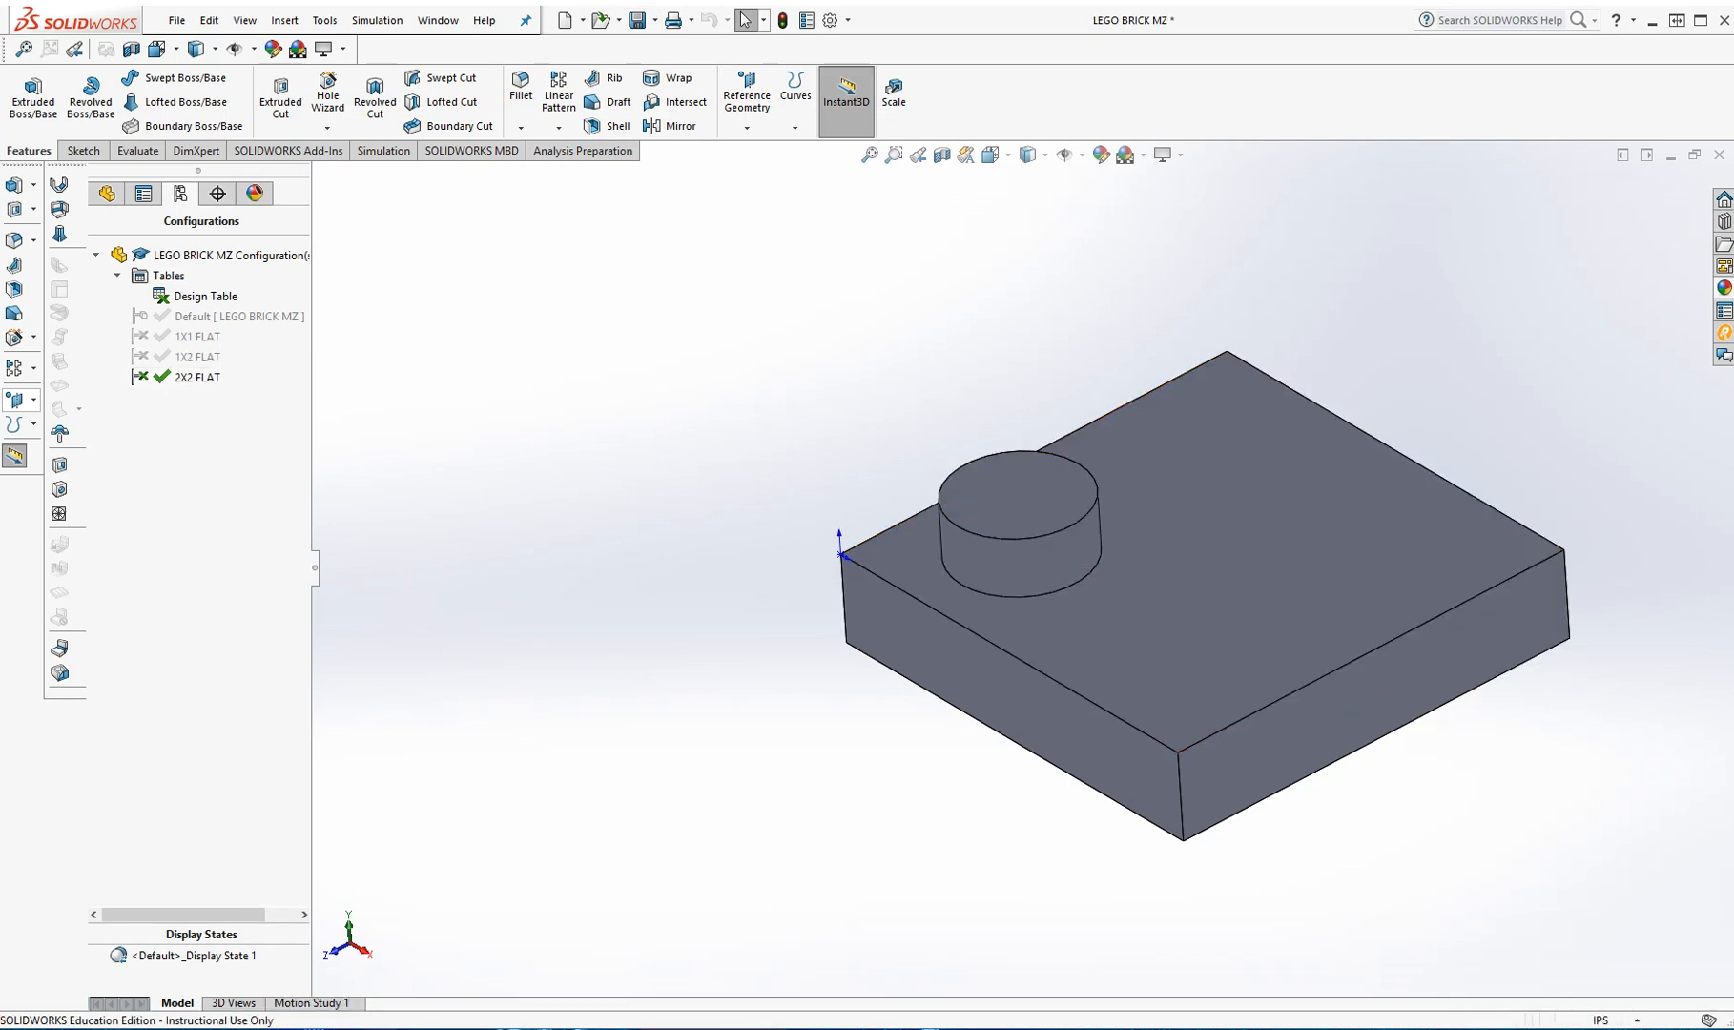
Step: In the 1X2 FLAT configuration, linear-pattern the stud Boss-Extrude2 along the block's long top edge with 0.31 in spacing and 2 instances
double_click(196, 357)
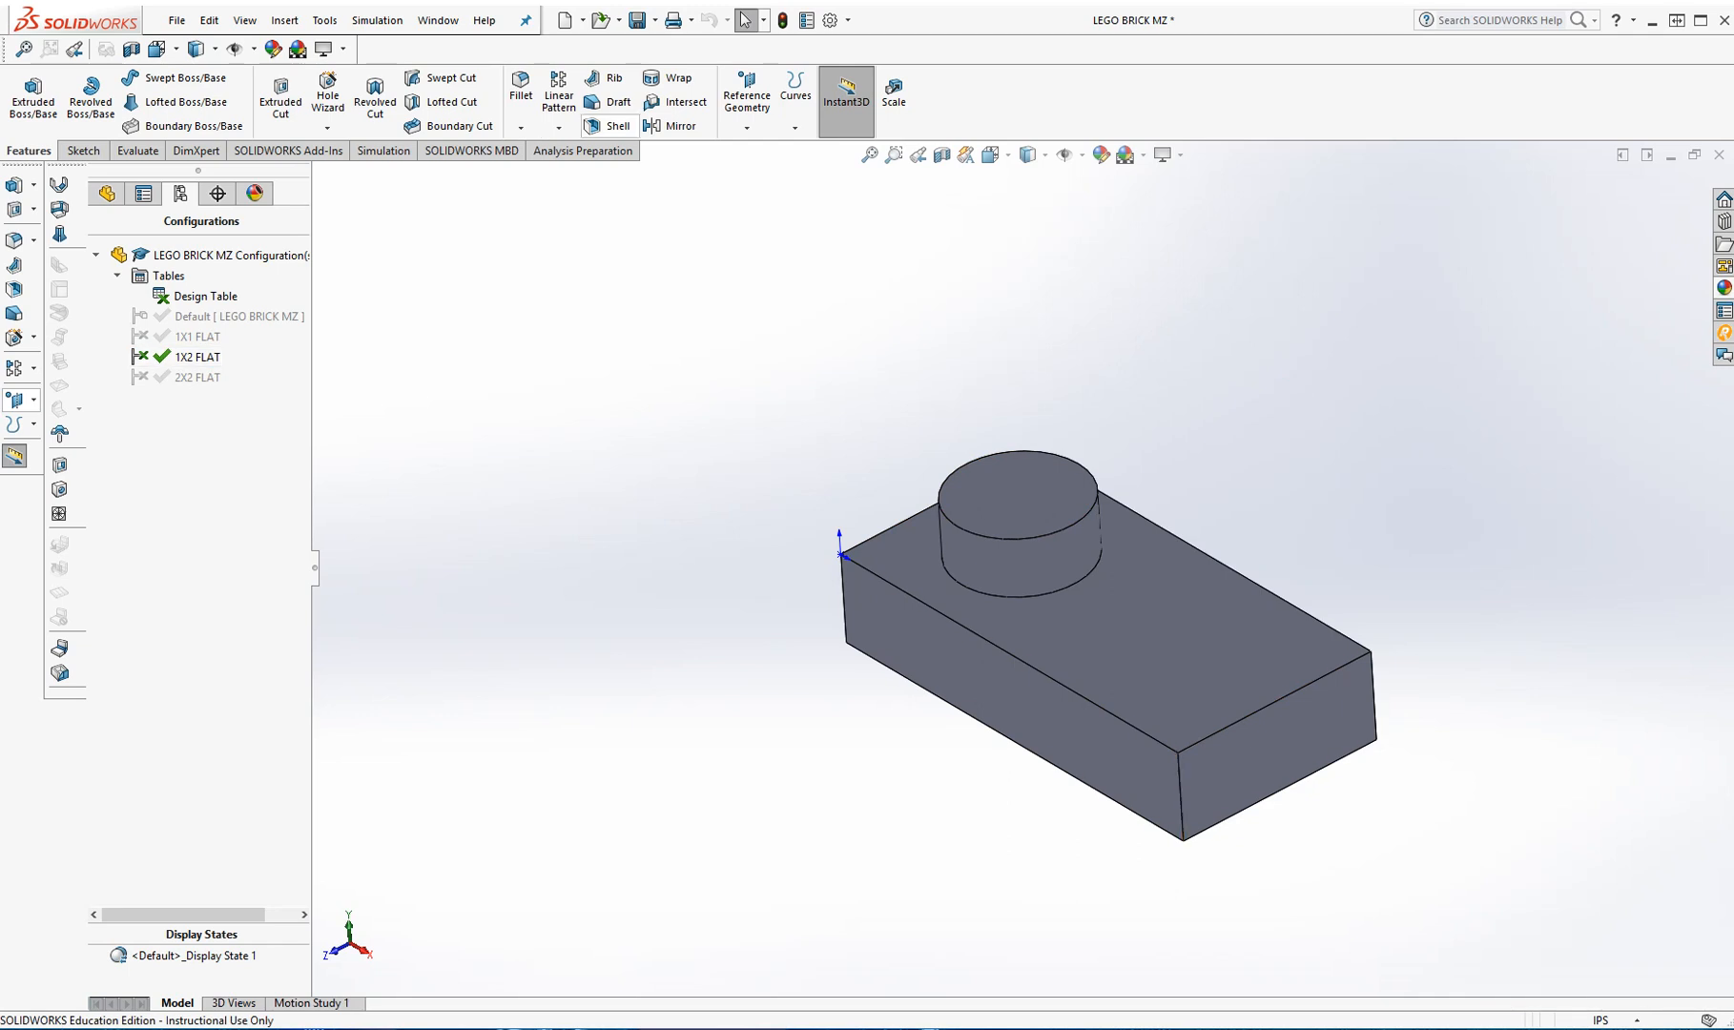
click(559, 96)
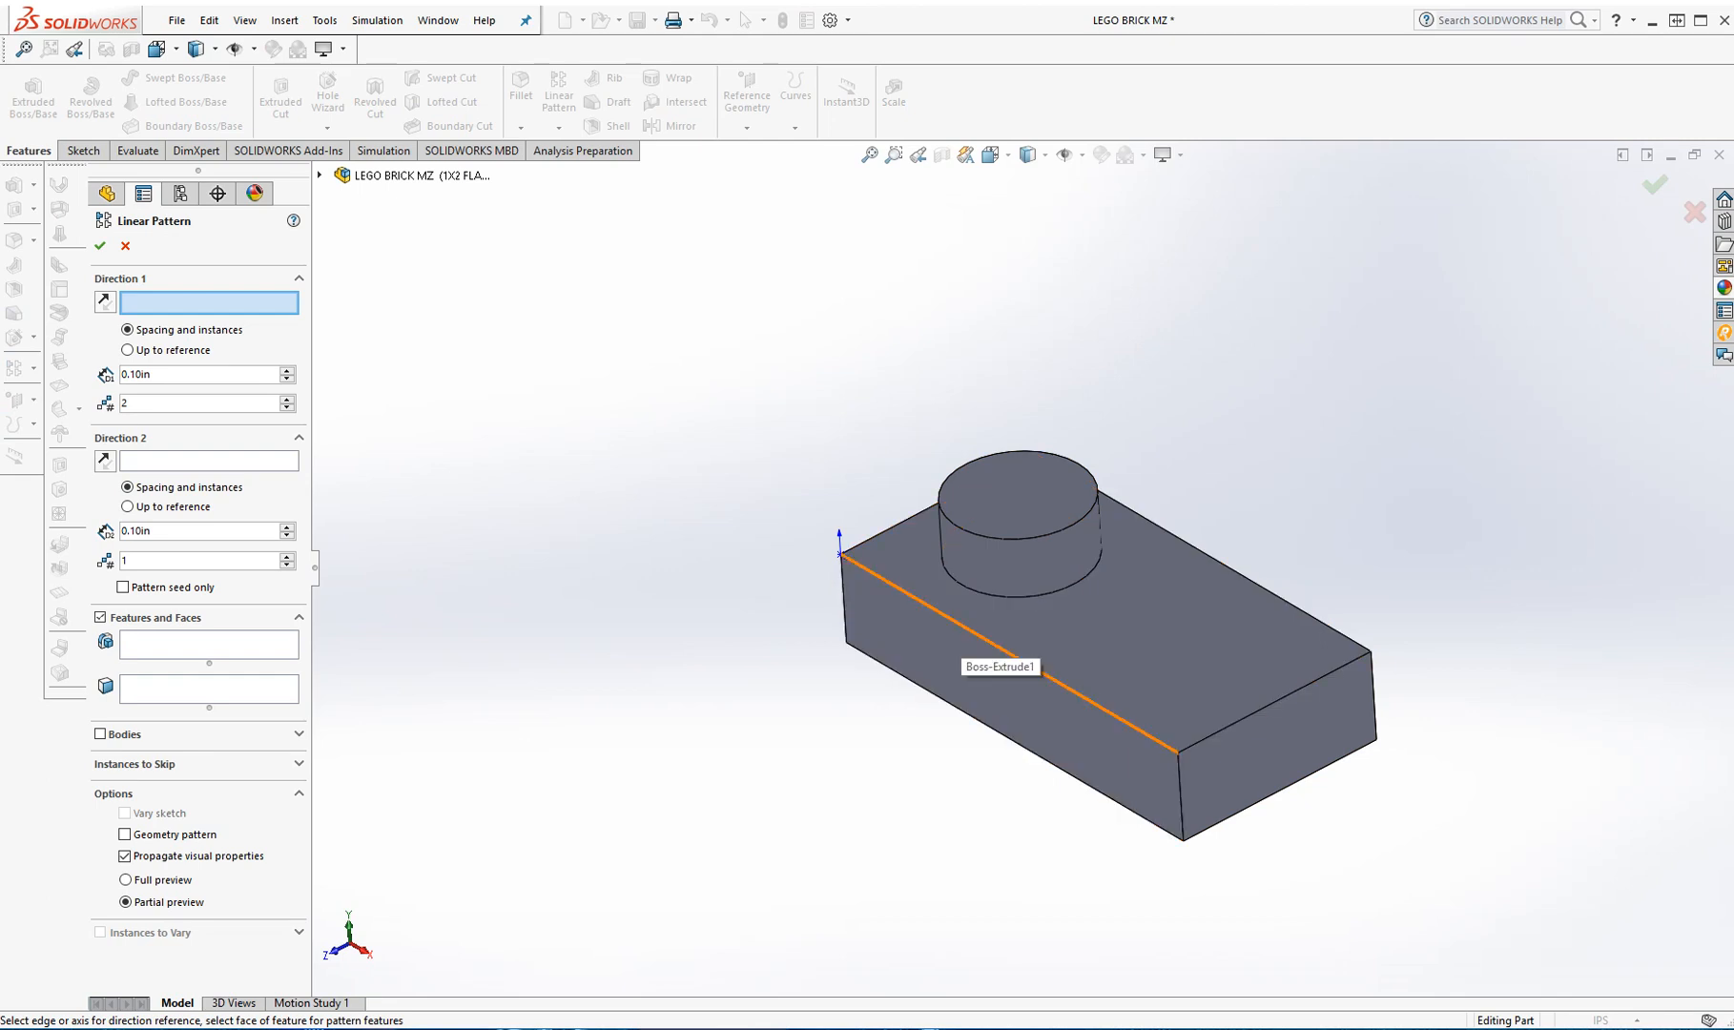
click(960, 624)
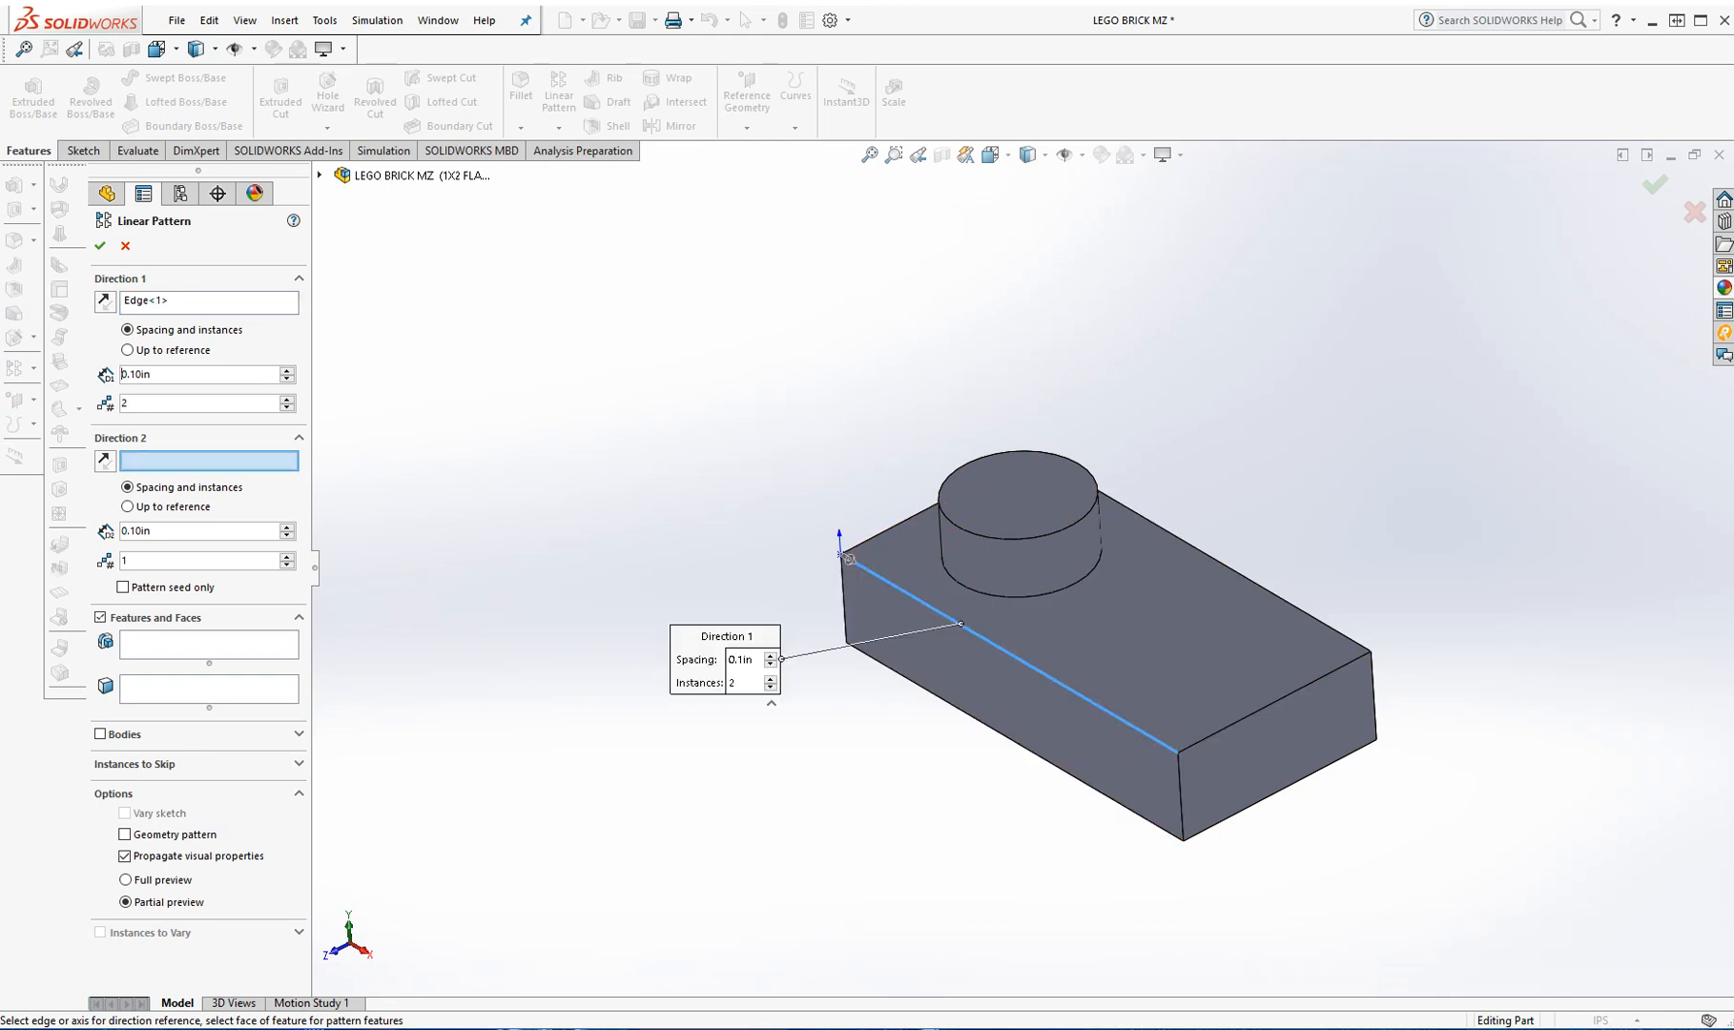
double_click(135, 374)
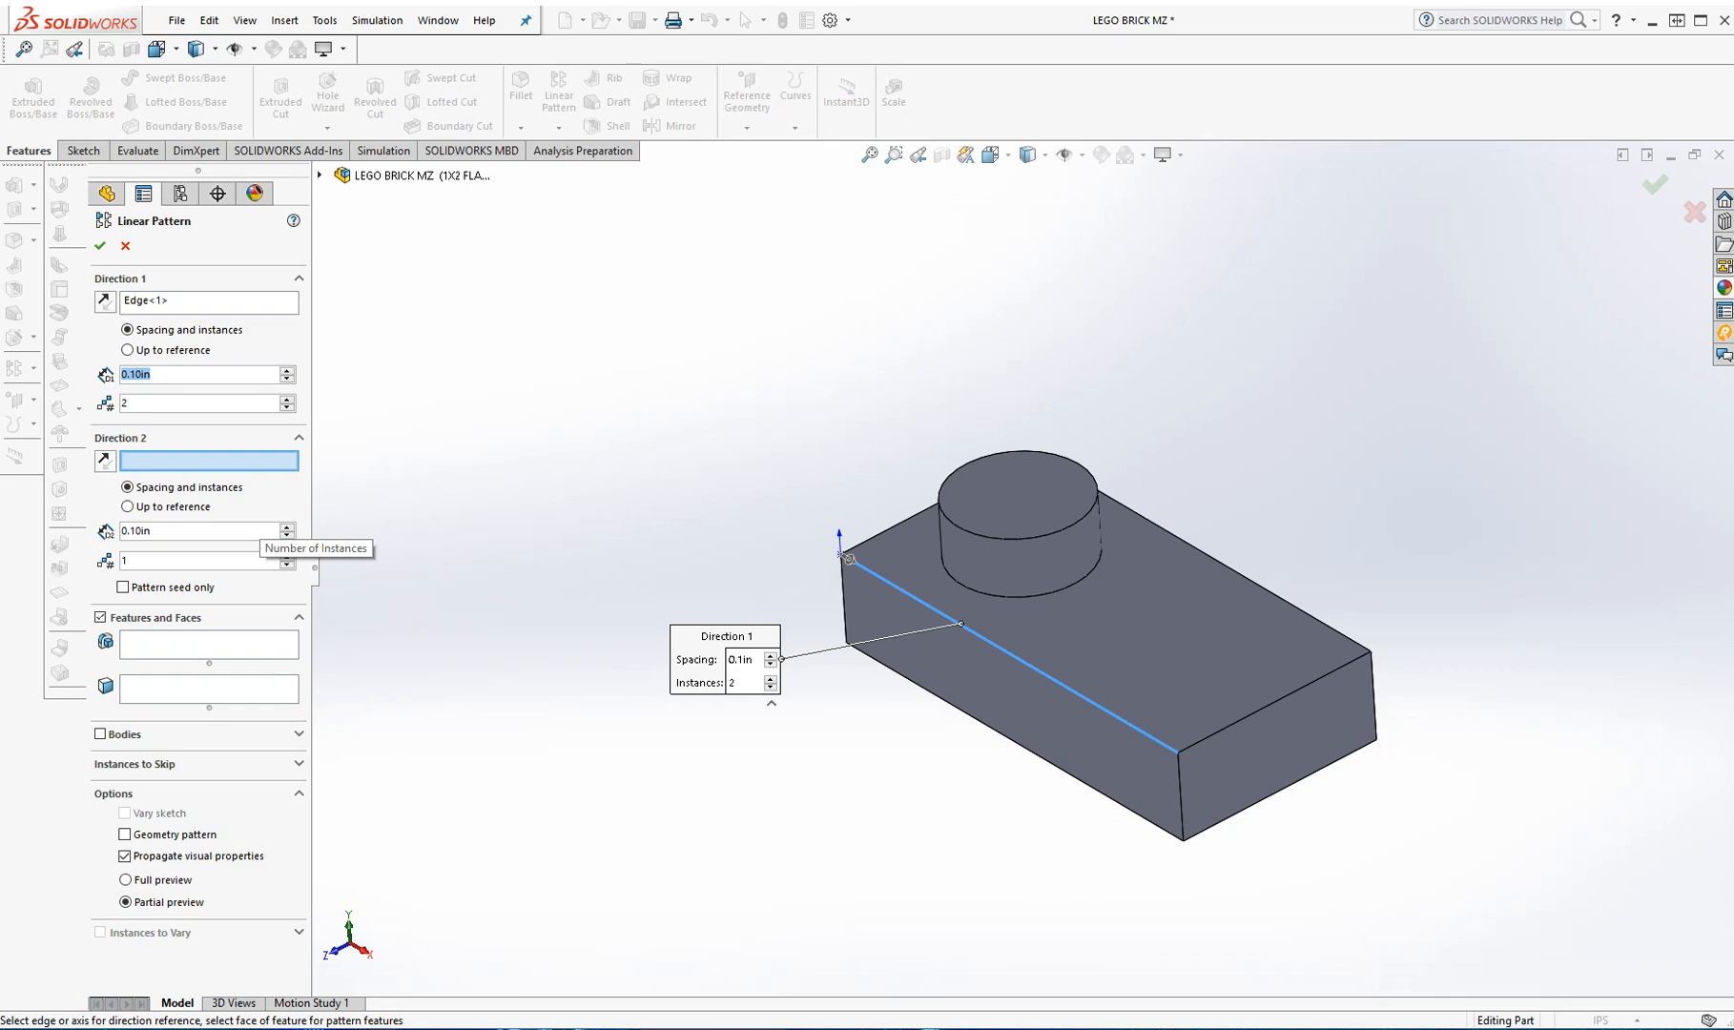
text(.31)
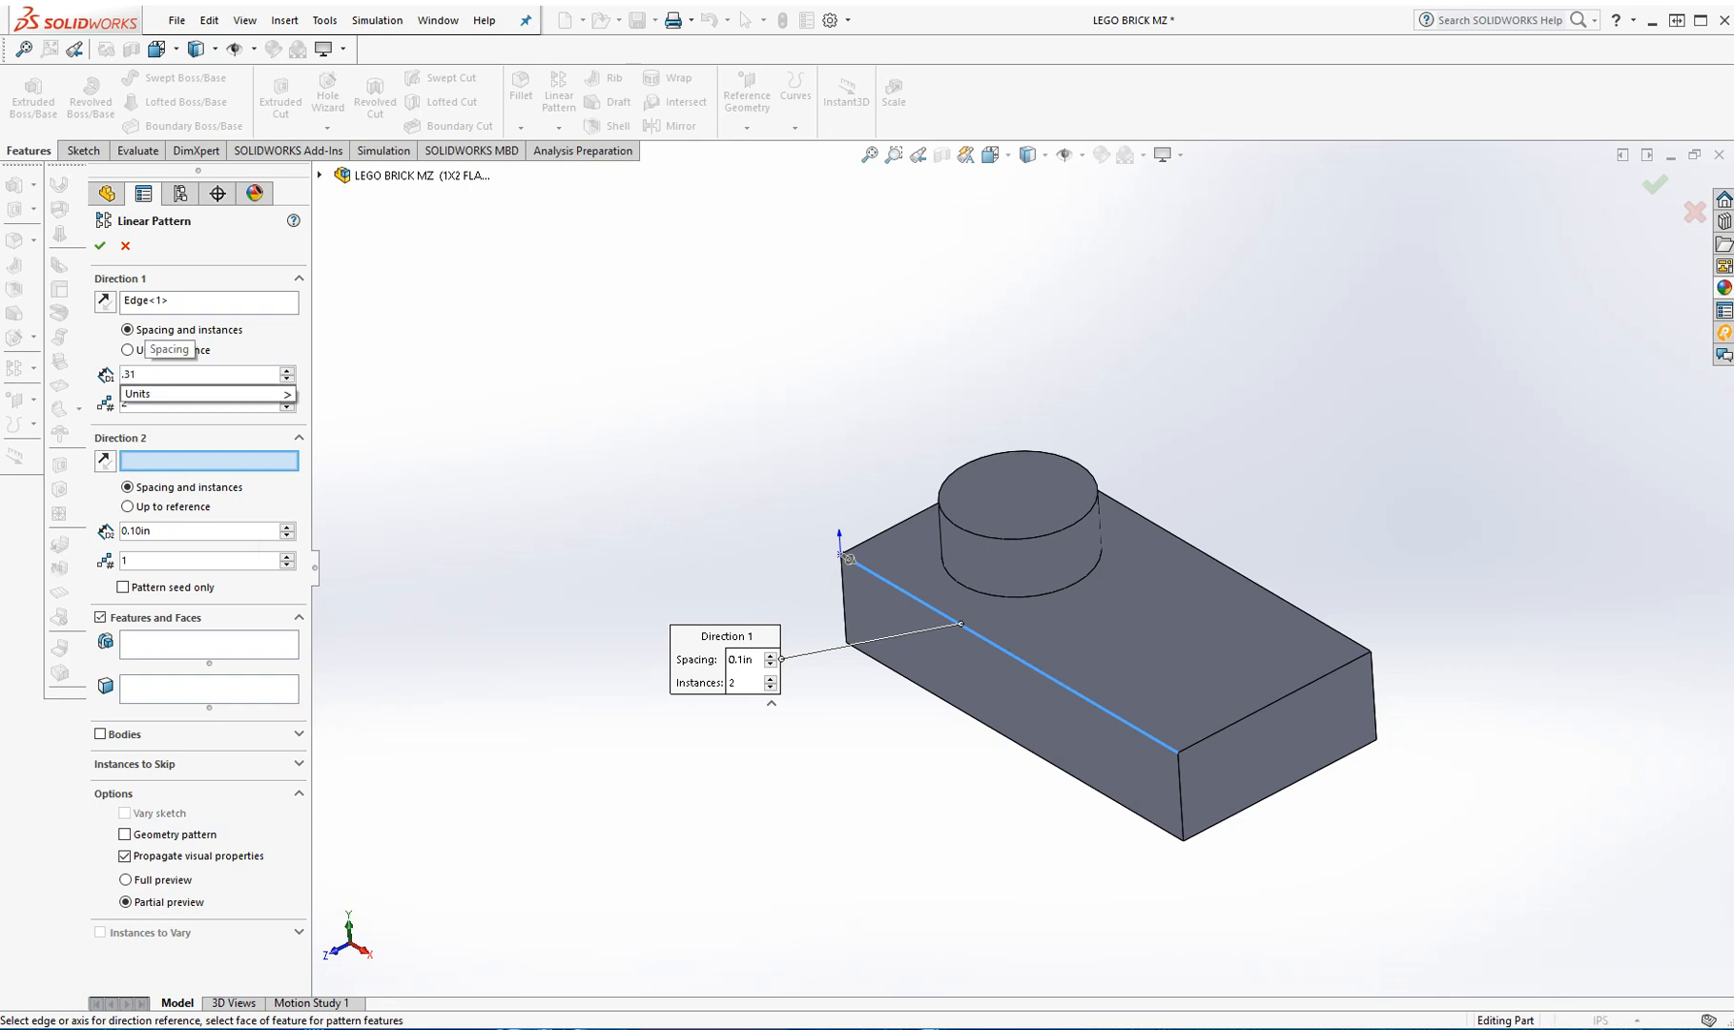
click(208, 644)
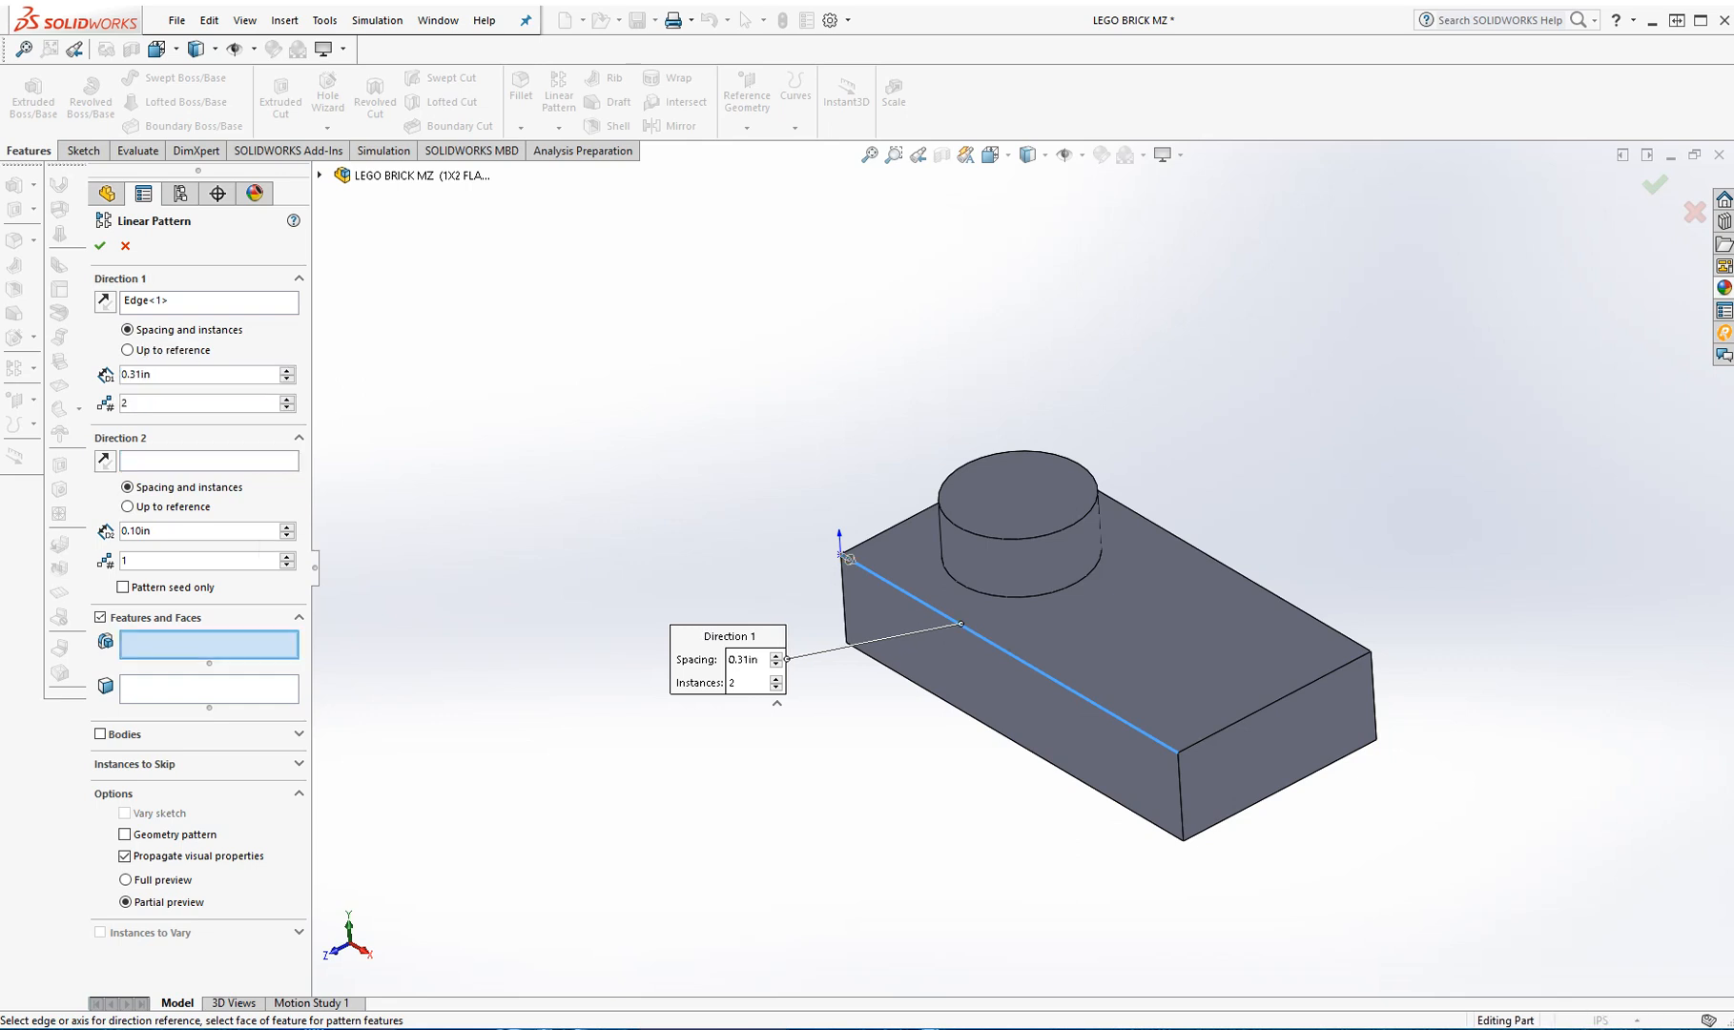
click(319, 175)
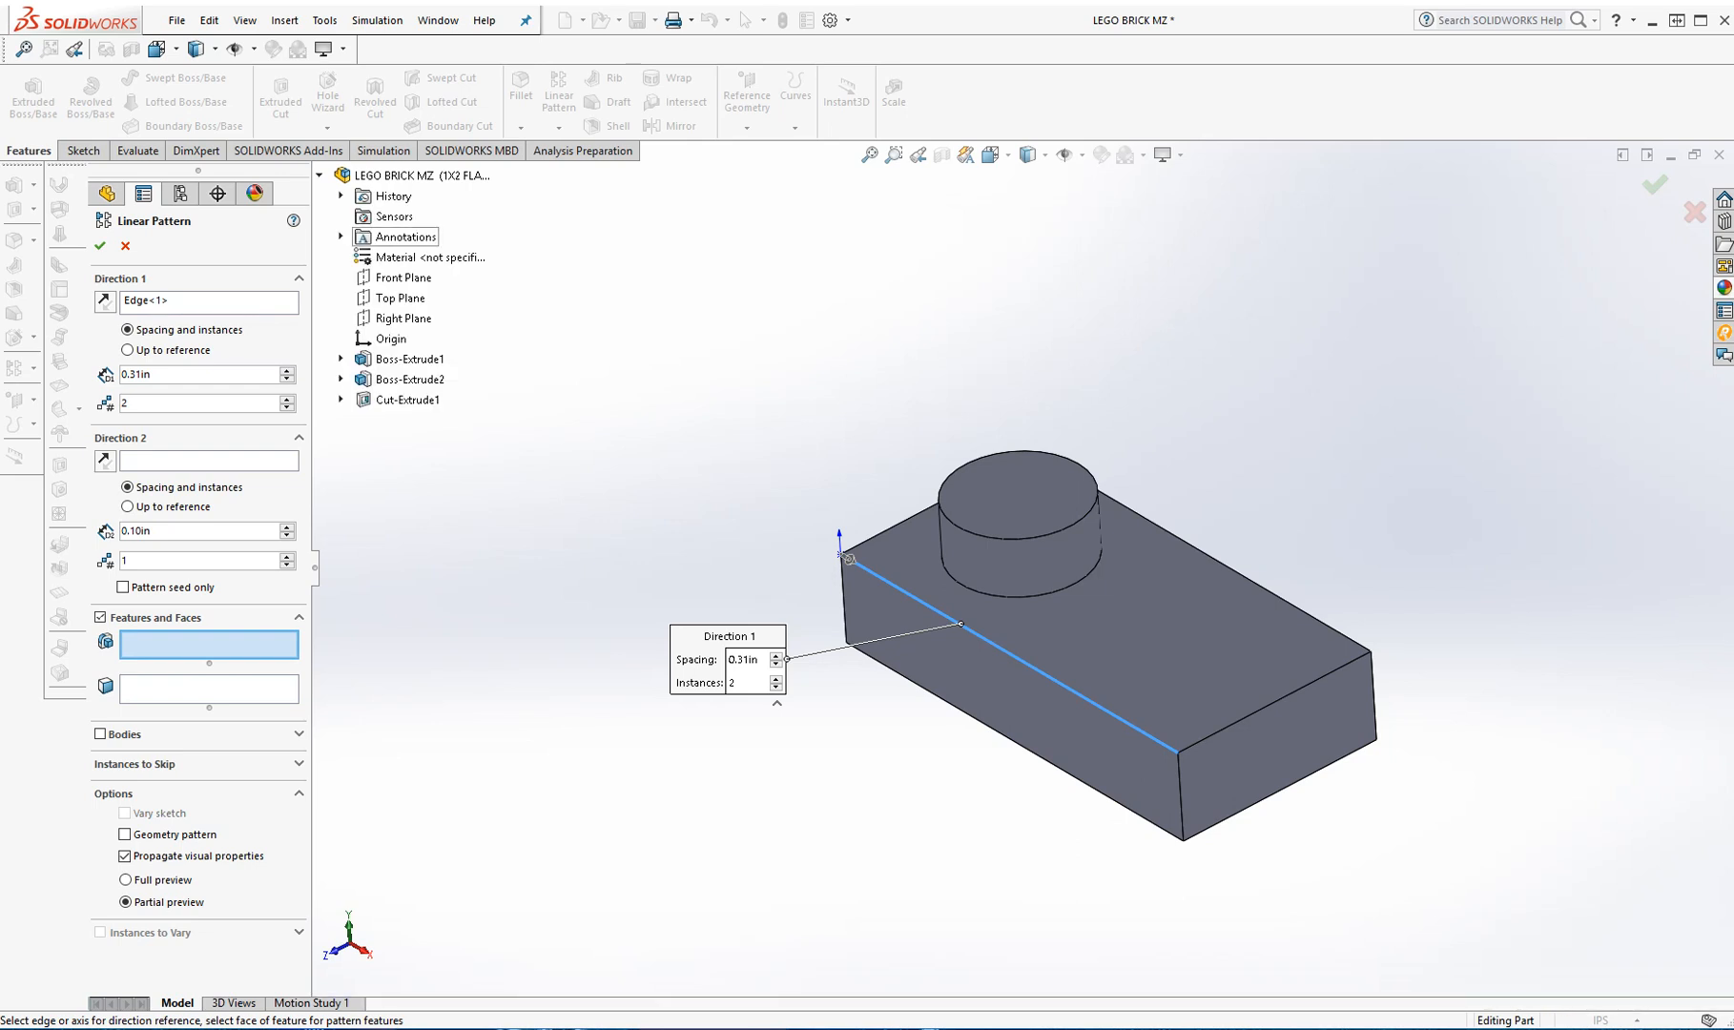
click(410, 379)
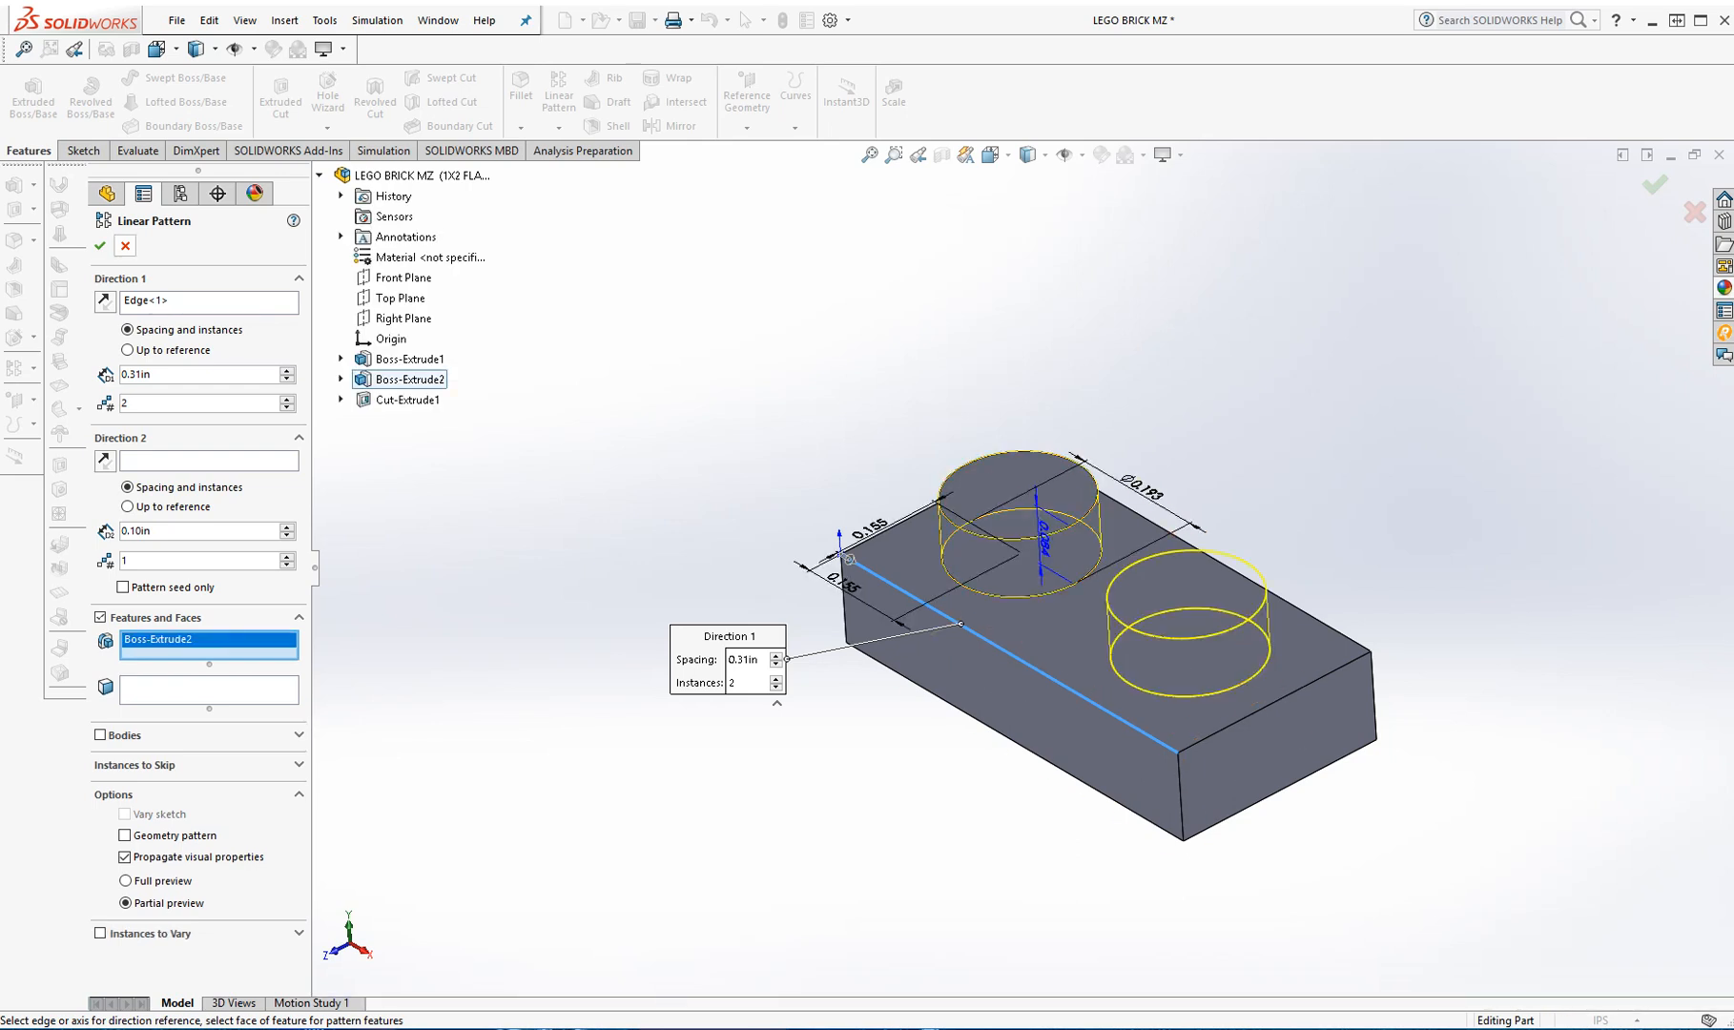
click(99, 245)
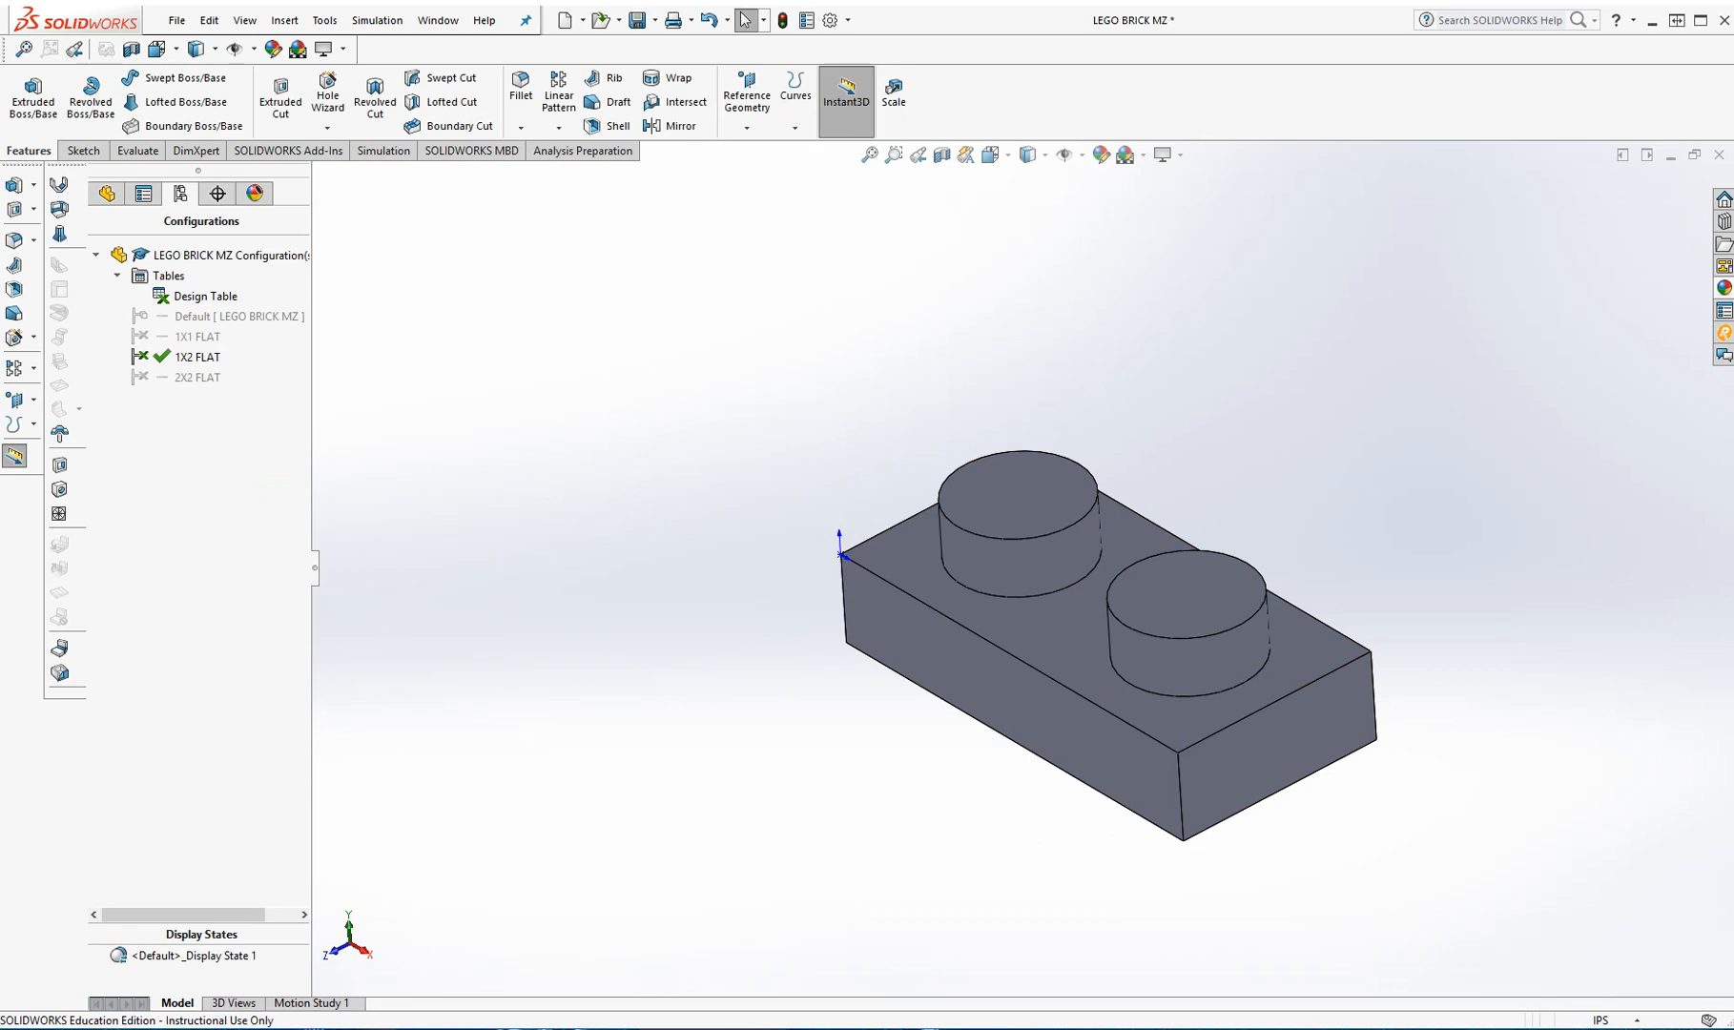
Step: Save the part and activate the 2X2 FLAT configuration
click(636, 20)
double_click(197, 376)
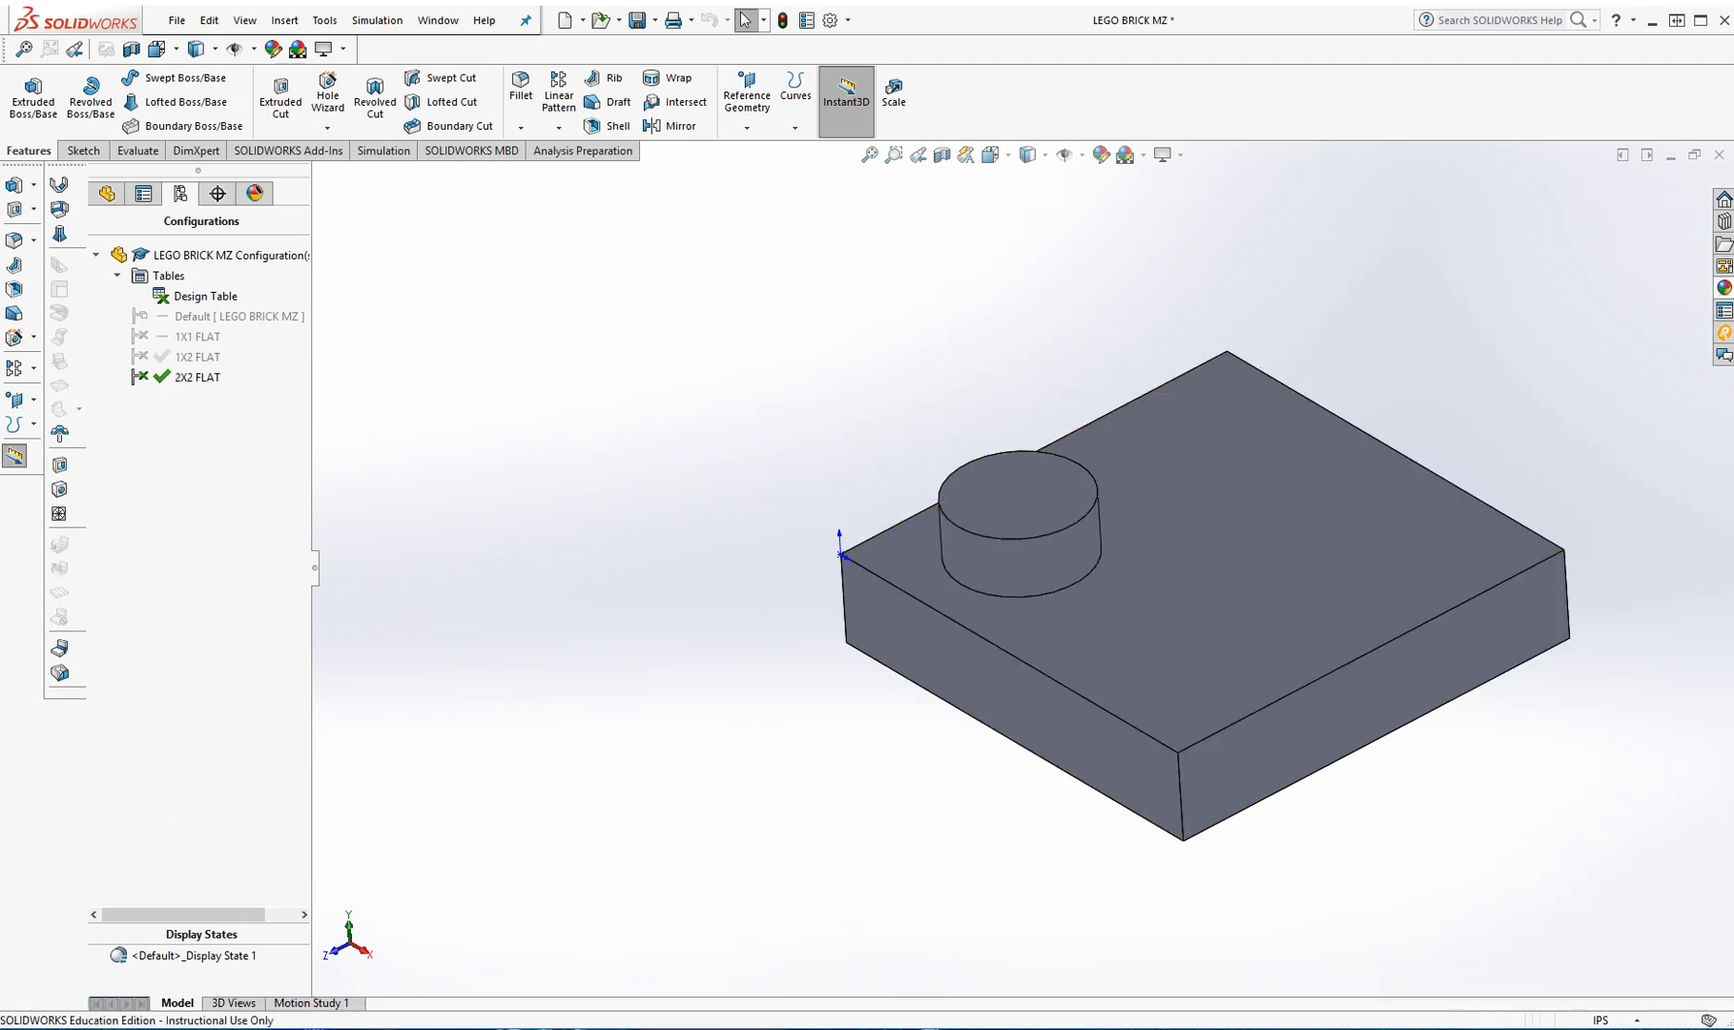
right_click(169, 277)
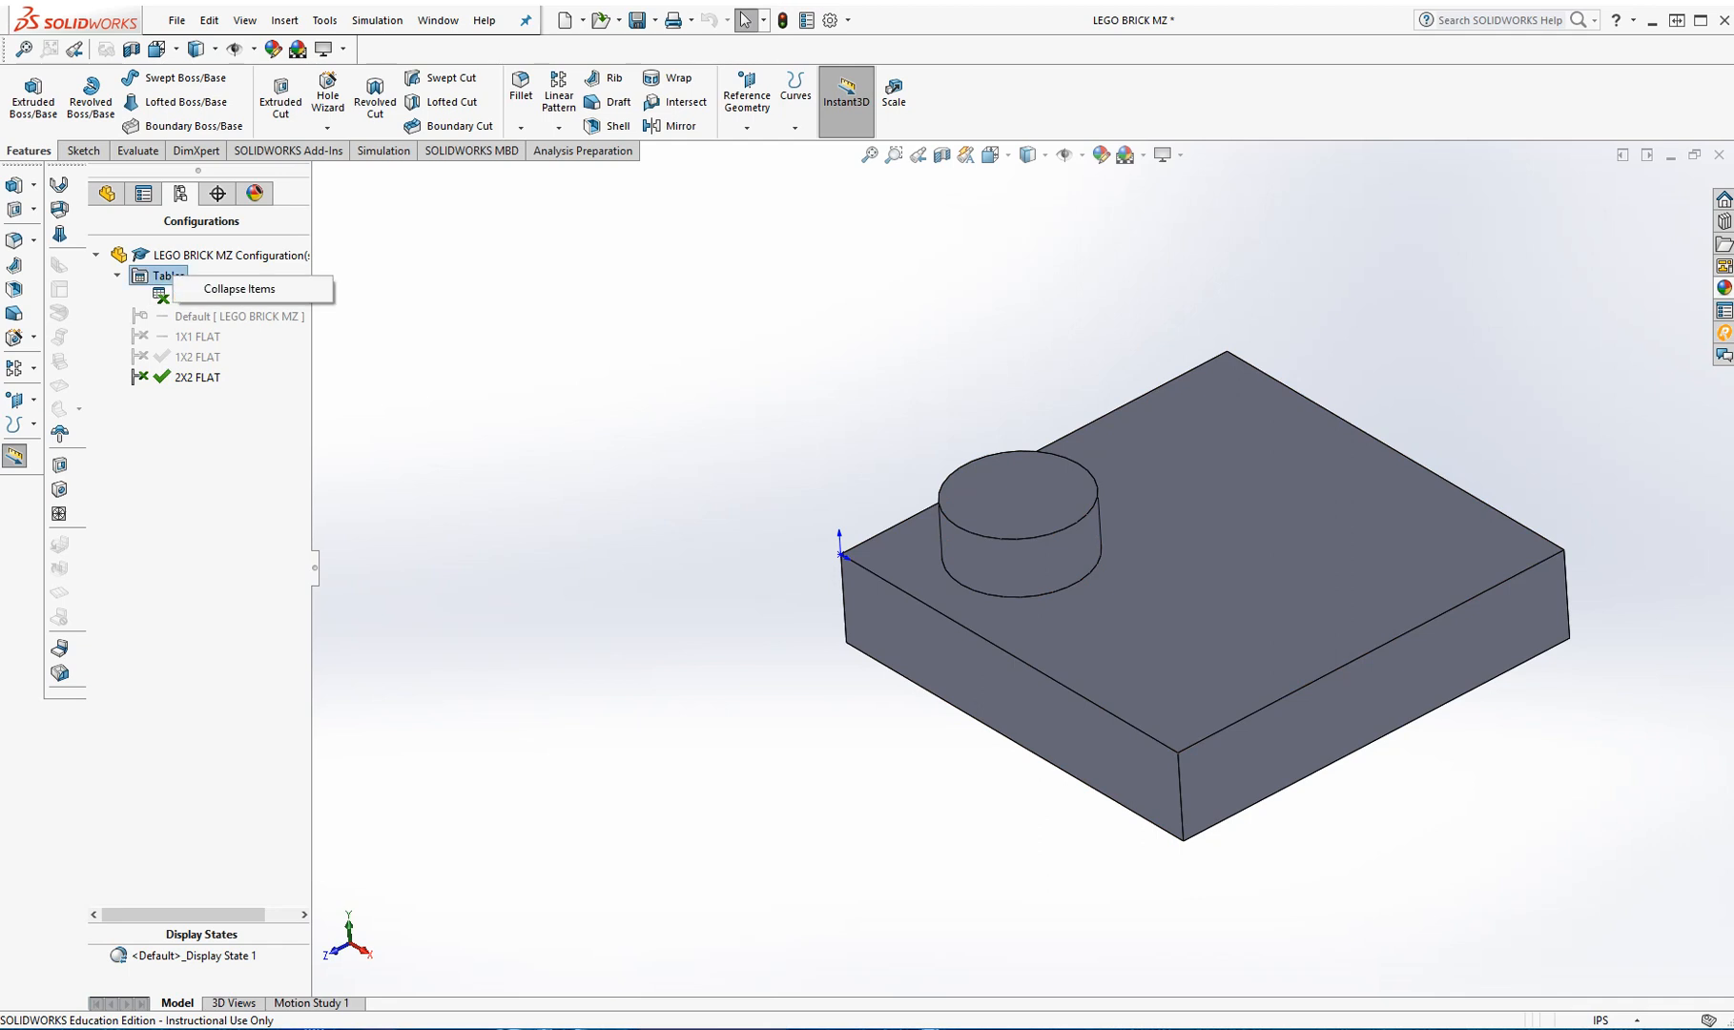
click(187, 295)
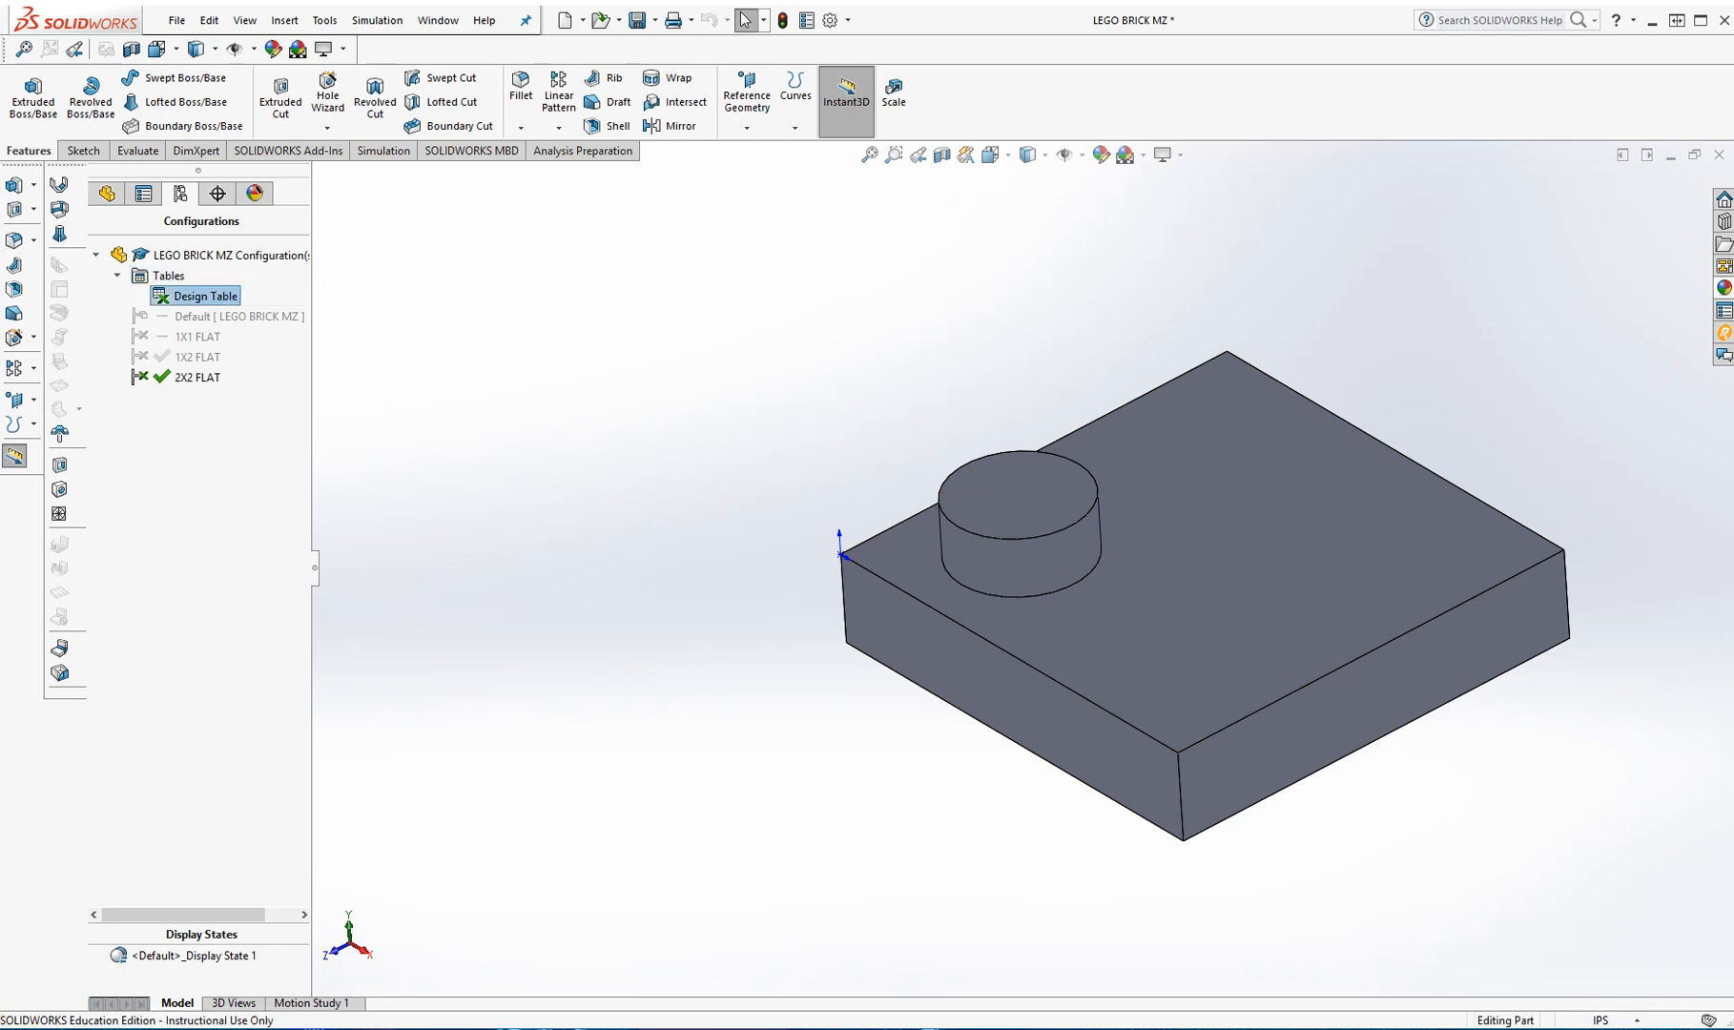
right_click(198, 295)
click(255, 327)
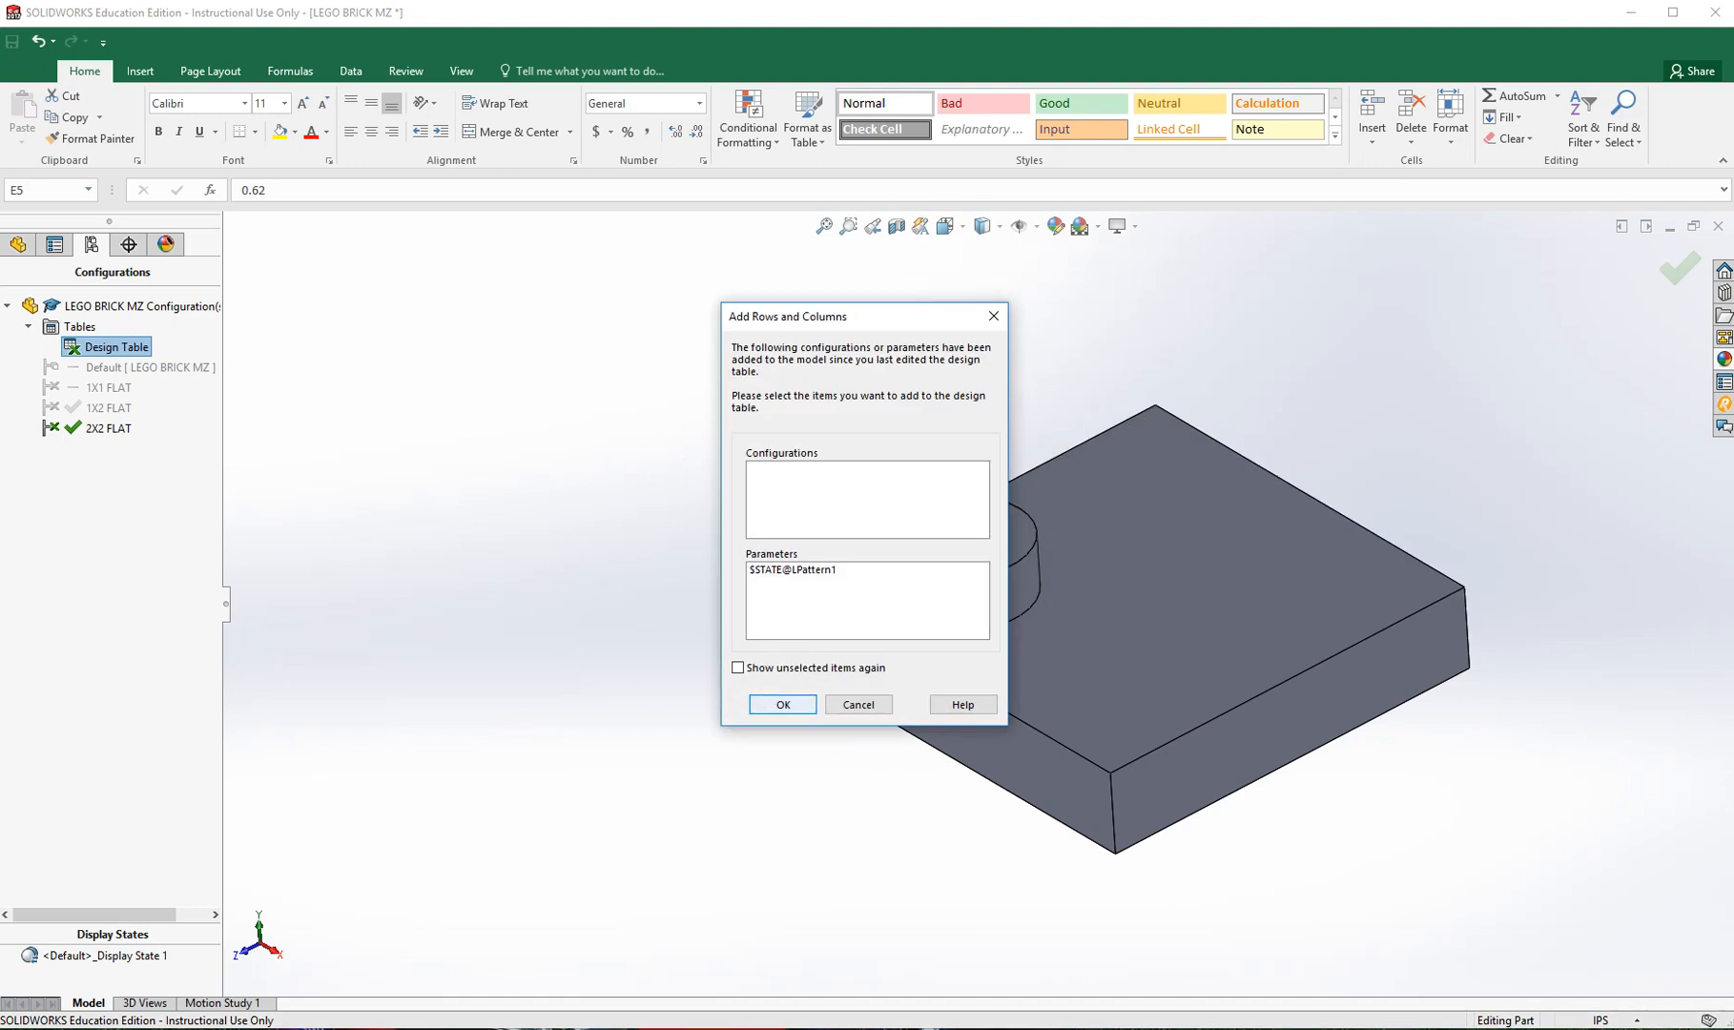
key(Return)
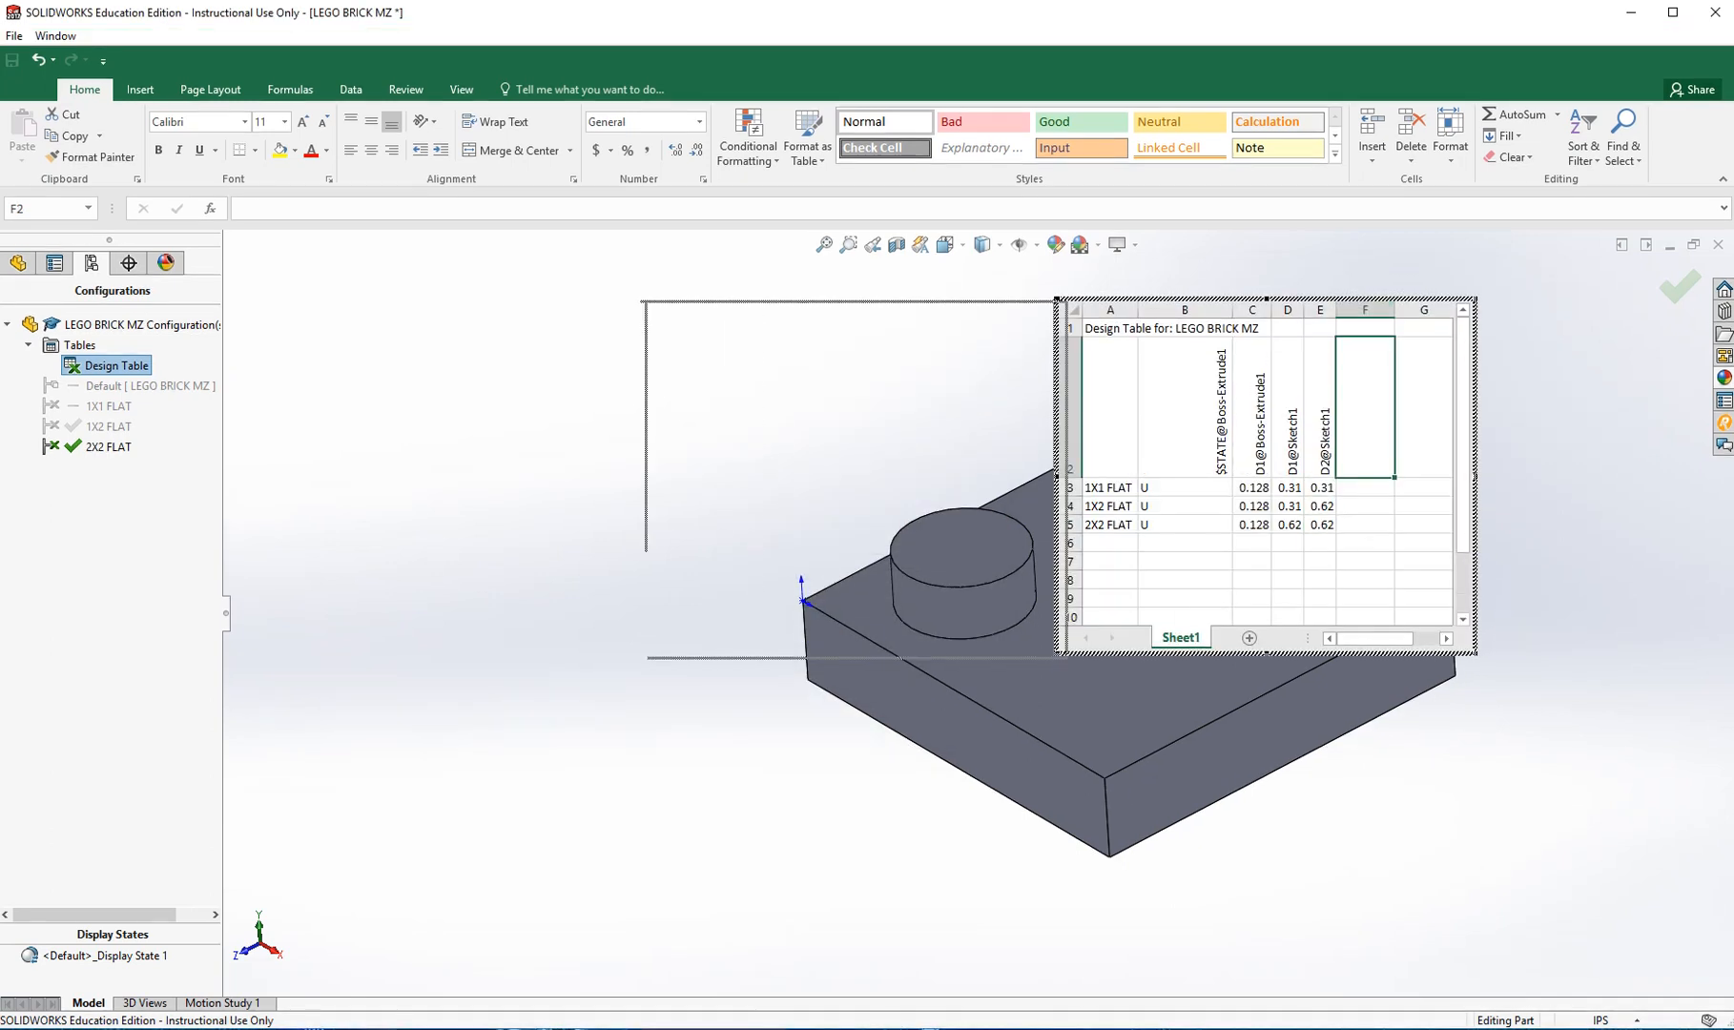
drag(641, 641, 769, 630)
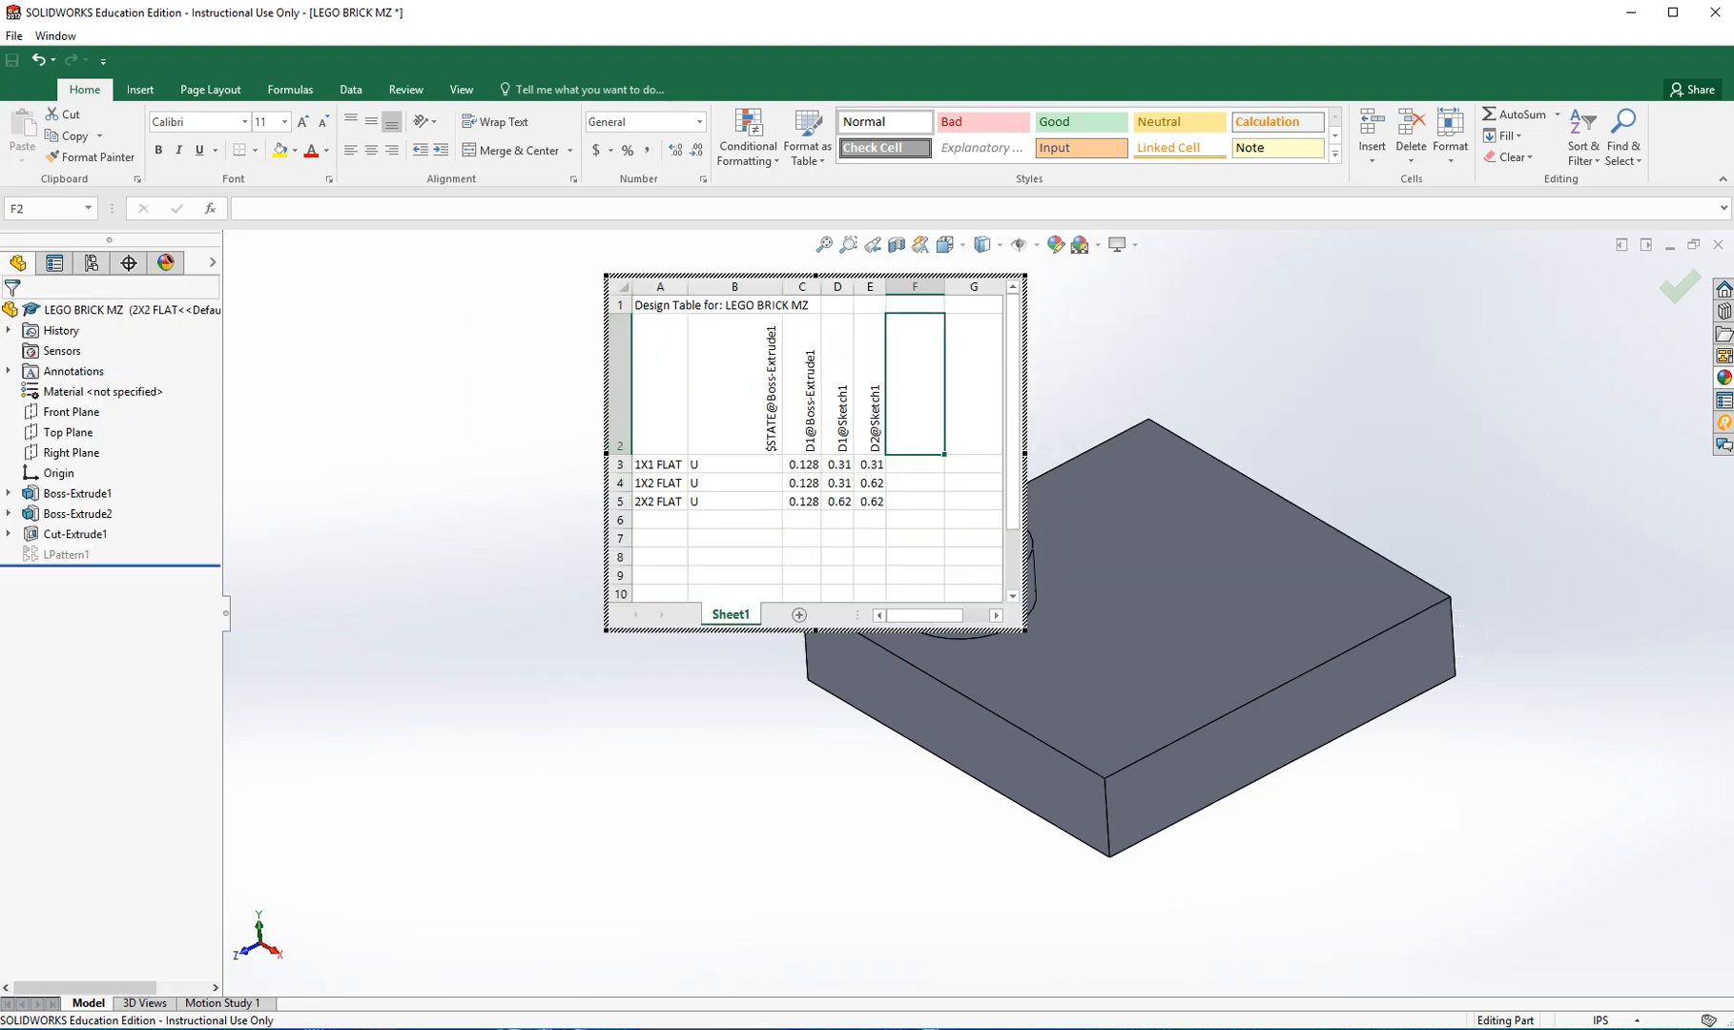
click(66, 555)
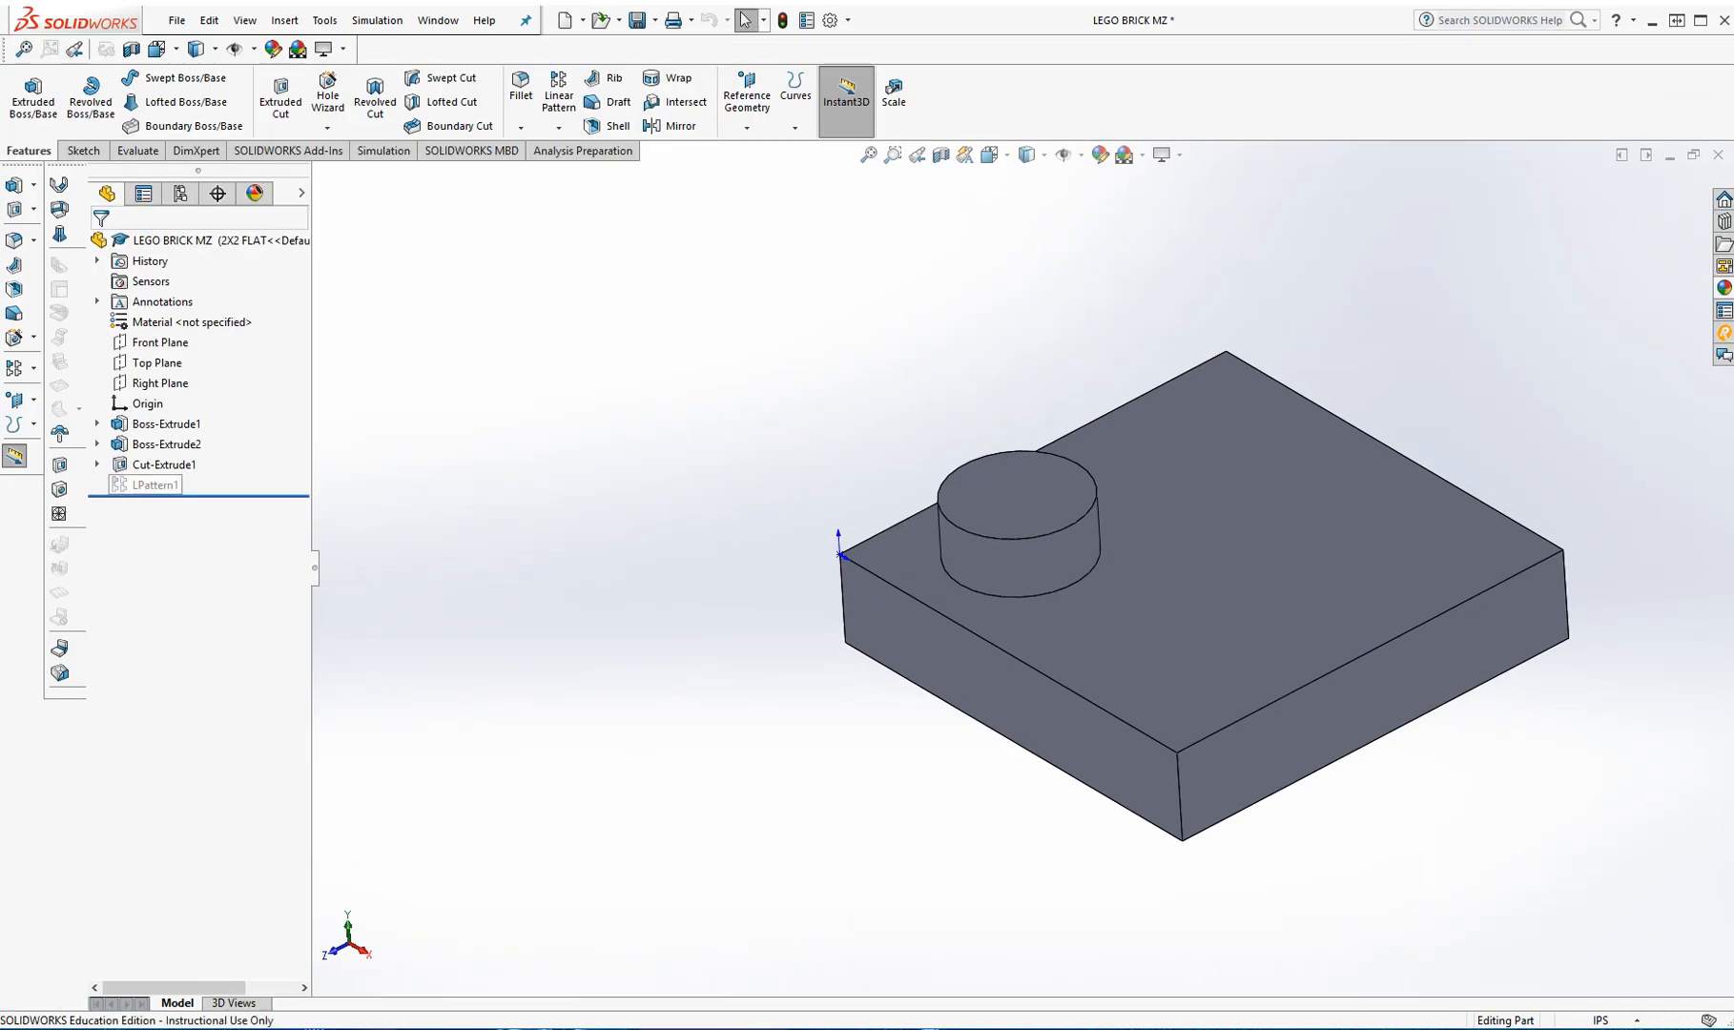
Step: Unsuppress the linear stud pattern LPattern1 in the 2X2 FLAT configuration
right_click(152, 486)
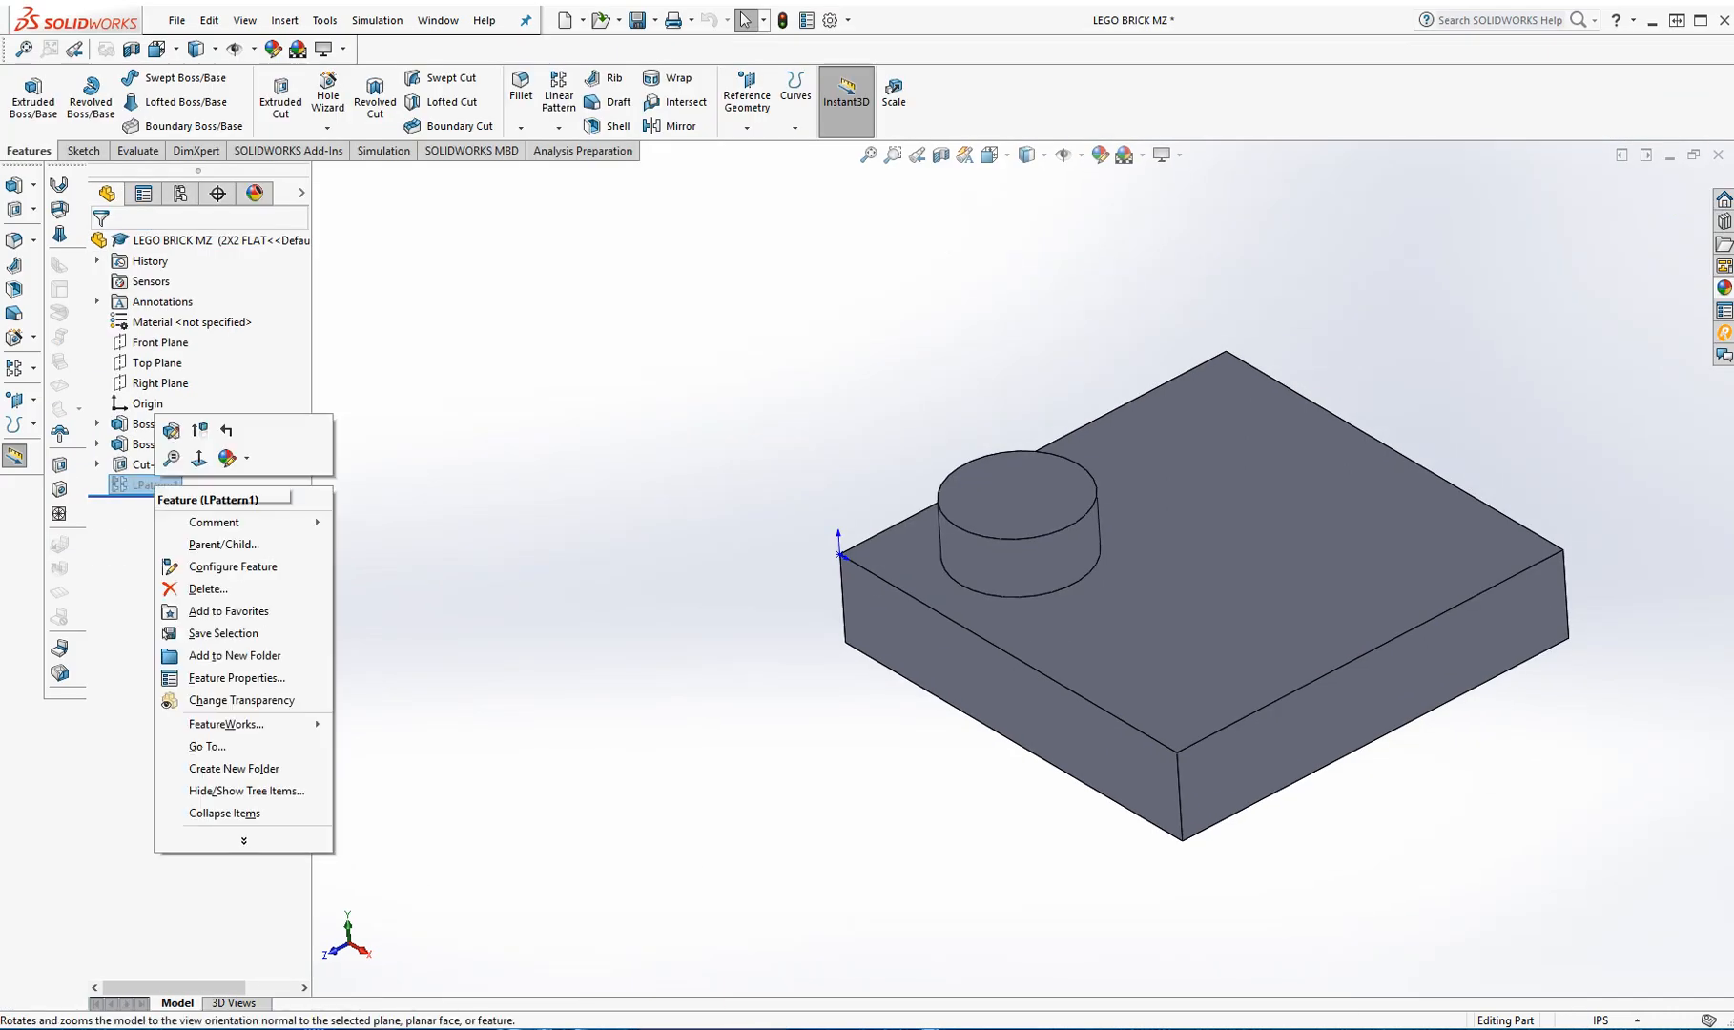
click(199, 430)
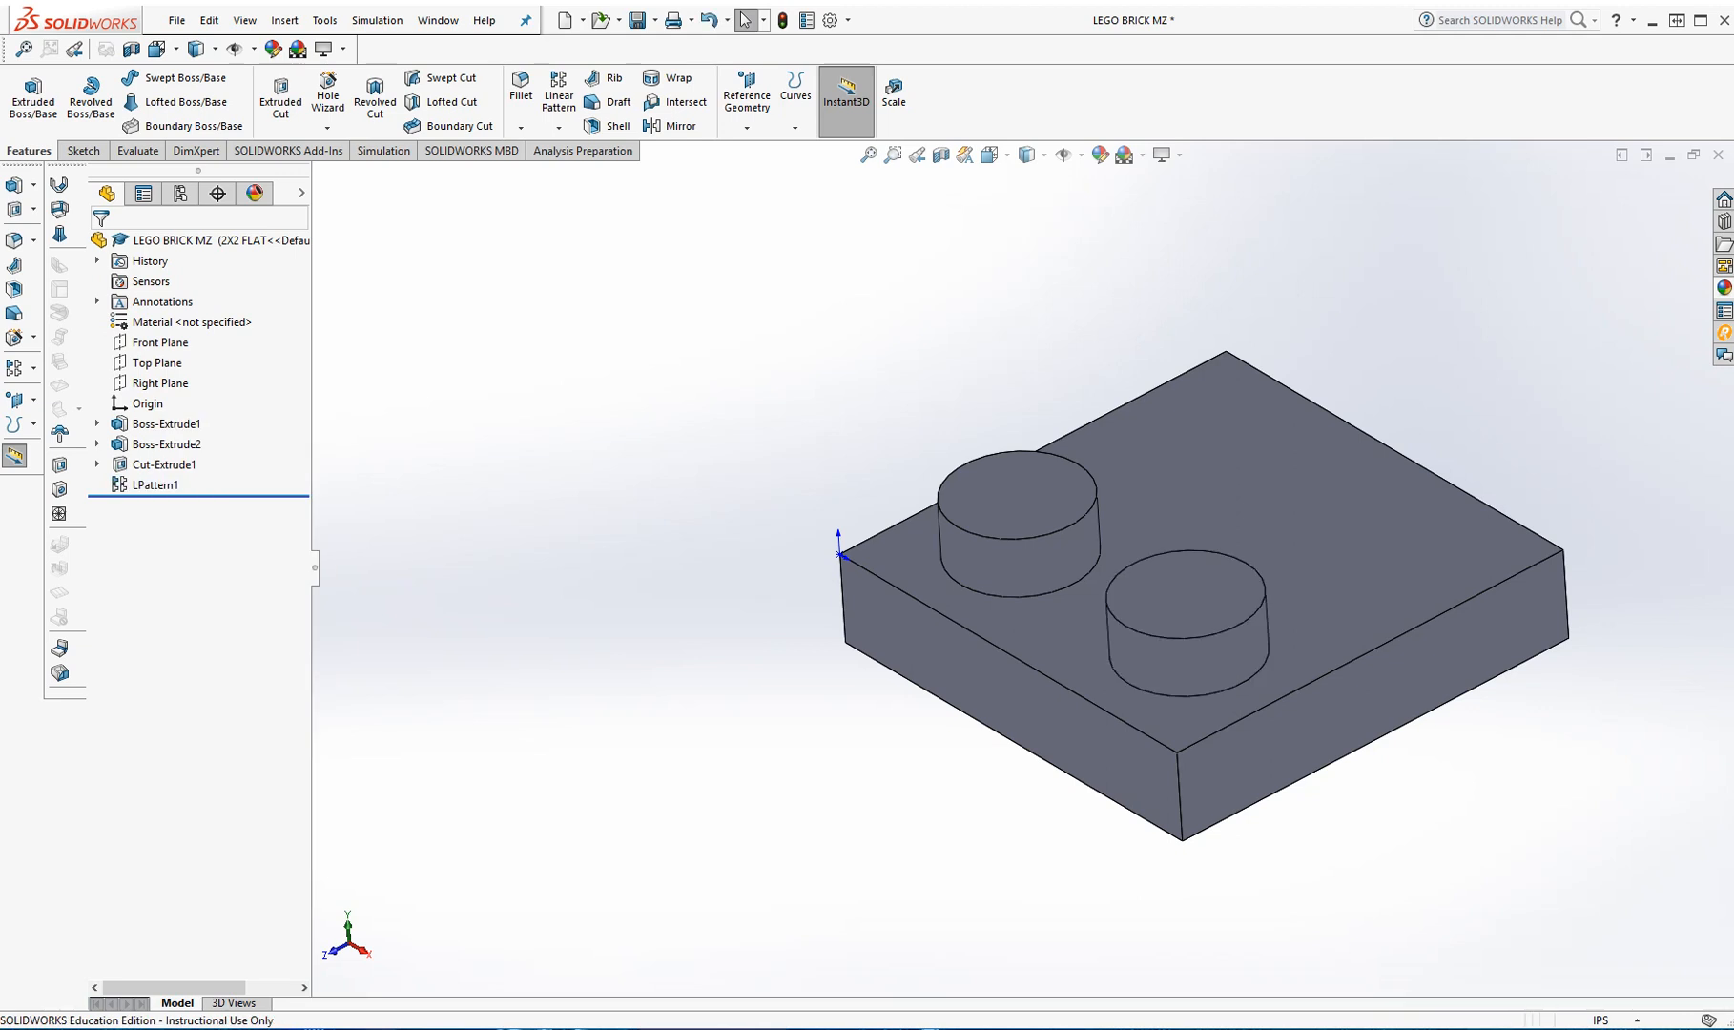
Step: Reopen the design table, add a $STATE@LPattern1 column for the stud pattern and move the table clear of the model
click(180, 193)
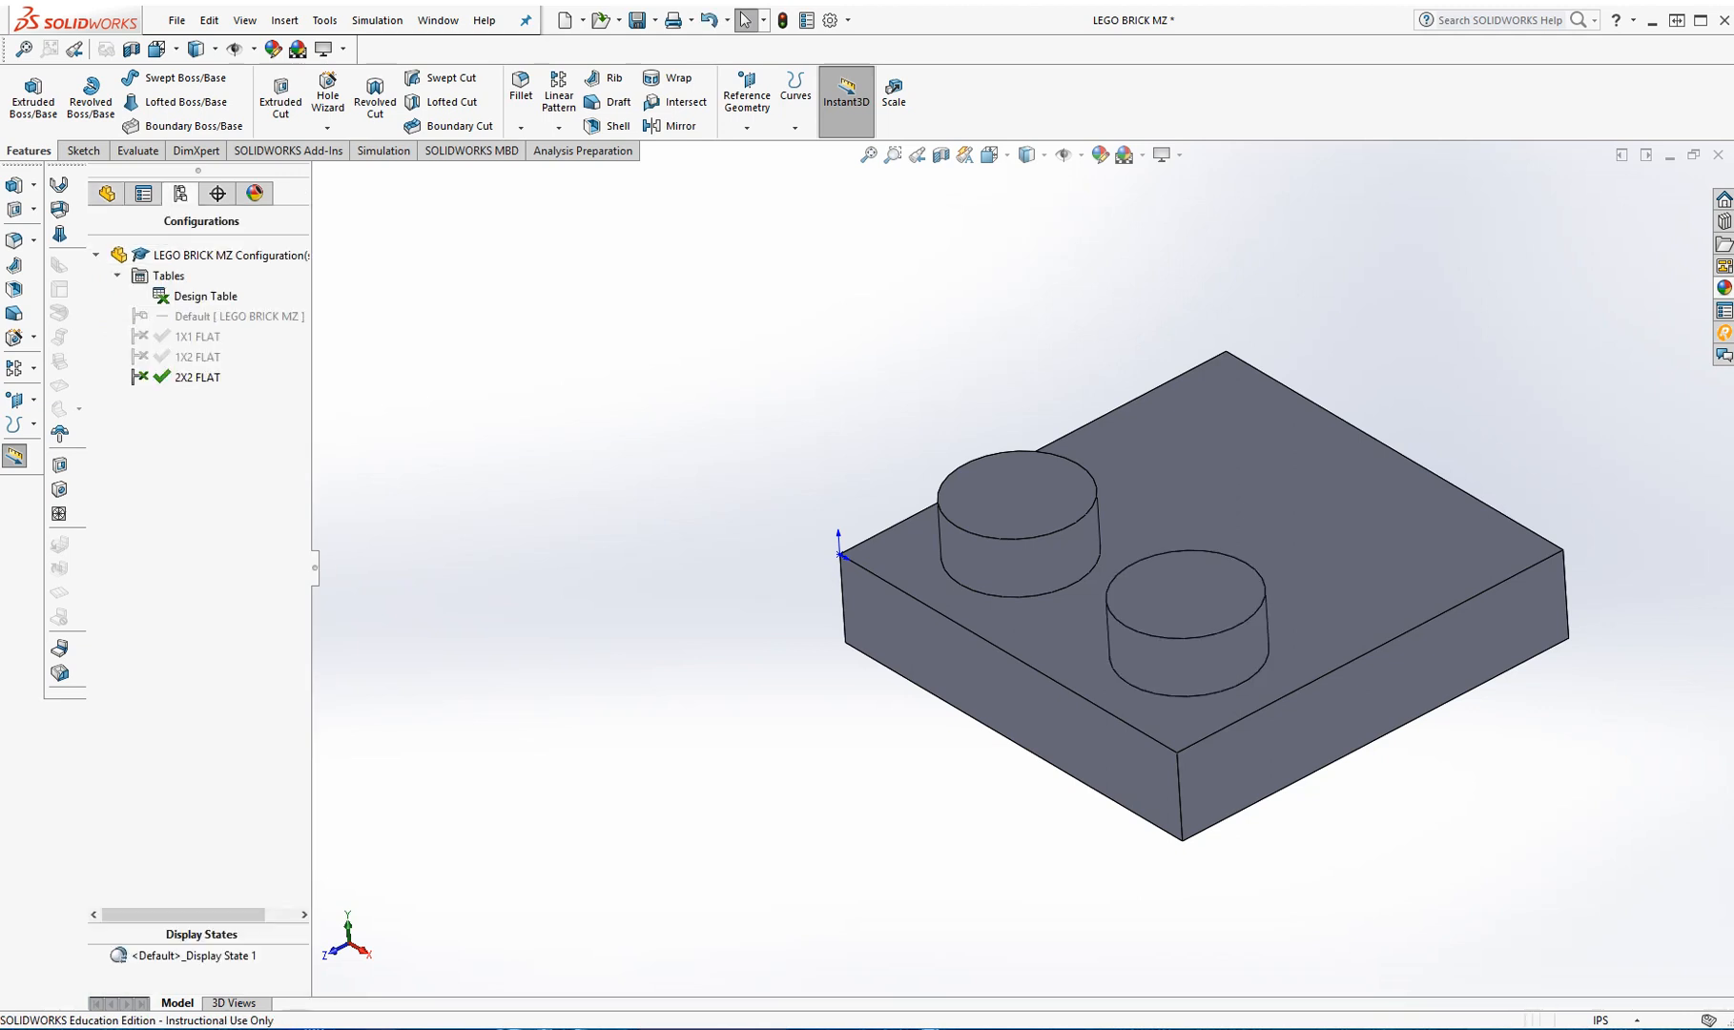
right_click(191, 295)
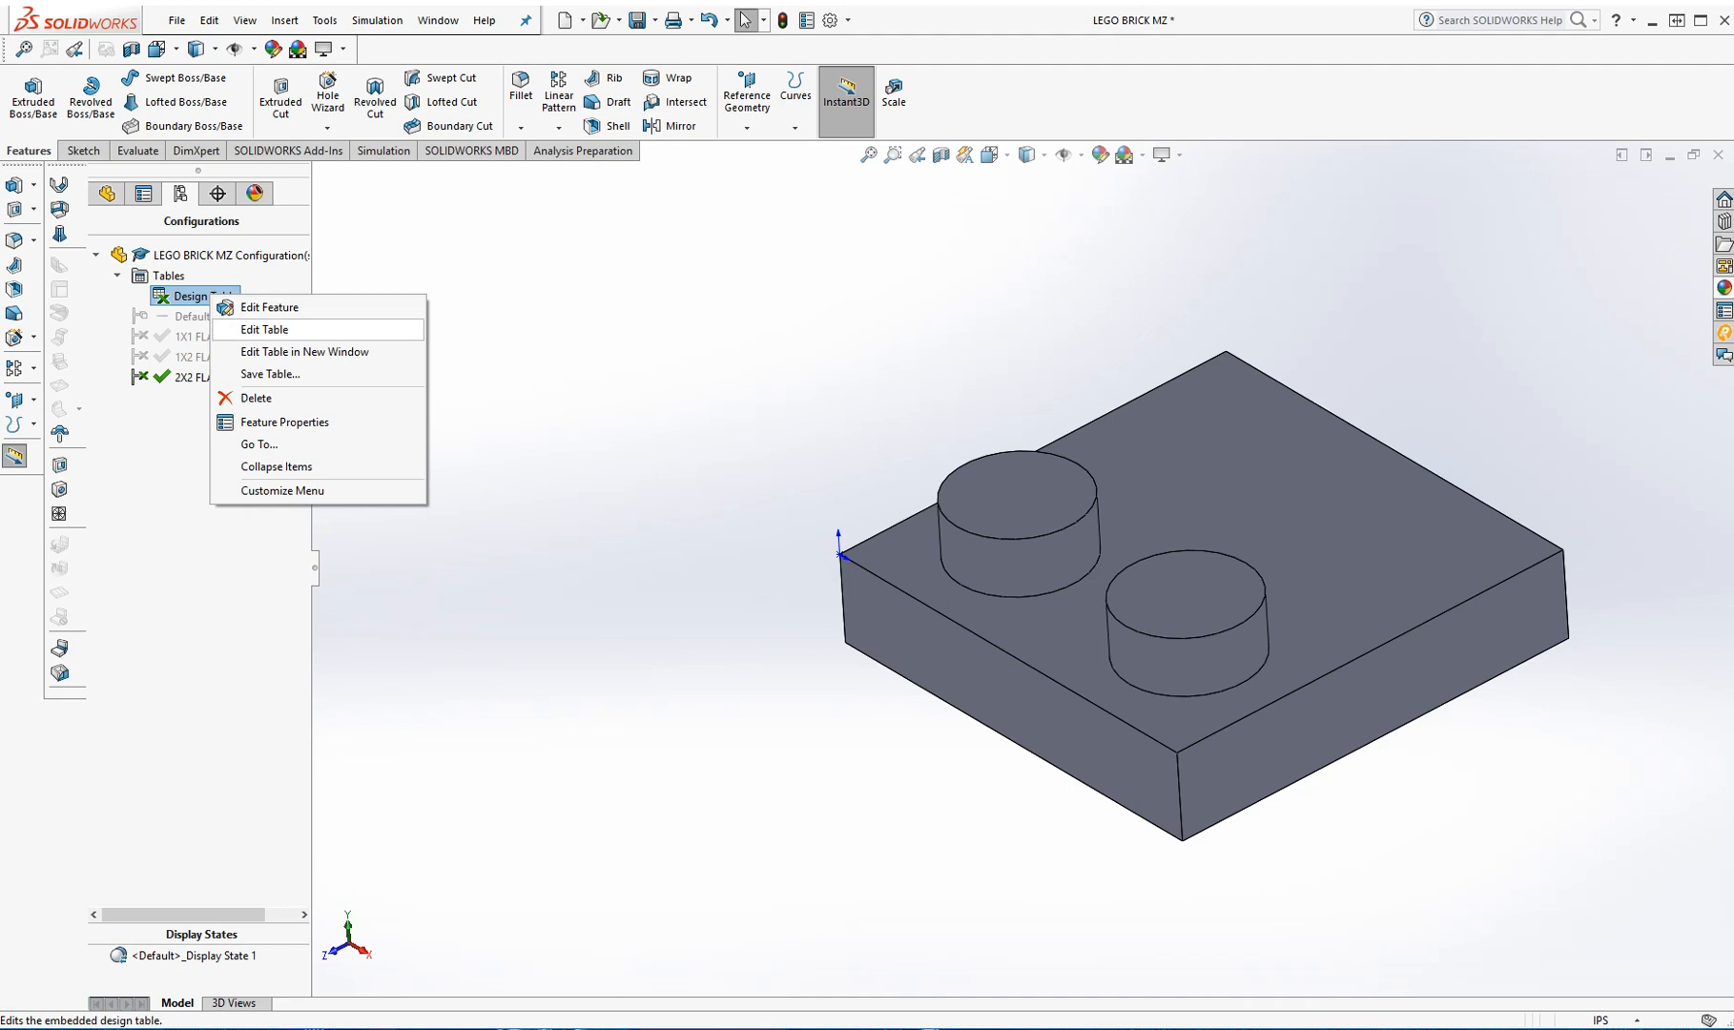
click(264, 329)
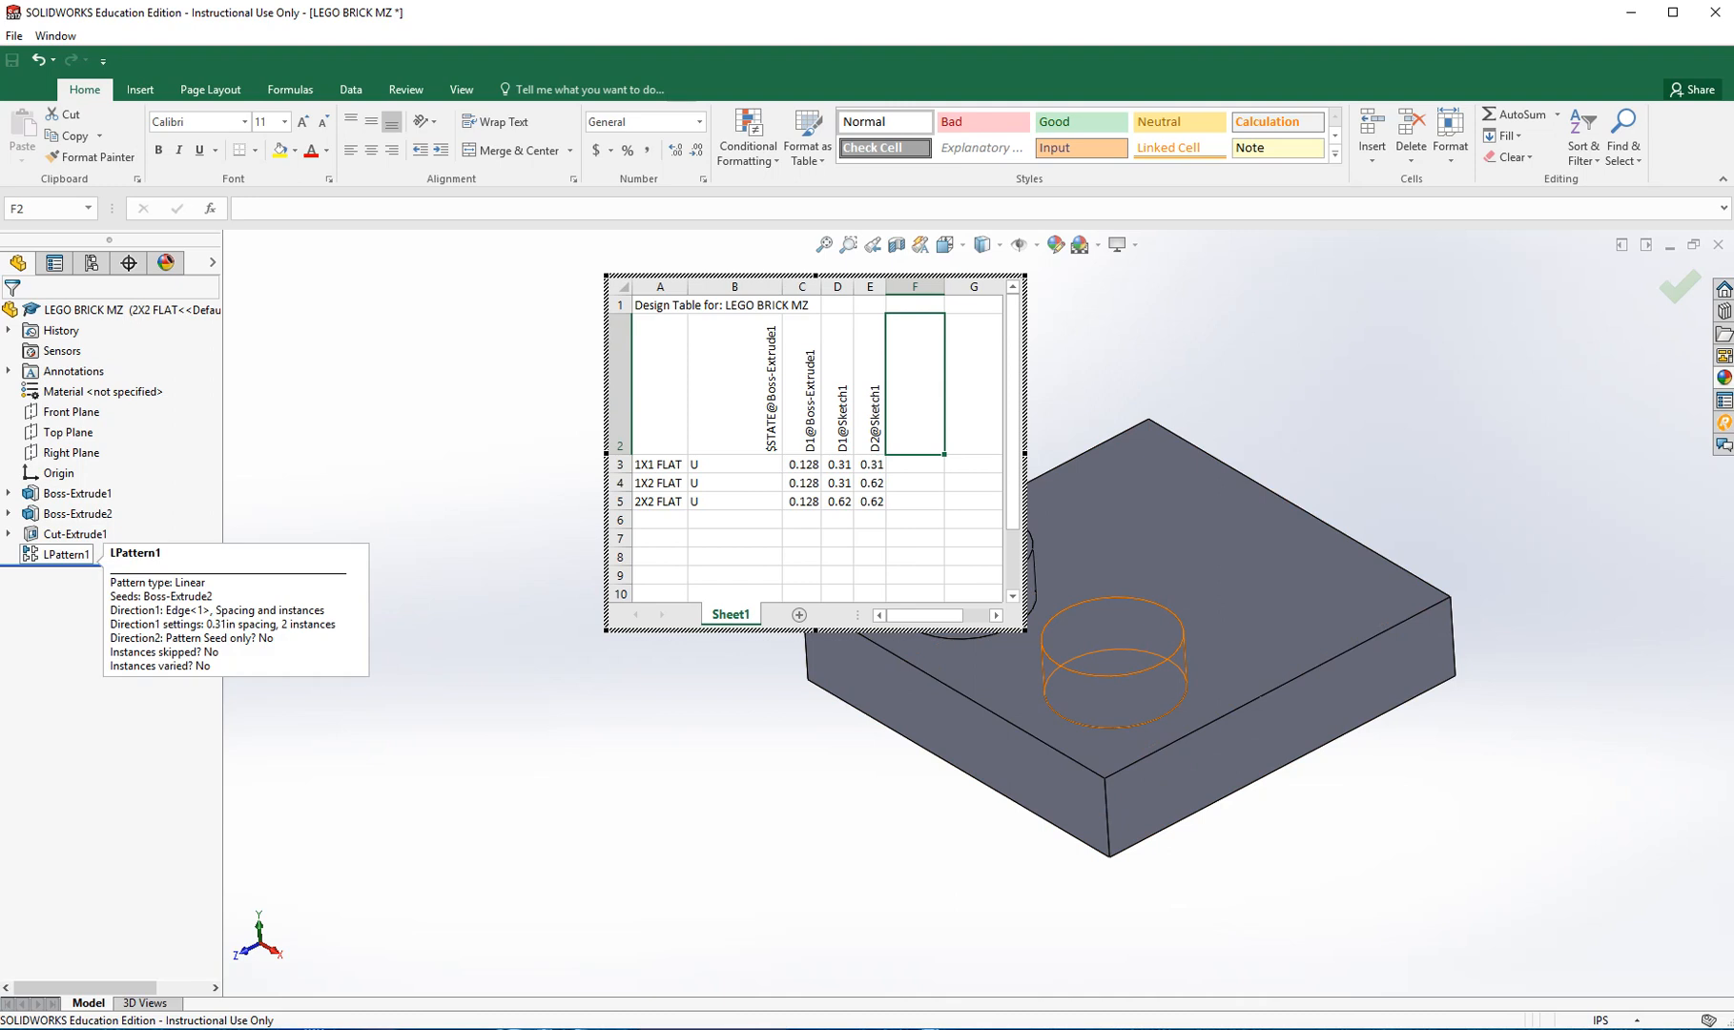
double_click(67, 554)
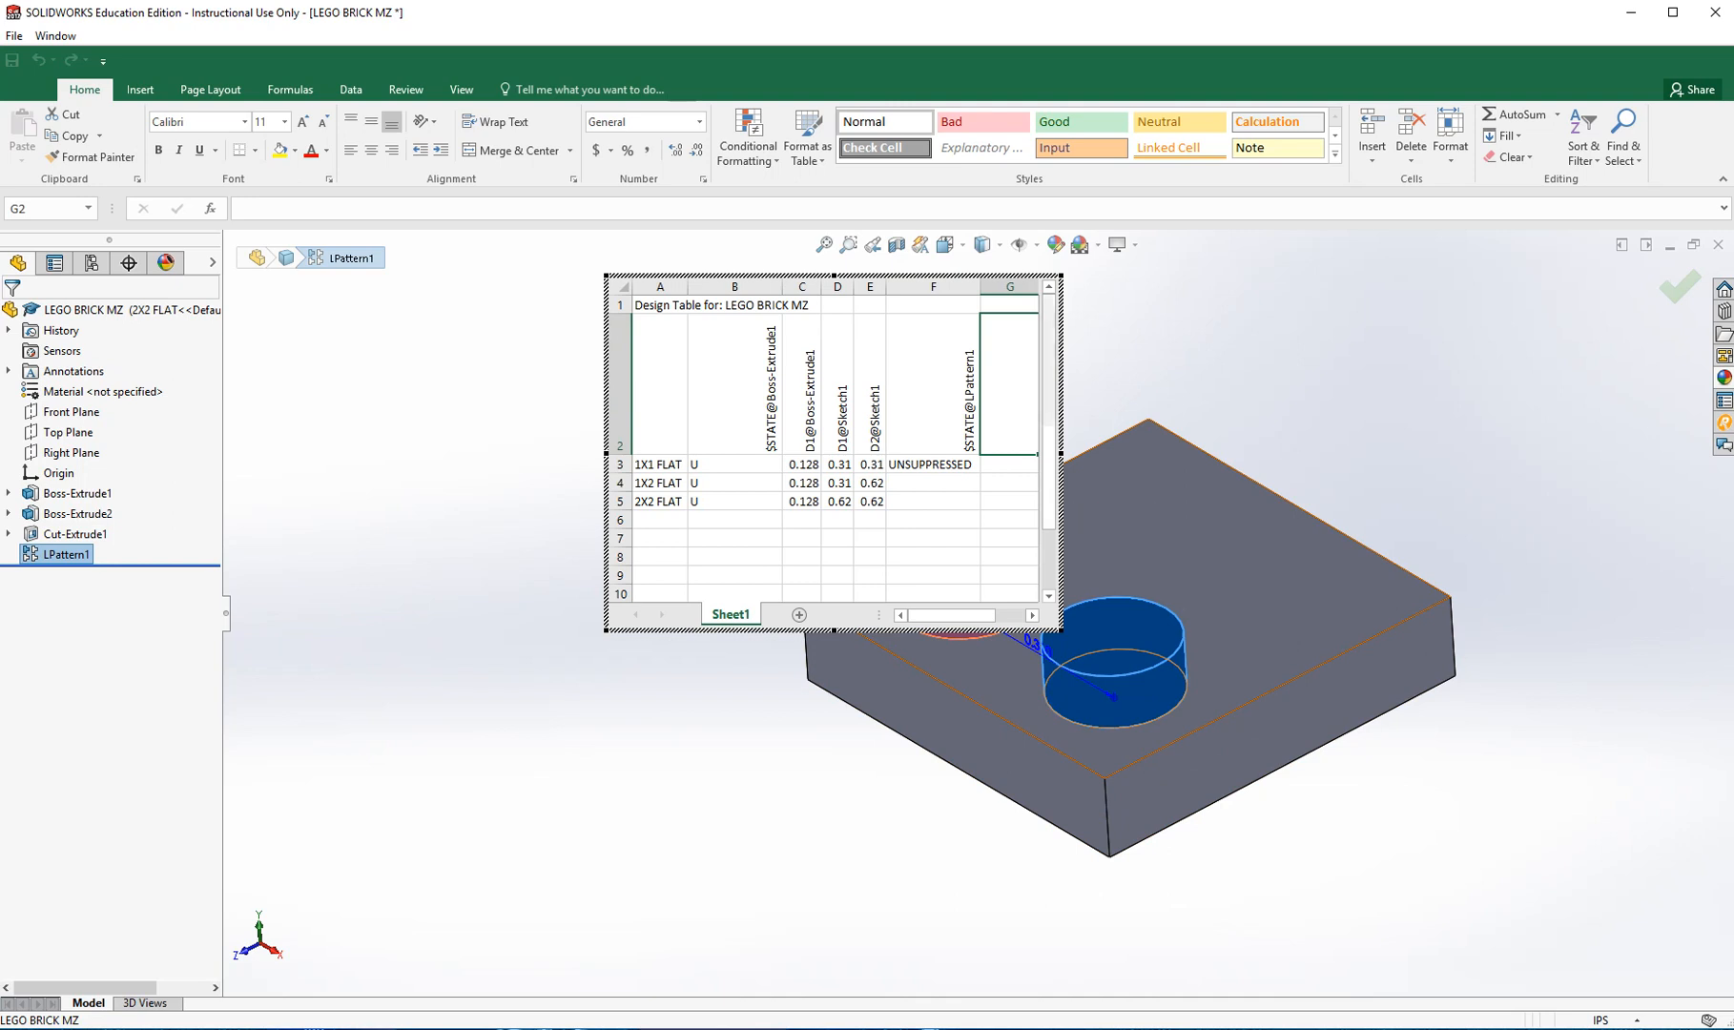
drag(1062, 371, 730, 397)
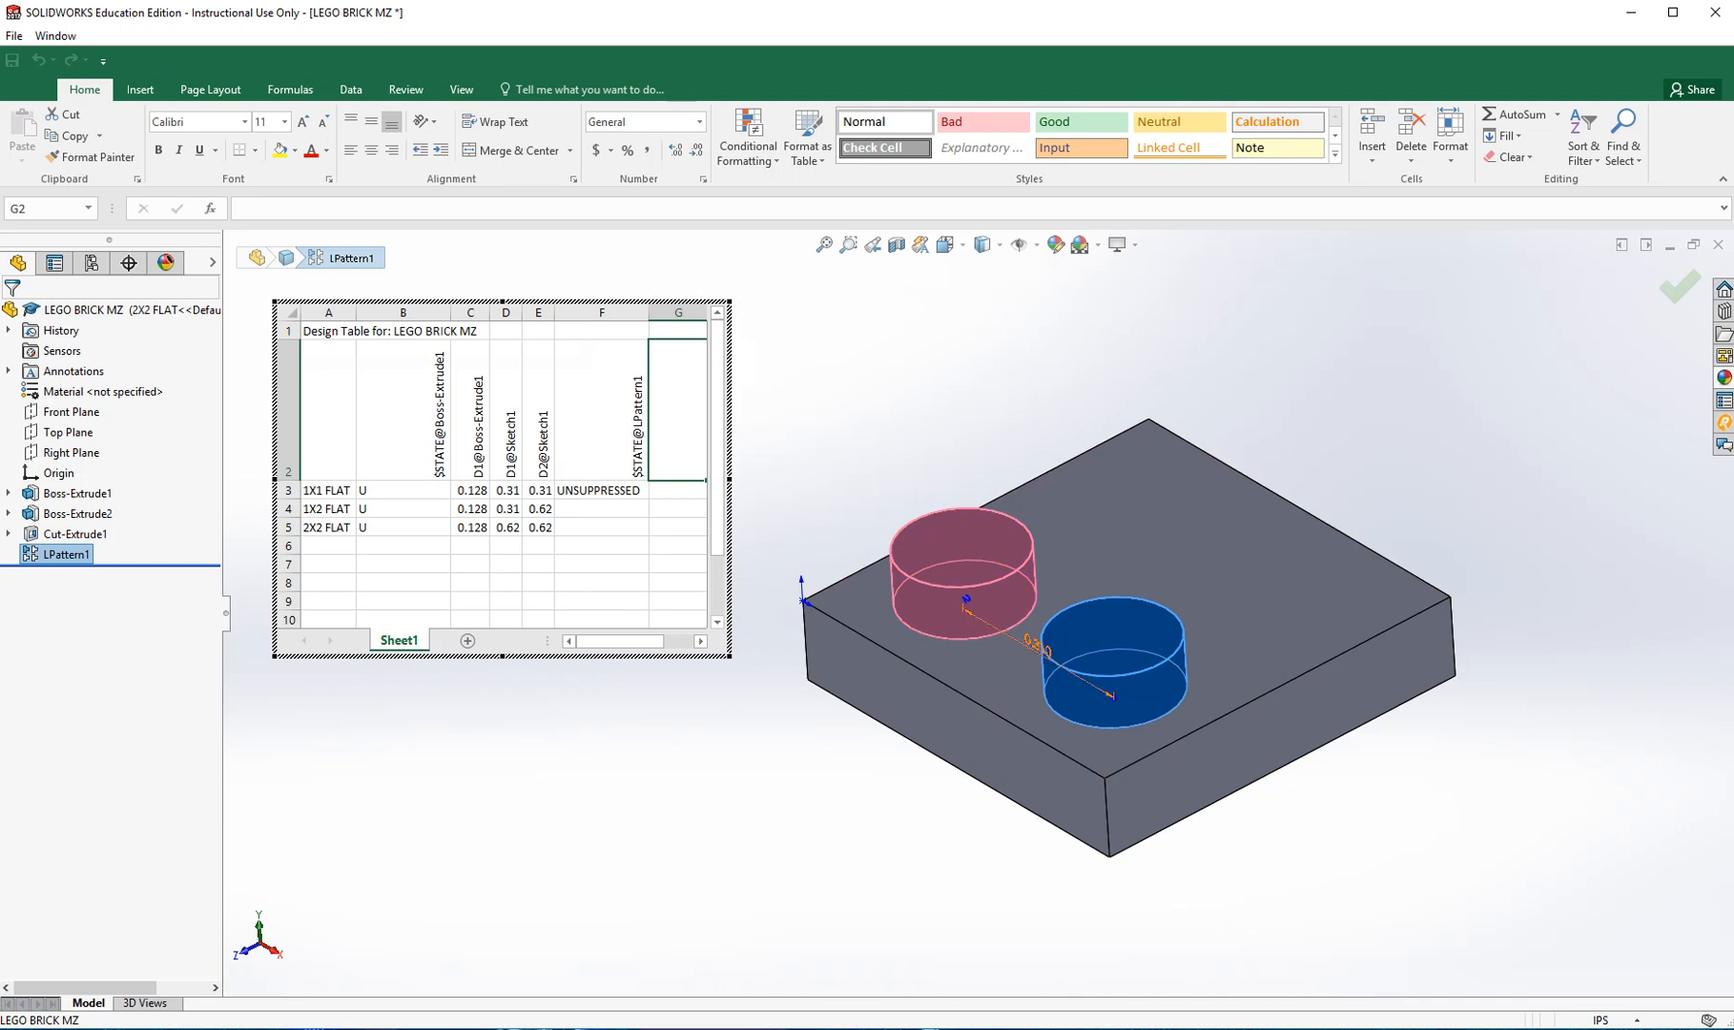
Step: Add the spacing dimension of stud pattern LPattern1 as a design table column and widen the table to show all columns
double_click(1035, 645)
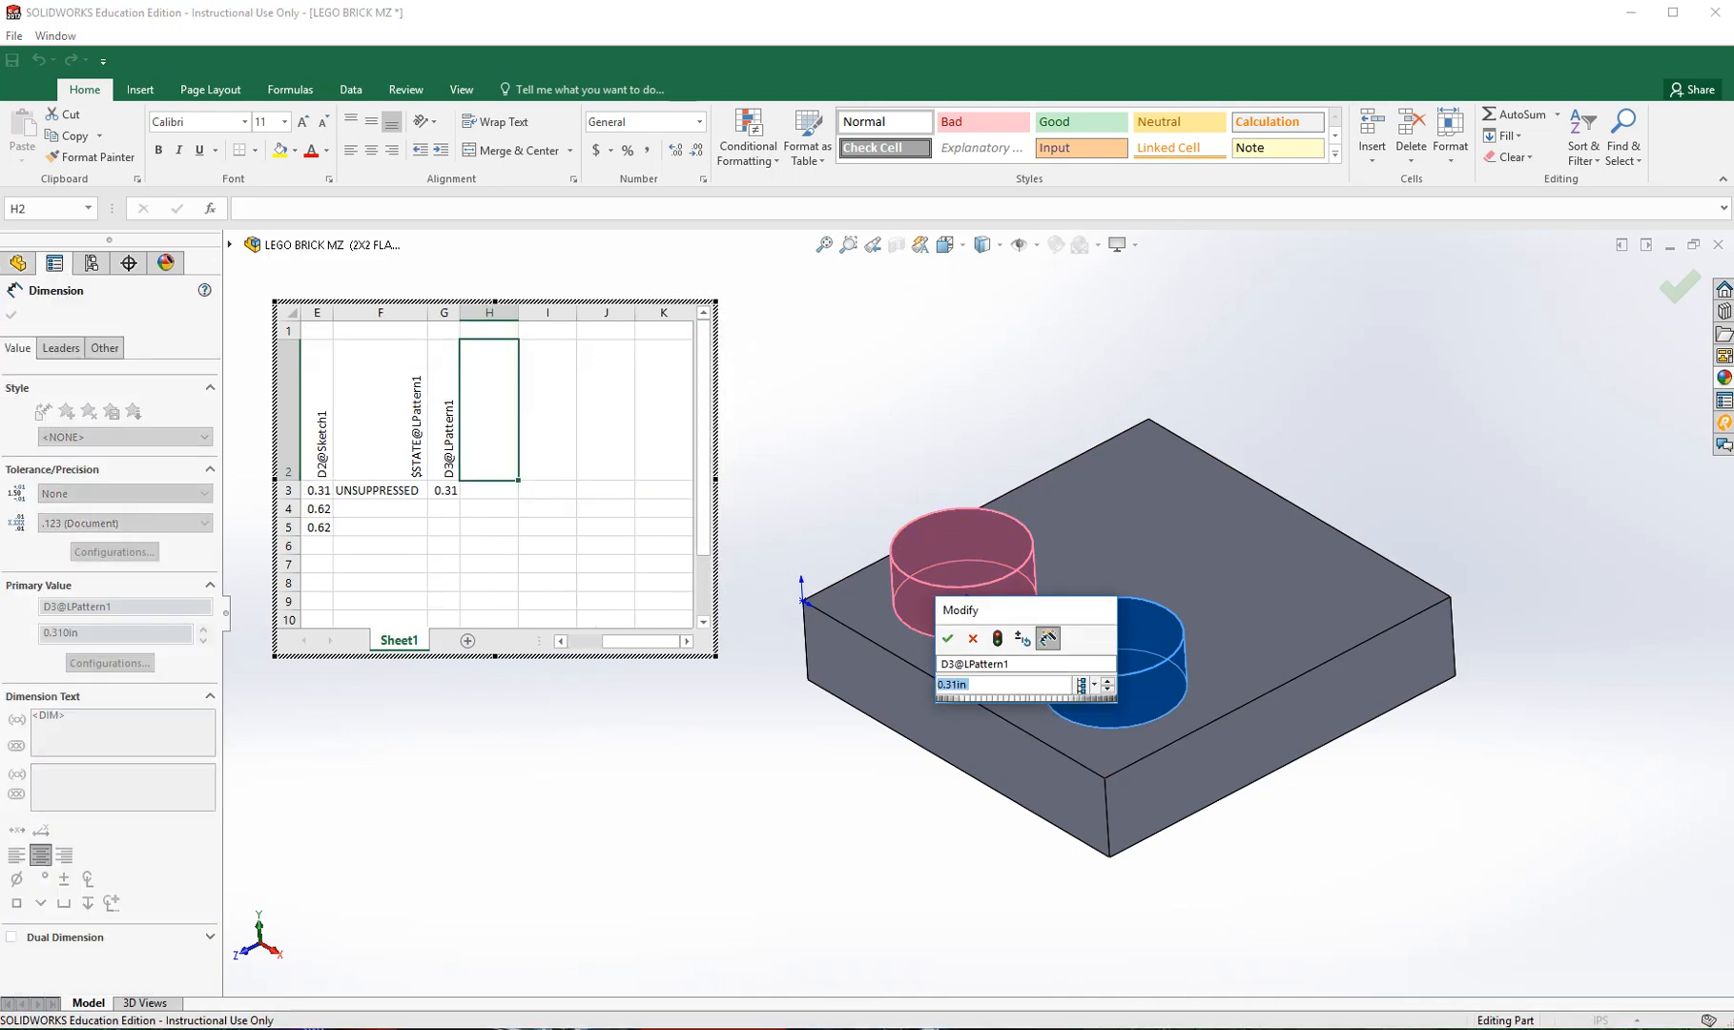
click(947, 638)
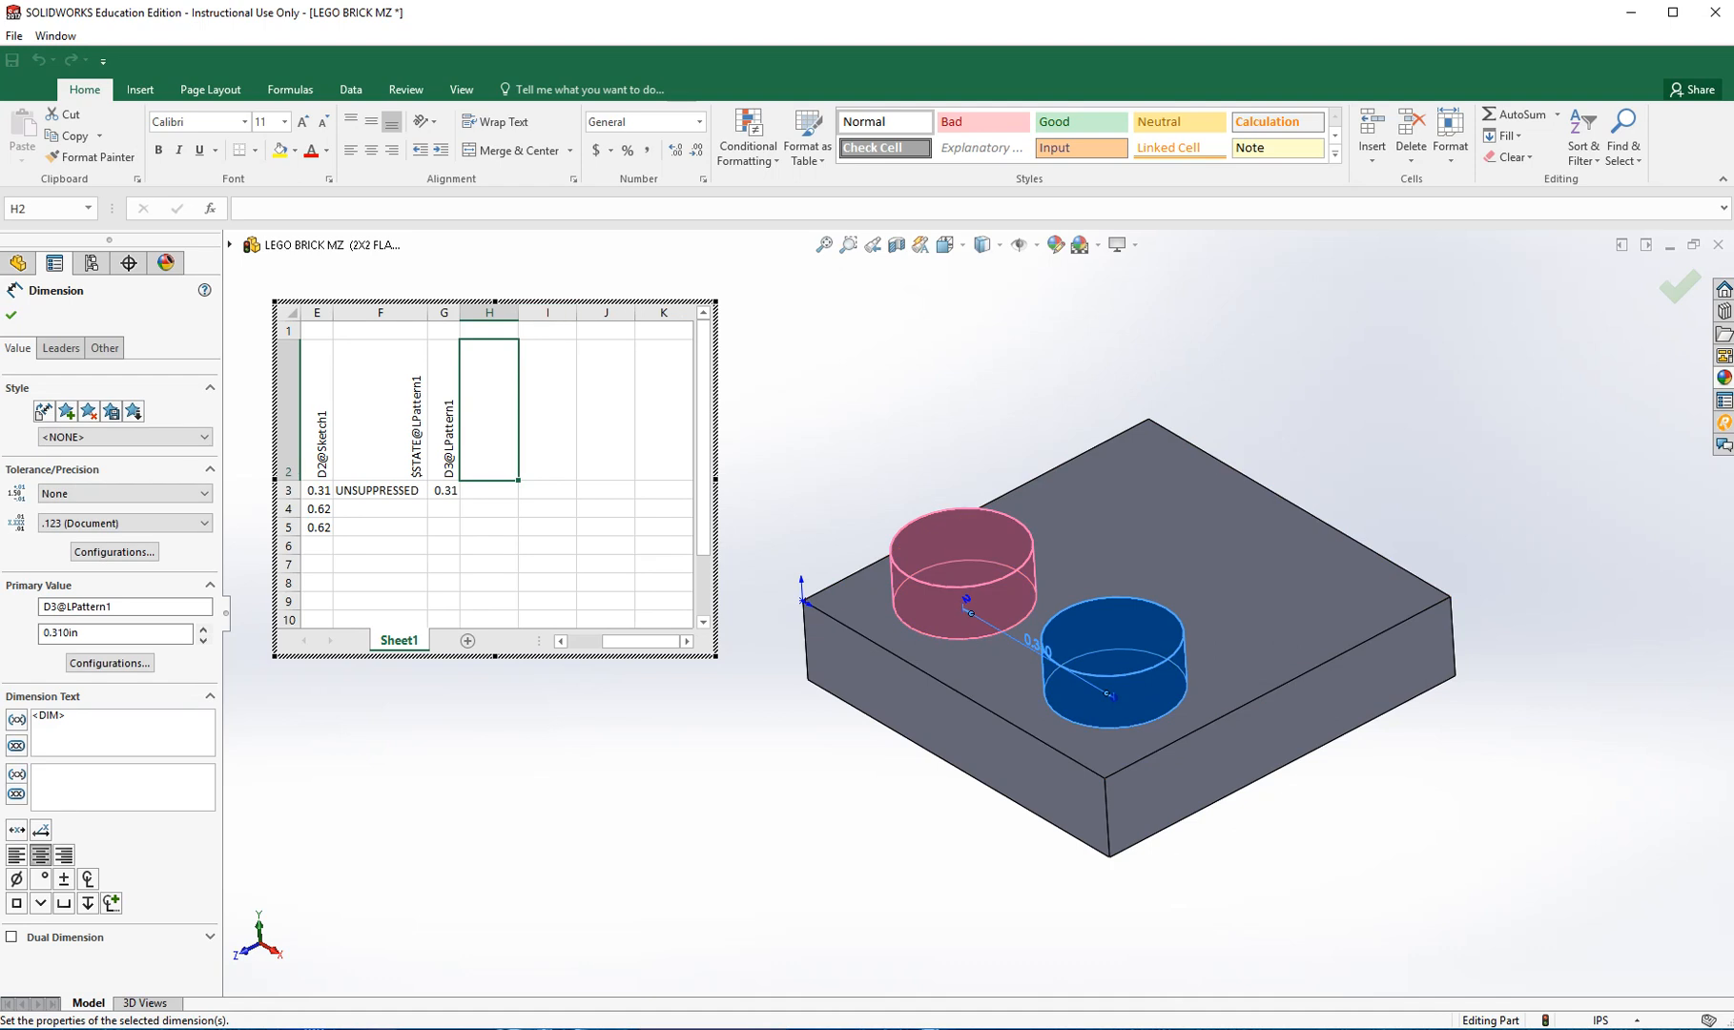
drag(716, 478, 1007, 478)
drag(858, 641, 800, 641)
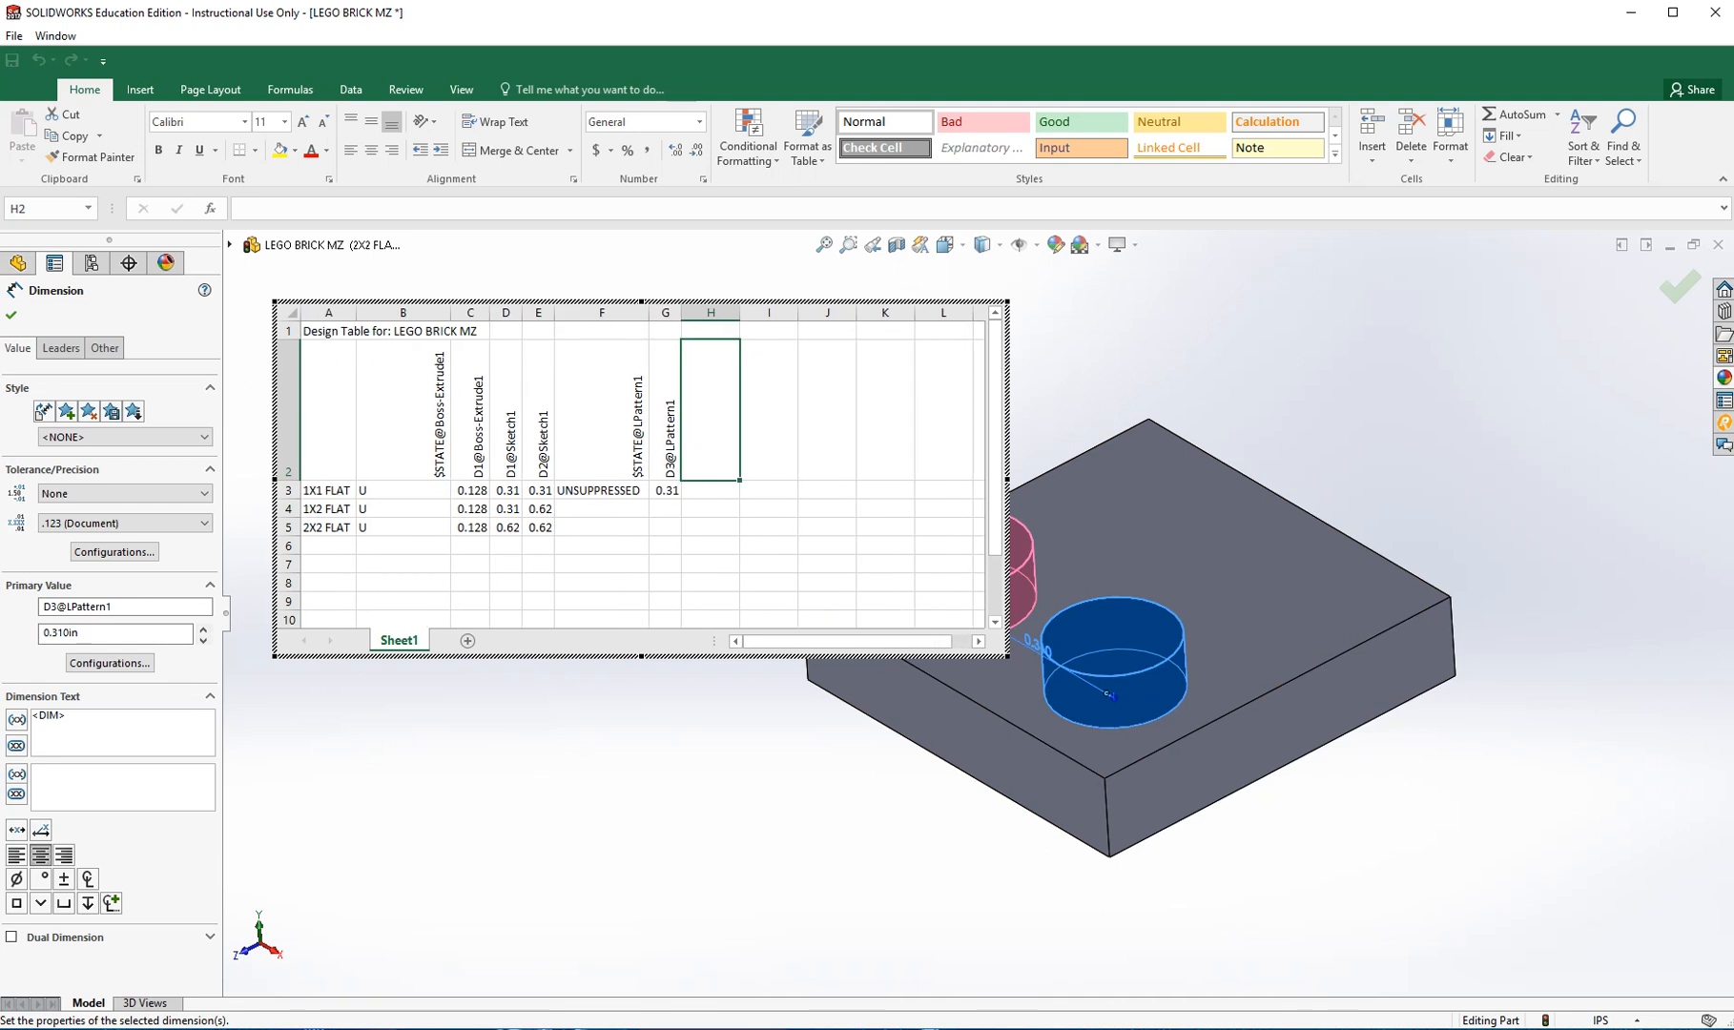
Step: Set LPattern1 to S for 1X1 FLAT and U for 1X2 and 2X2 FLAT, enter 0.31 spacing for both, and close the table
click(601, 490)
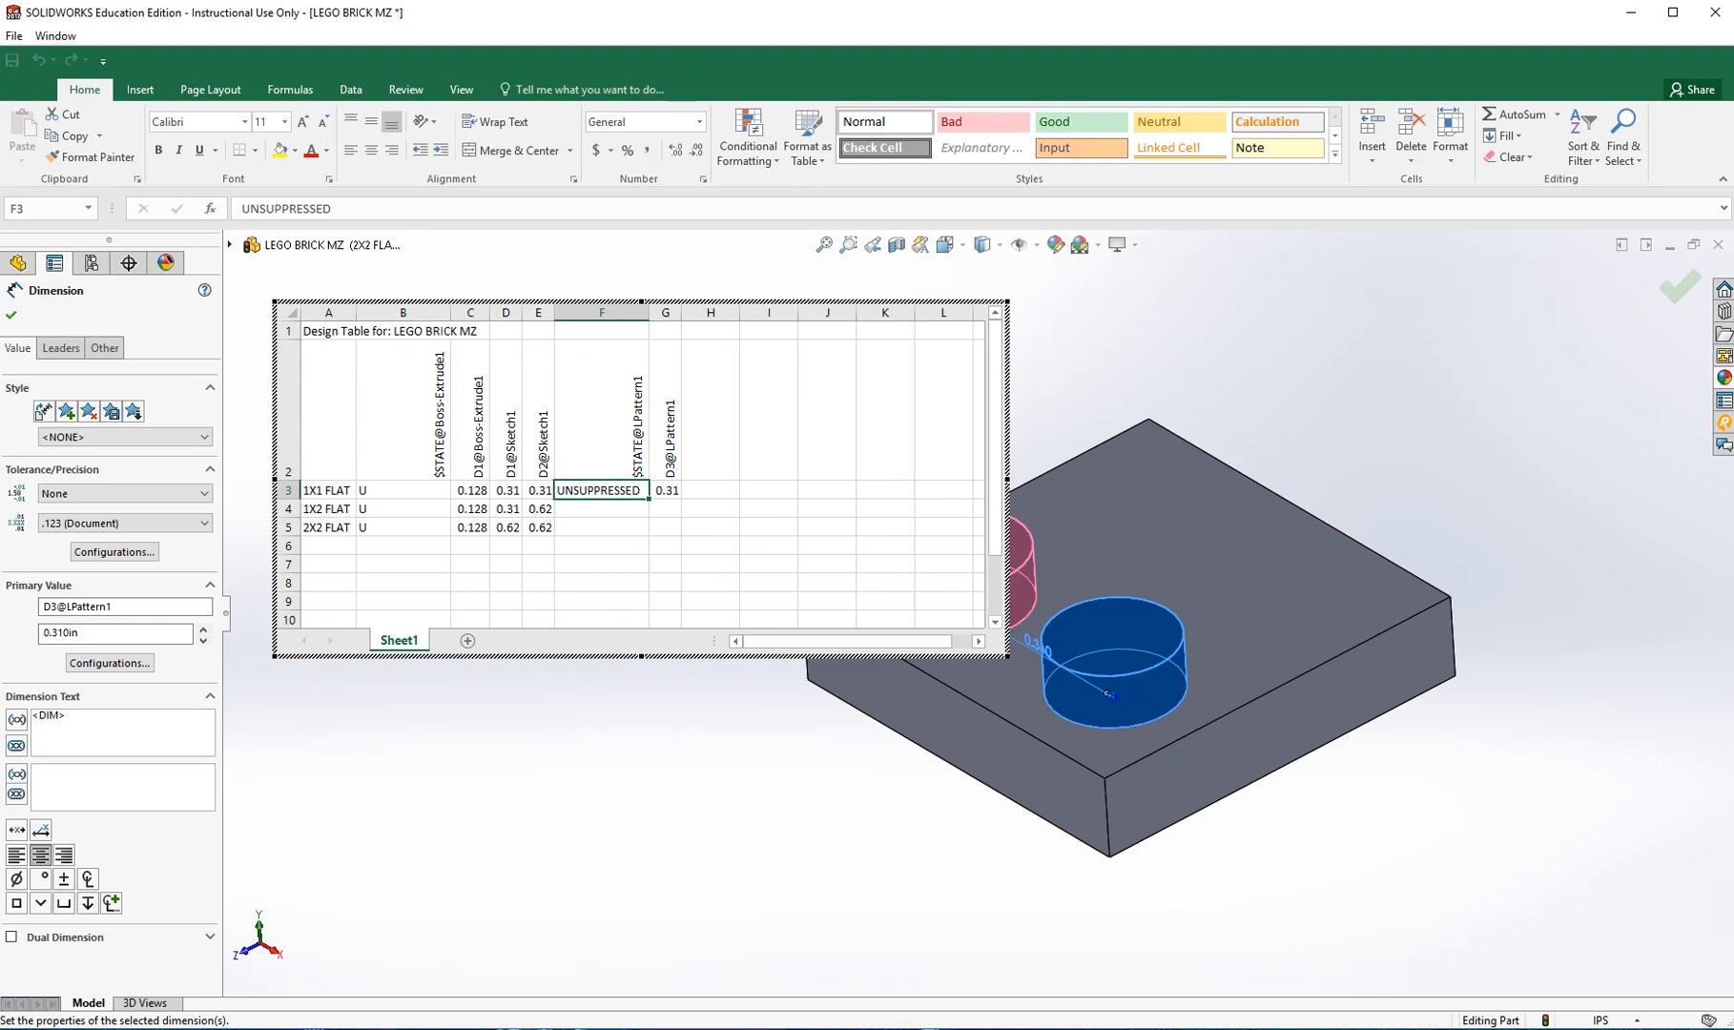
text(S)
key(Return)
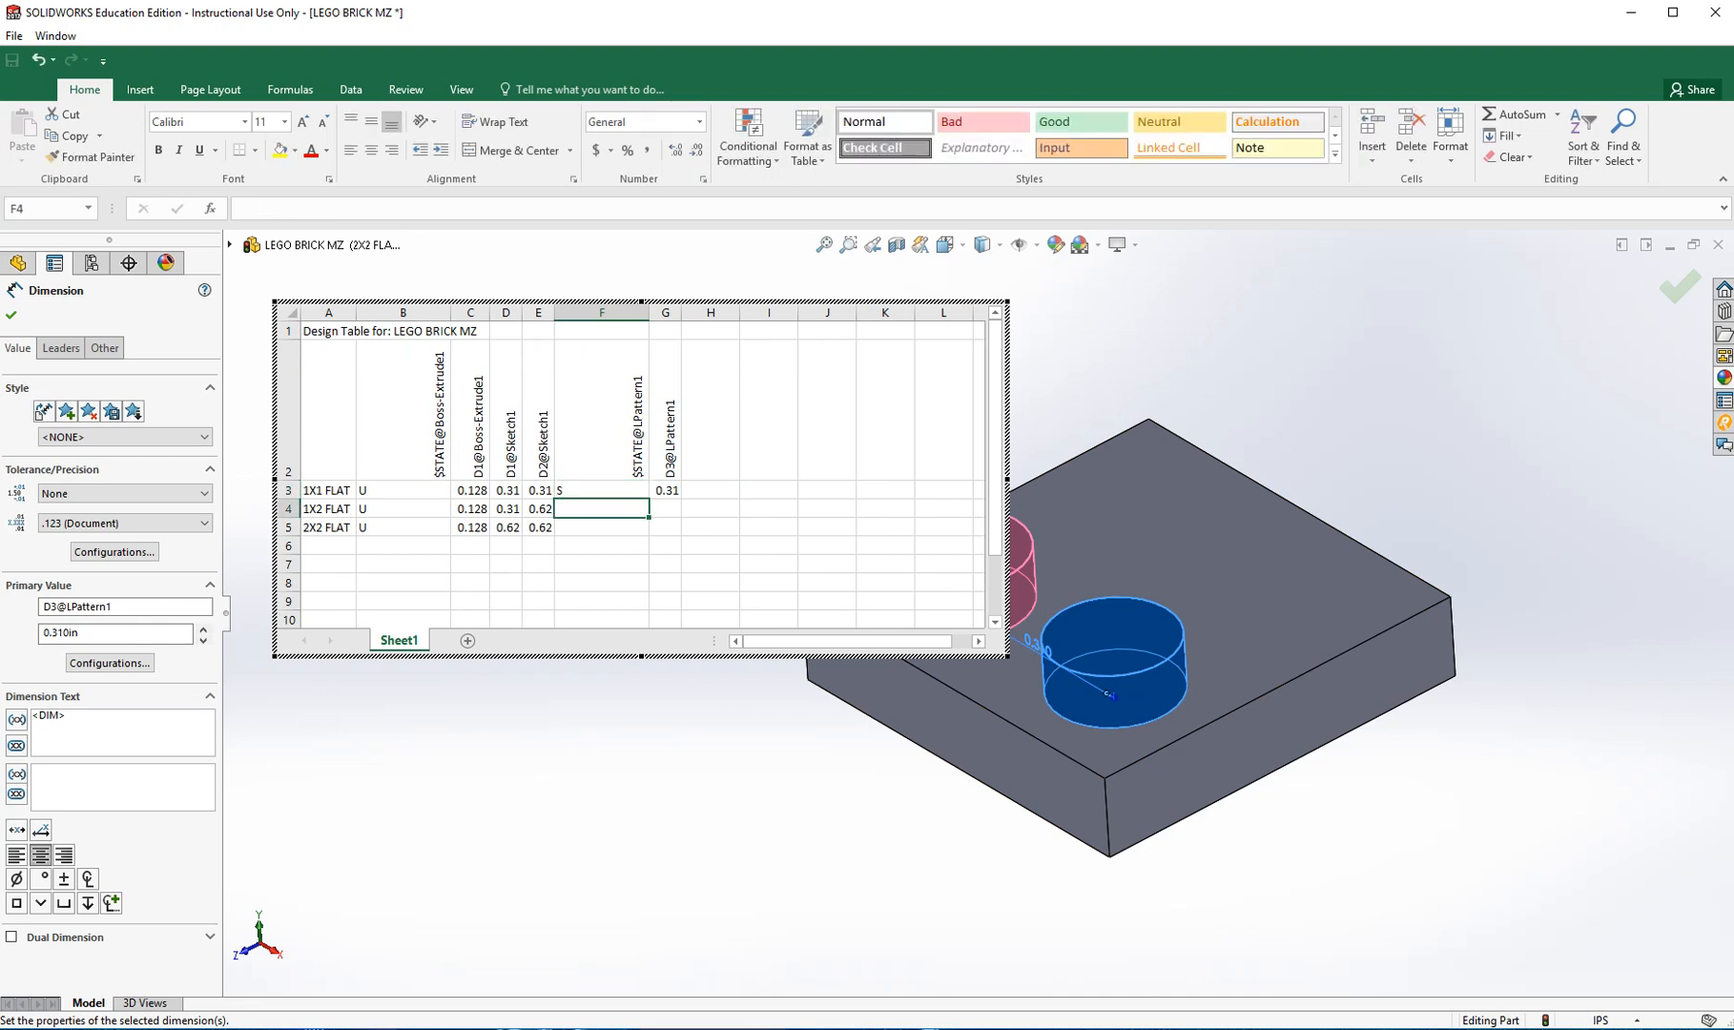
text(U)
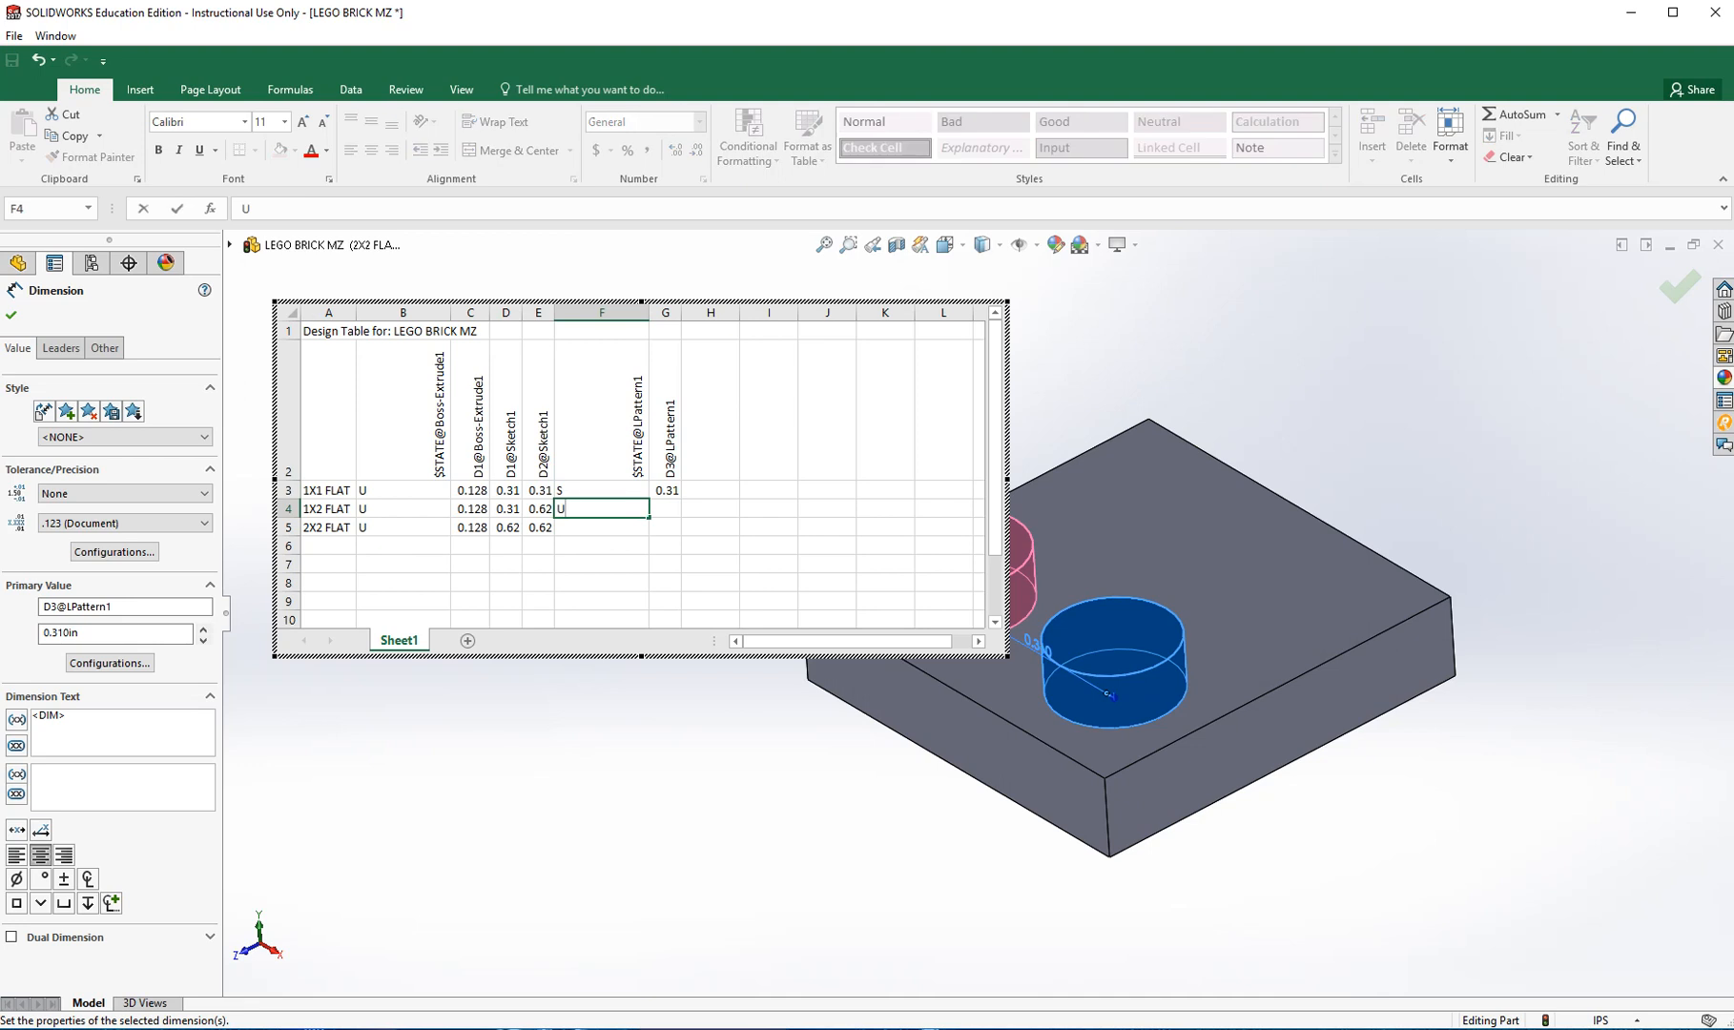
key(Tab)
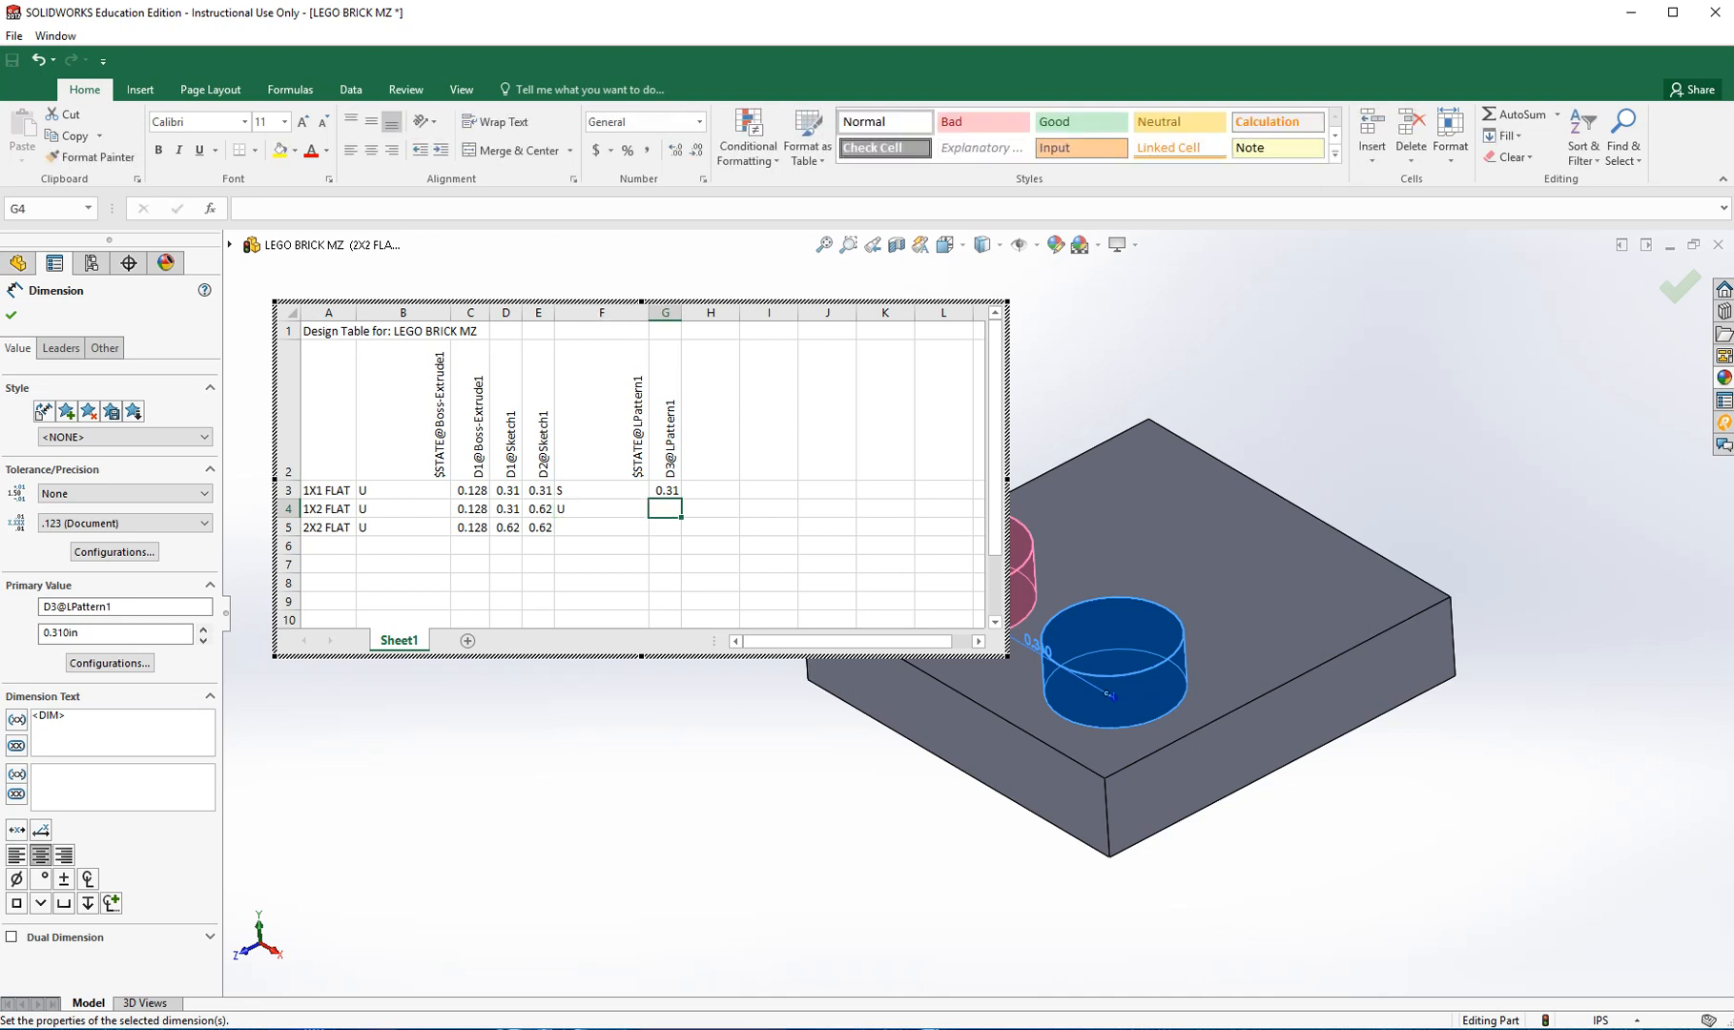
text(.31)
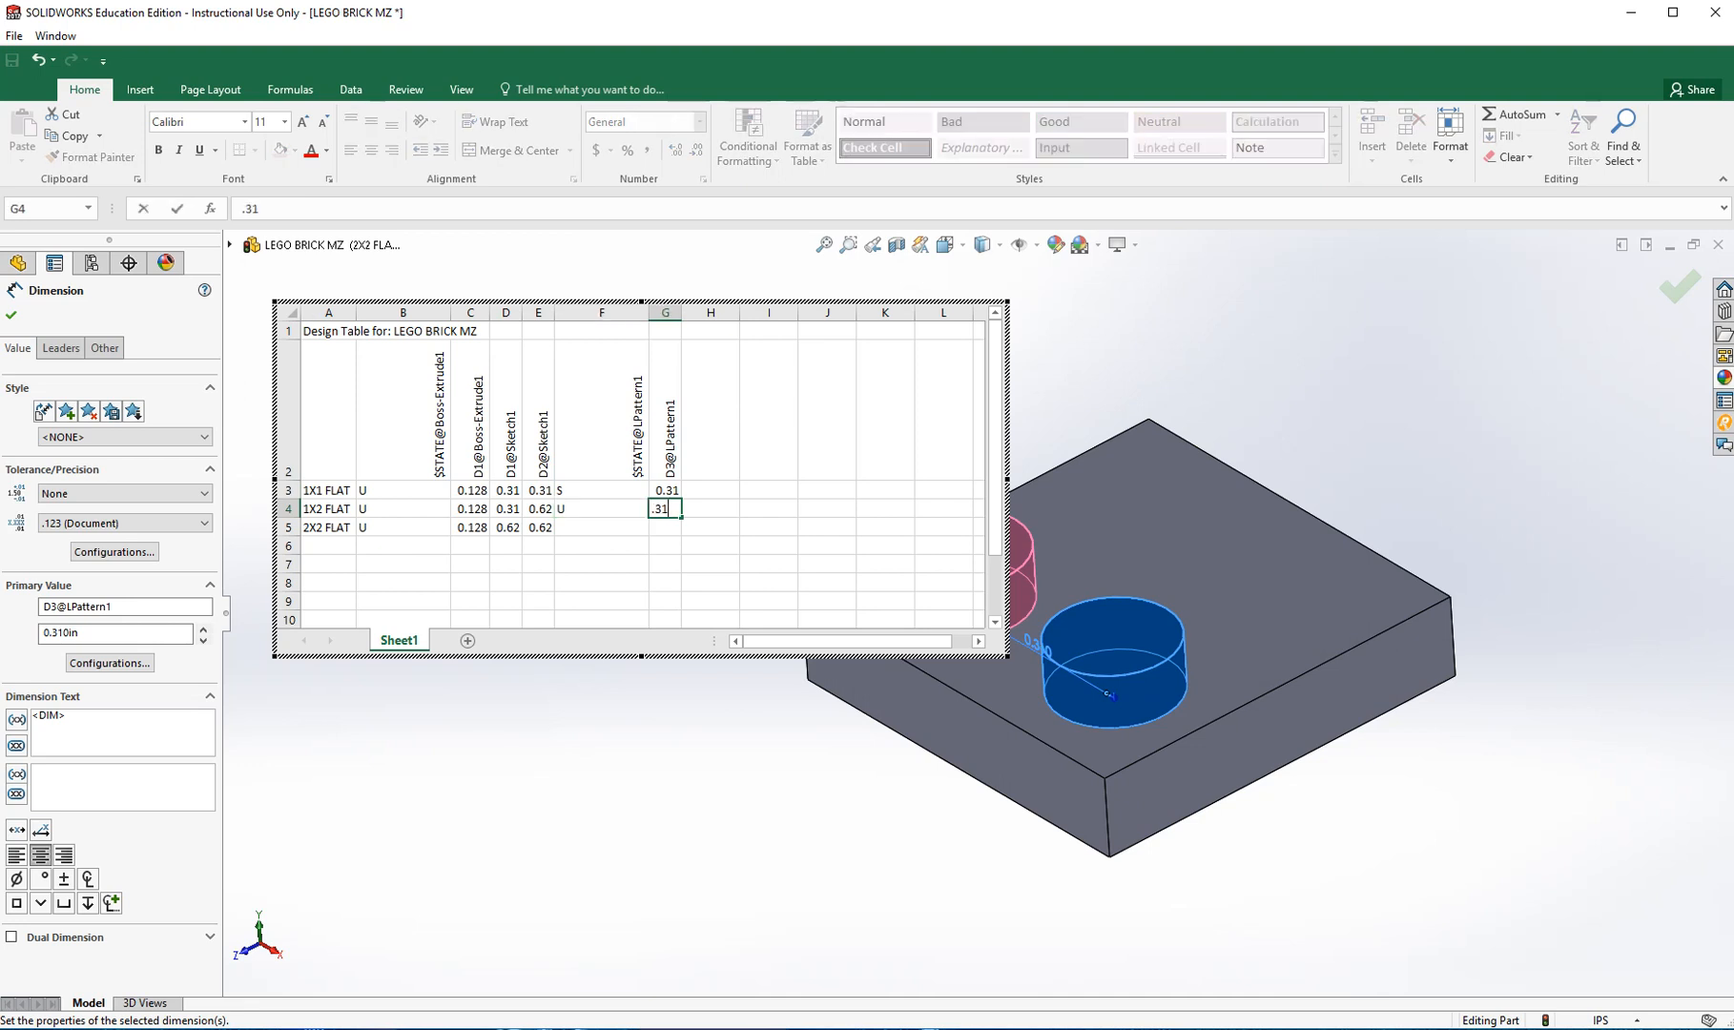
key(Return)
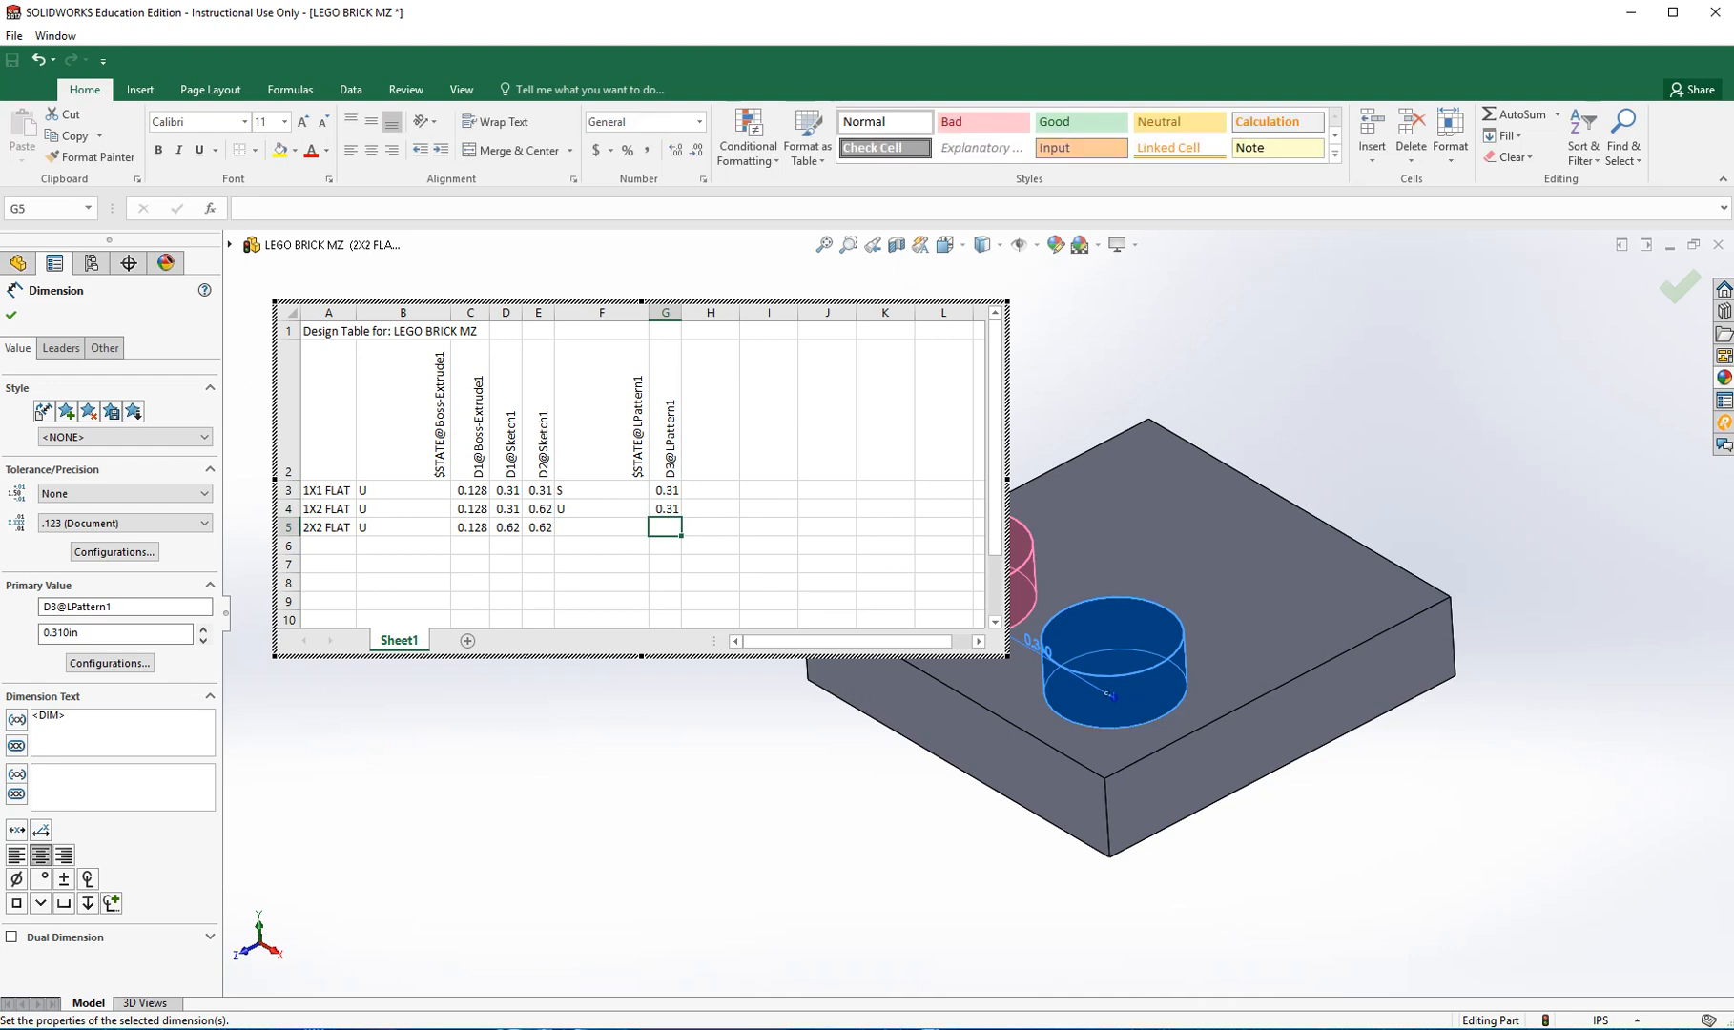
key(Escape)
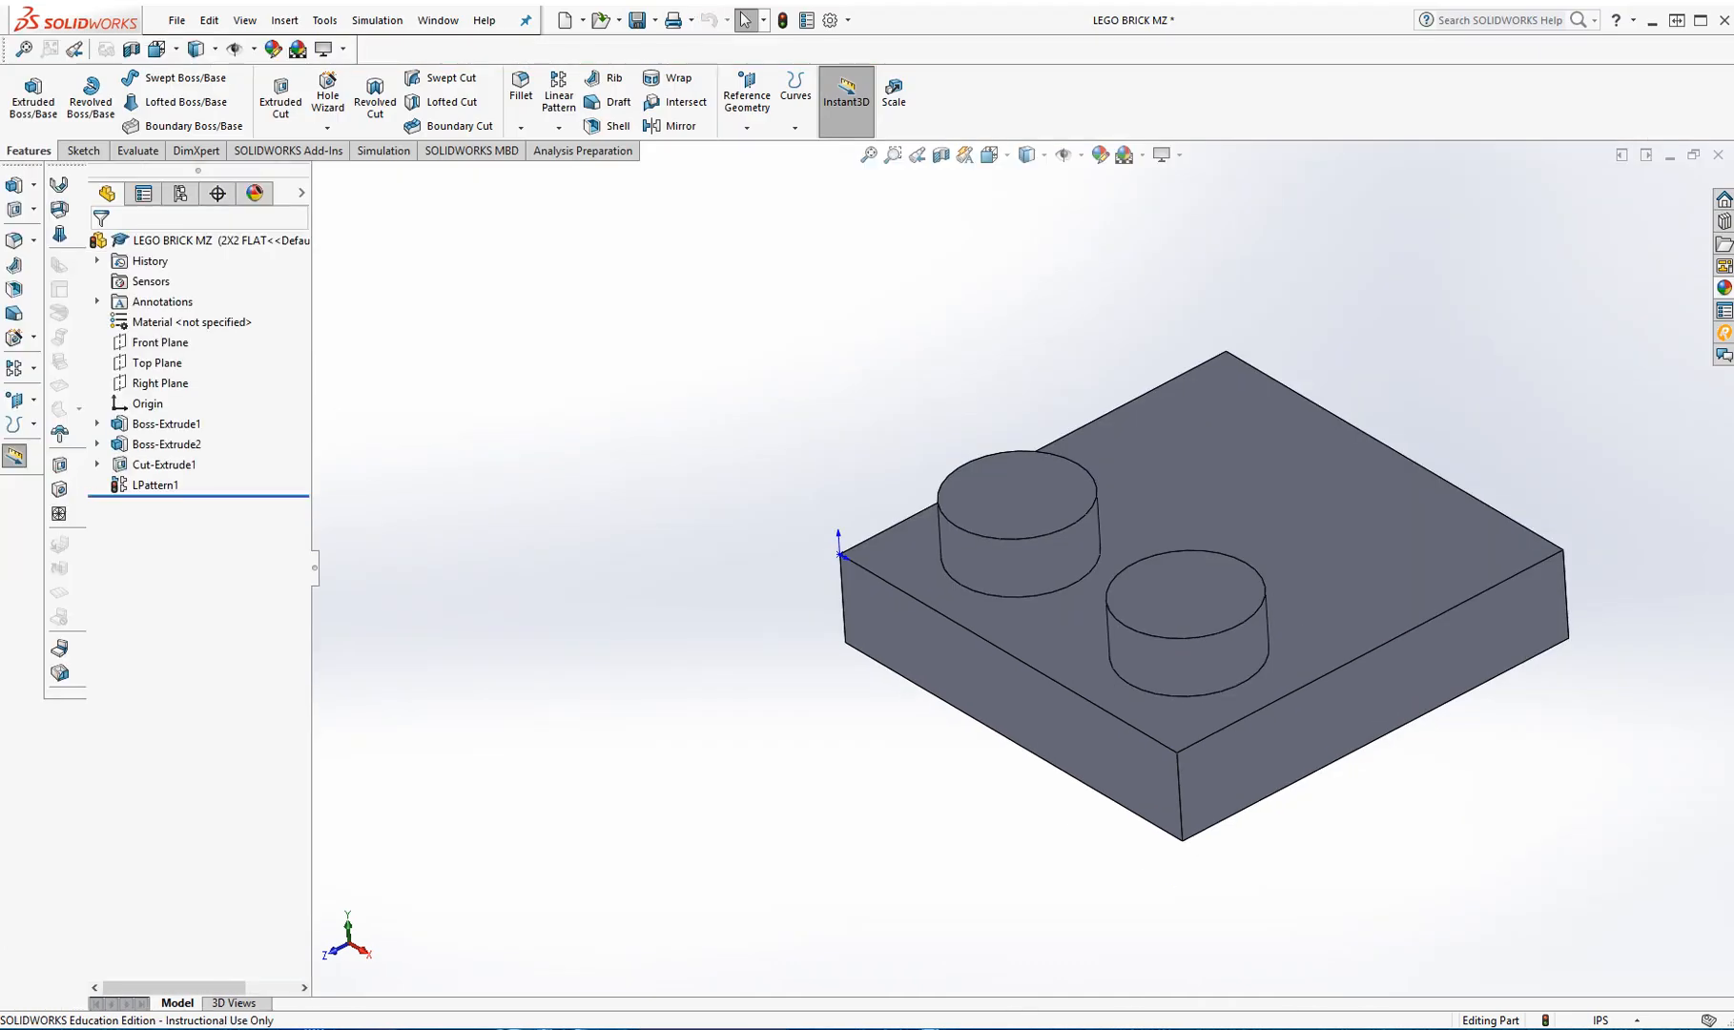
Step: Save the part and activate the 1X1 FLAT and 1X2 FLAT configurations in turn to check their studs
click(637, 20)
click(180, 193)
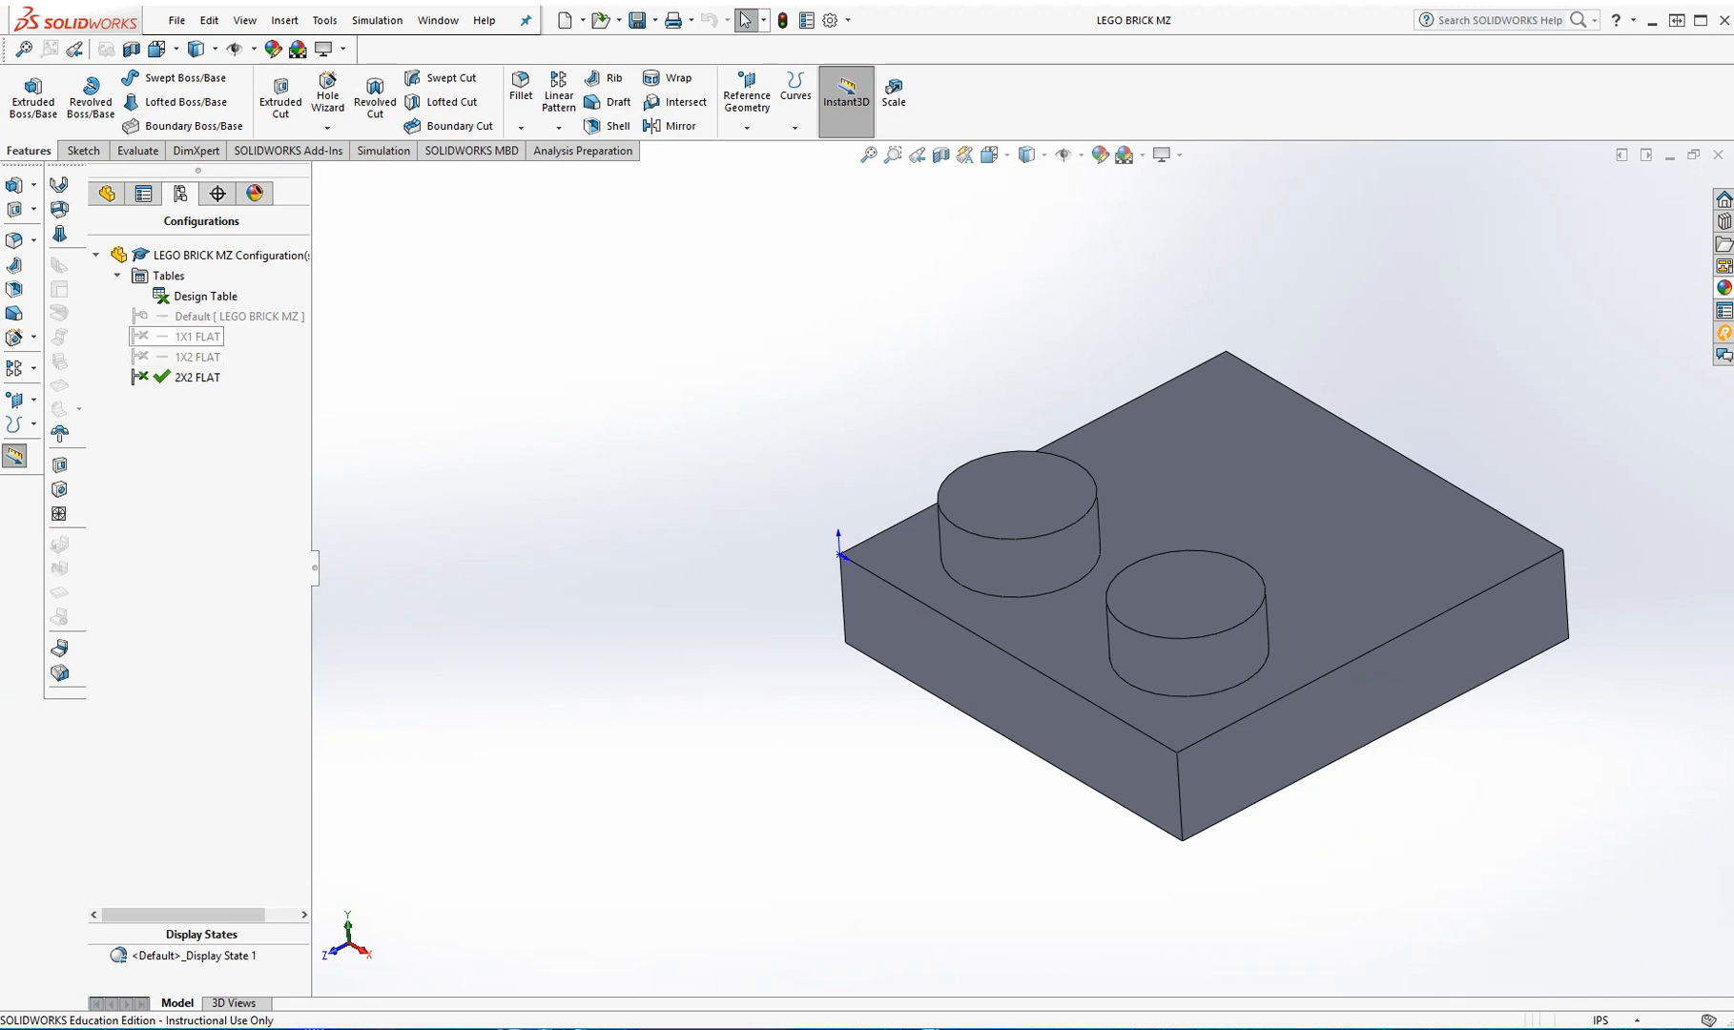
key(ctrl+s)
key(Return)
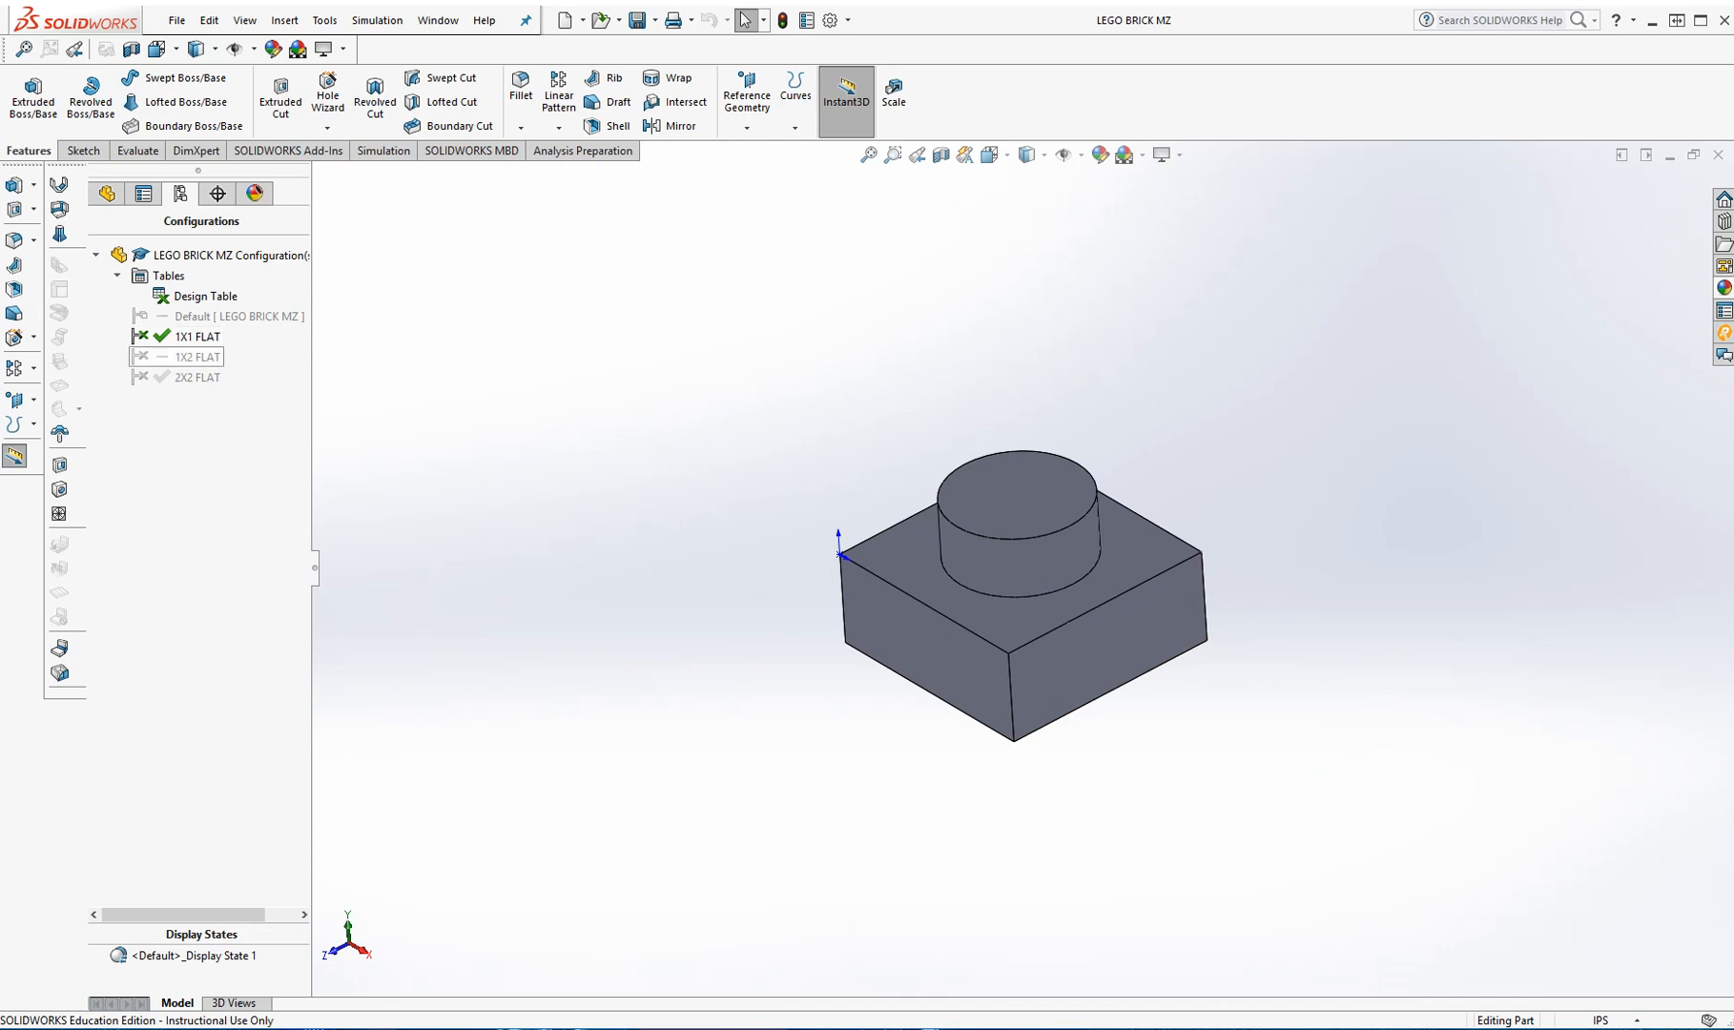
double_click(196, 357)
key(Return)
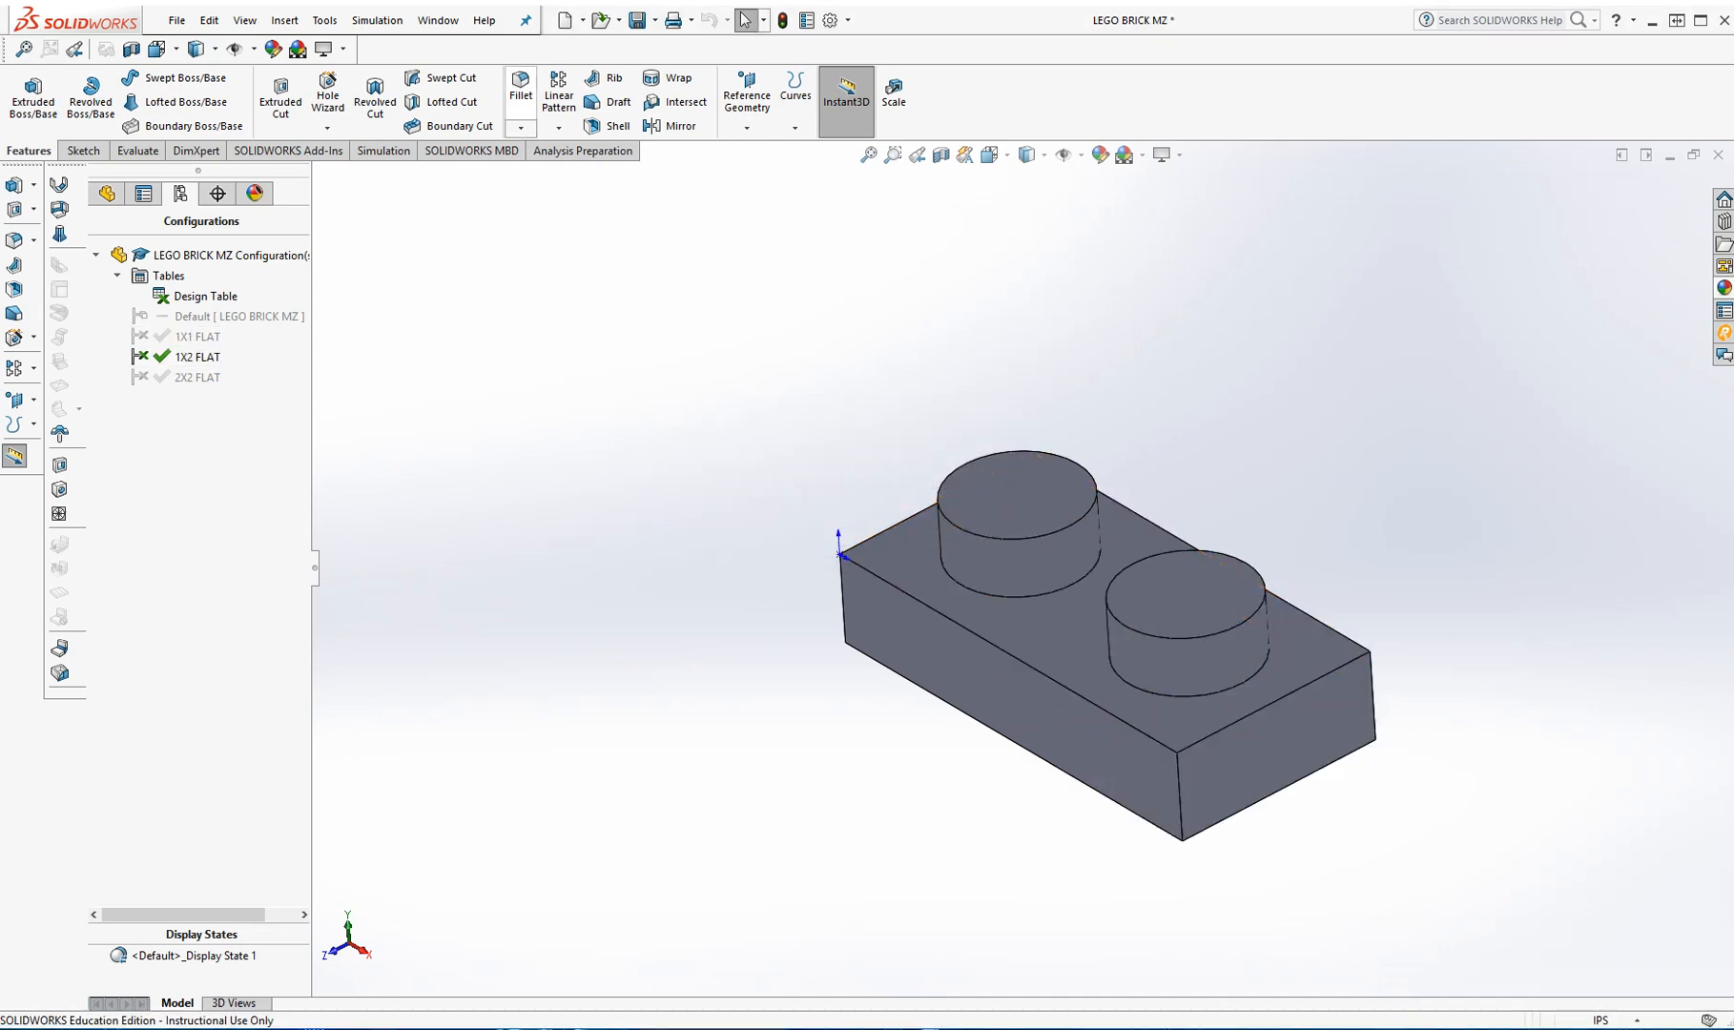
mouse_move(1097, 687)
middle_down()
mouse_move(1140, 621)
mouse_move(1135, 353)
mouse_move(1131, 696)
middle_up()
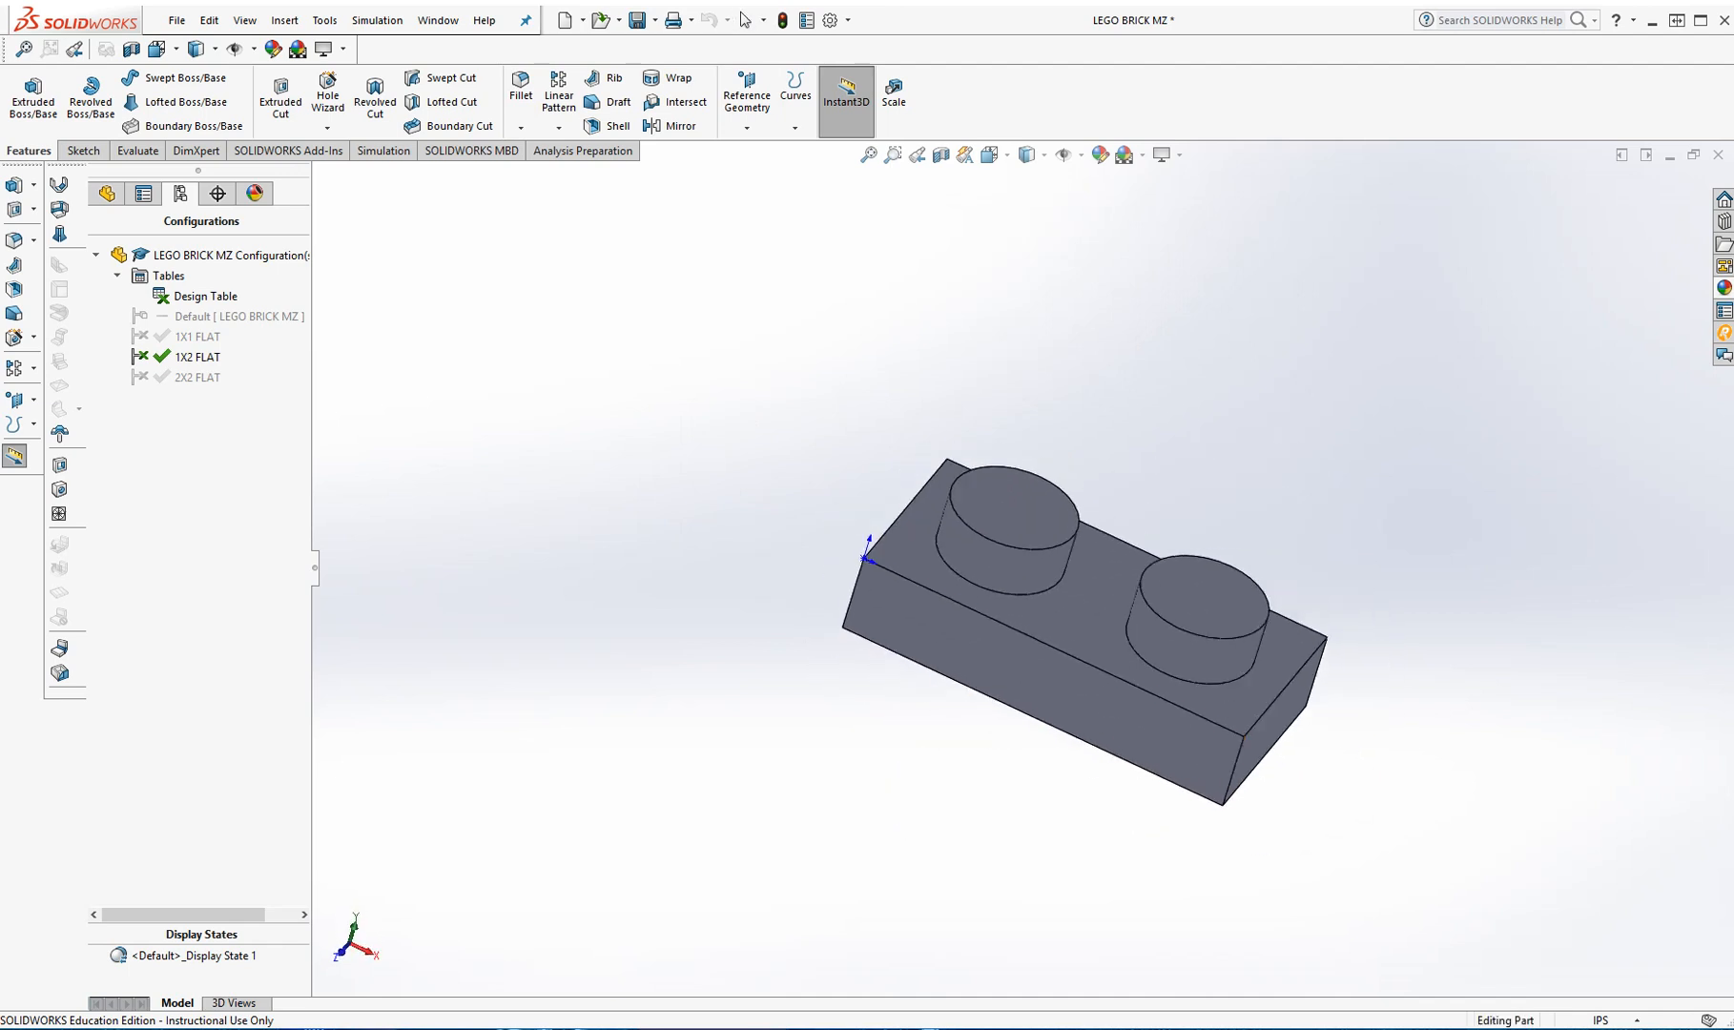
Step: In 2X2 FLAT, linear-pattern LPattern1 along the top edge perpendicular to the stud row, reversed, with 0.31 in spacing and 2 instances; save
double_click(197, 377)
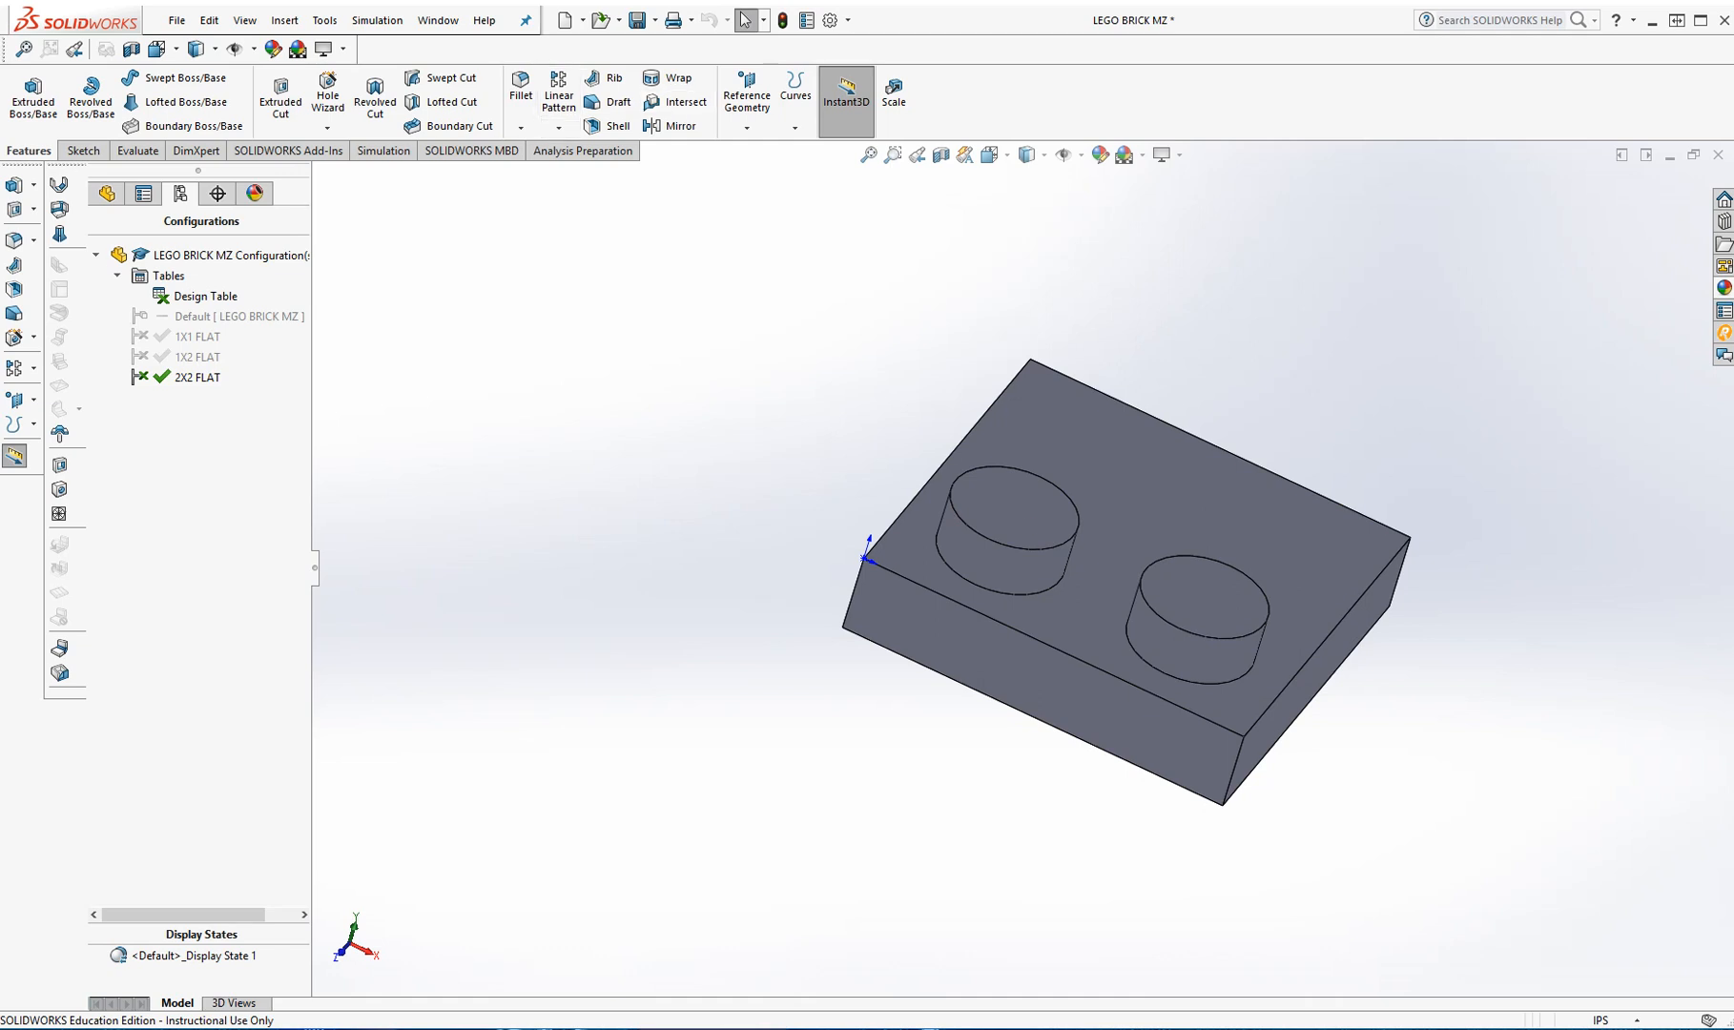
click(105, 193)
click(558, 94)
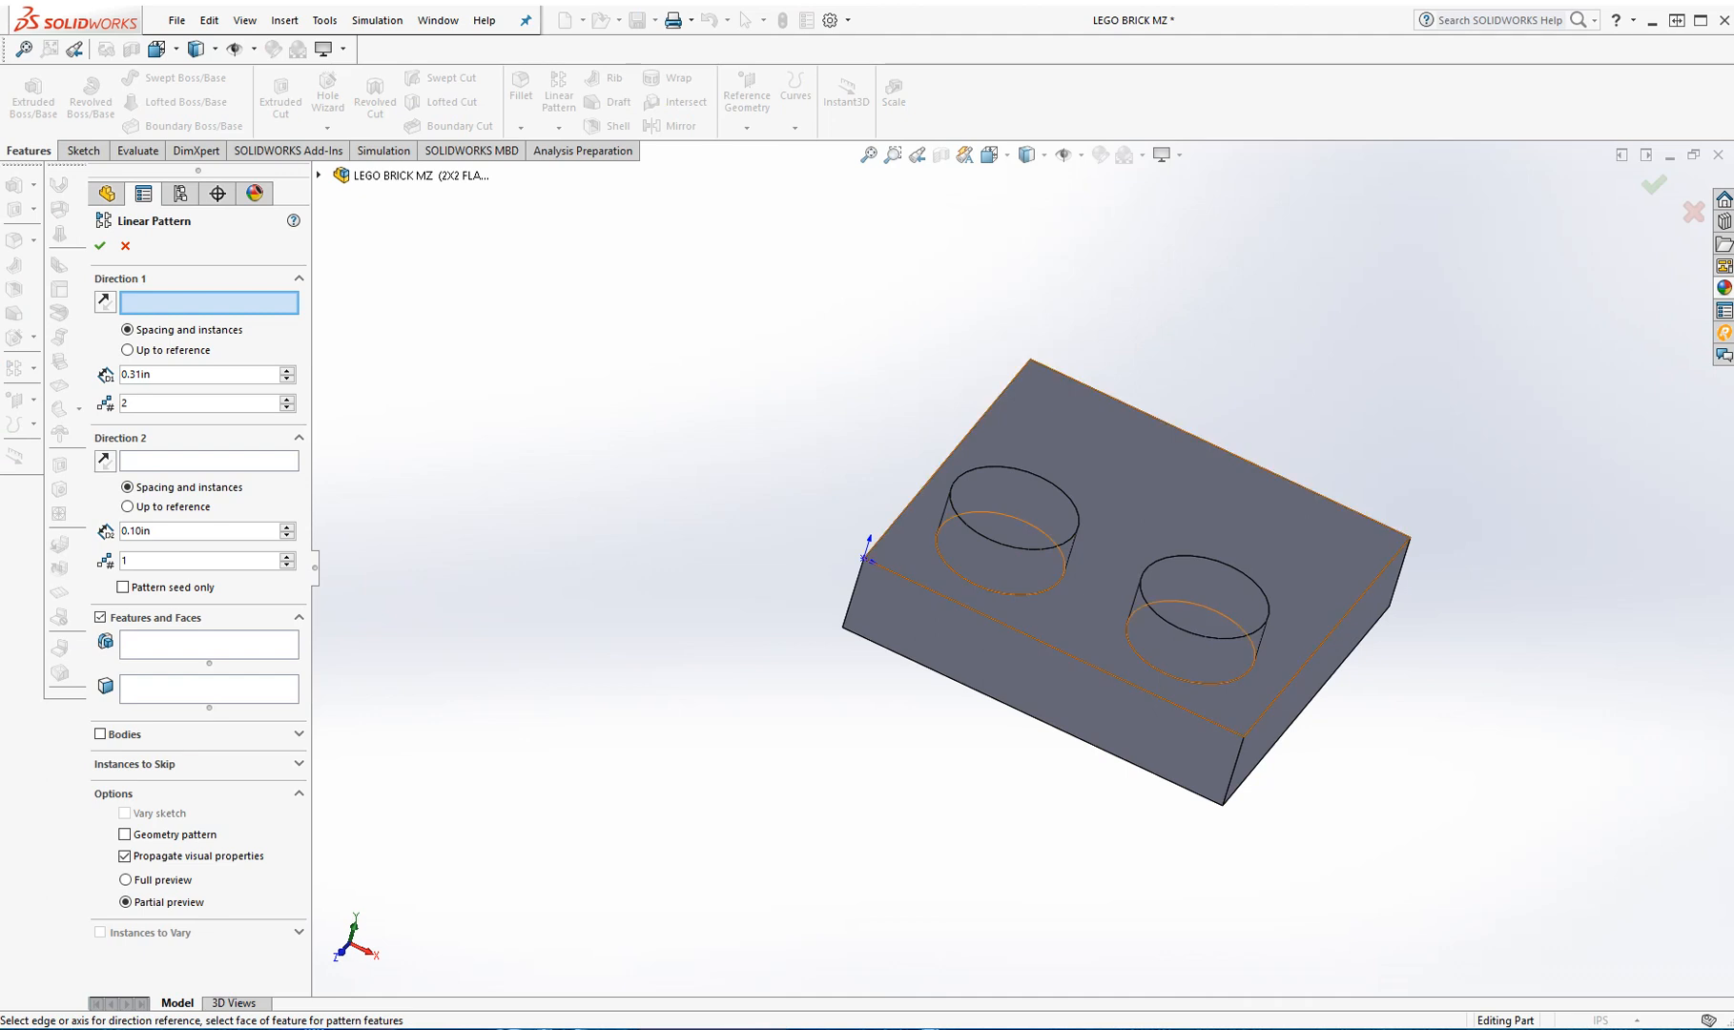
click(960, 444)
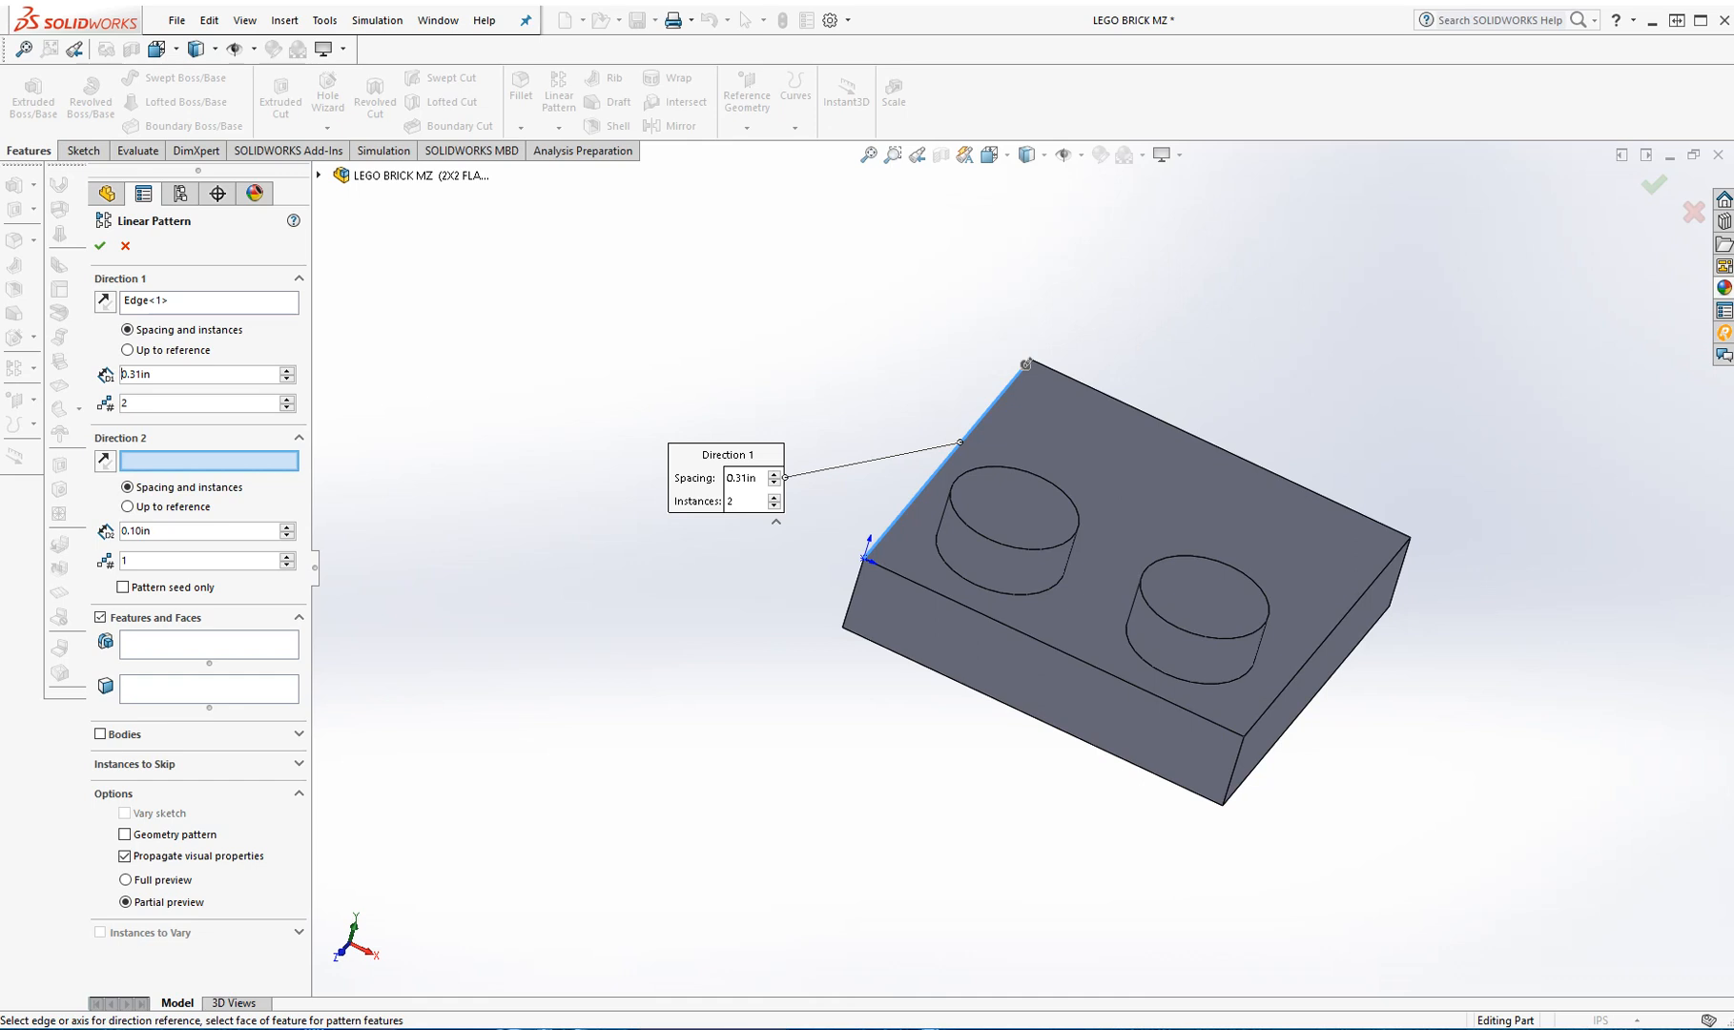
click(208, 644)
click(319, 175)
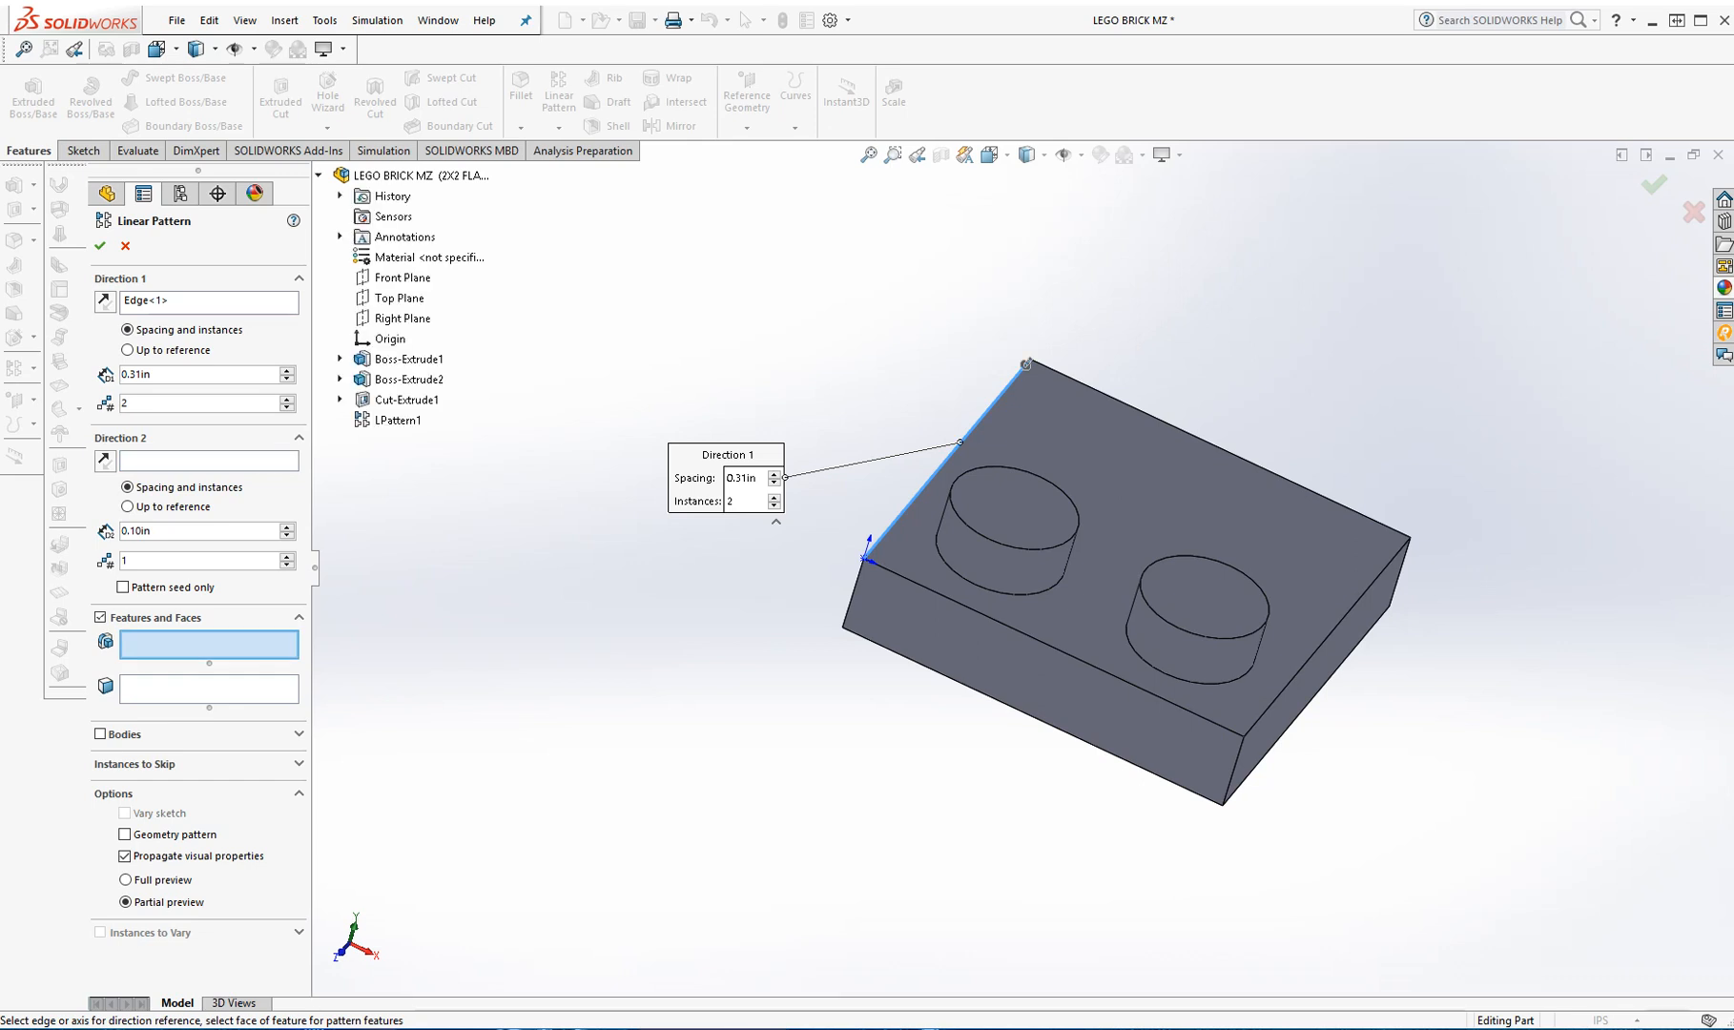
click(396, 420)
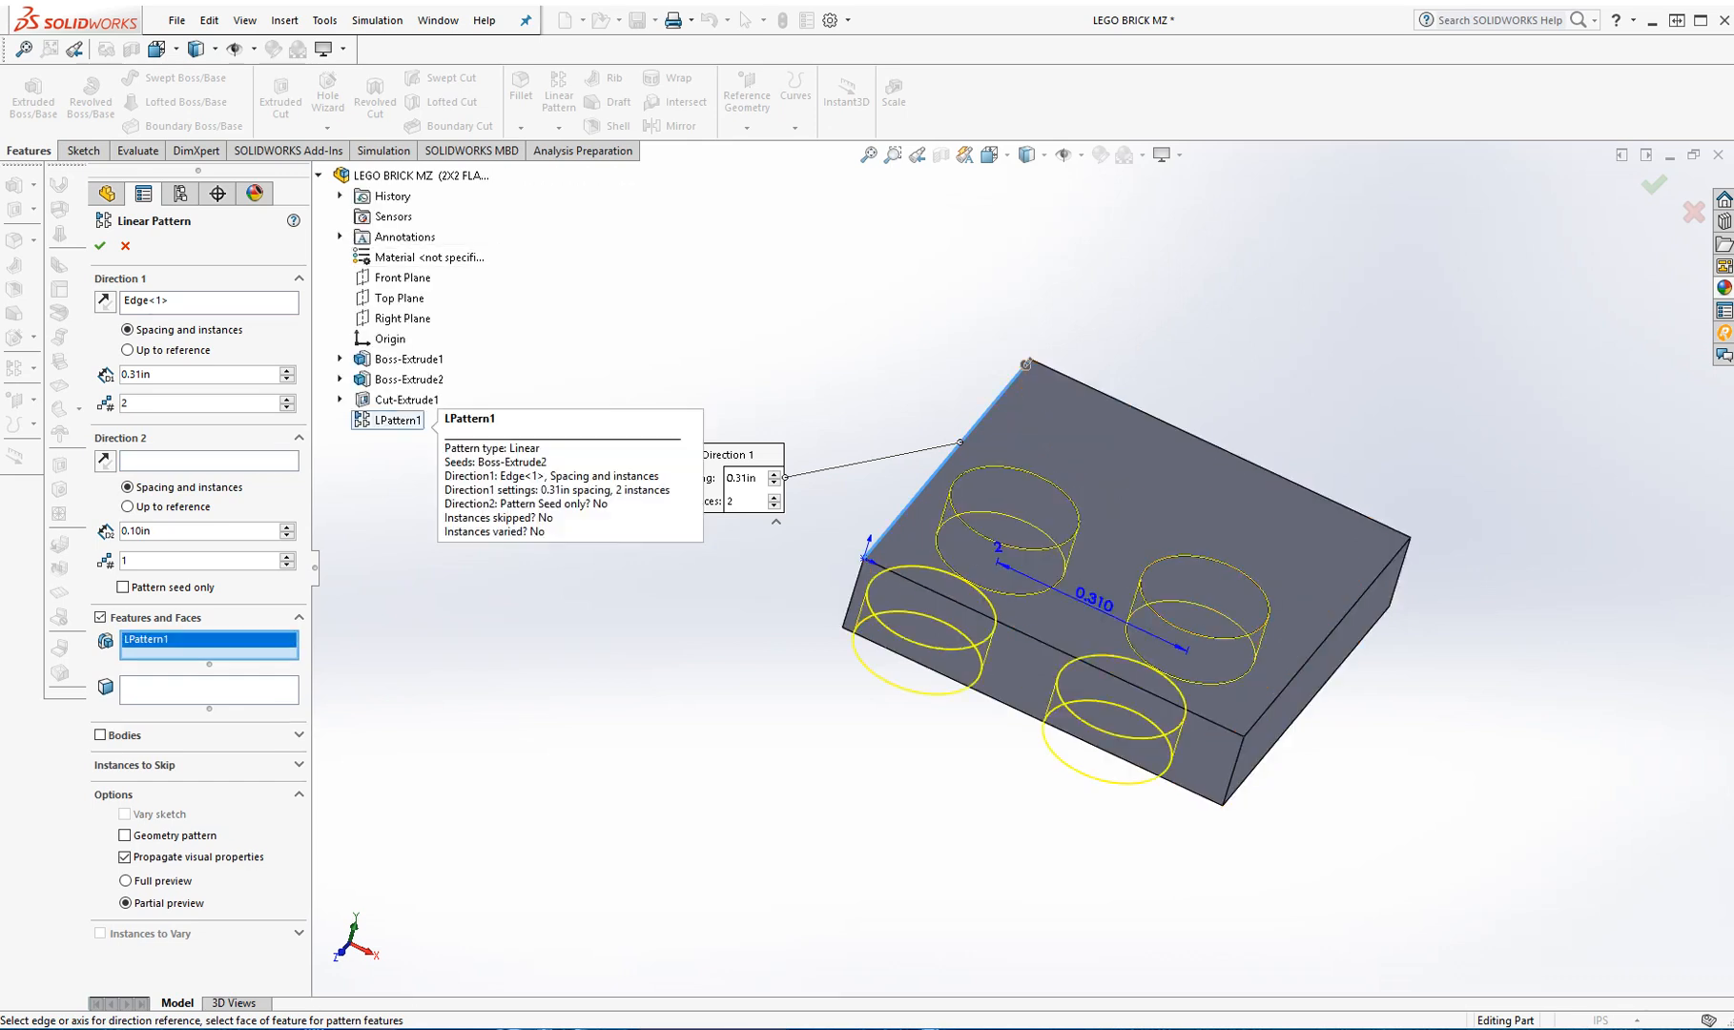
click(105, 300)
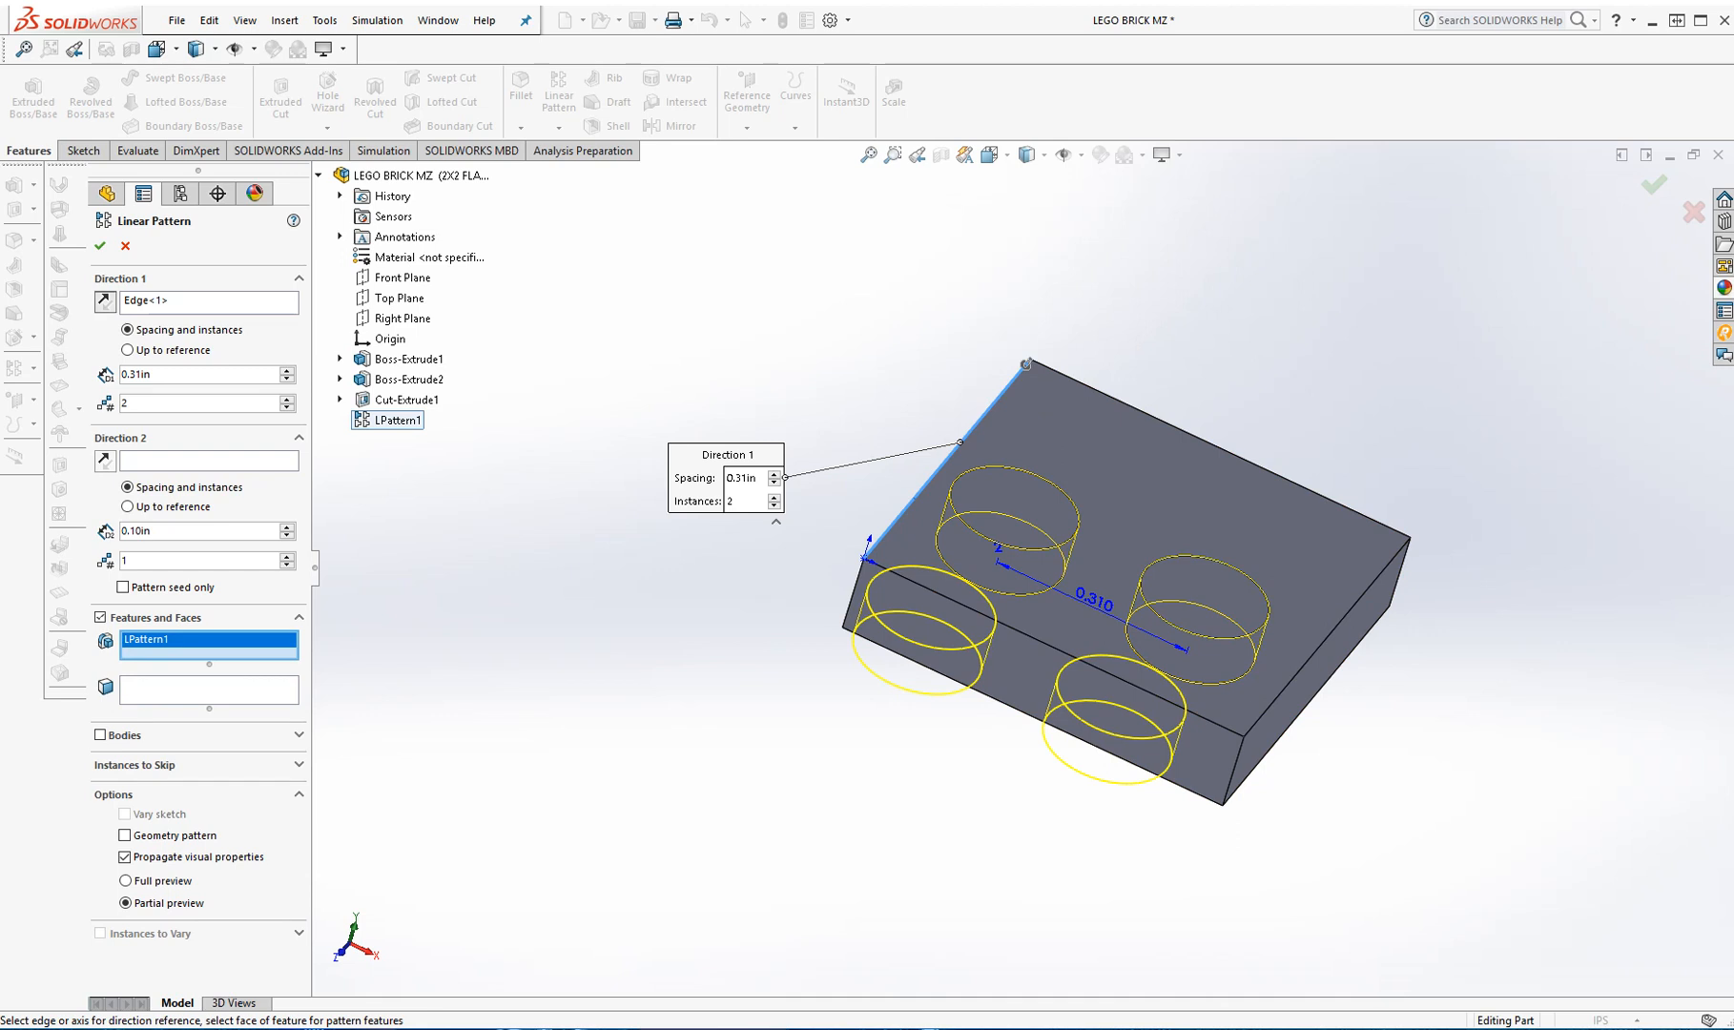
click(100, 245)
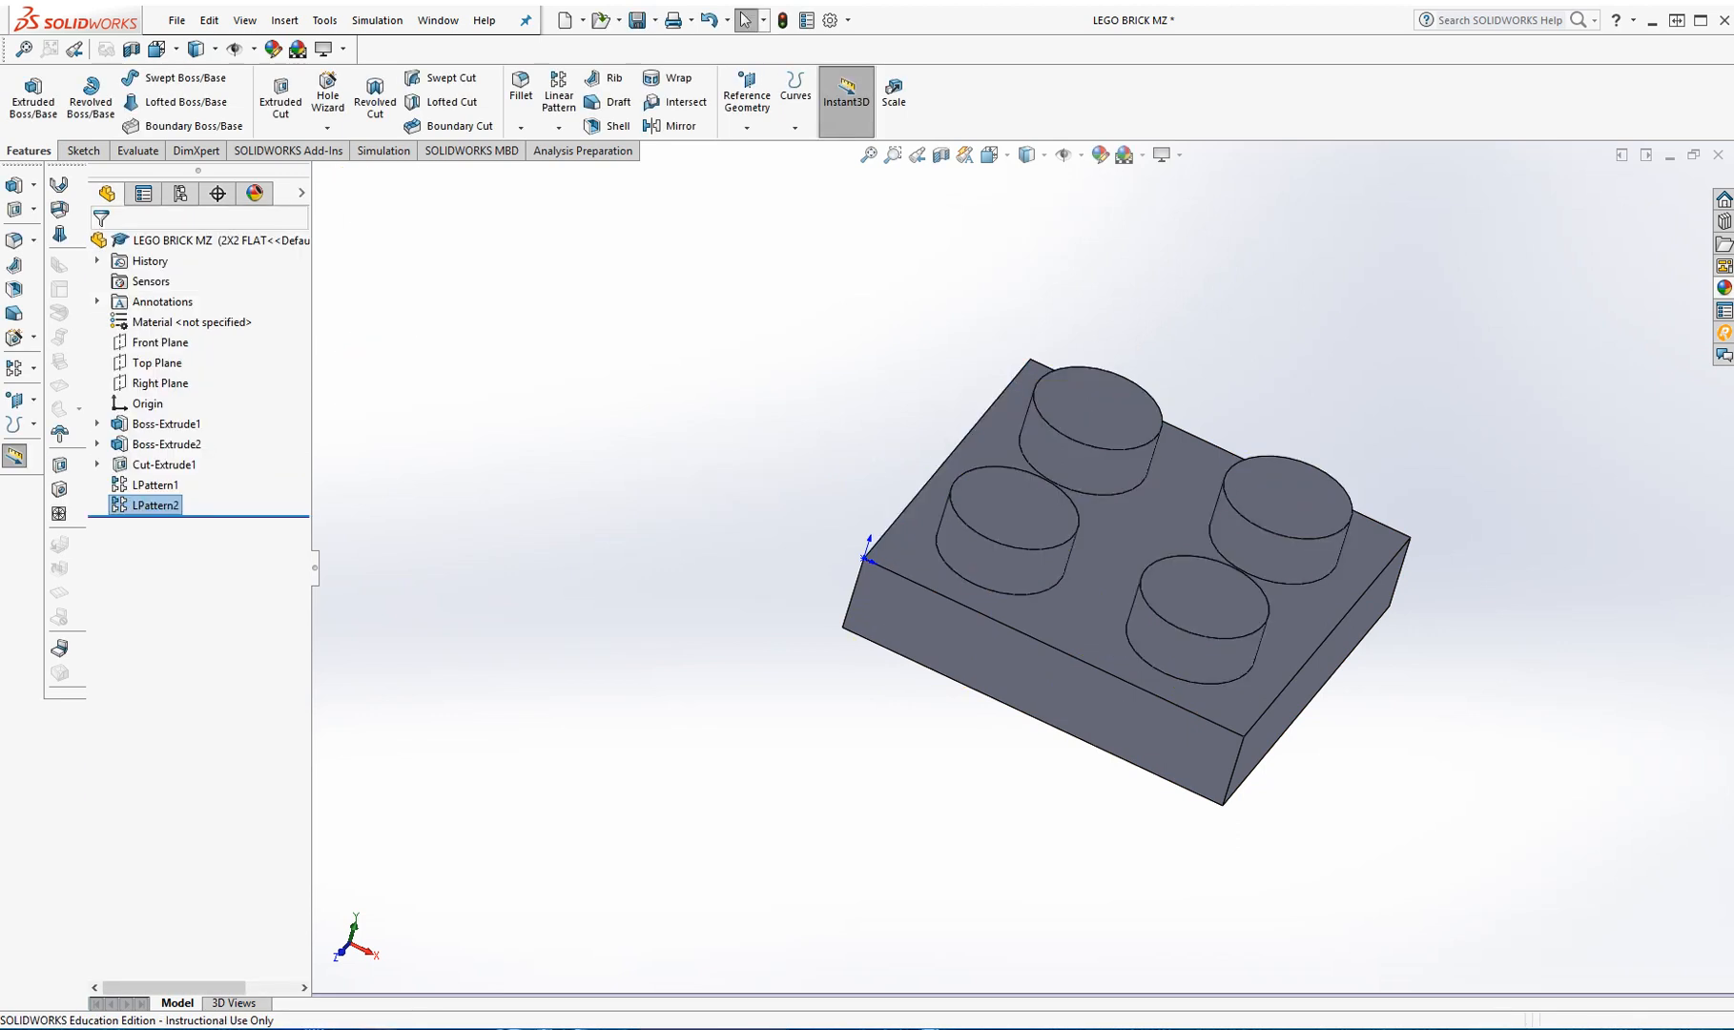
key(ctrl+7)
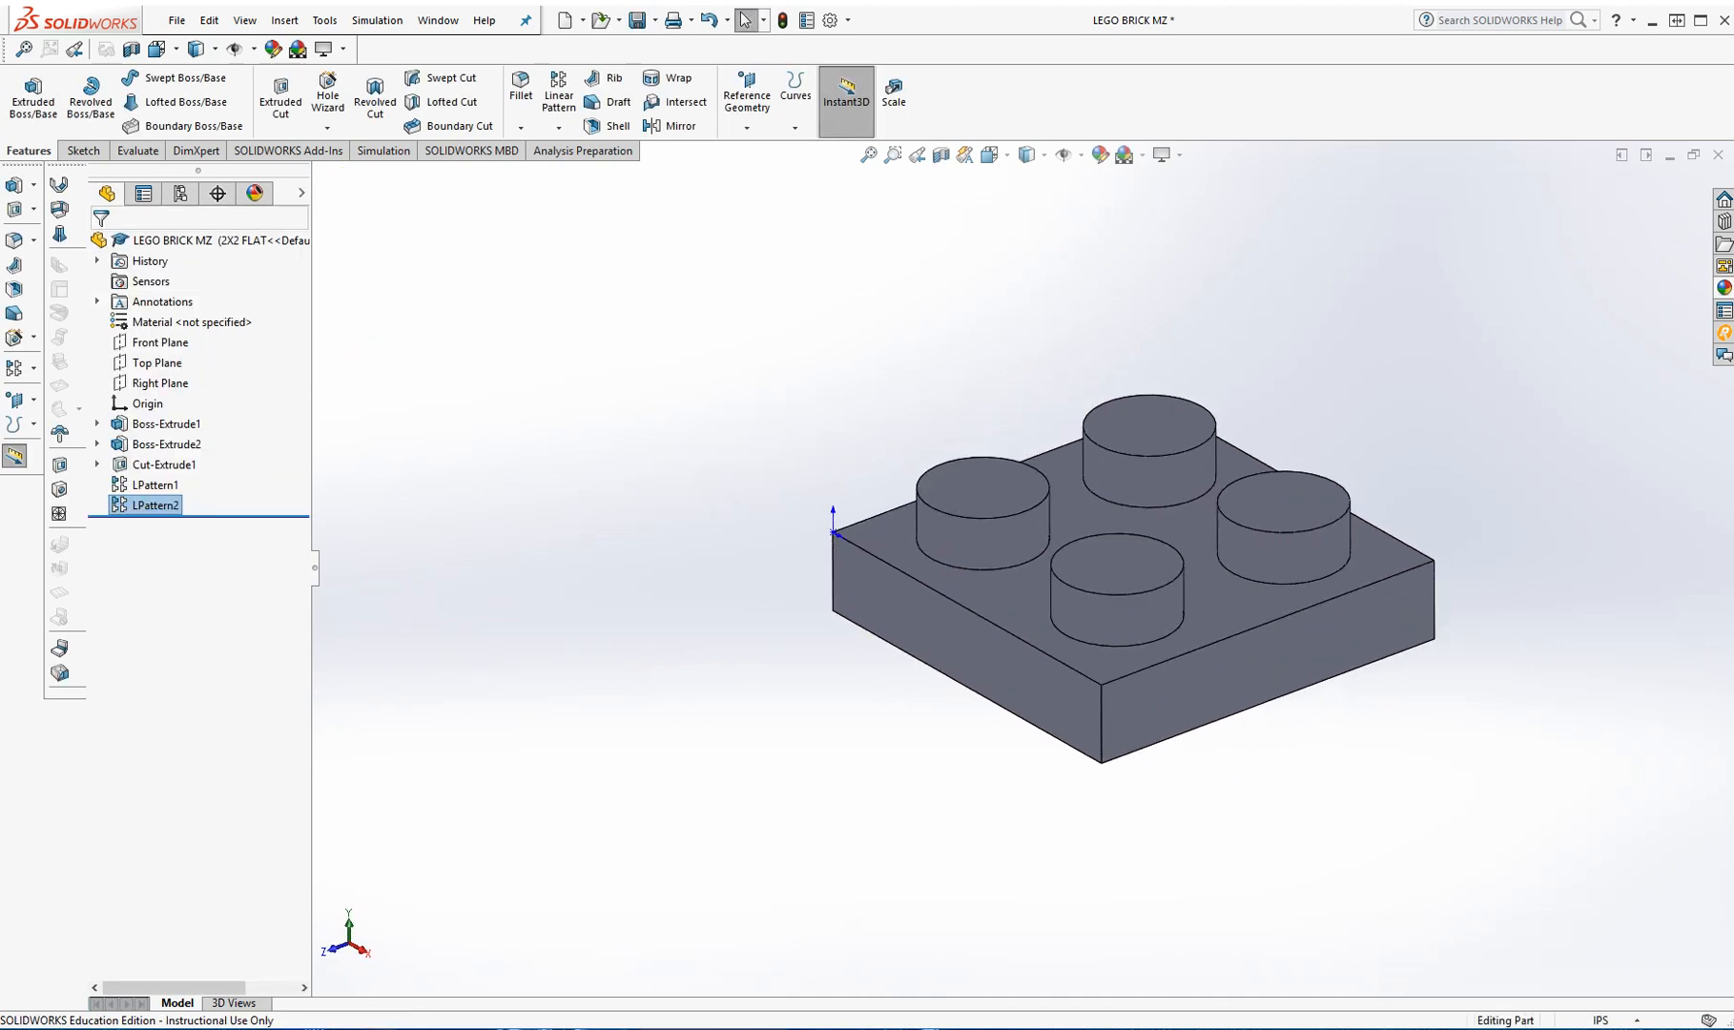
click(637, 20)
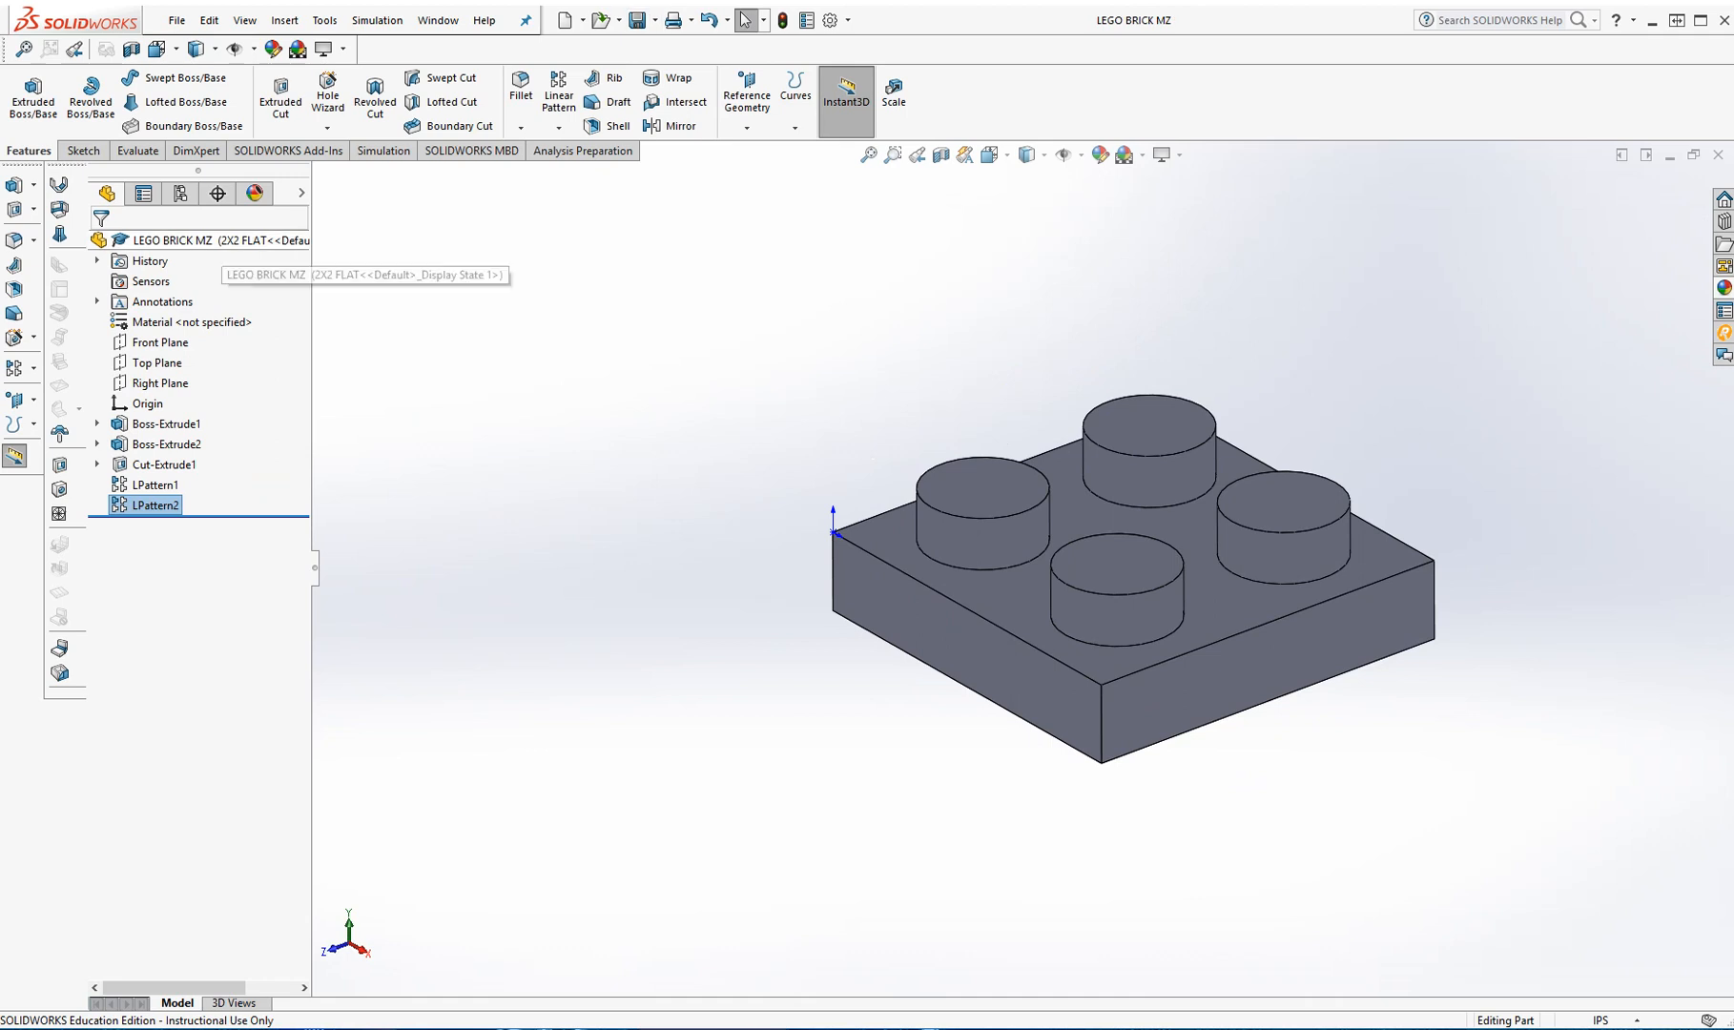
Step: Reopen the design table without the offered parameters and add $STATE@LPattern2 and D3@LPattern2 columns, moving the table clear of the pattern dimension
click(180, 194)
click(205, 296)
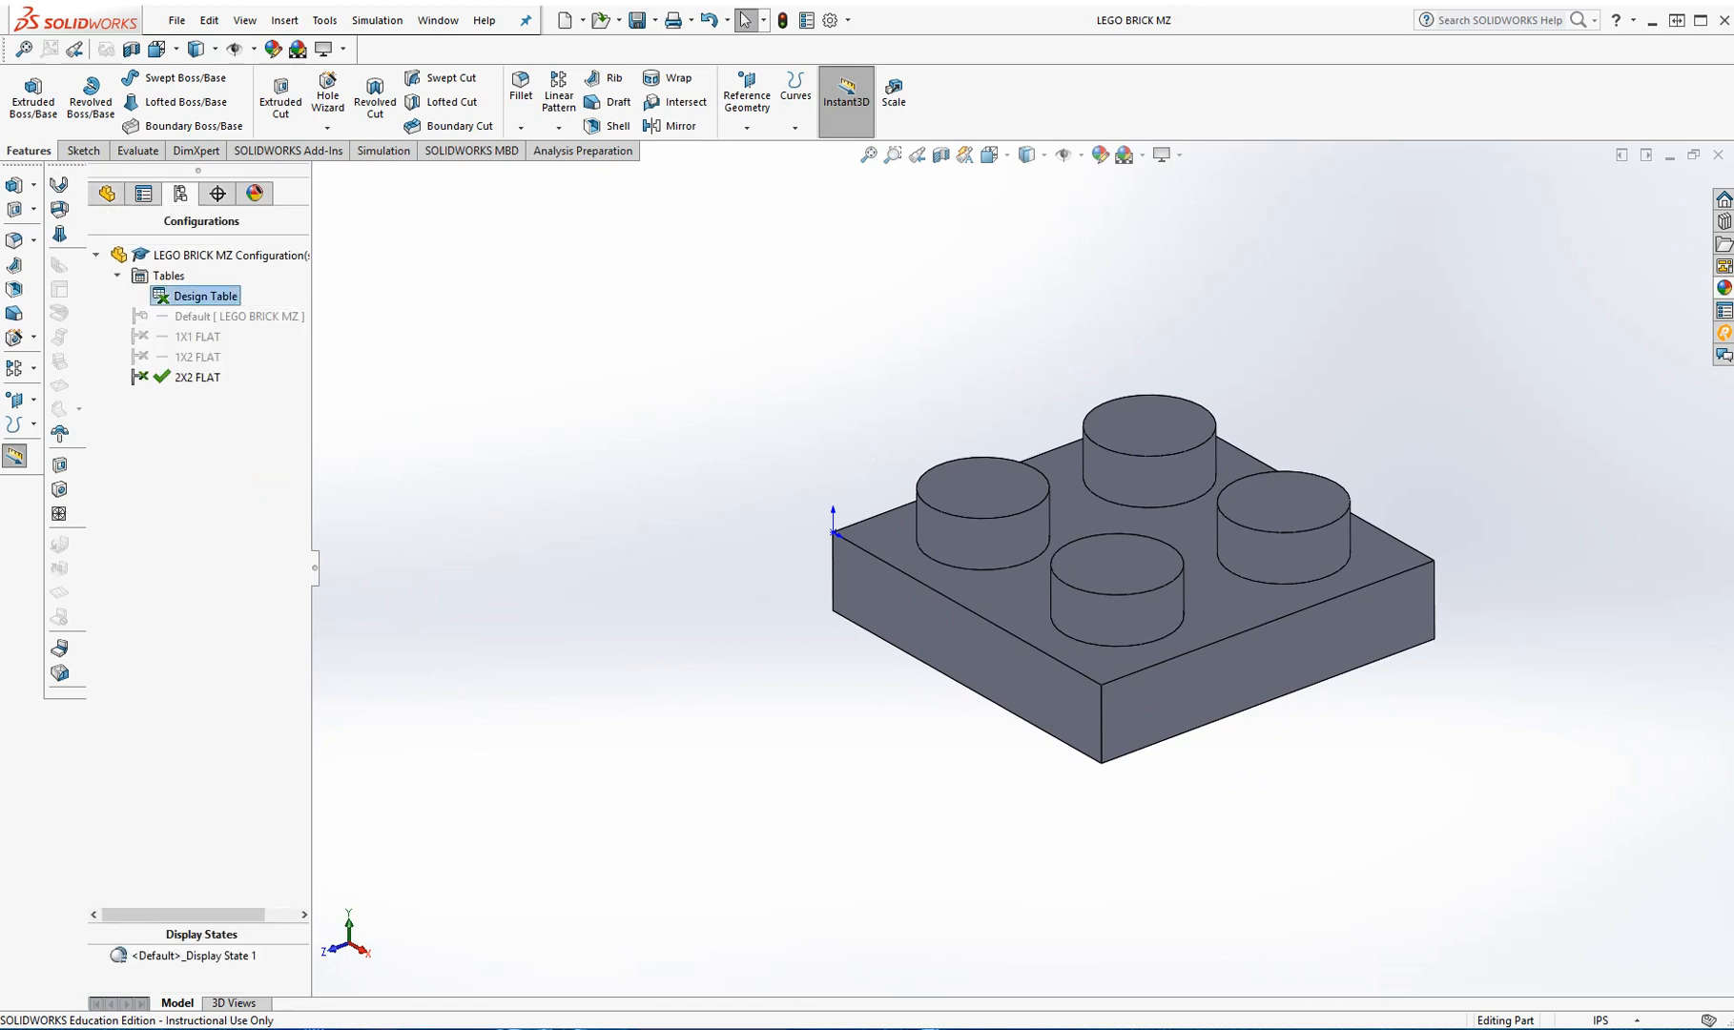
right_click(204, 296)
click(250, 335)
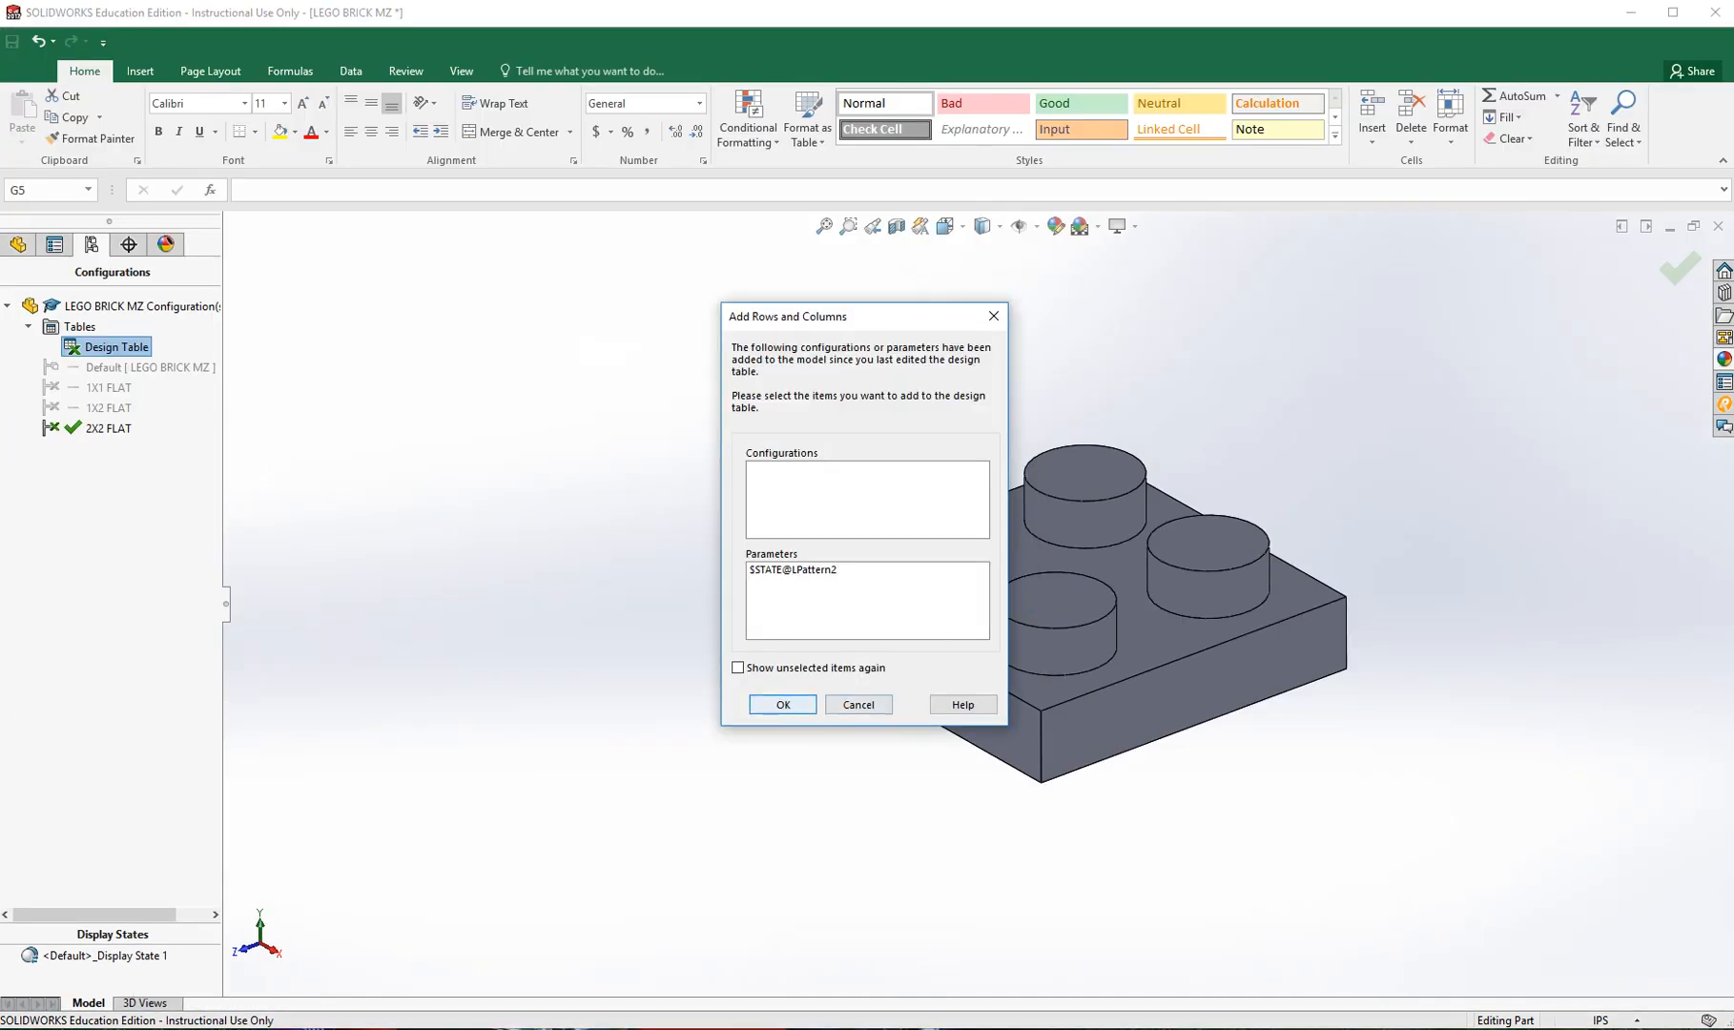
click(857, 704)
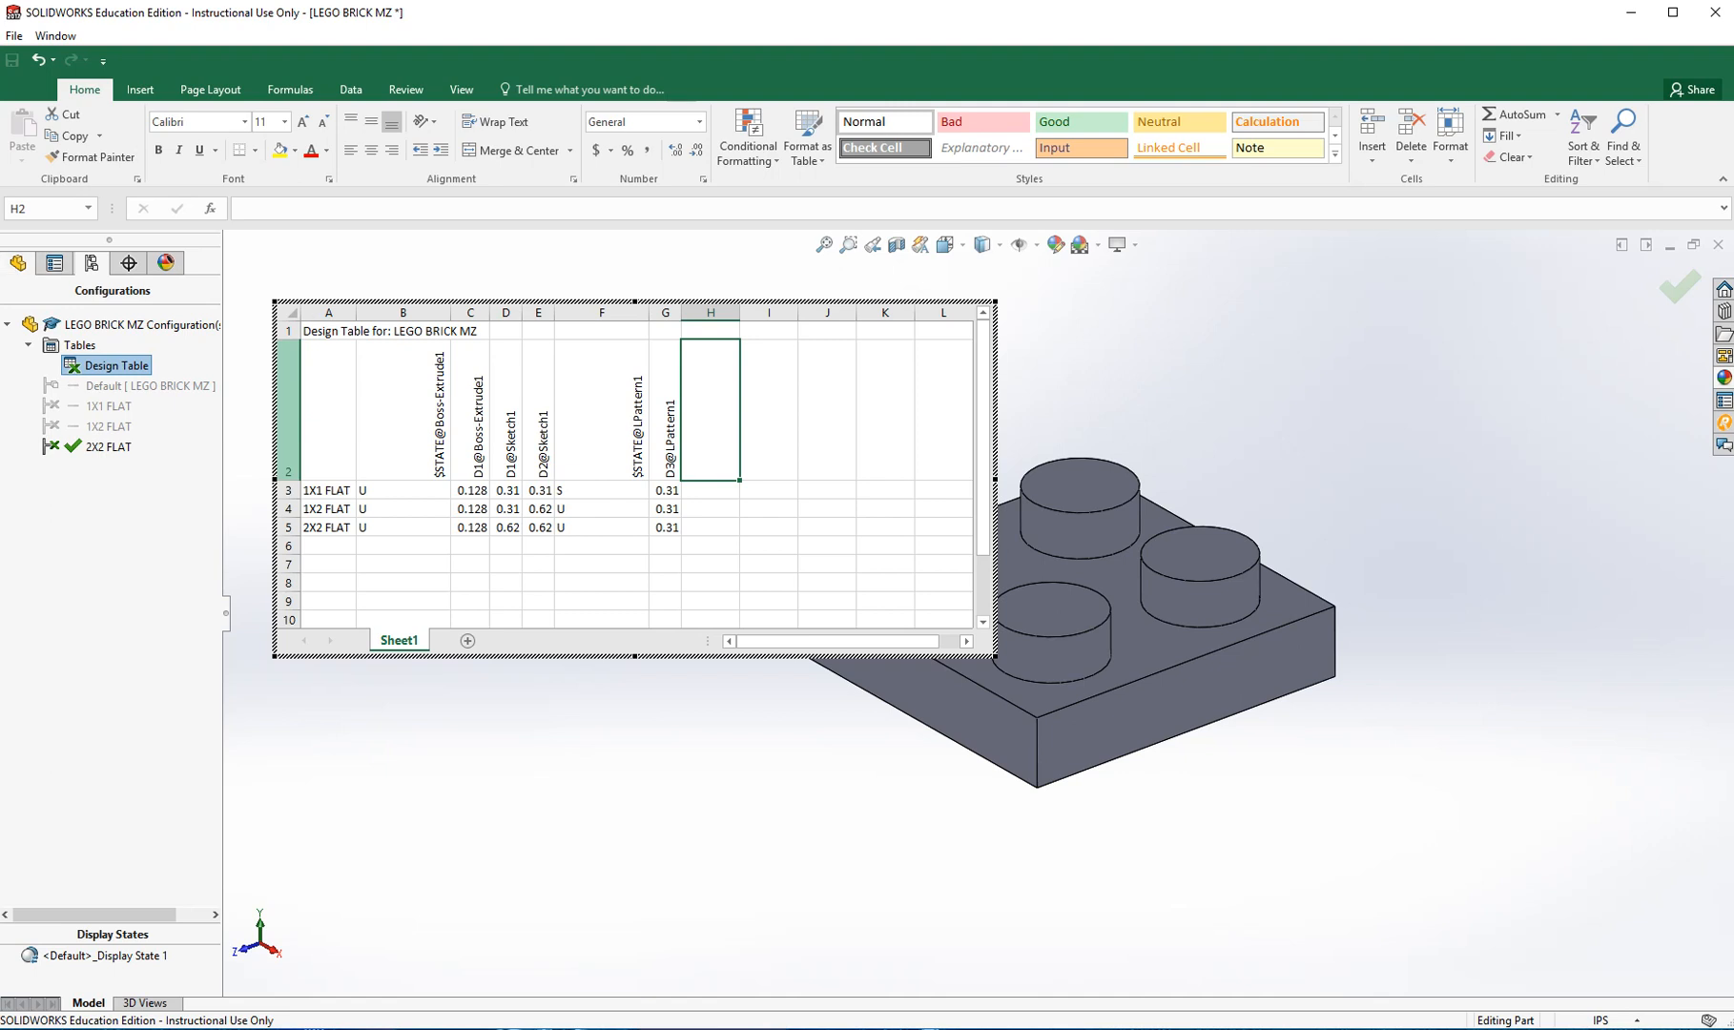
click(17, 262)
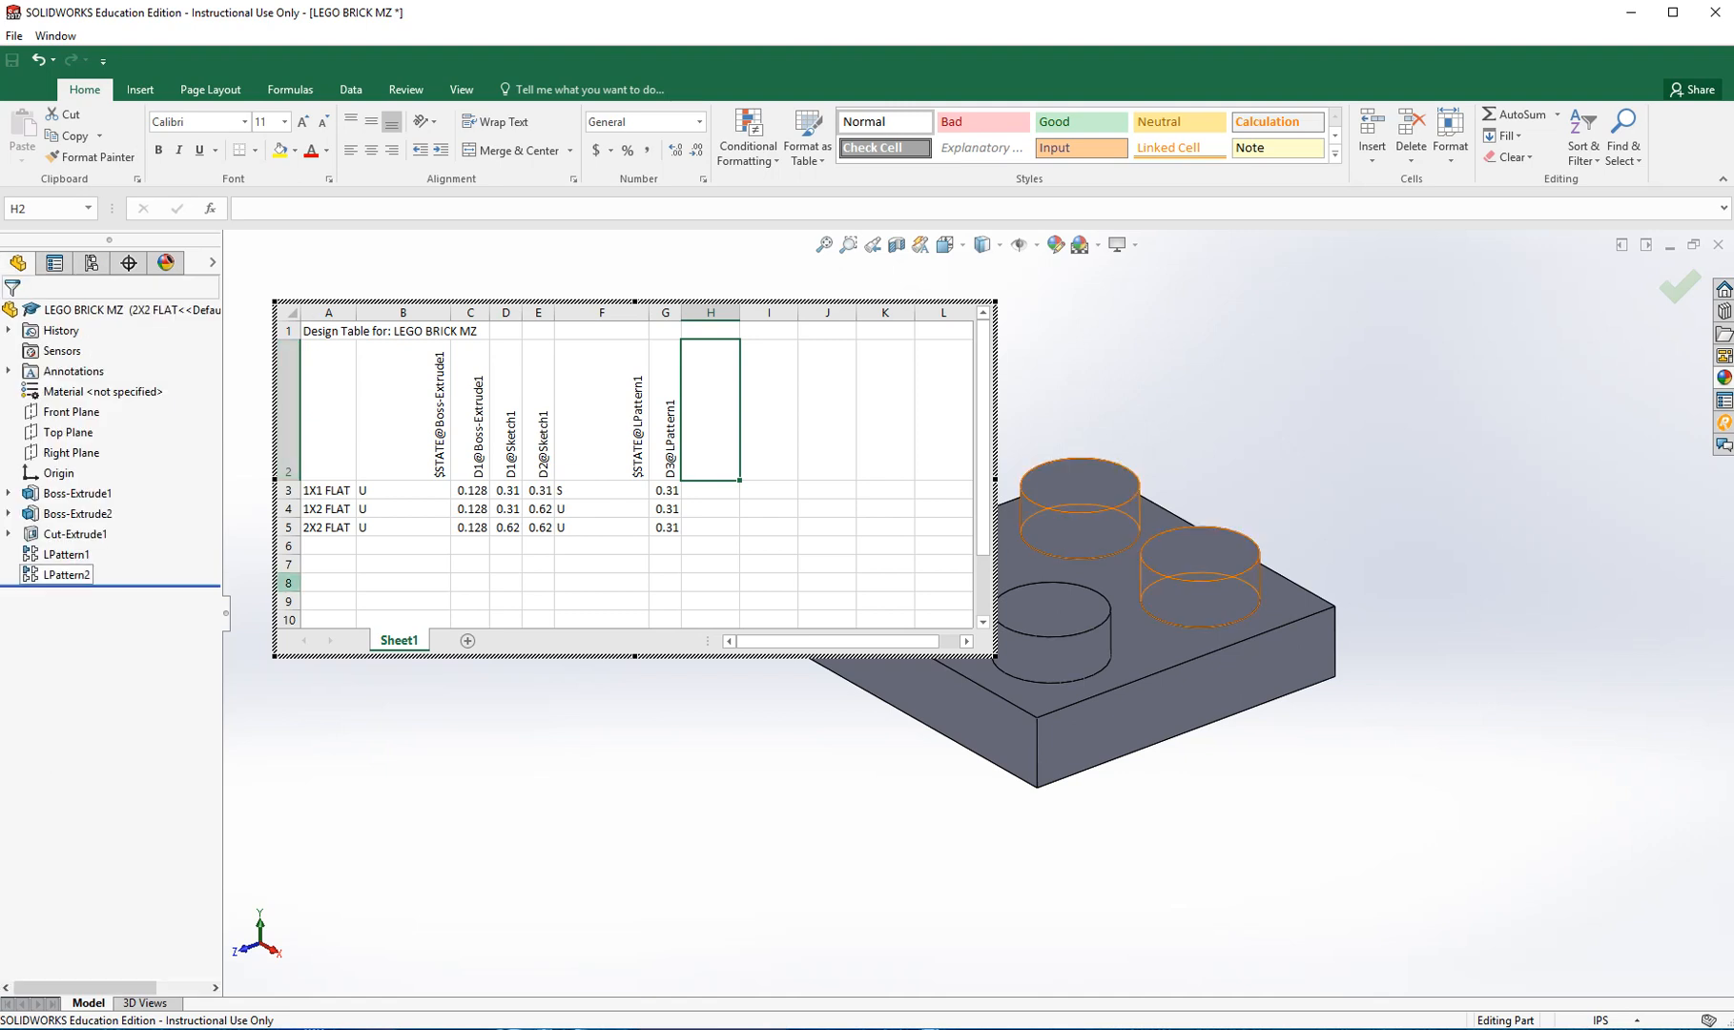
double_click(67, 575)
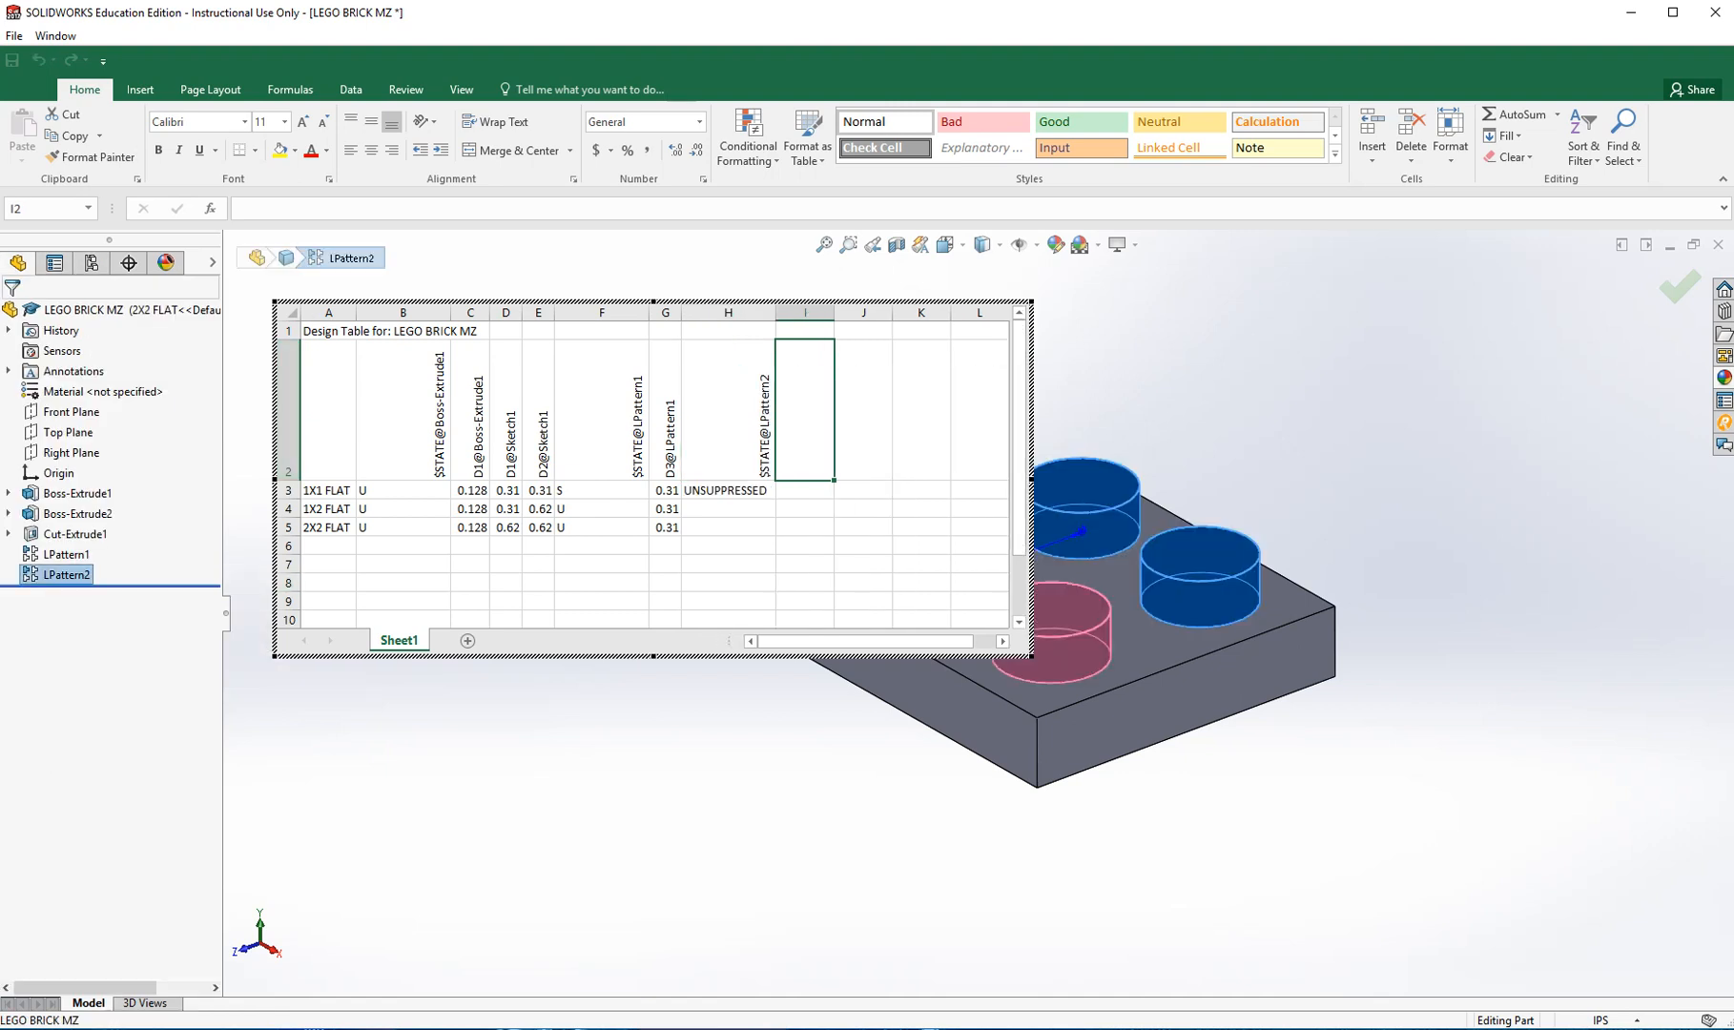
drag(805, 302, 1161, 624)
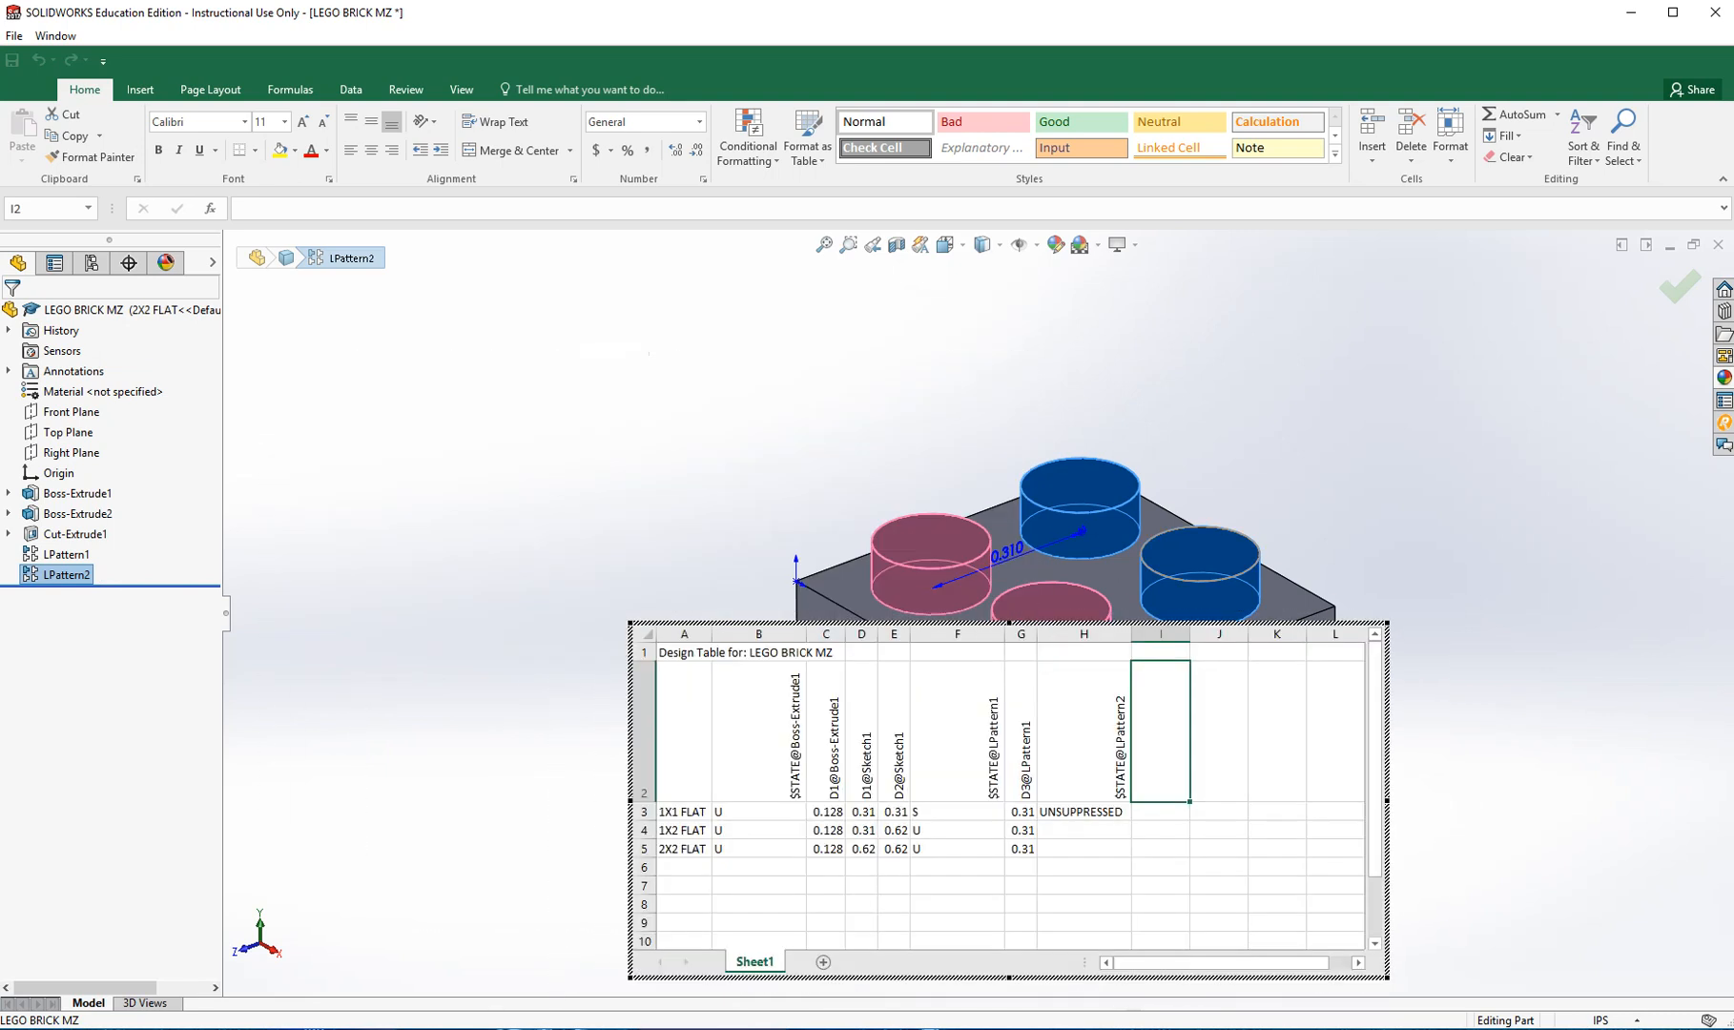
double_click(1003, 554)
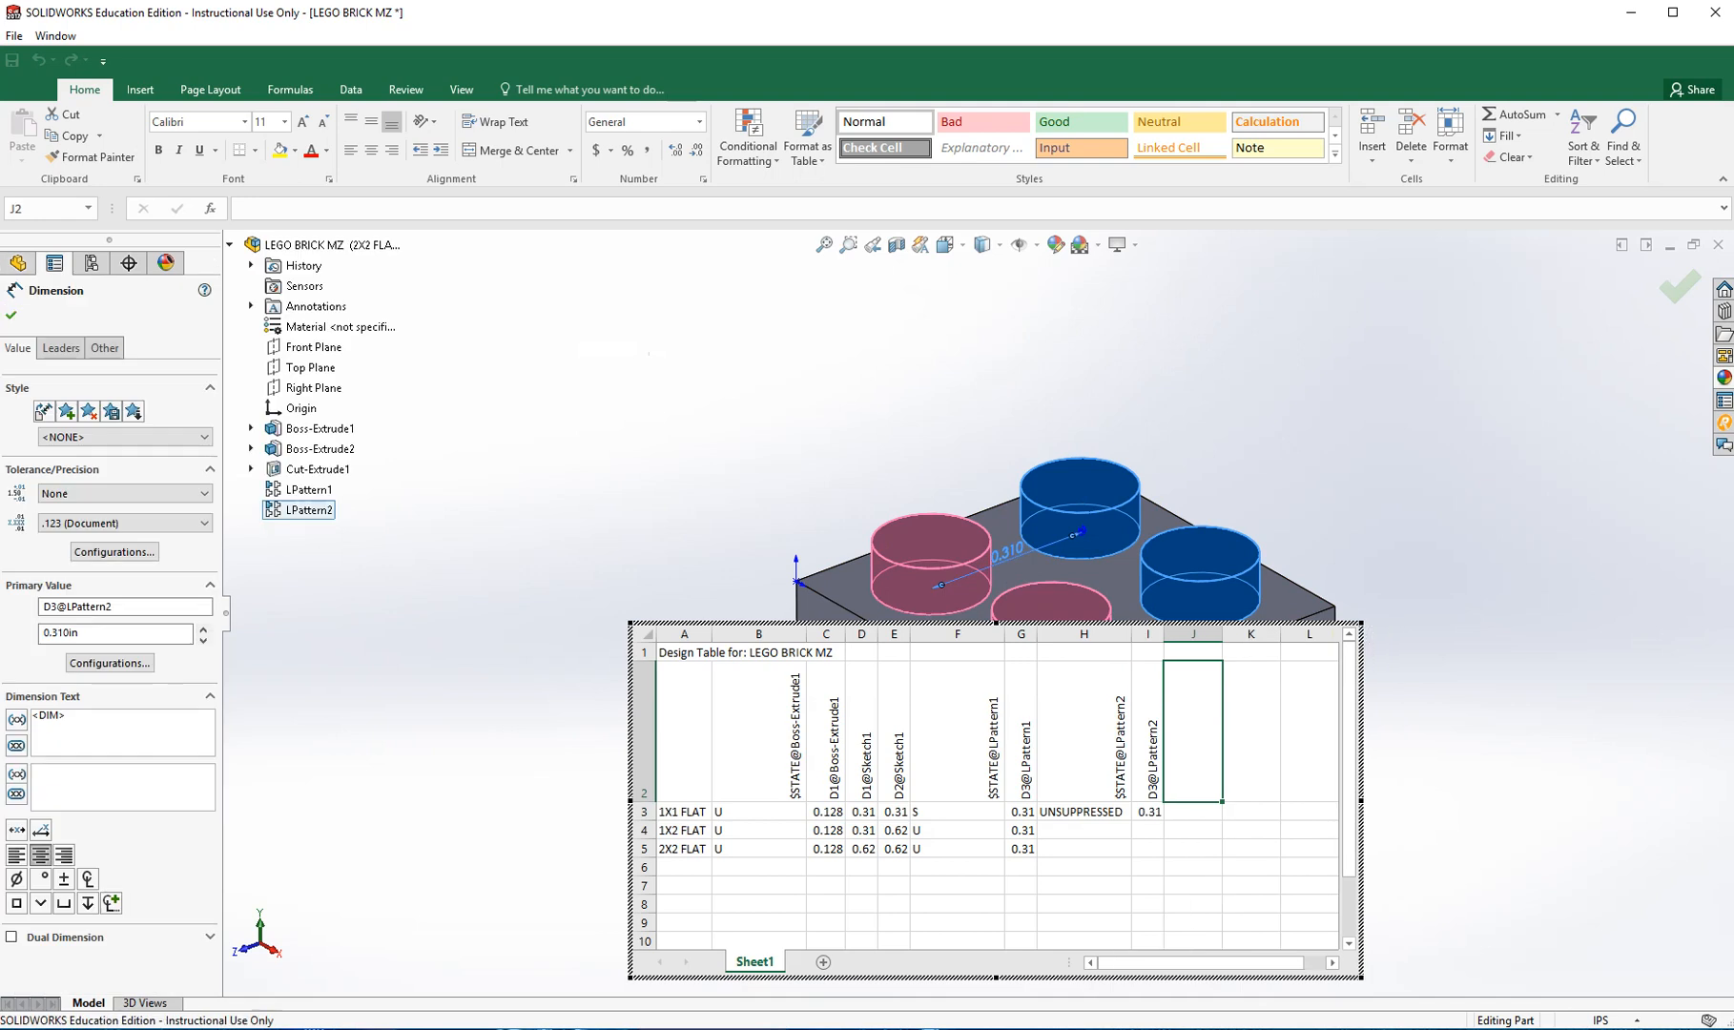
click(935, 548)
Step: Set the LPattern2 state to S for 1X1 FLAT and 1X2 FLAT and to U for 2X2 FLAT in the design table
click(1082, 830)
click(1083, 812)
text(S)
key(Return)
text(S)
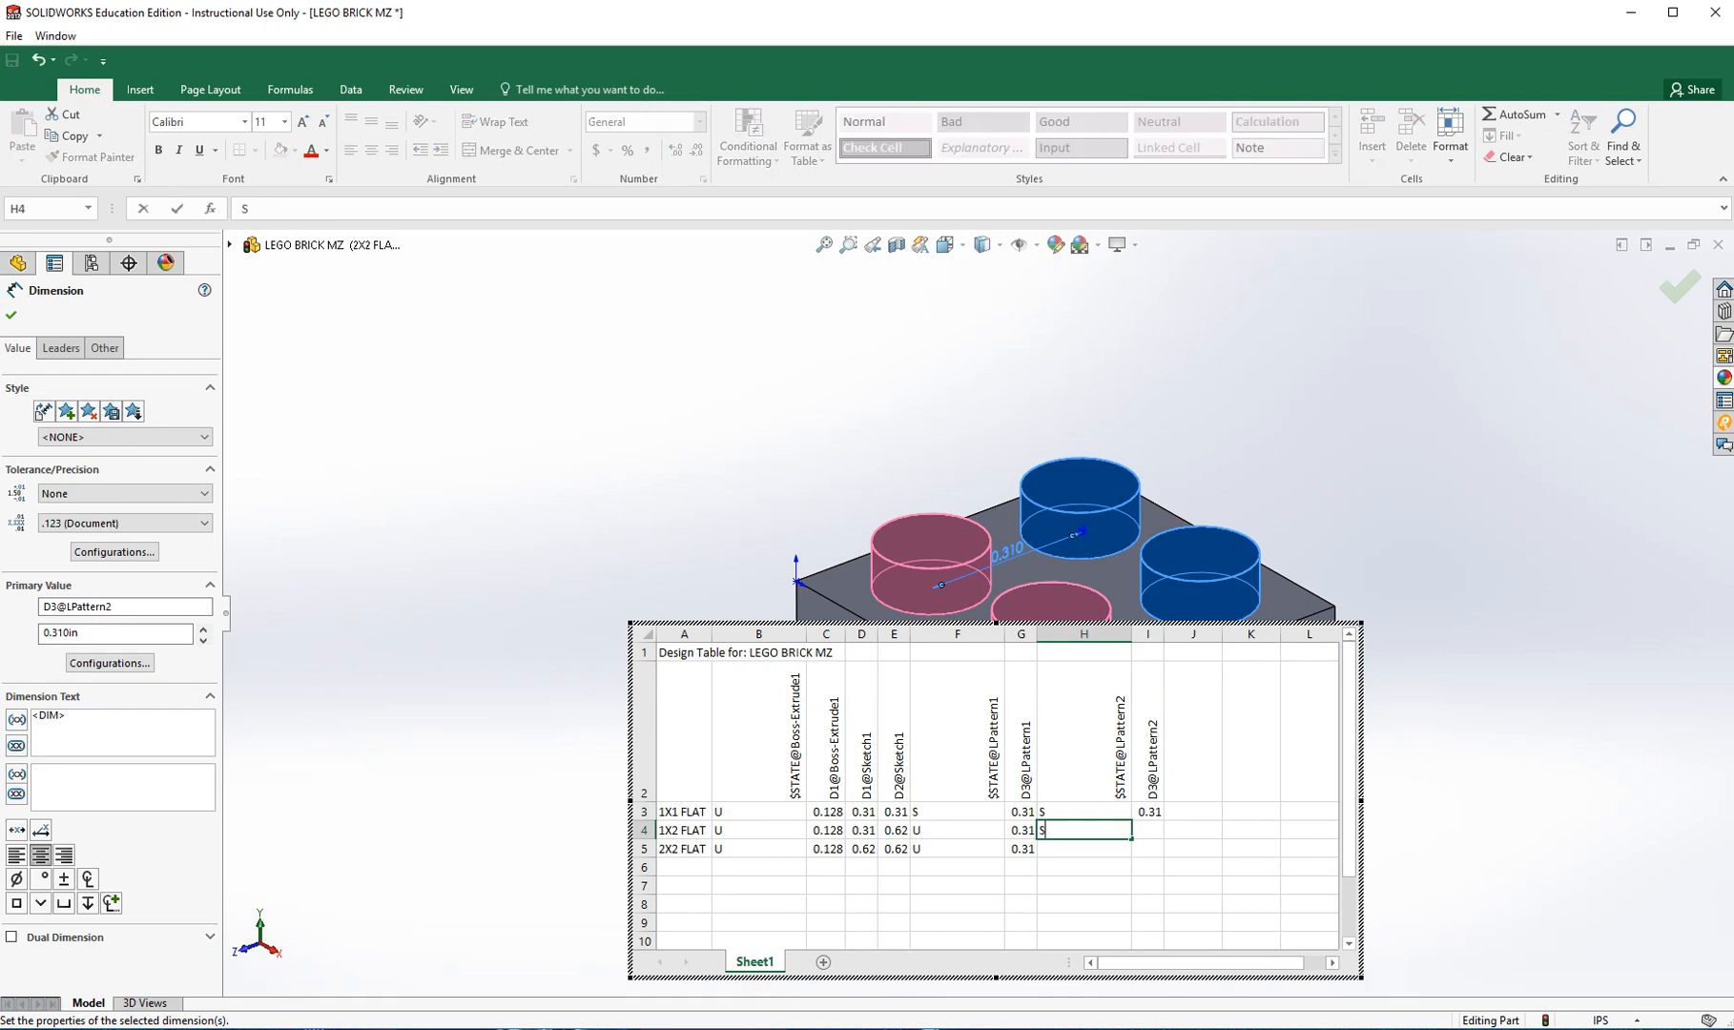
key(Return)
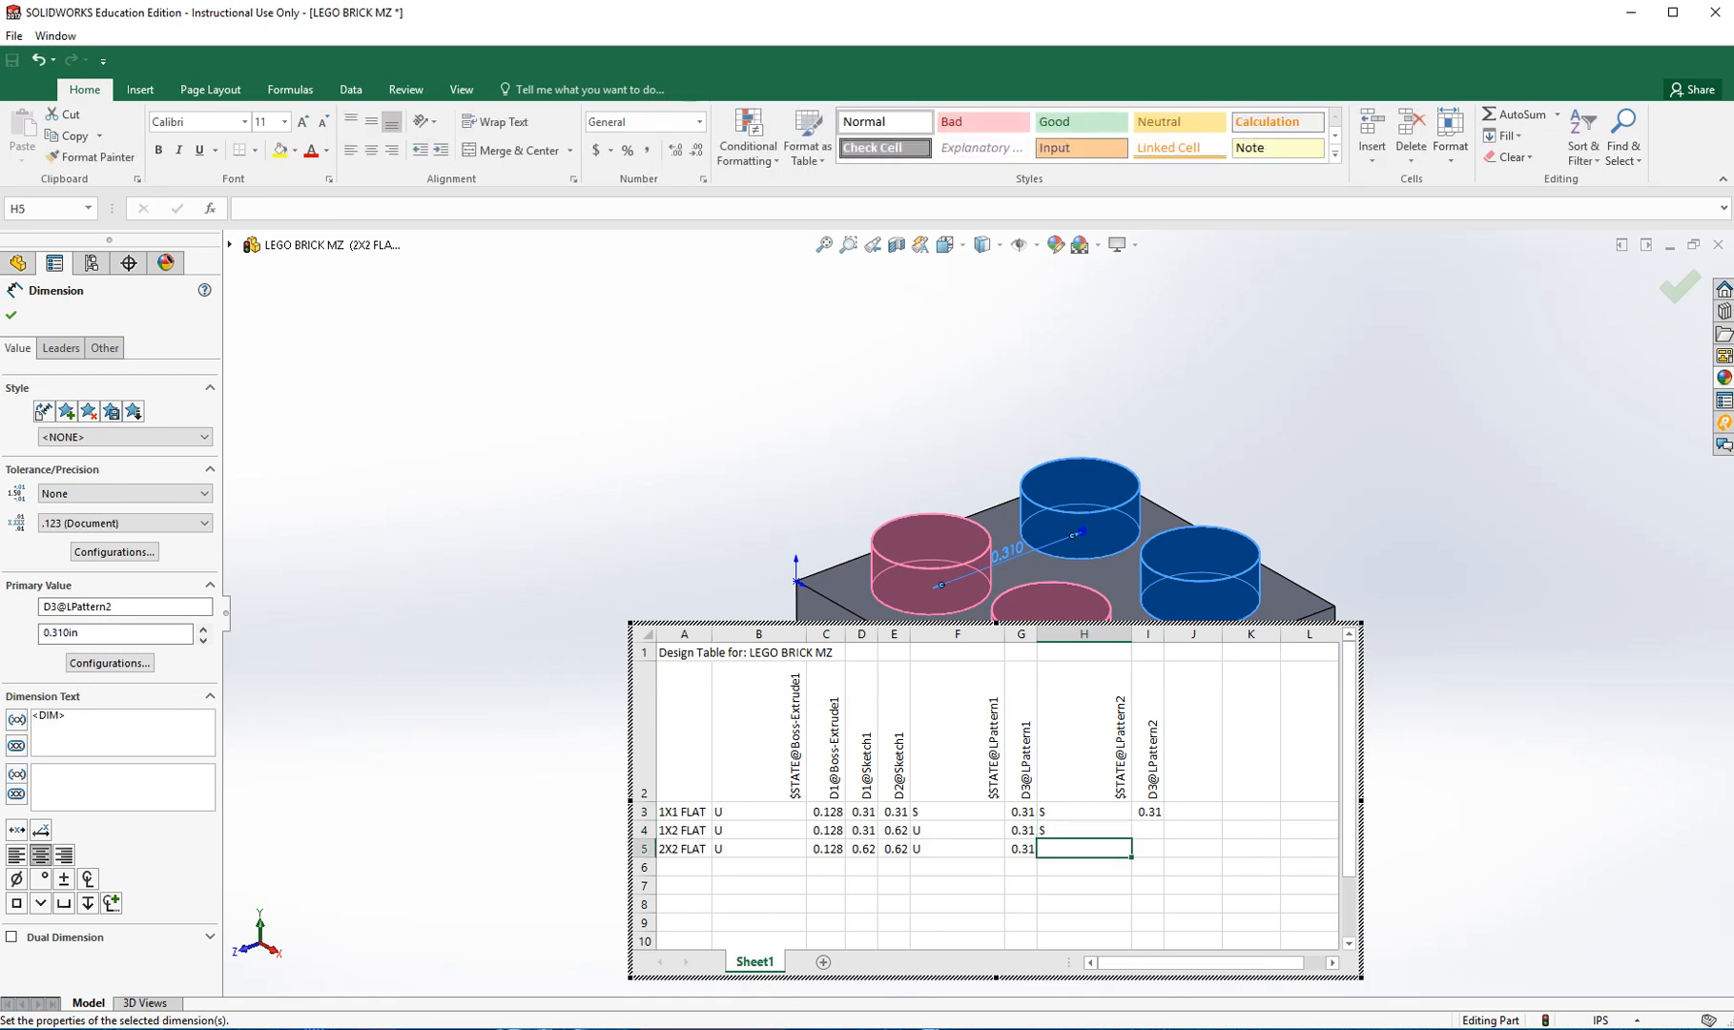
text(U)
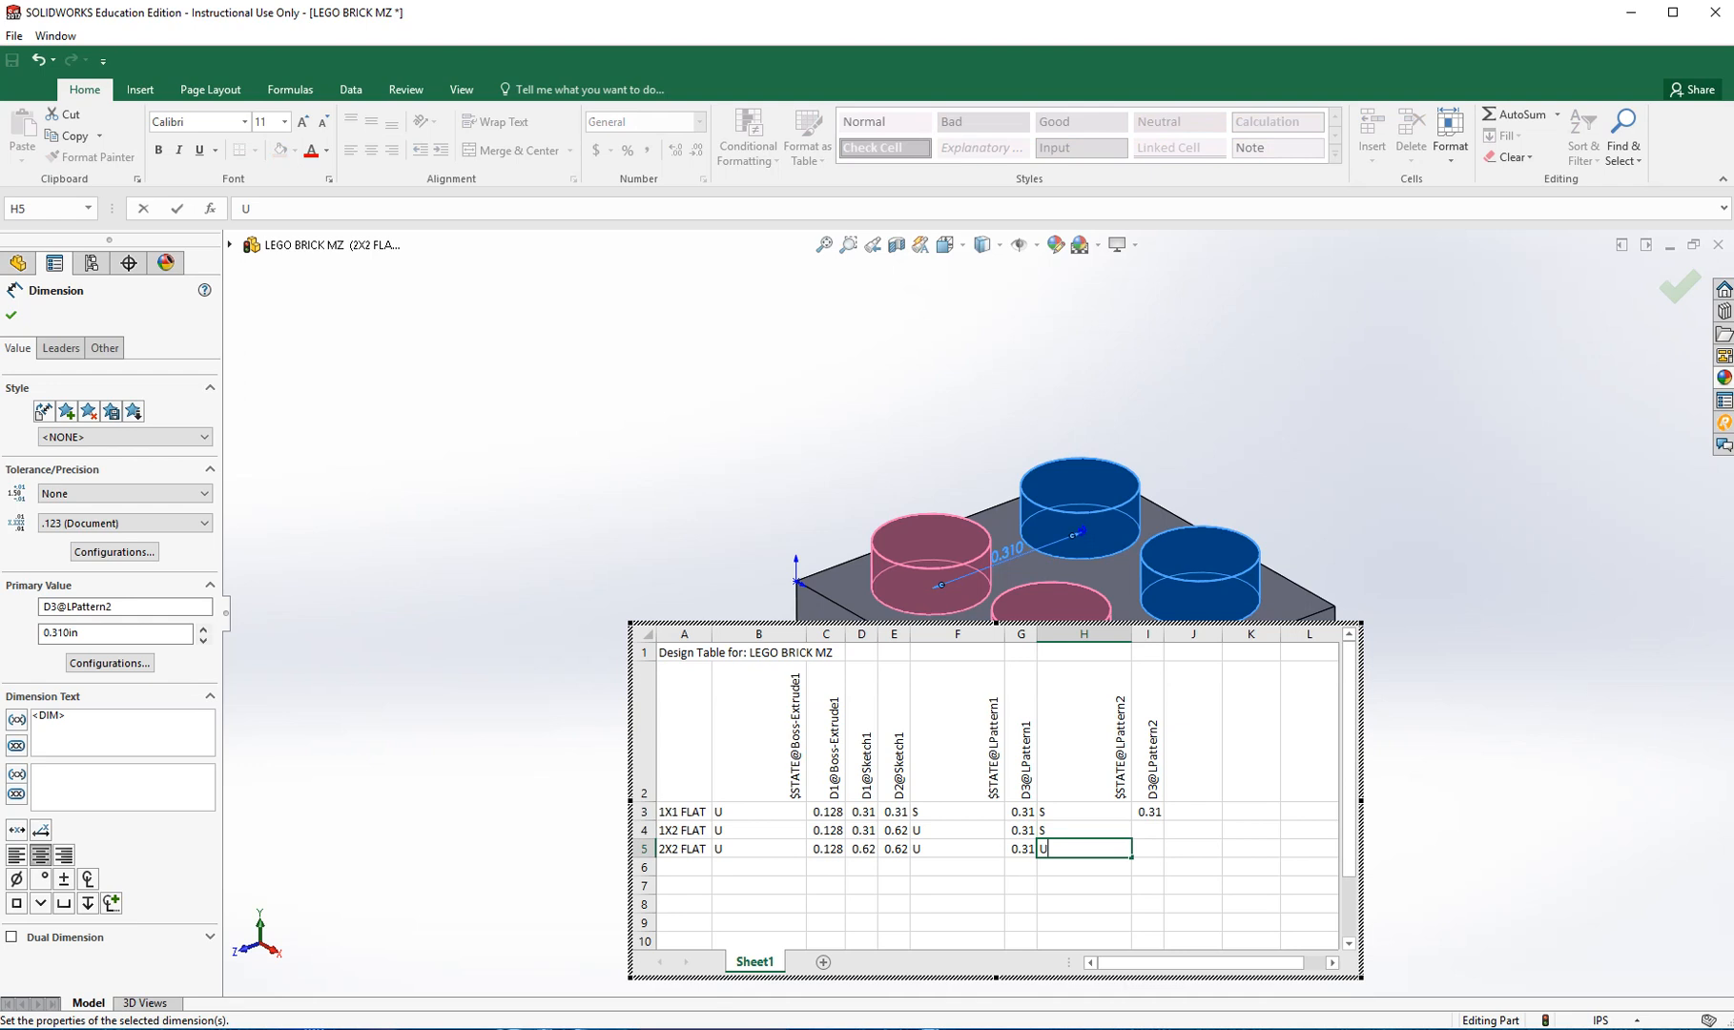
key(Tab)
Step: Enter 0.31 as the D3@LPattern2 spacing for the 1X2 FLAT and 2X2 FLAT rows
click(1147, 830)
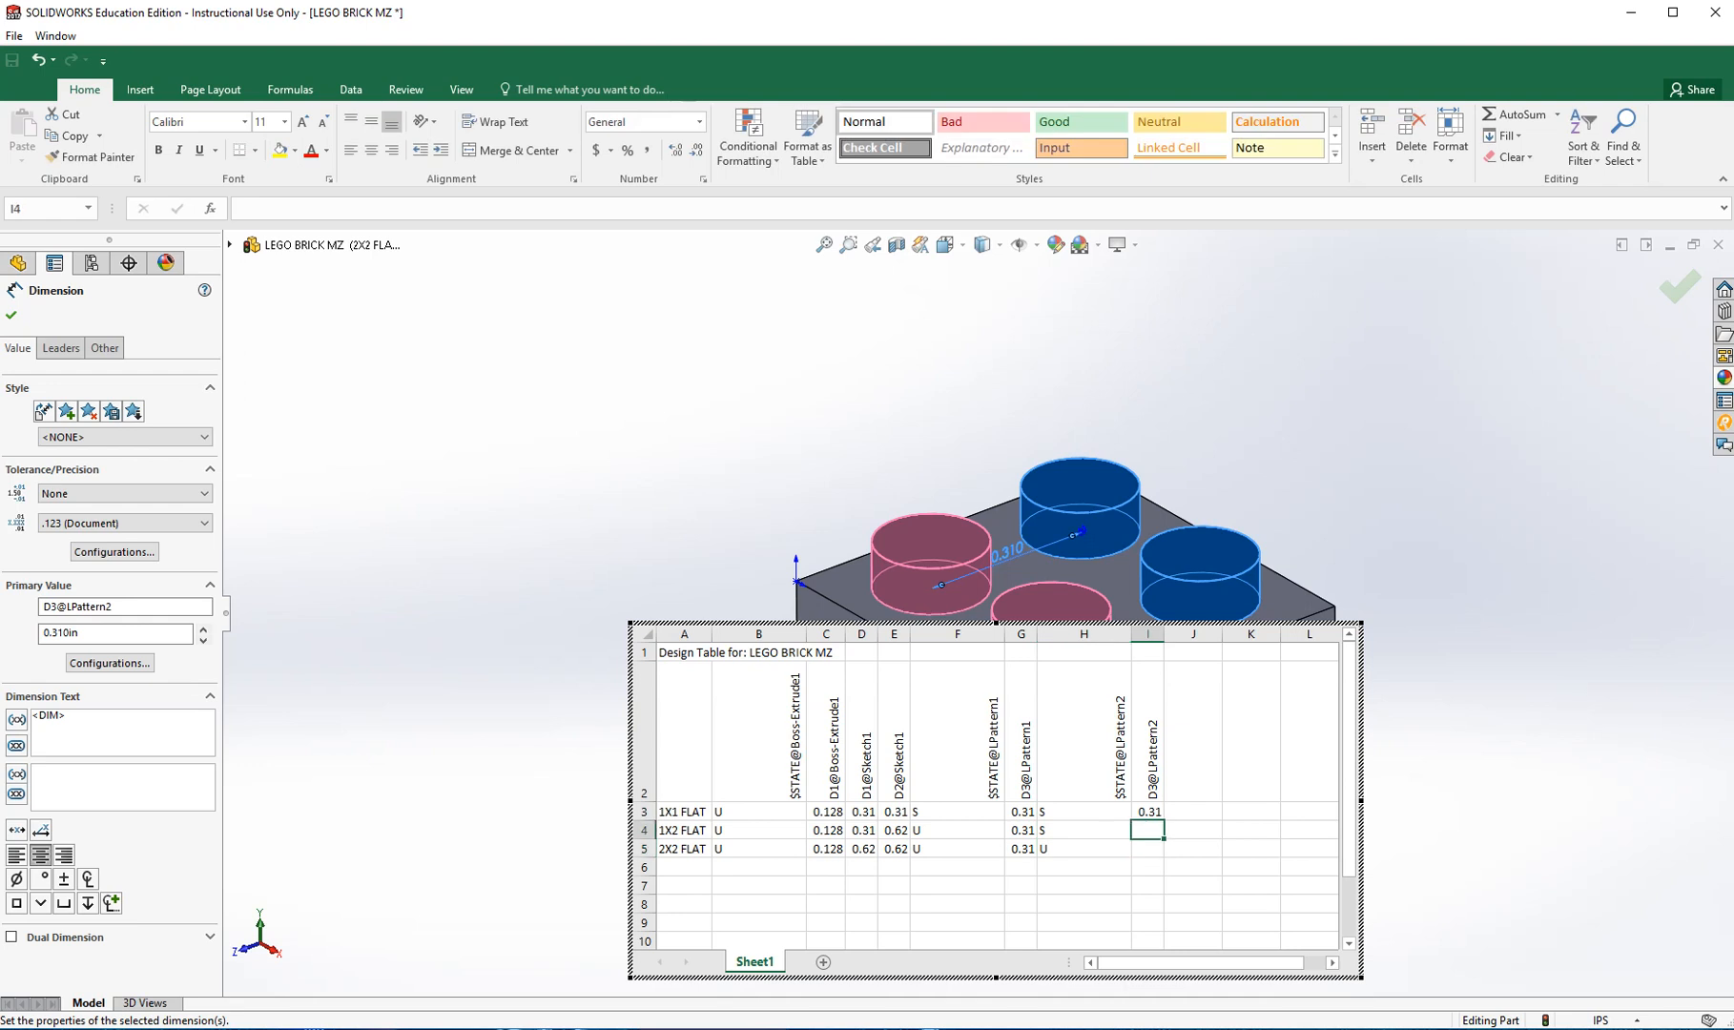
text(0.1)
text(.31)
key(Return)
text(0.31)
key(Return)
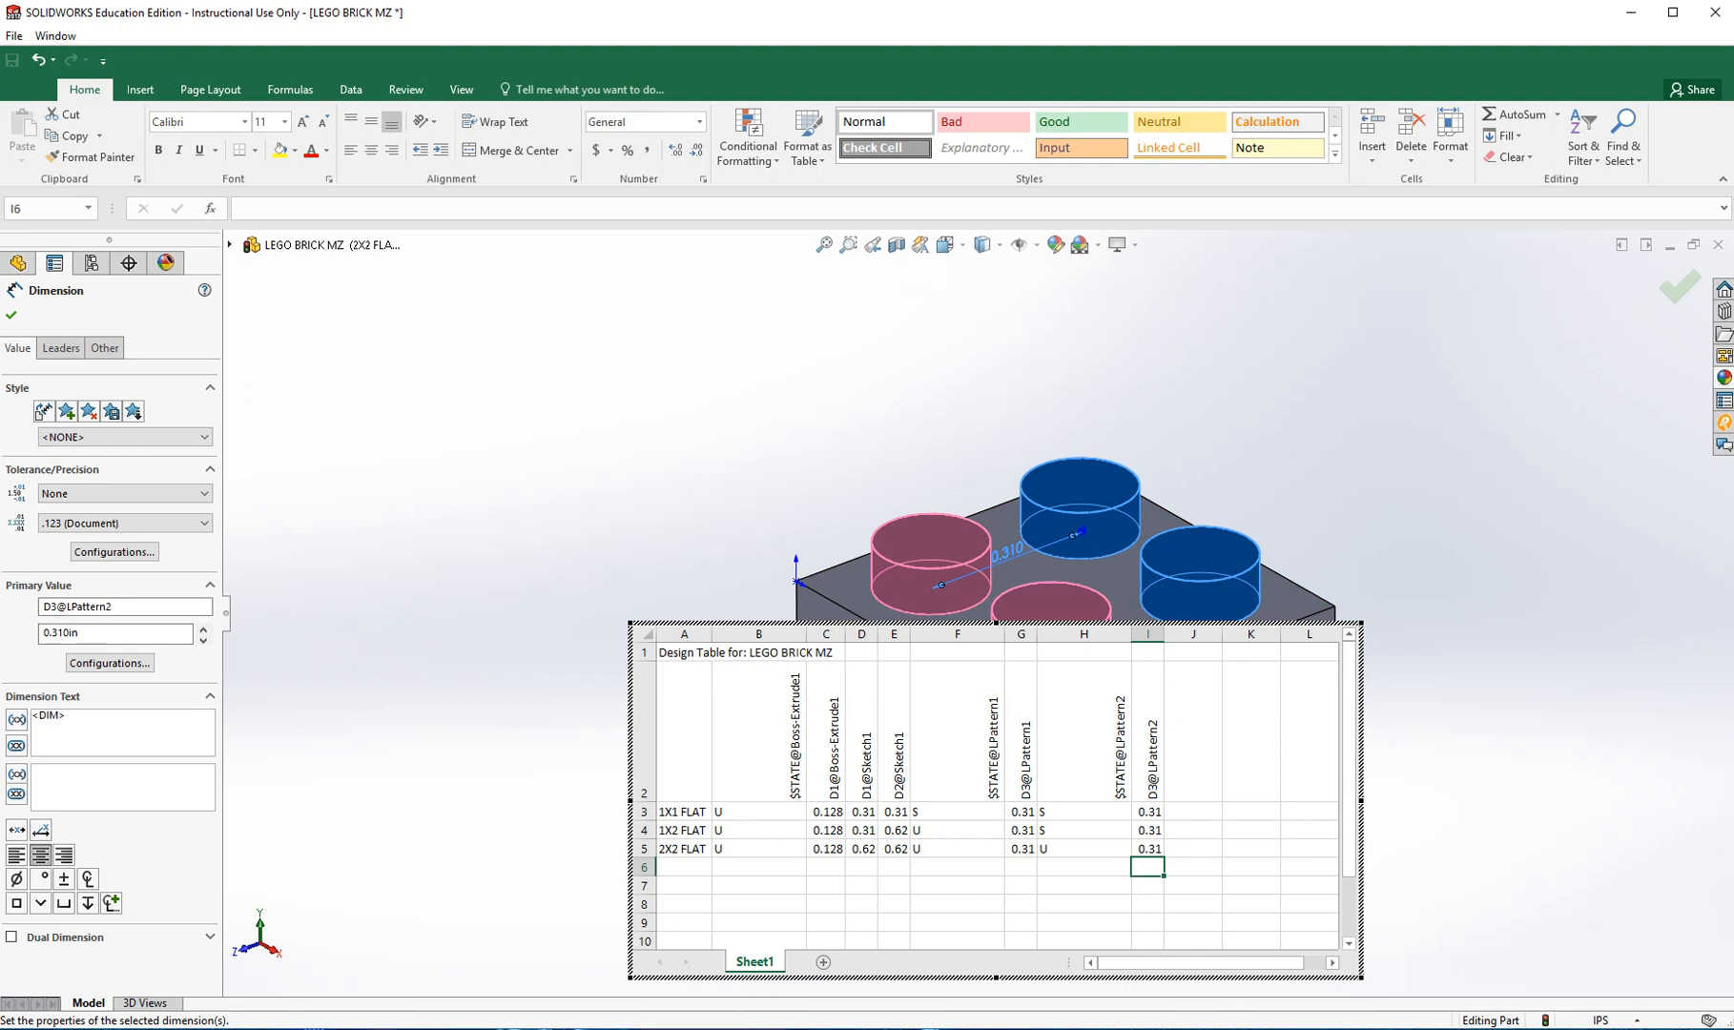
Step: Close the design table to apply its LPattern2 entries and save the part
key(Escape)
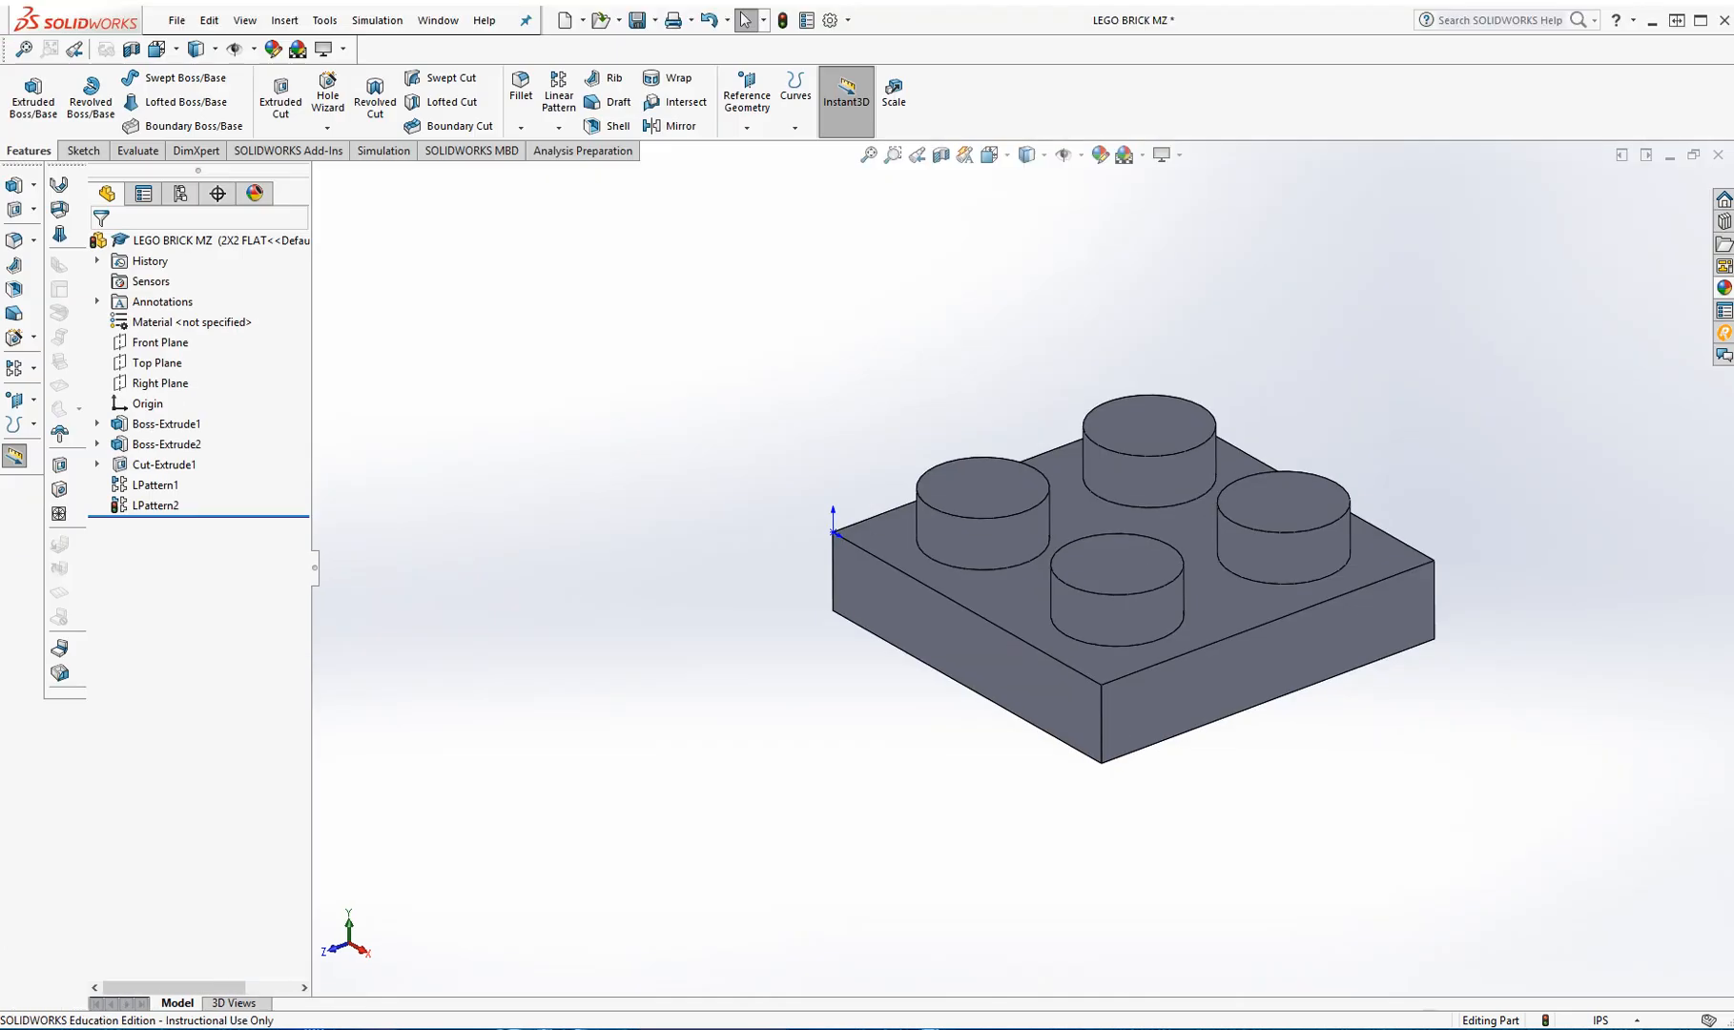
key(Return)
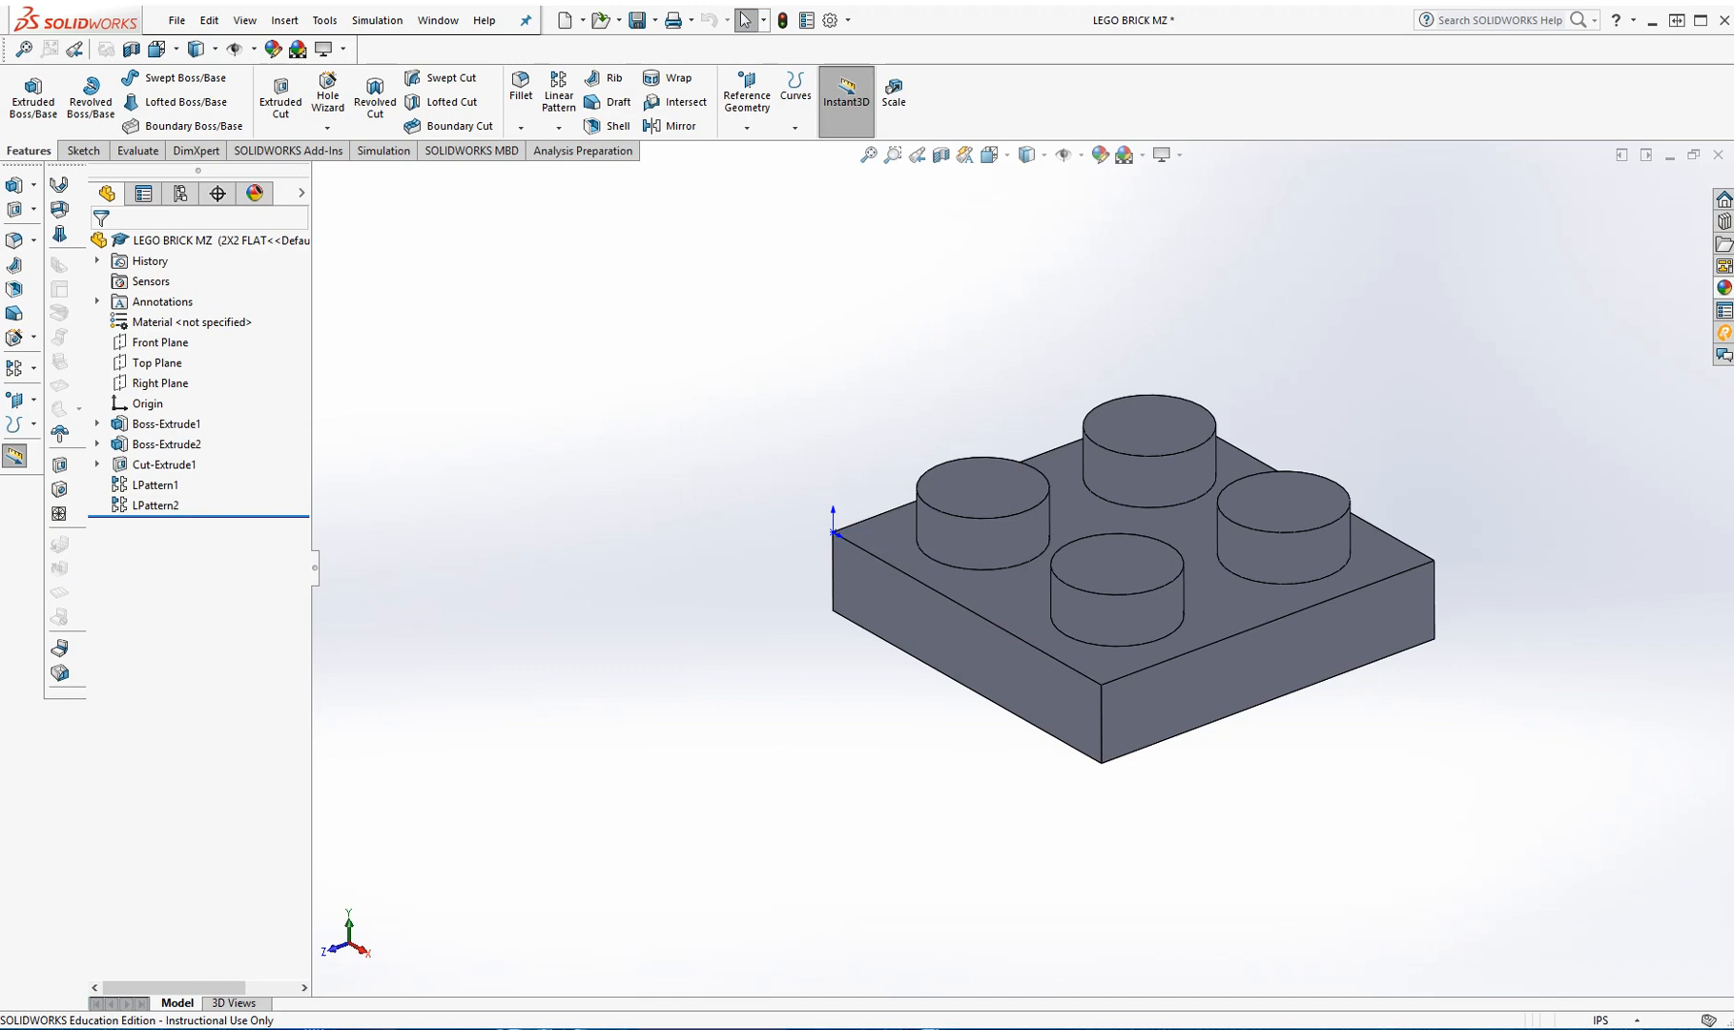
click(637, 20)
Step: Activate 1X1 FLAT, 1X2 FLAT and 2X2 FLAT in turn, rebuilding the part and turning off the rebuild prompt, and save
click(181, 193)
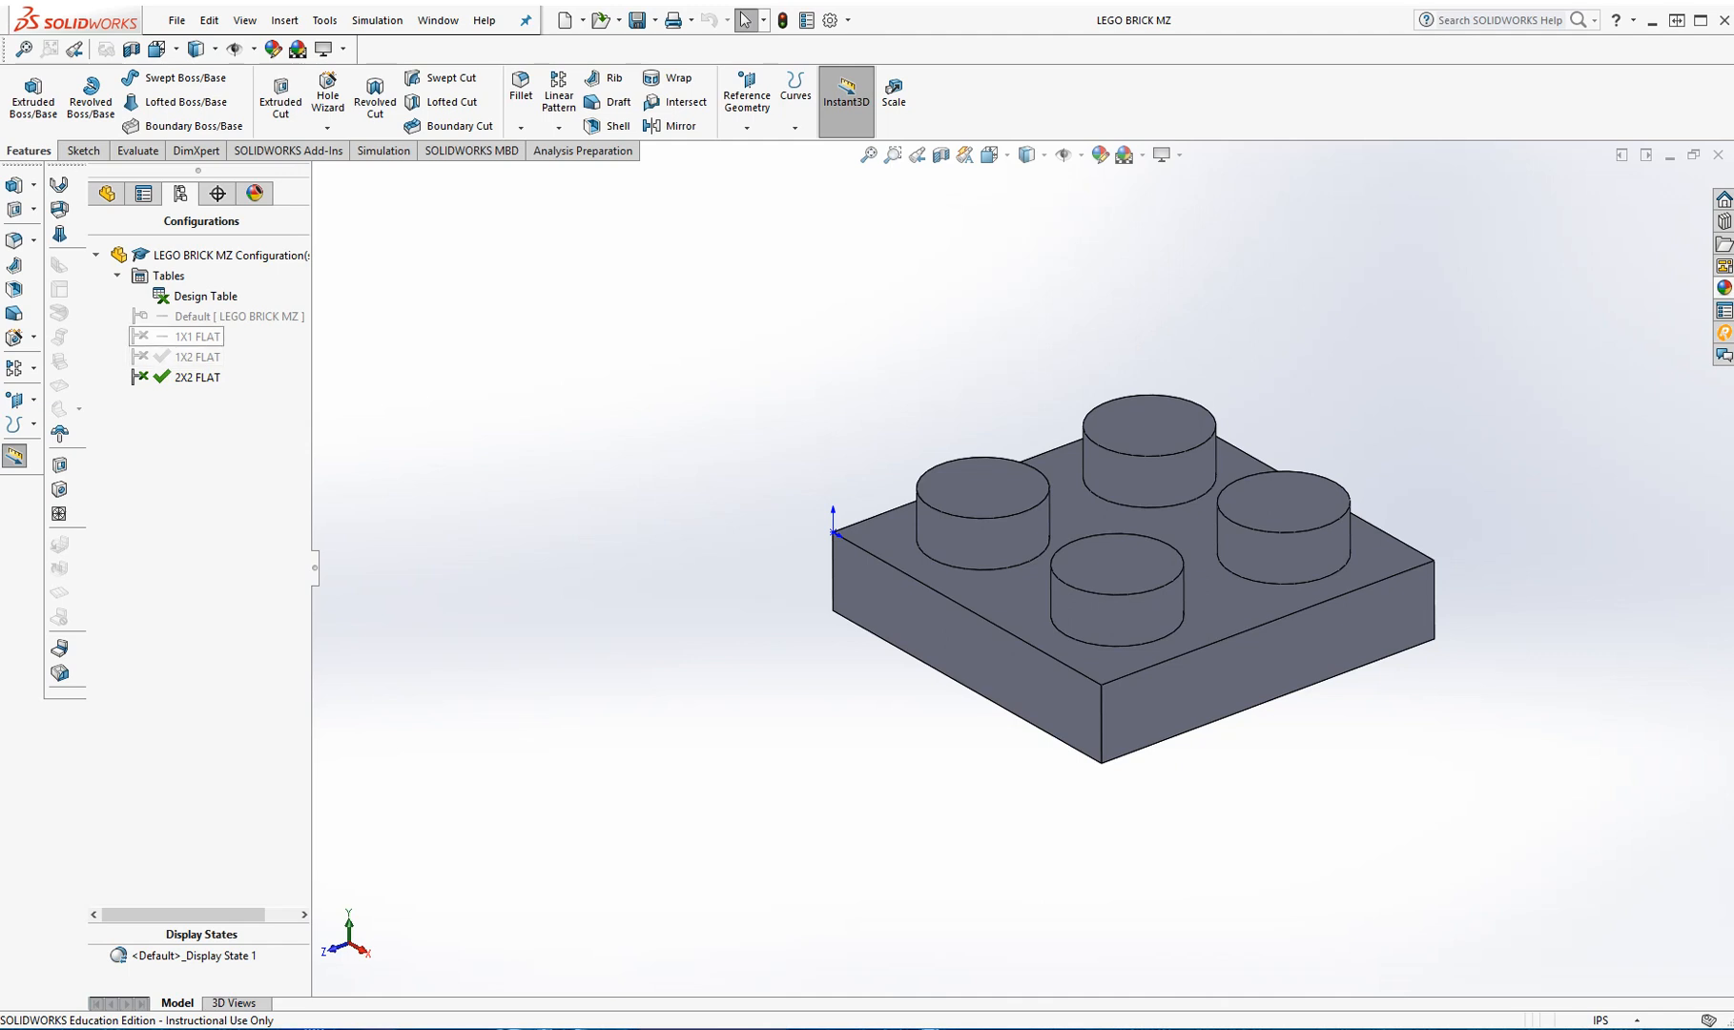
double_click(197, 336)
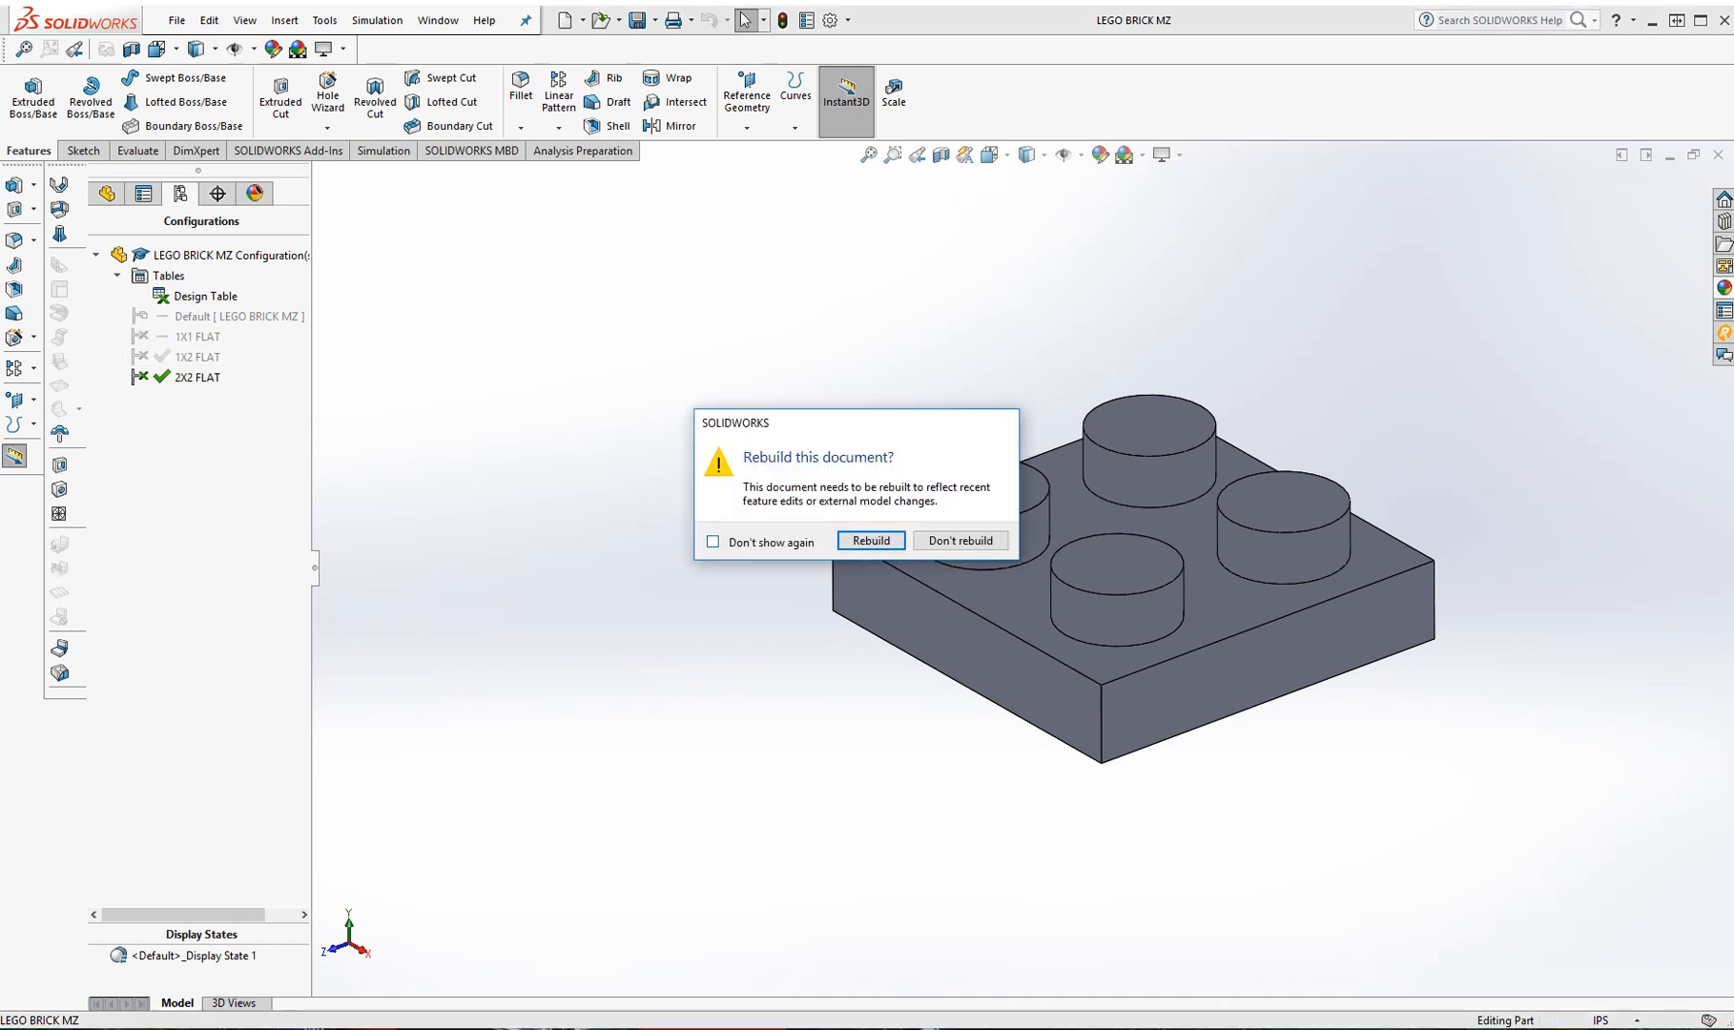
click(712, 542)
click(870, 540)
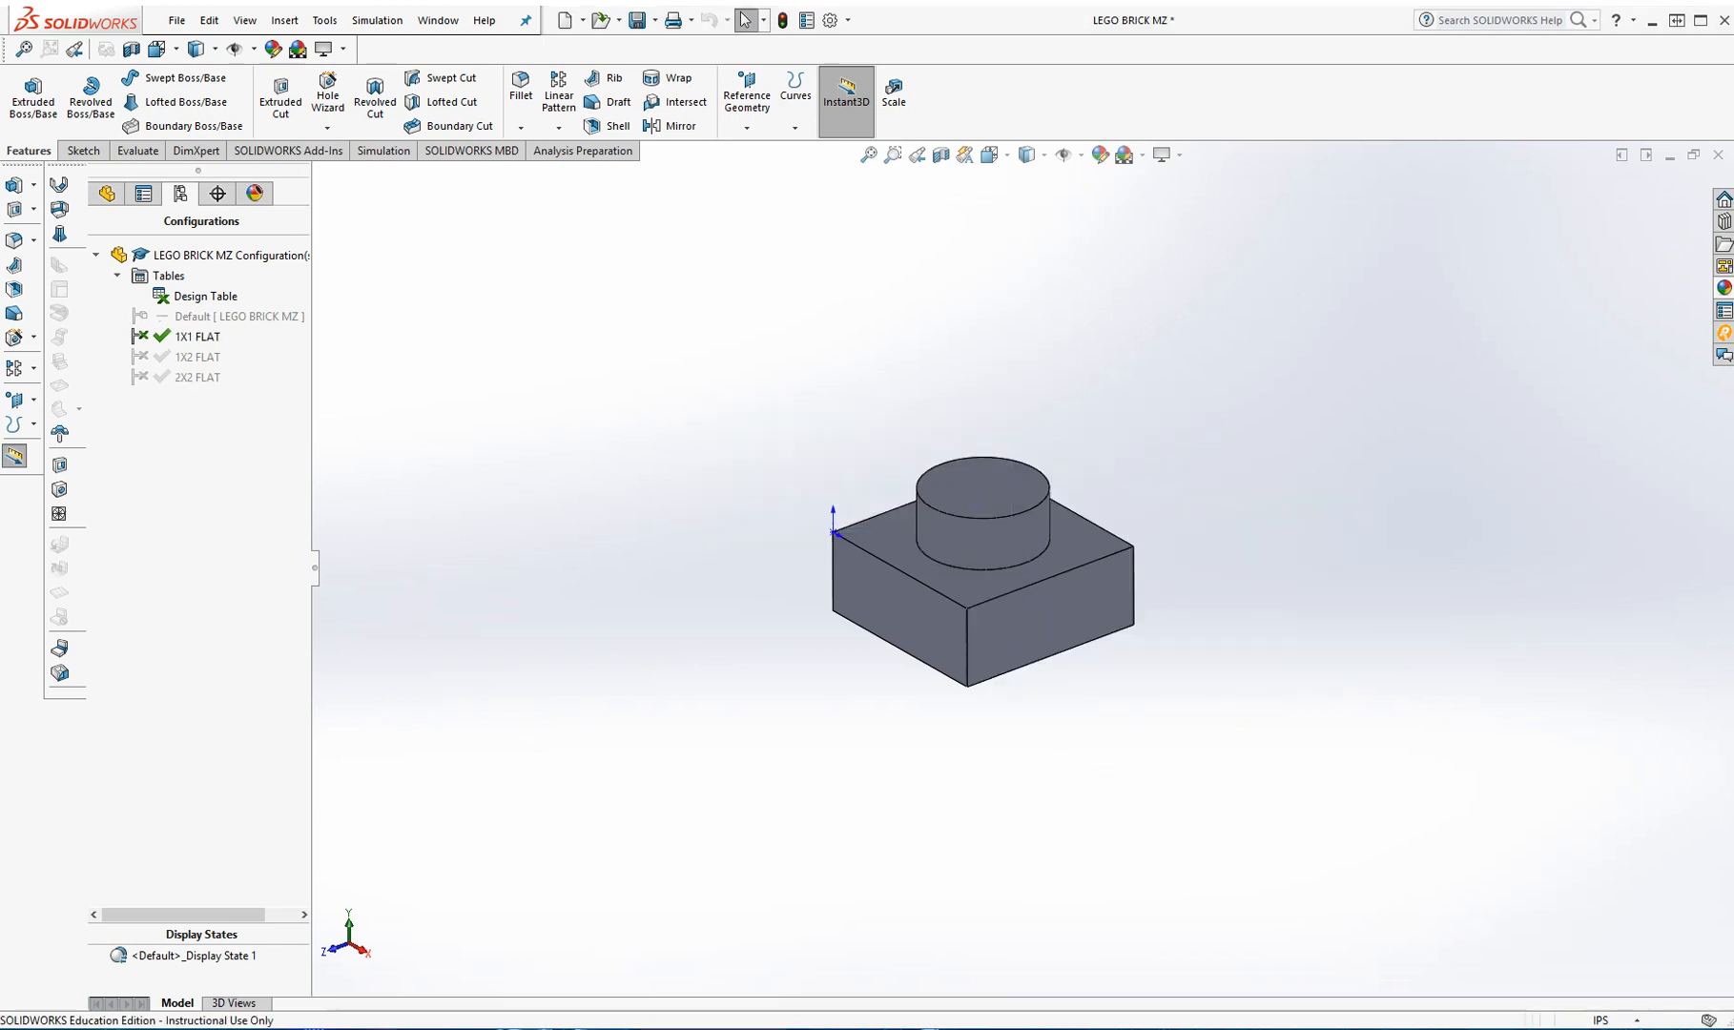
double_click(197, 357)
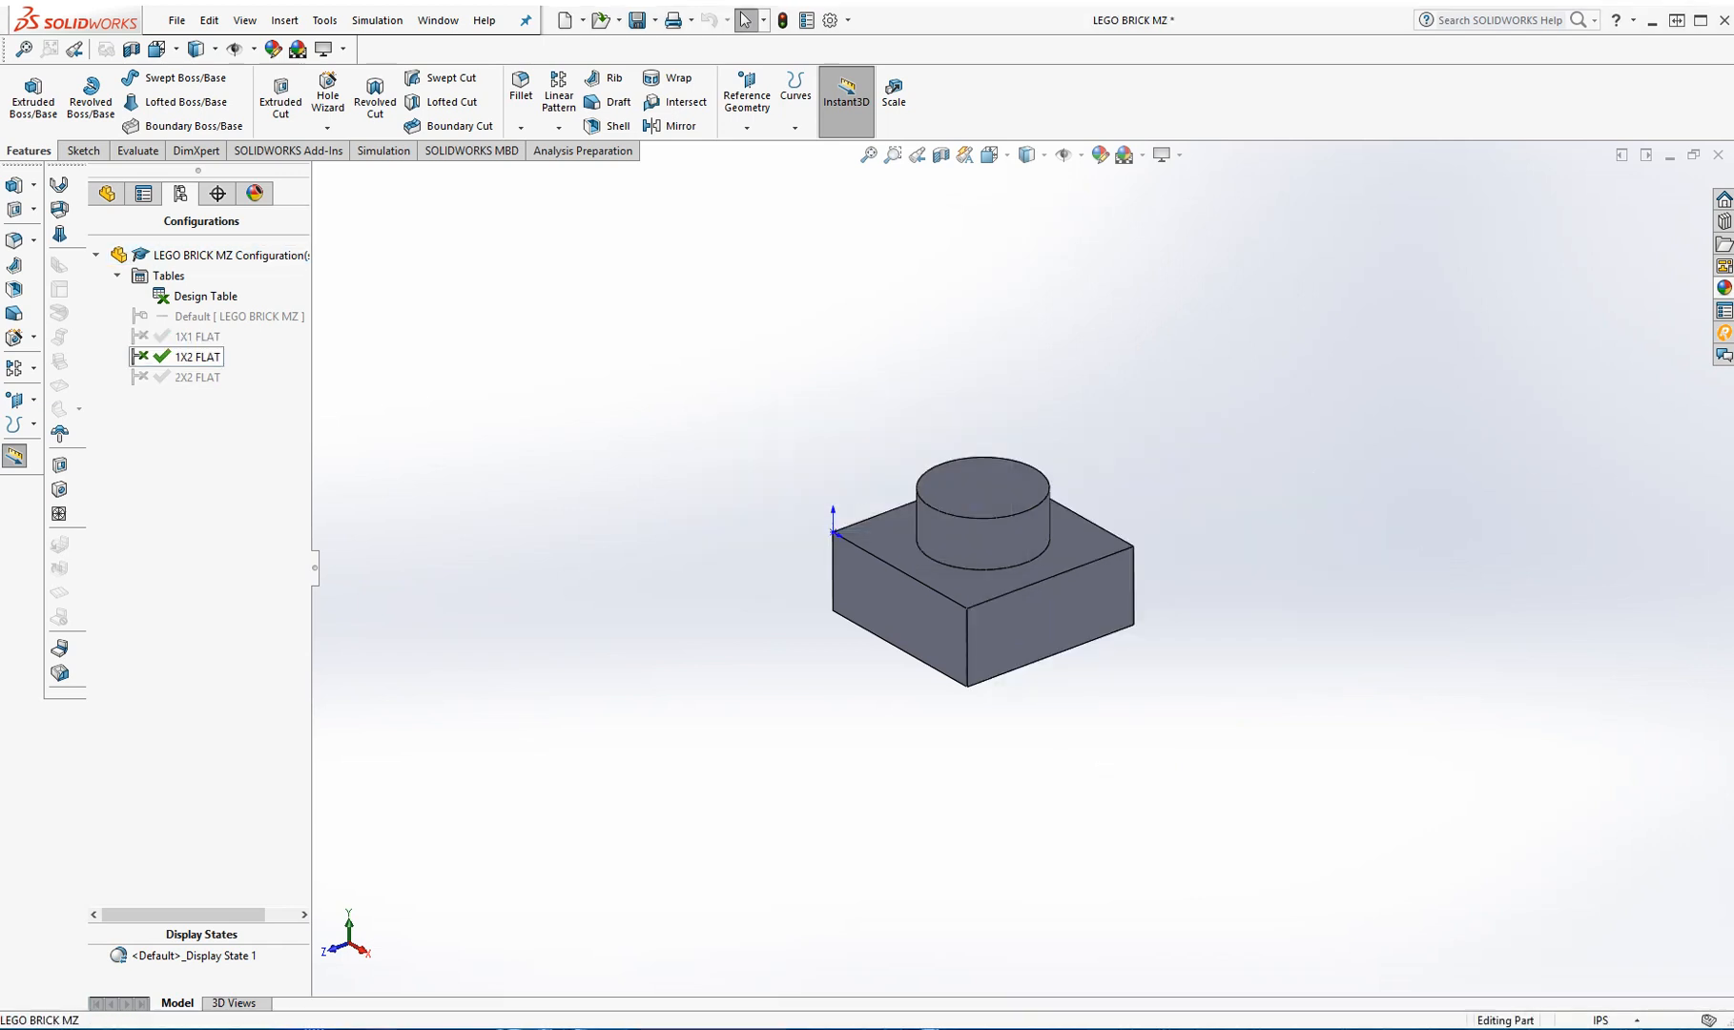
double_click(197, 377)
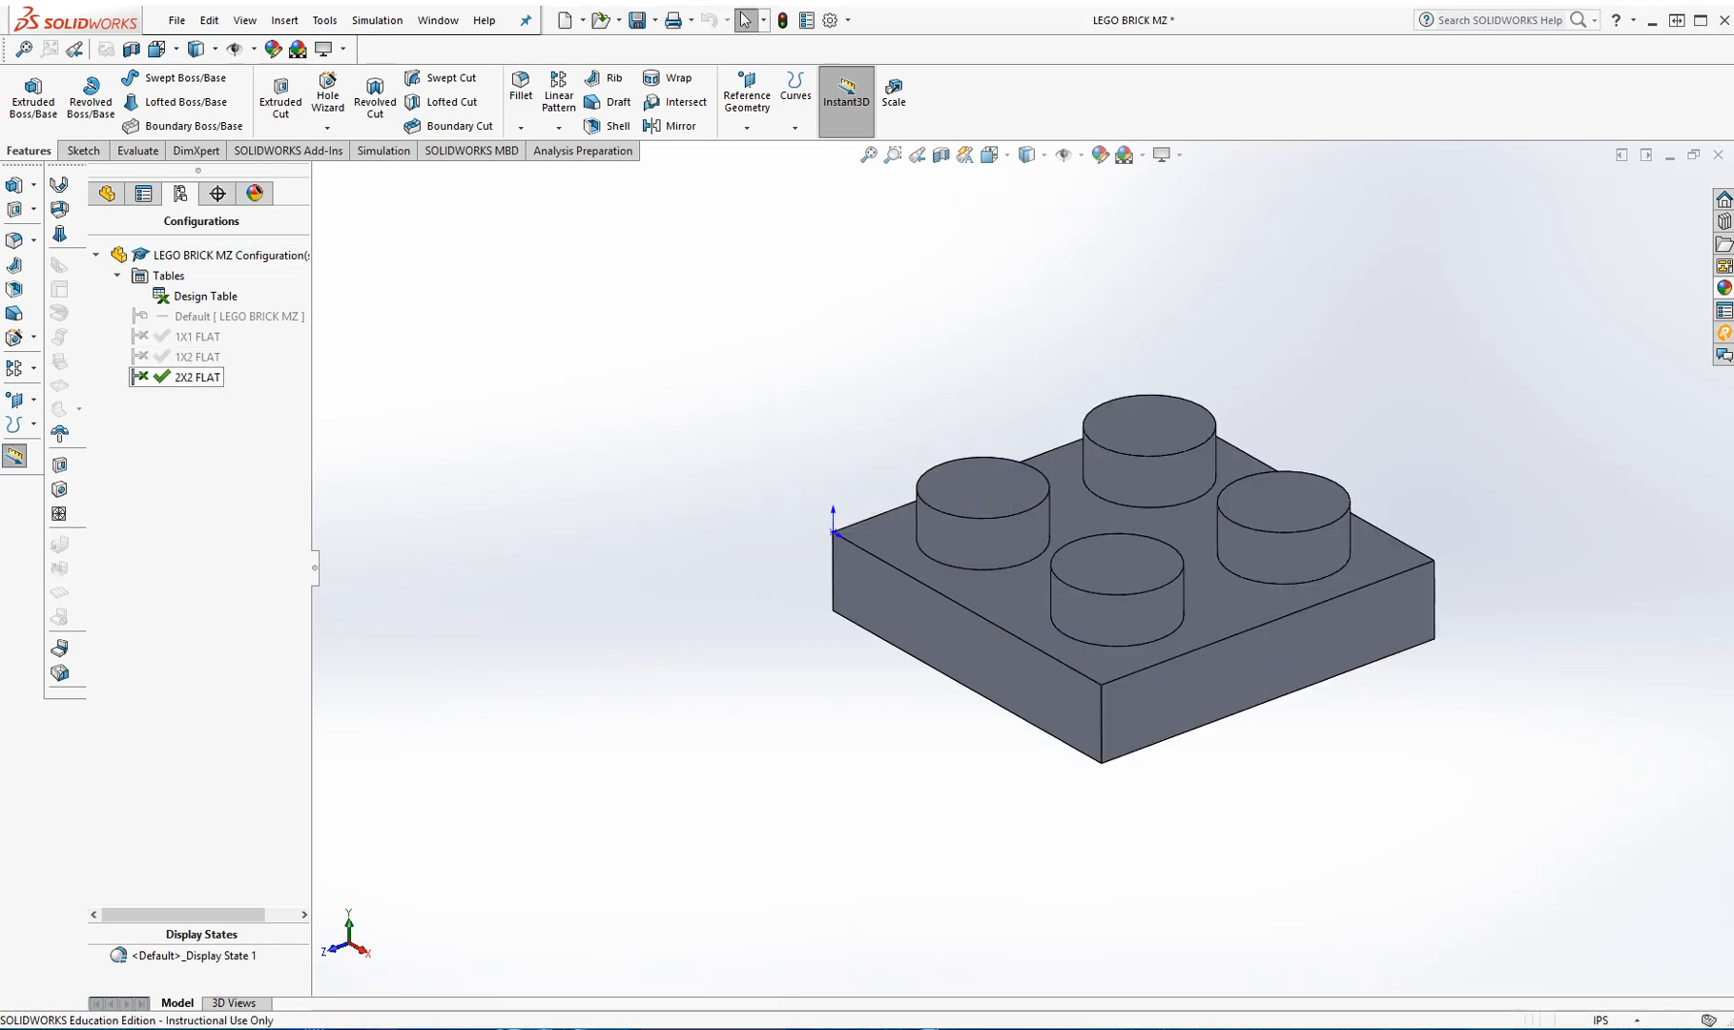
mouse_move(1097, 667)
middle_down()
mouse_move(1097, 420)
mouse_move(1097, 668)
middle_up()
click(636, 20)
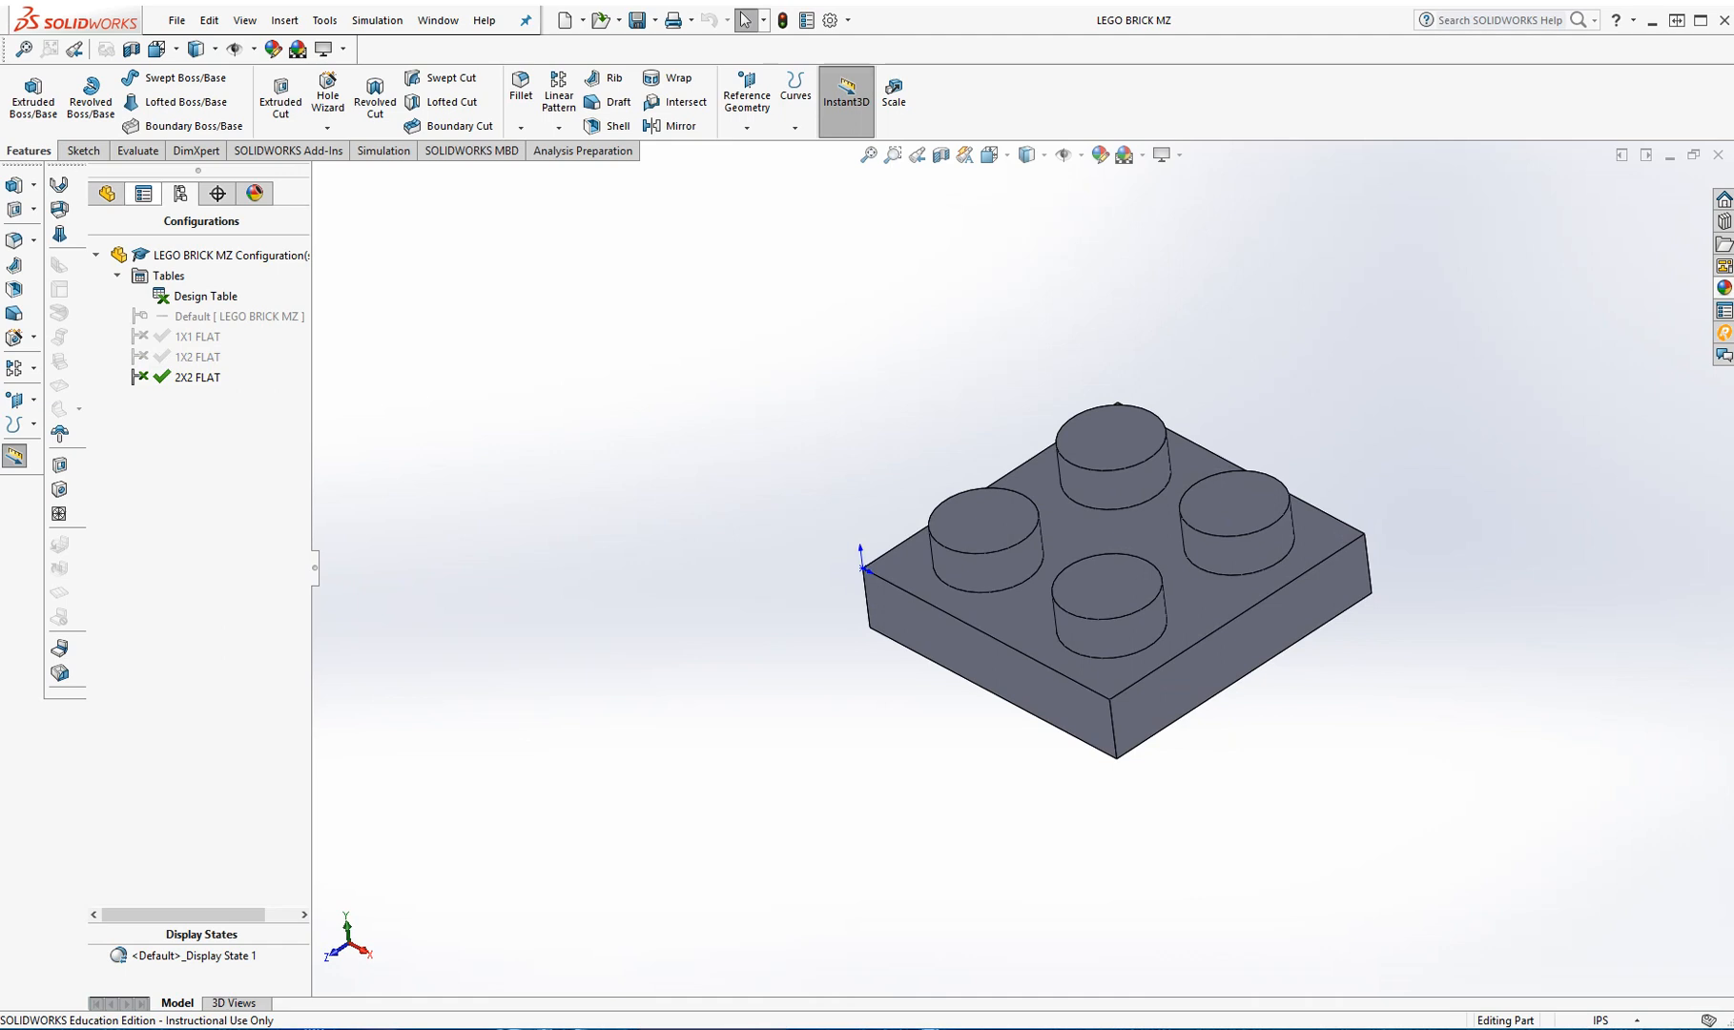
Step: Rename the Boss-Extrude1 feature as BOX in the 2X2 FLAT configuration
click(106, 193)
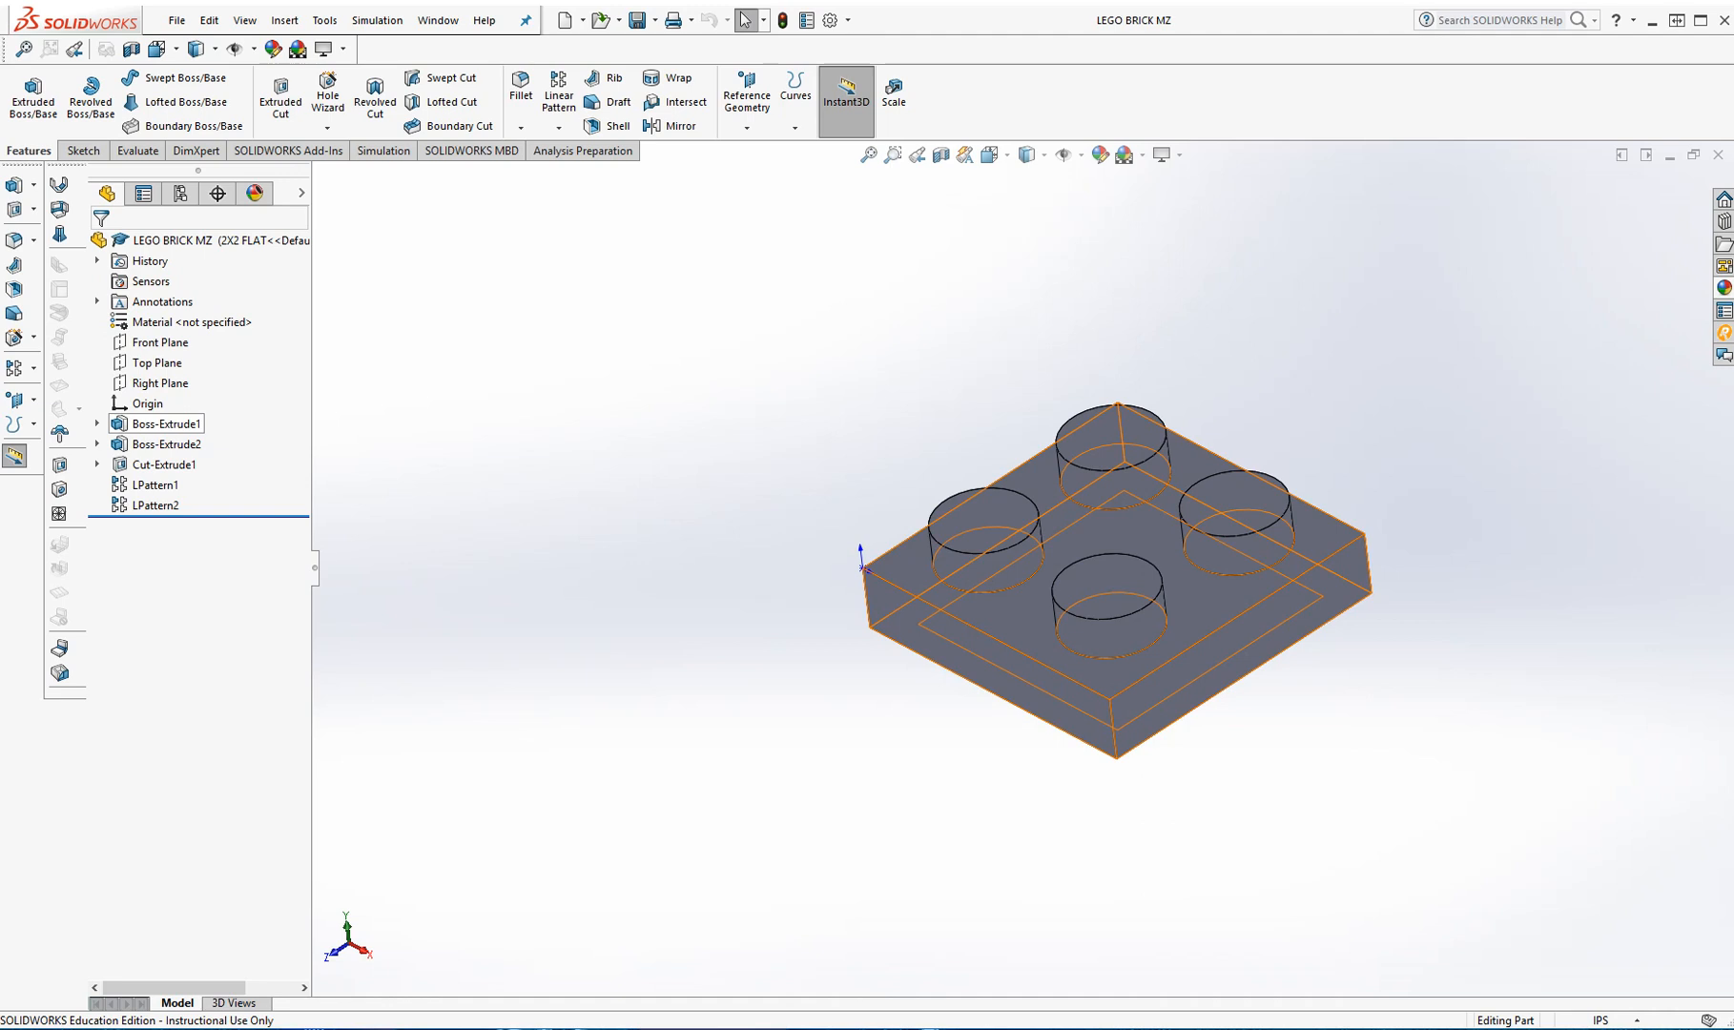
click(162, 424)
click(163, 424)
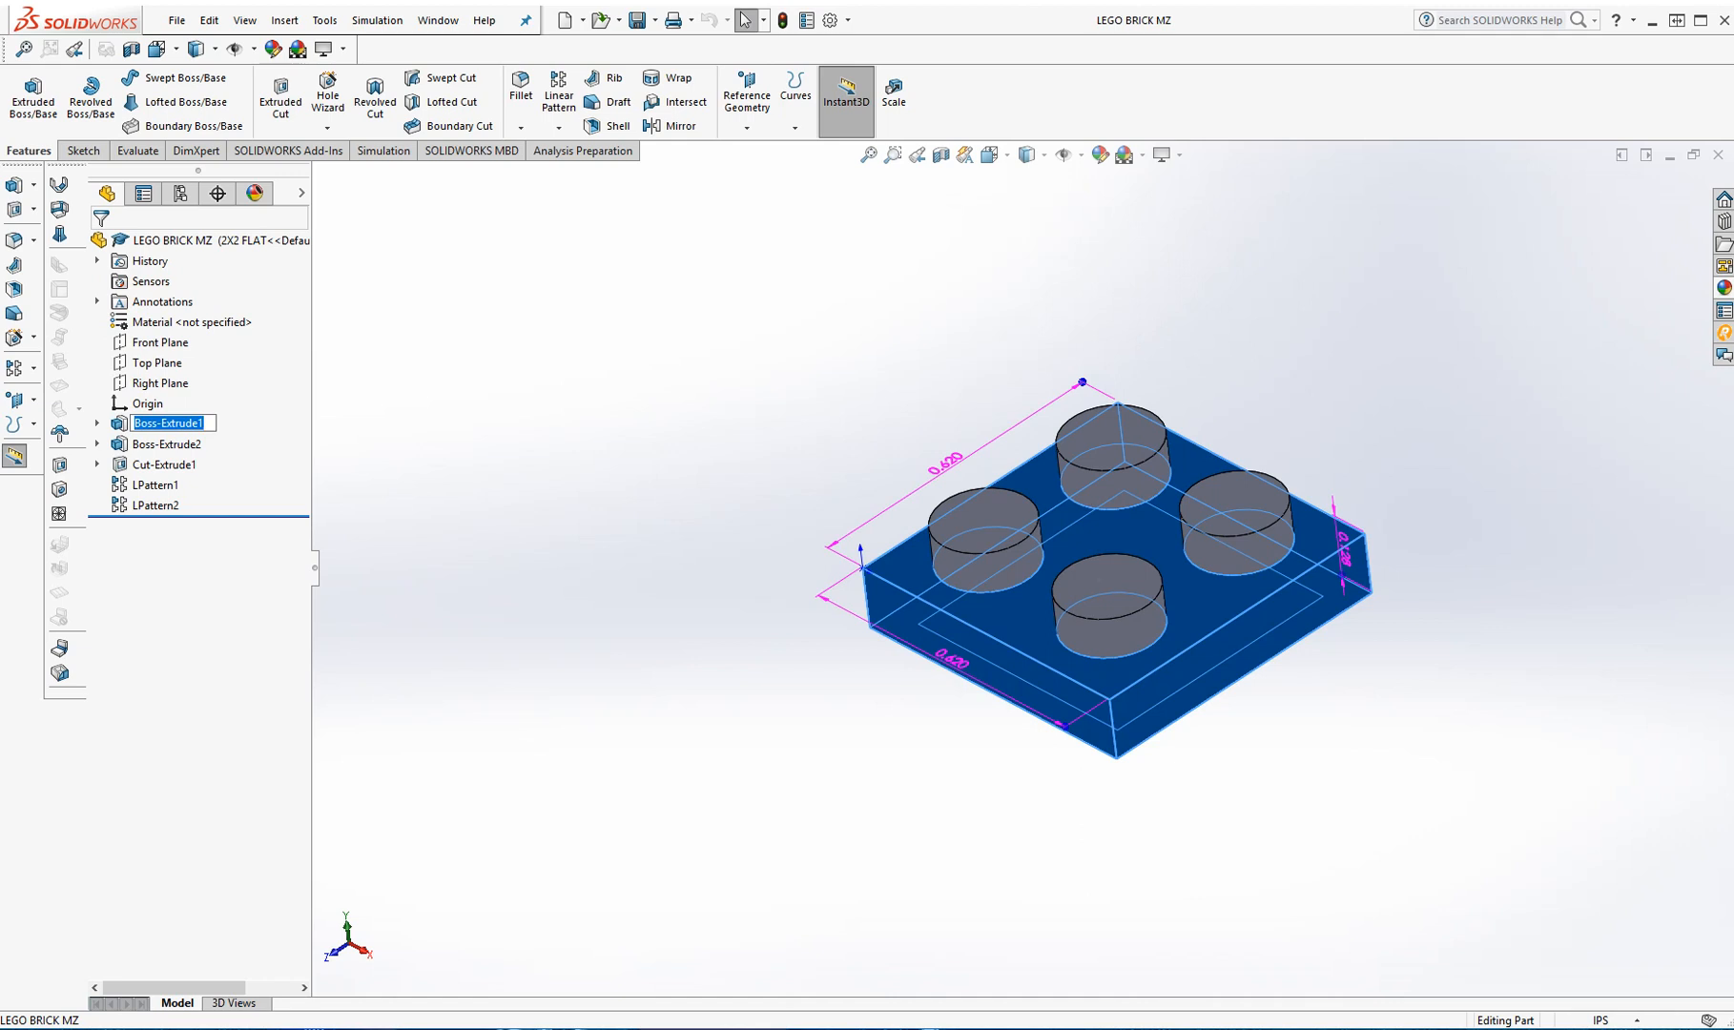
text(BOX)
key(Return)
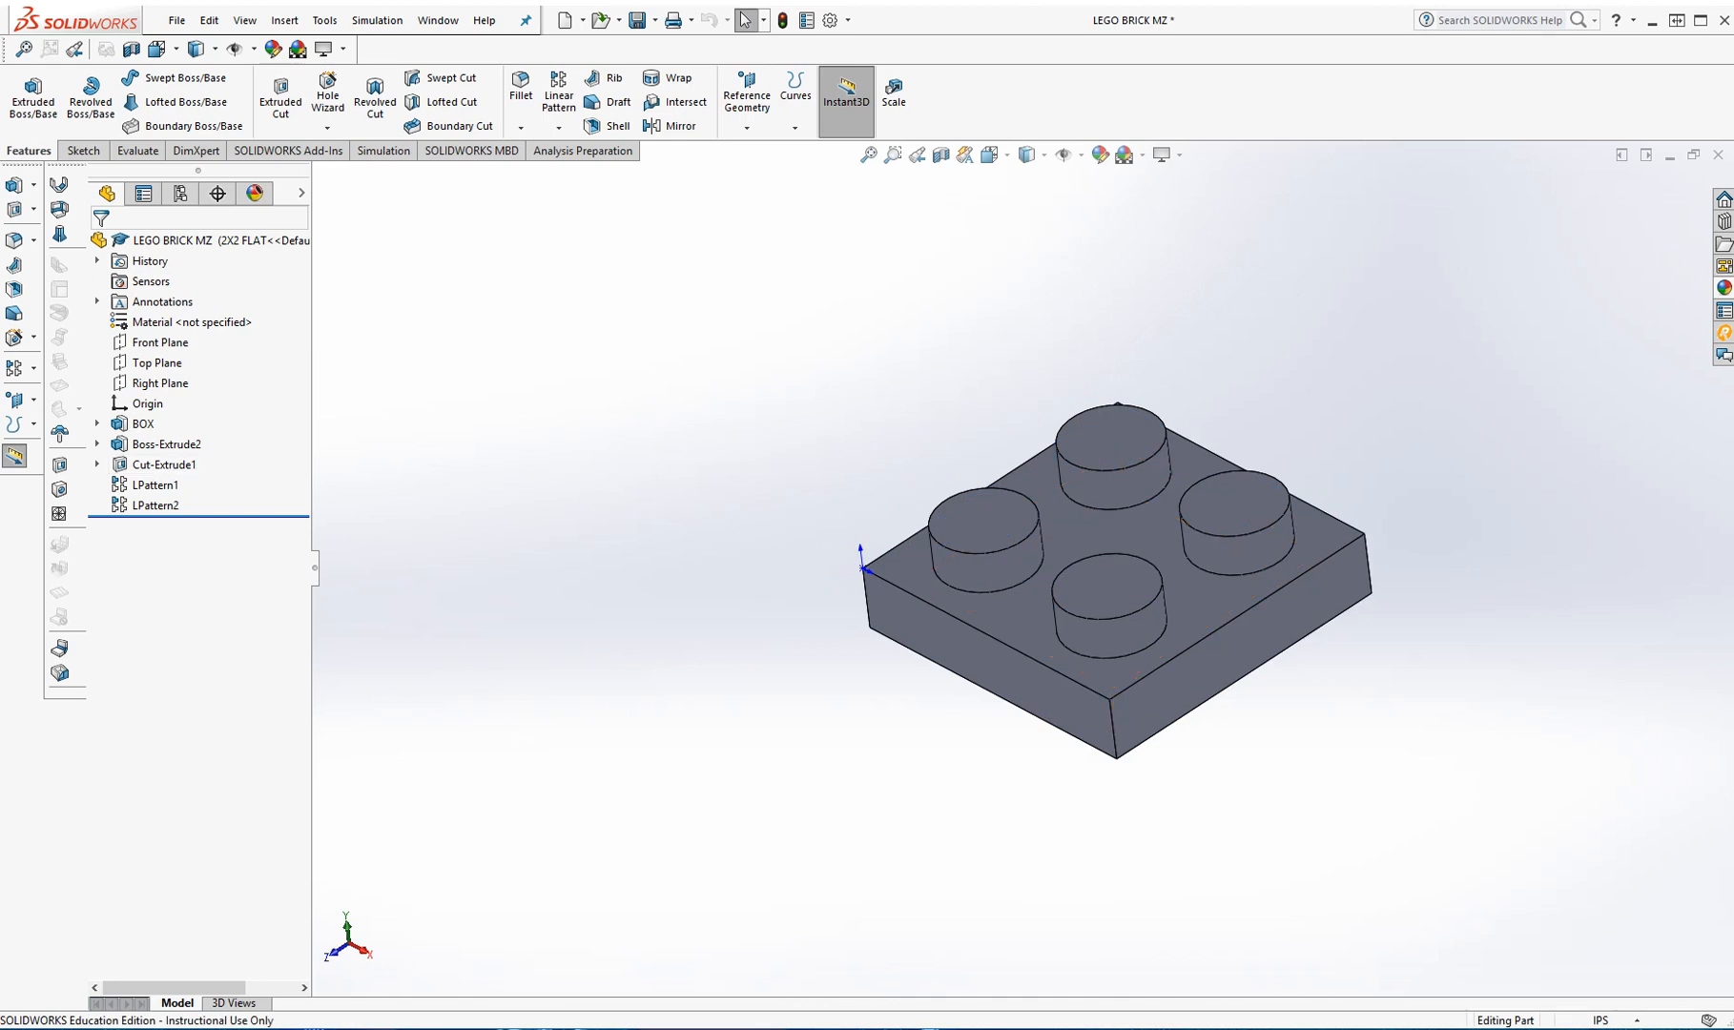
Step: Rename Sketch1 under the BOX feature as LENGTH X WIDTH
click(172, 444)
click(172, 443)
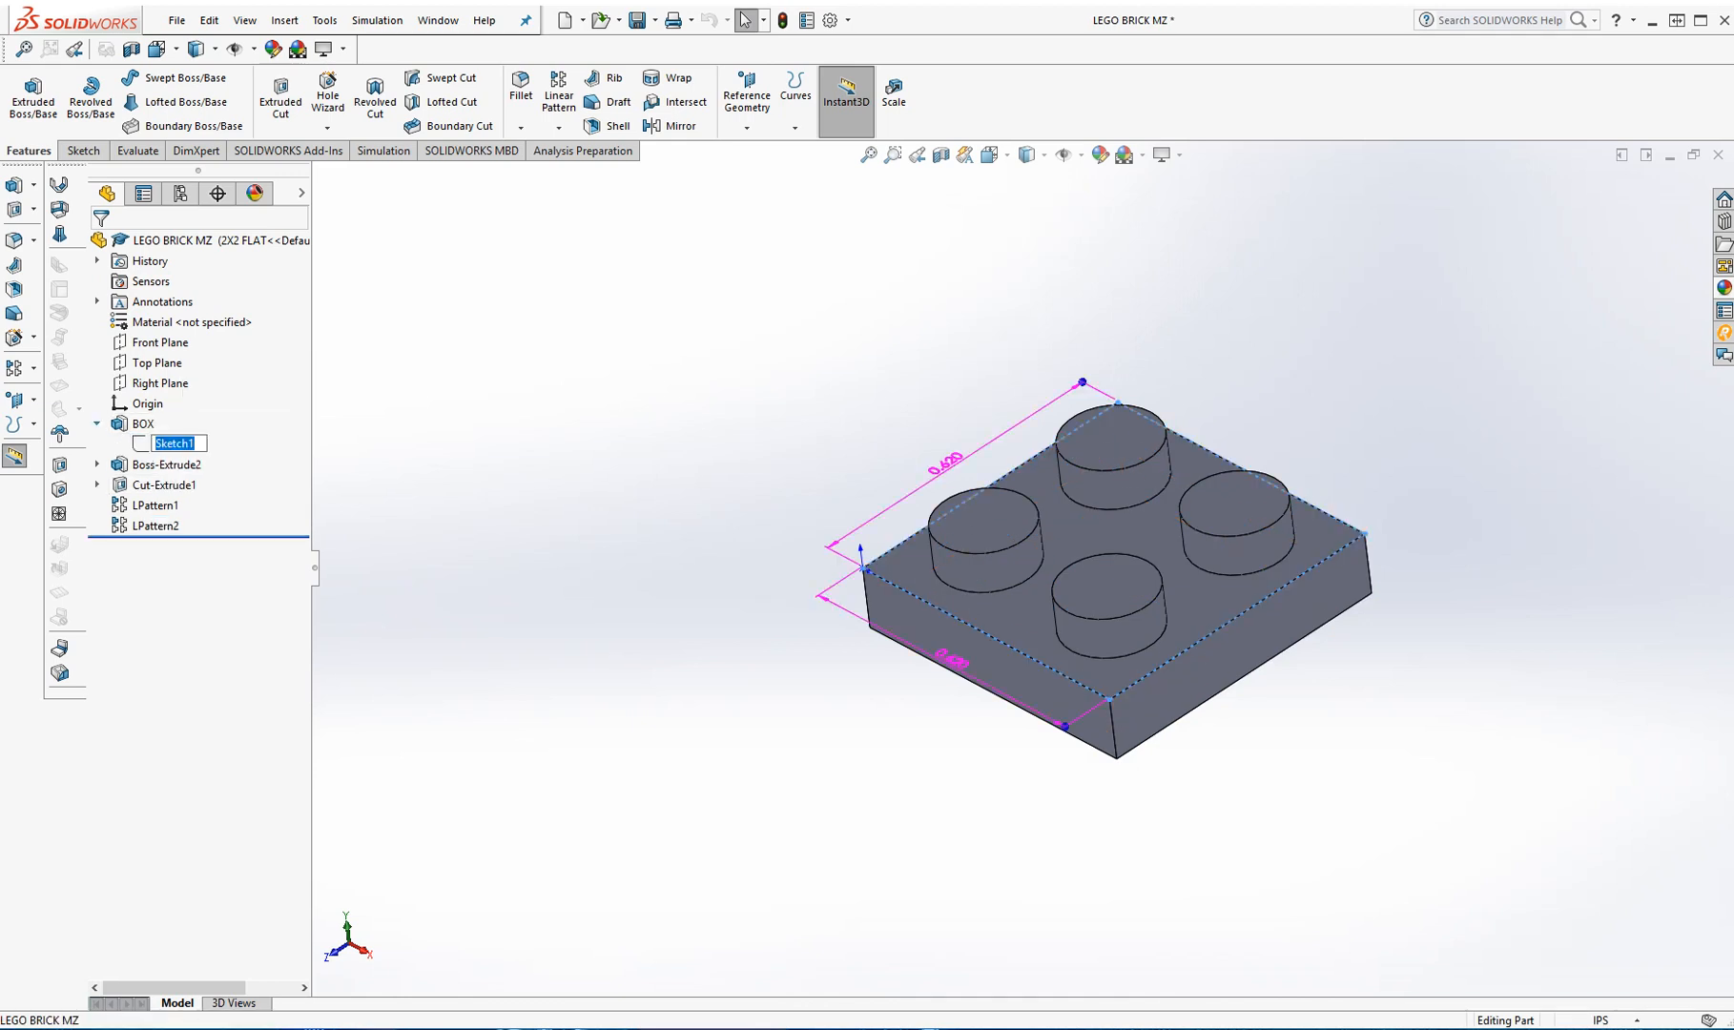
text(LEN)
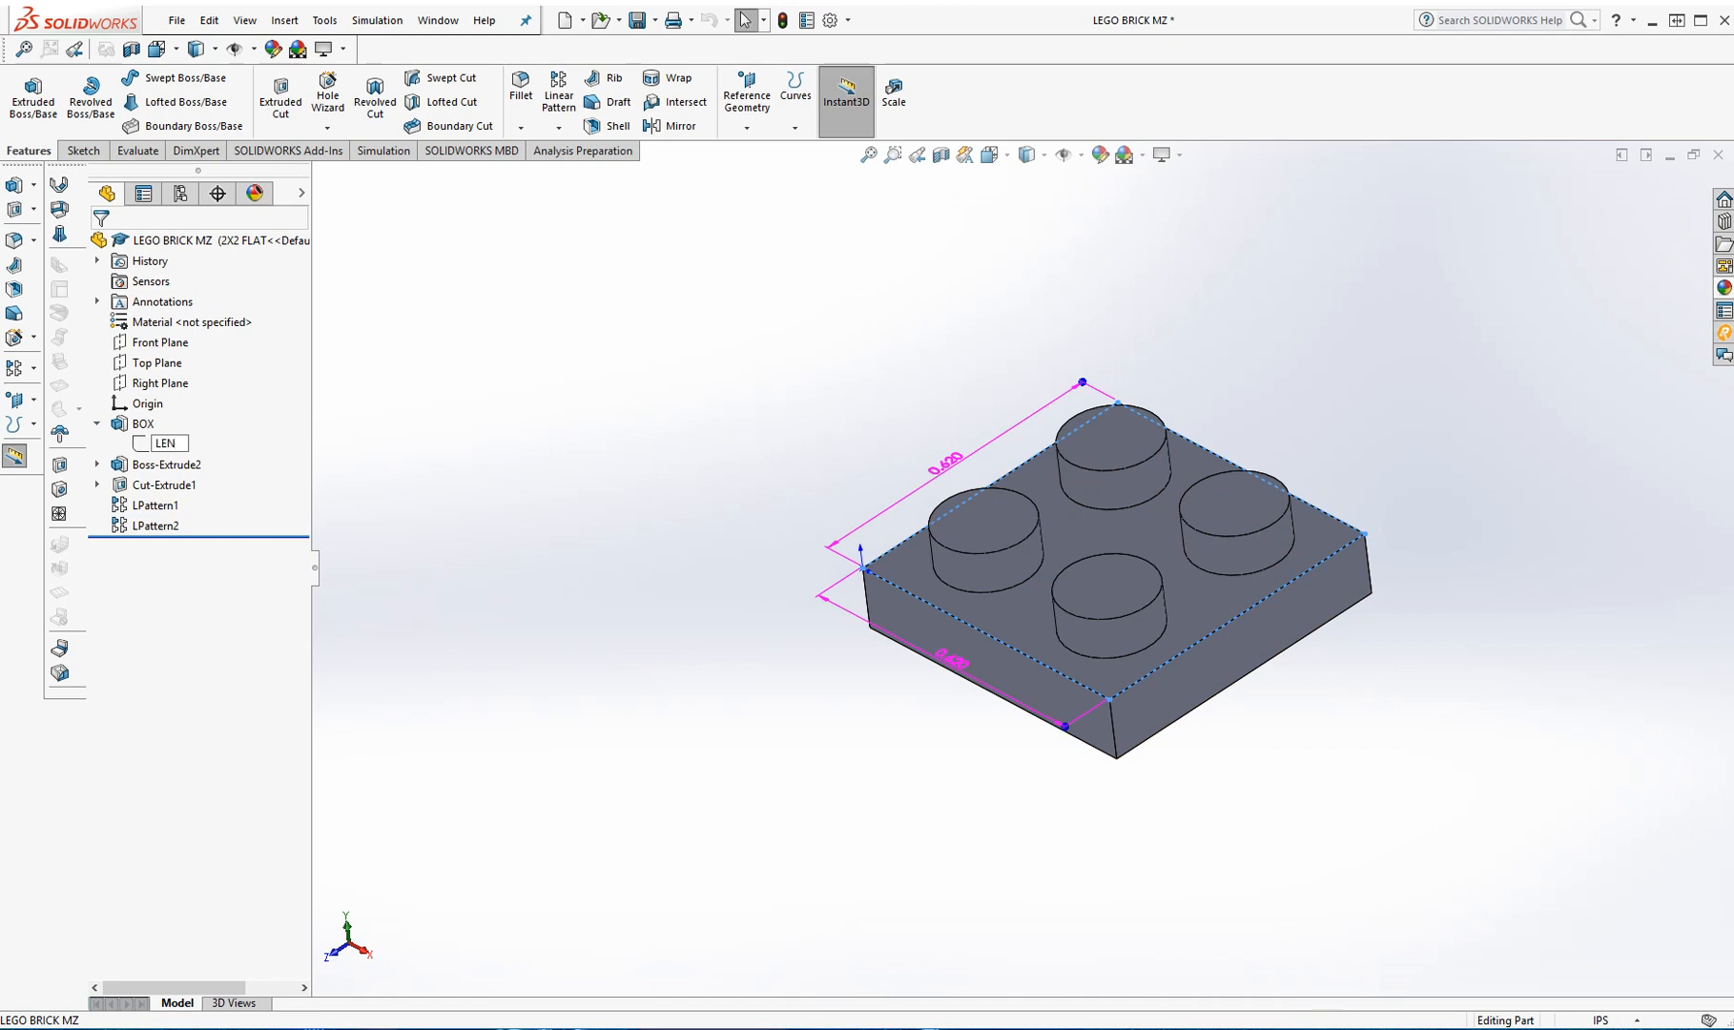
text(GTH X WIDTH)
key(Return)
Step: Rename the stud feature Boss-Extrude2 as POST
click(163, 464)
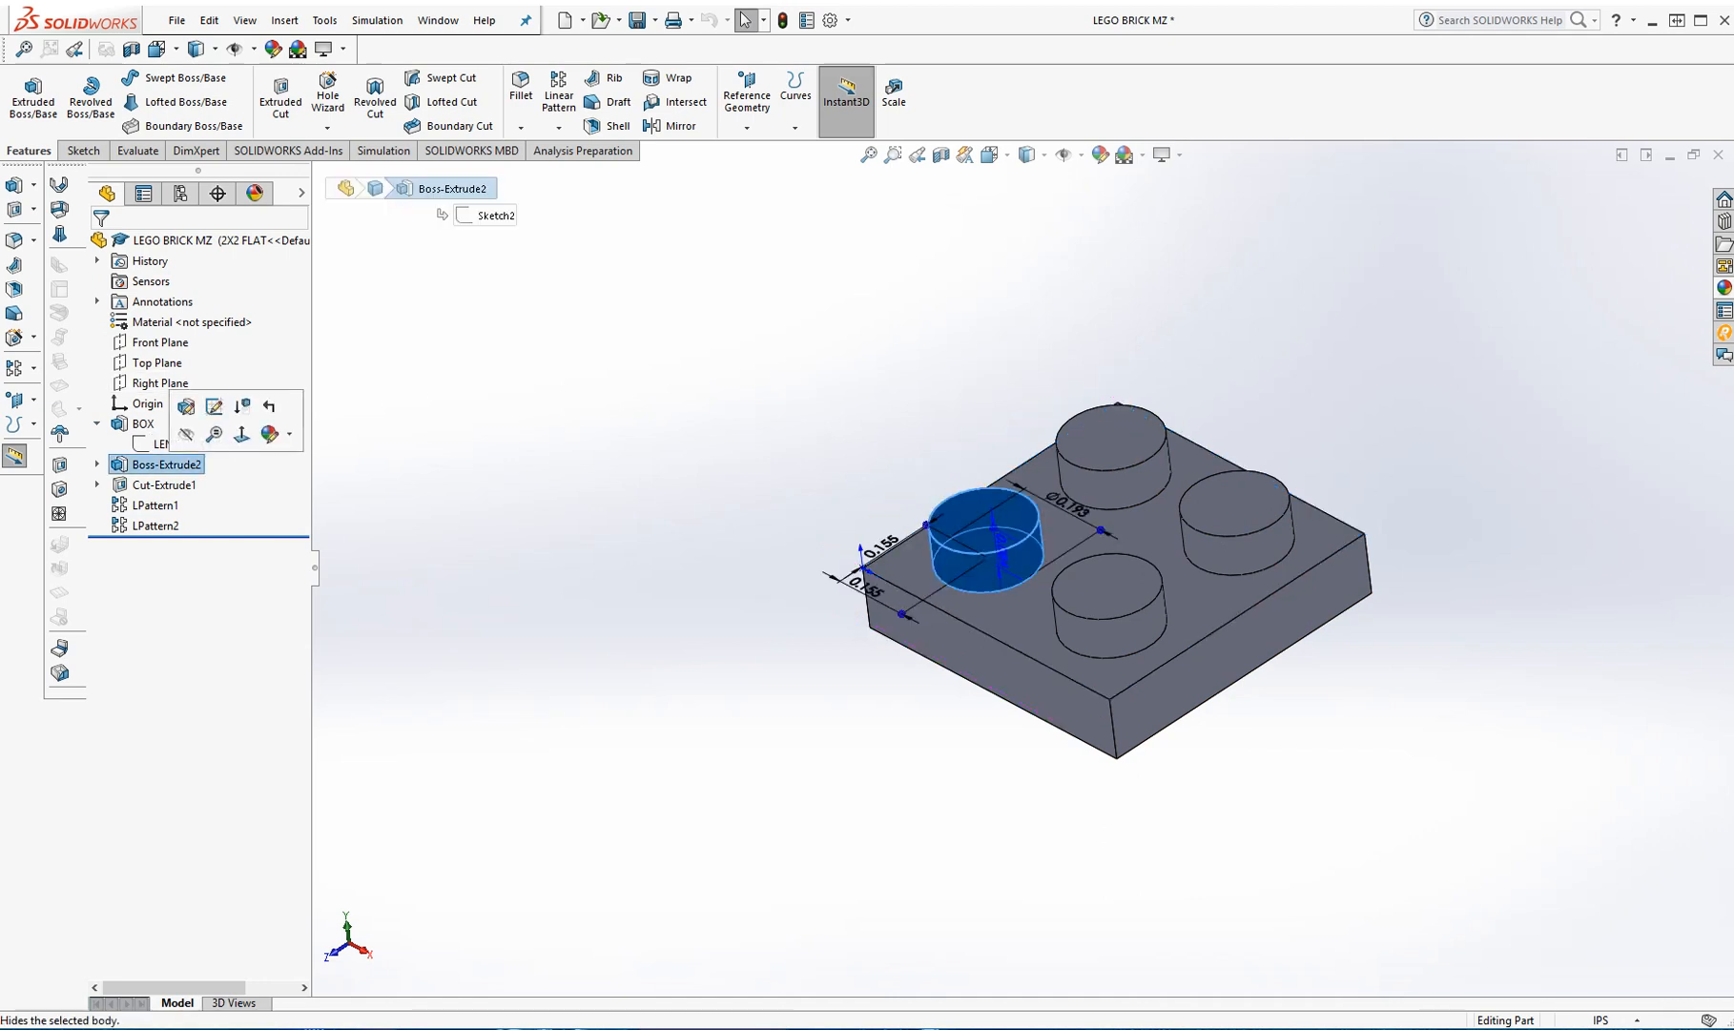
key(F2)
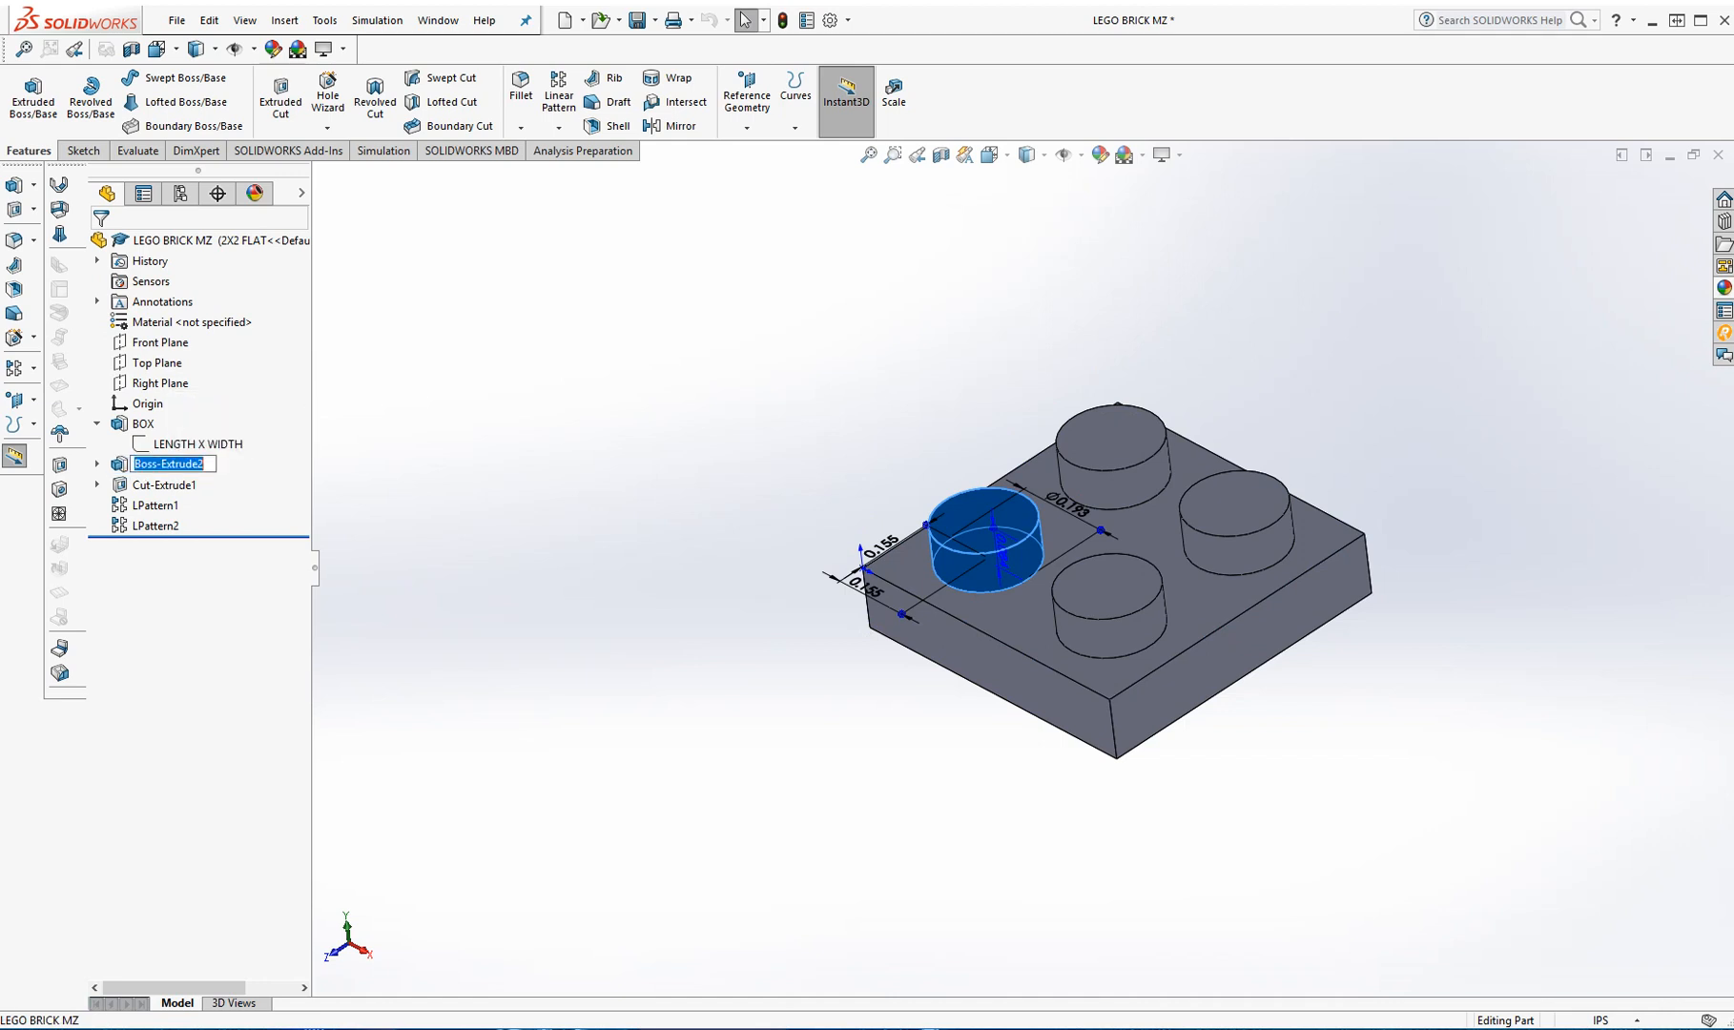
text(POST)
key(Return)
key(Escape)
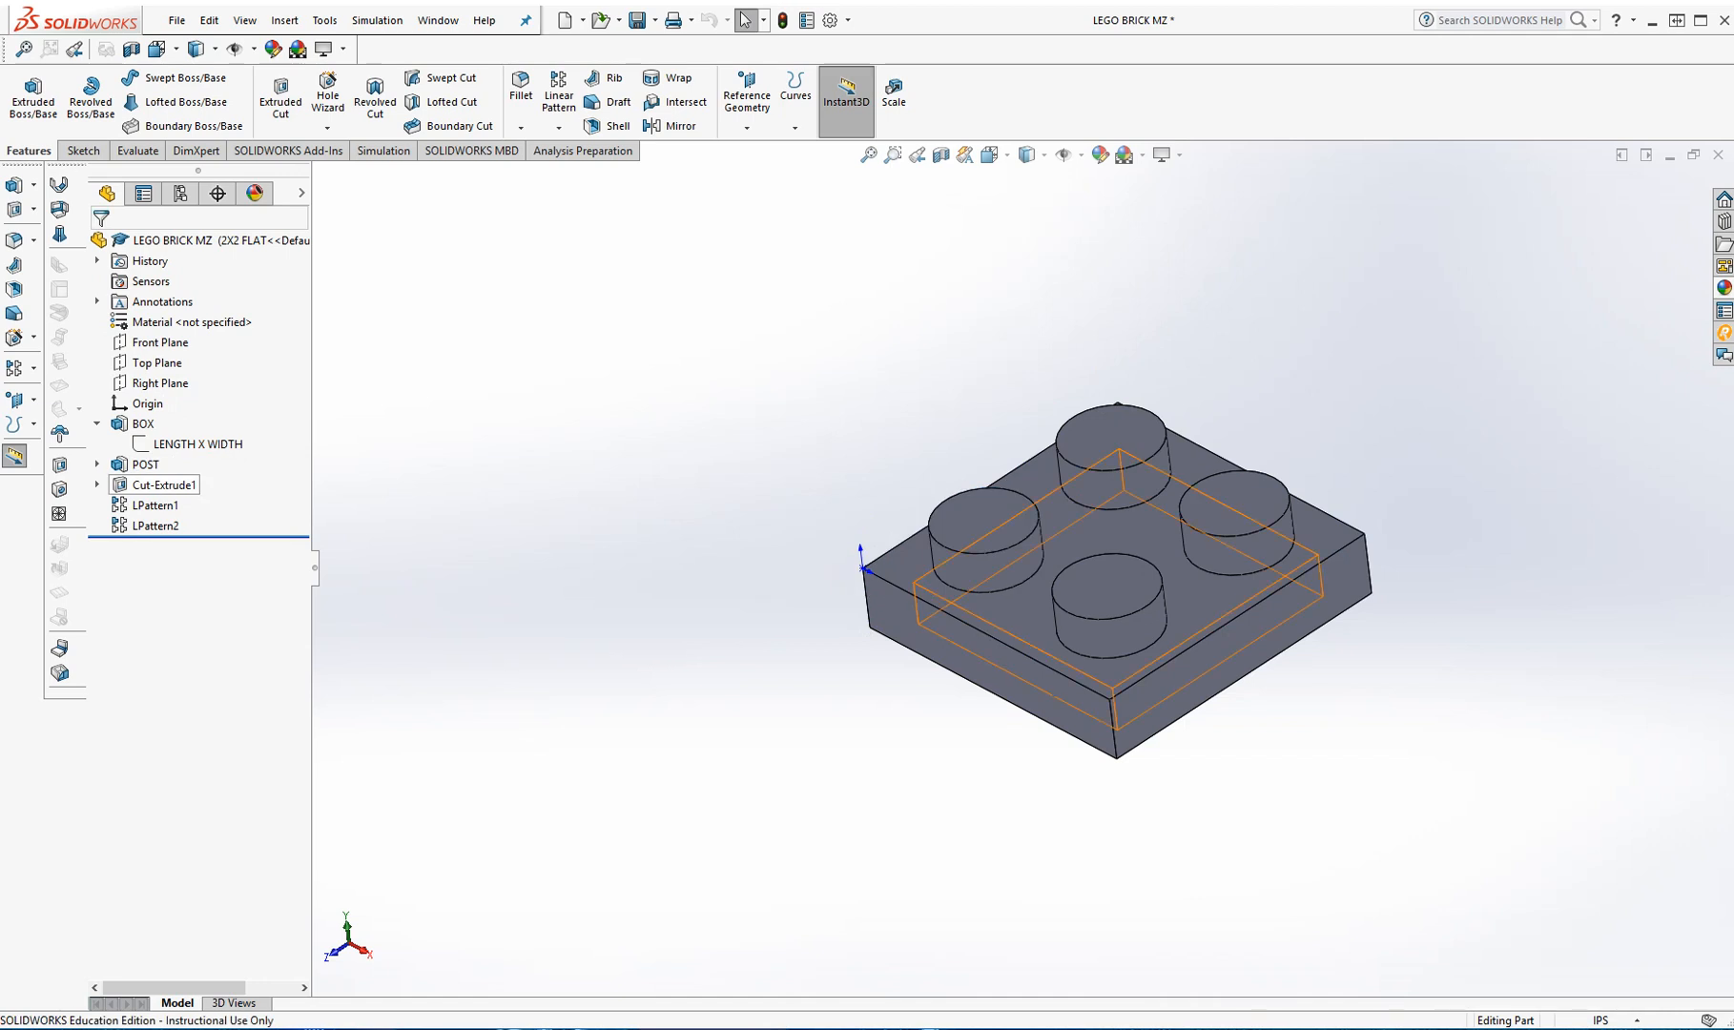
Step: Rename the Cut-Extrude1 feature as SNAP FEATURE and save the part
click(164, 484)
click(164, 485)
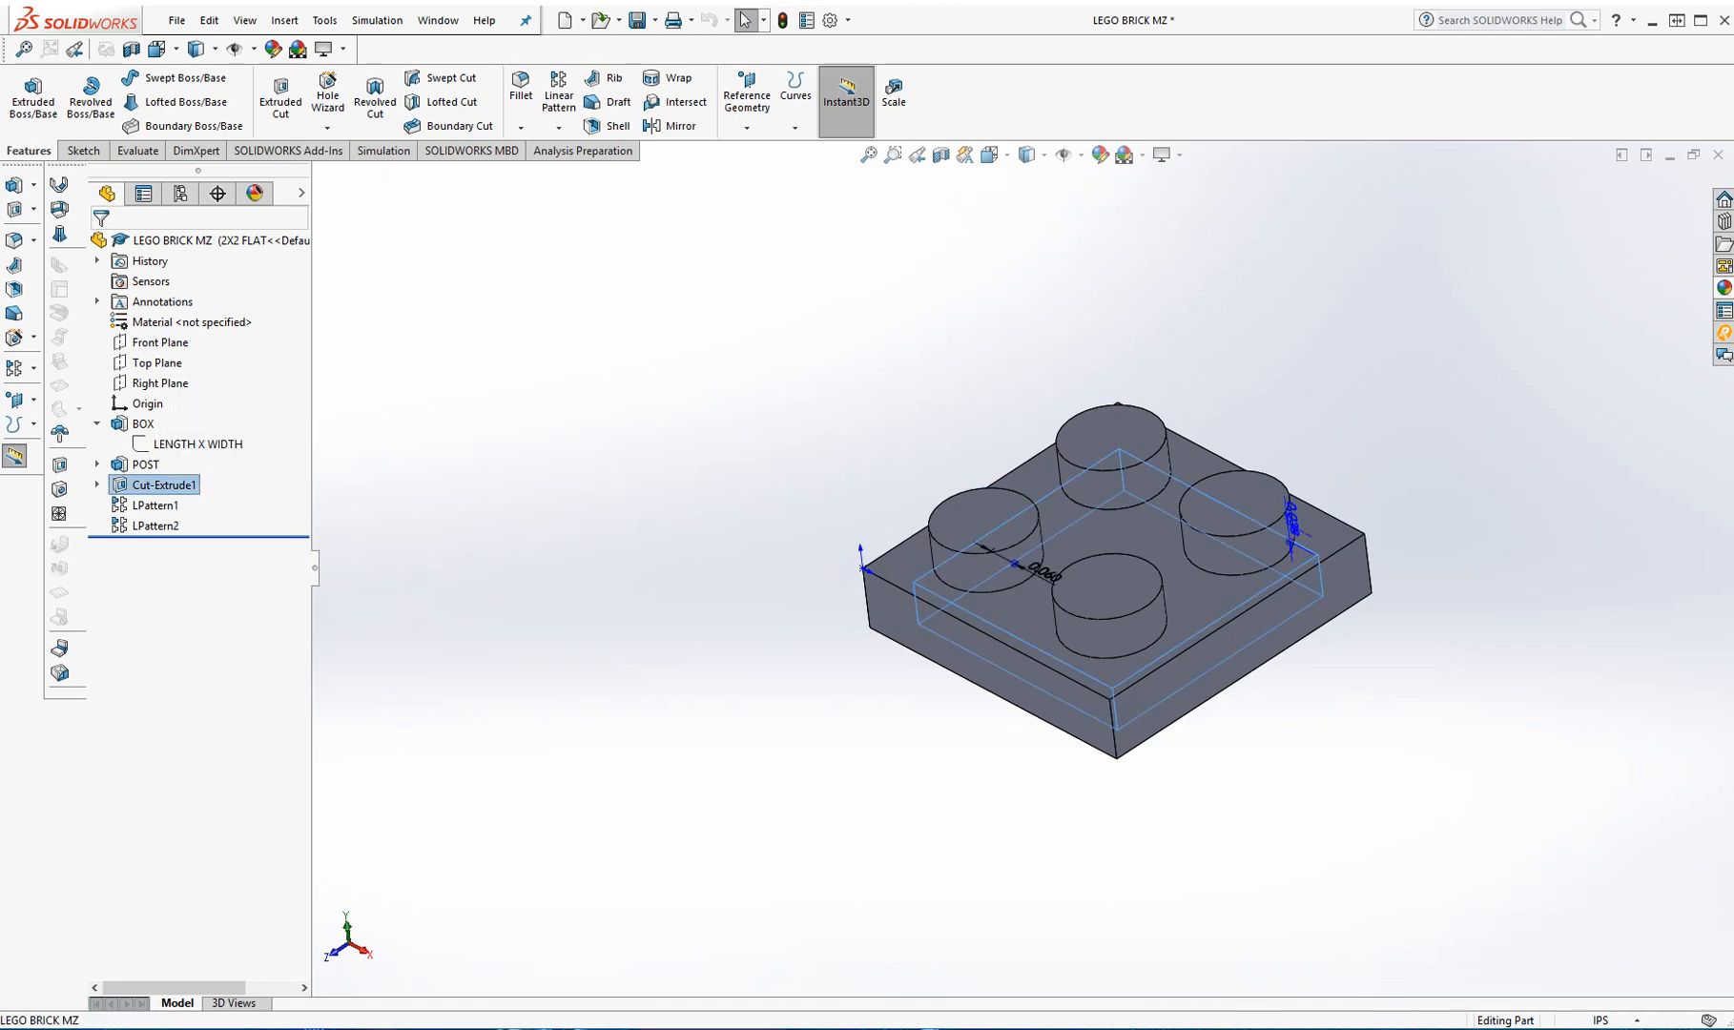
text(S)
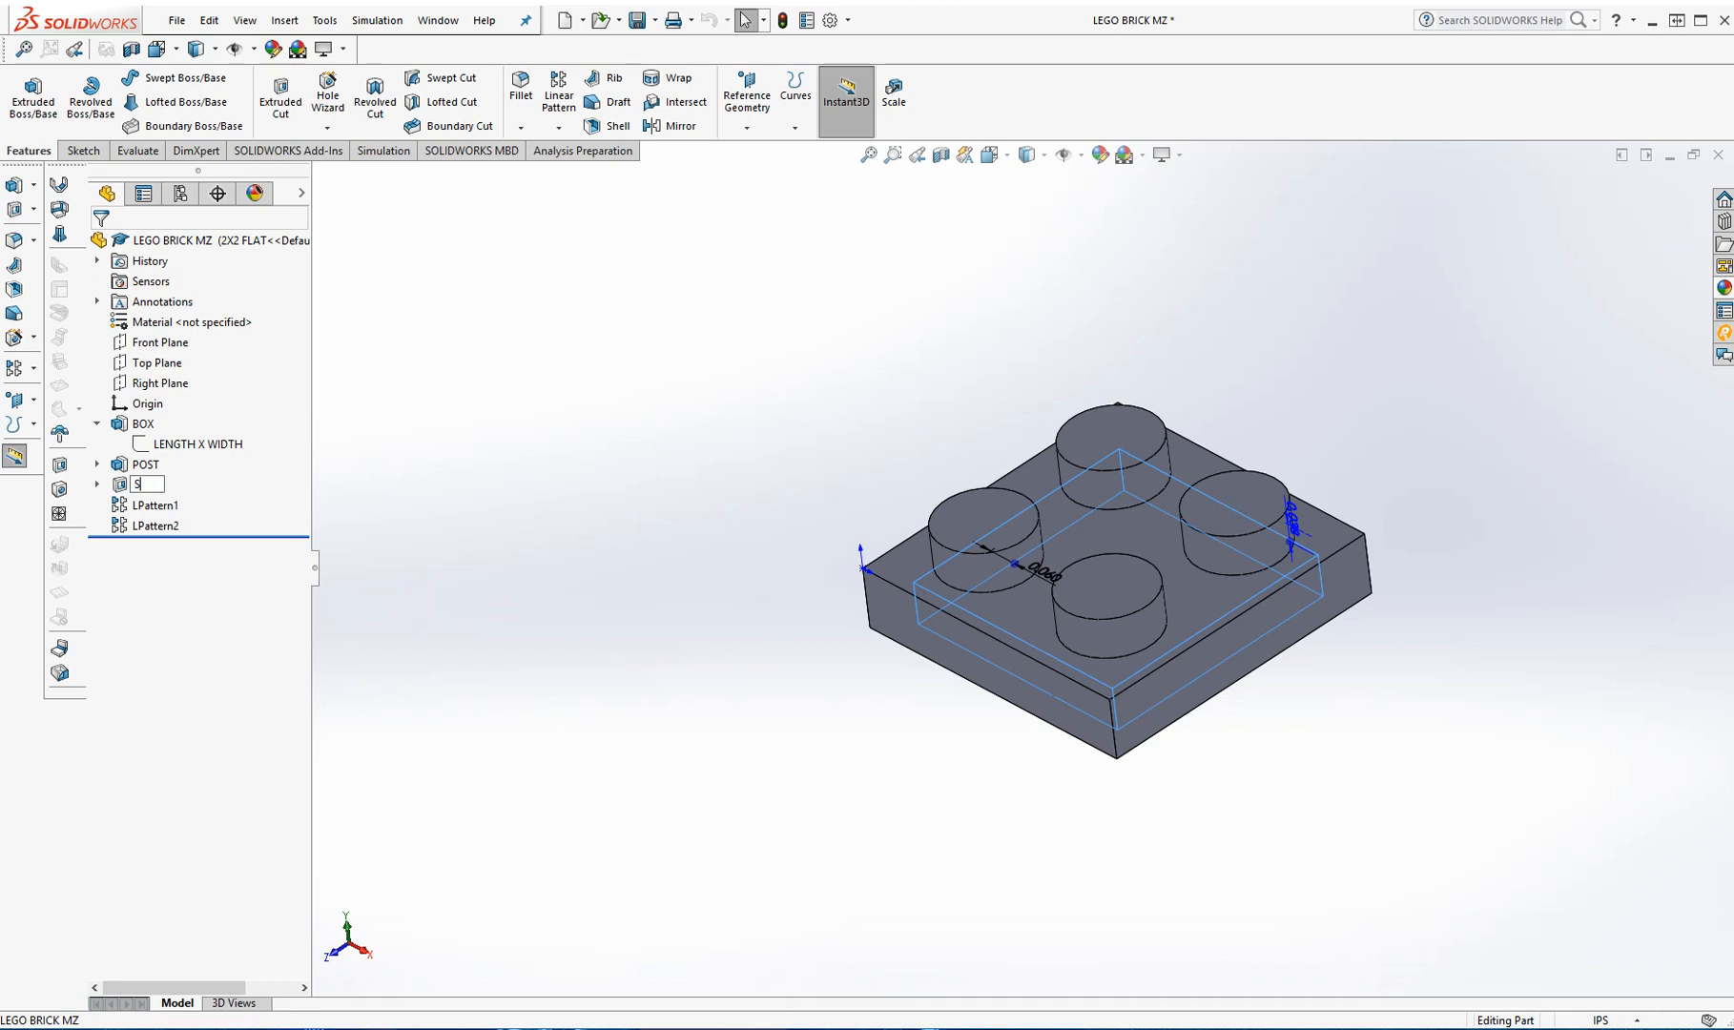
text(NAP FEATURE)
key(Return)
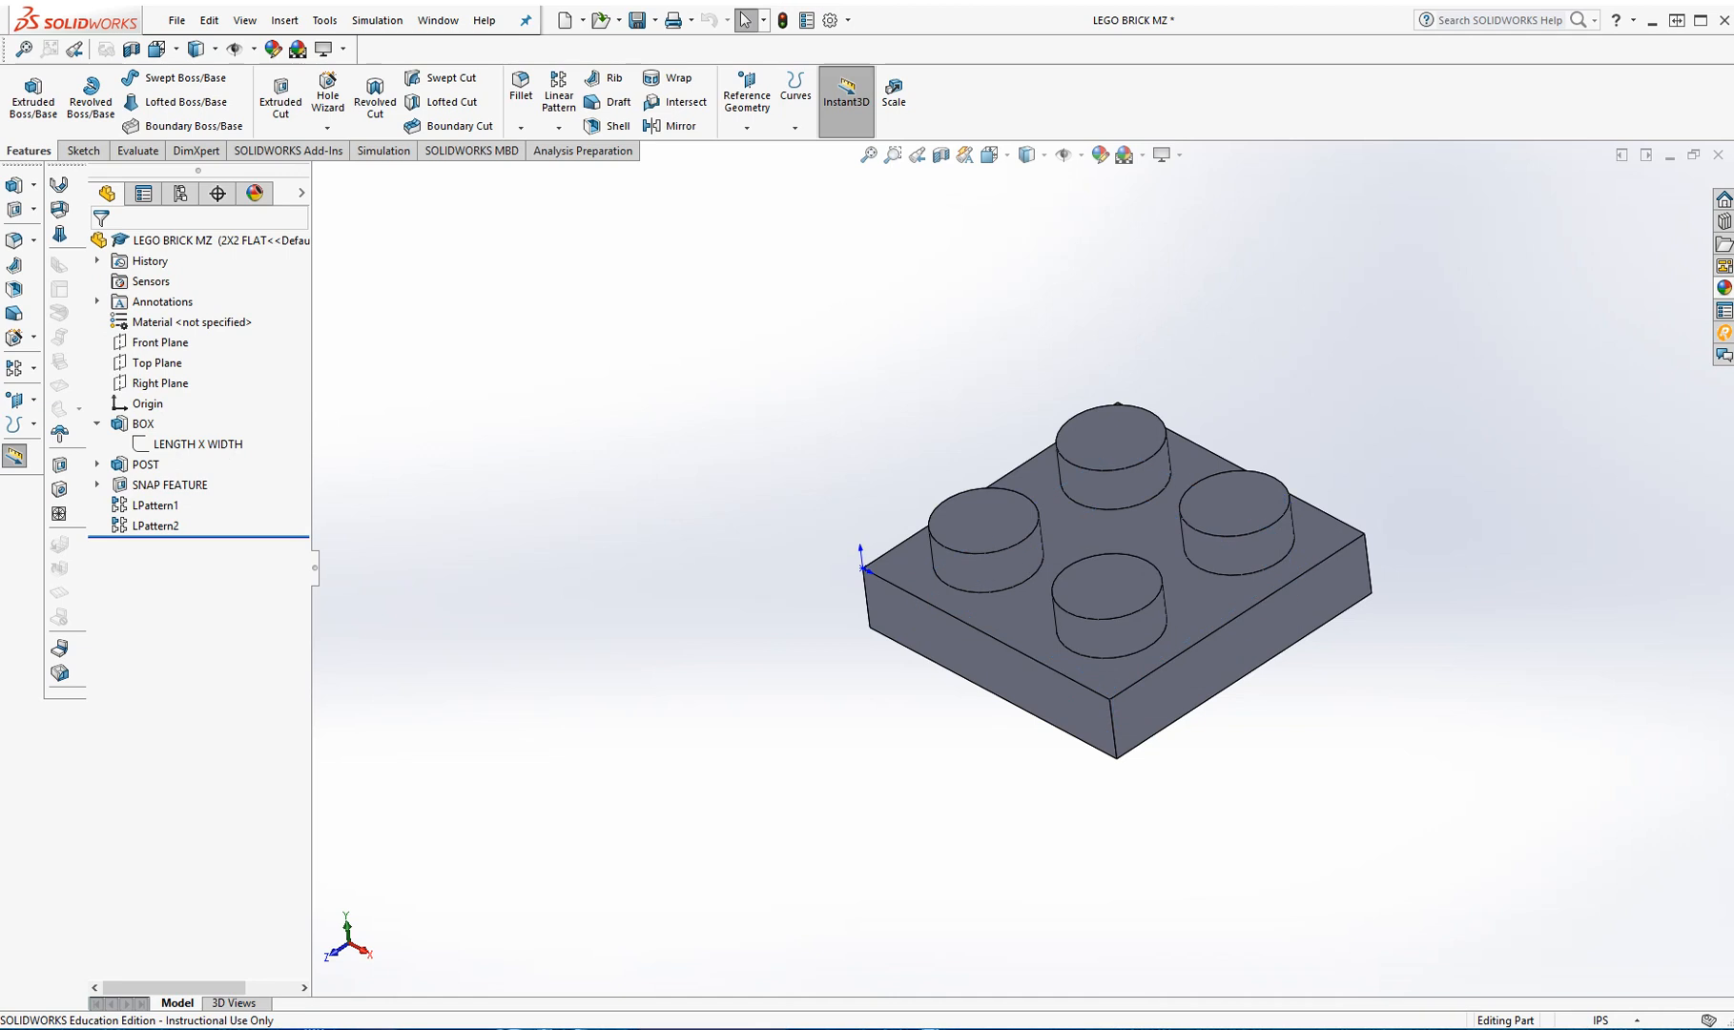
click(636, 20)
Step: Activate 1X1 FLAT, open the design table to check its column headers, reposition the table, close it and save
click(181, 194)
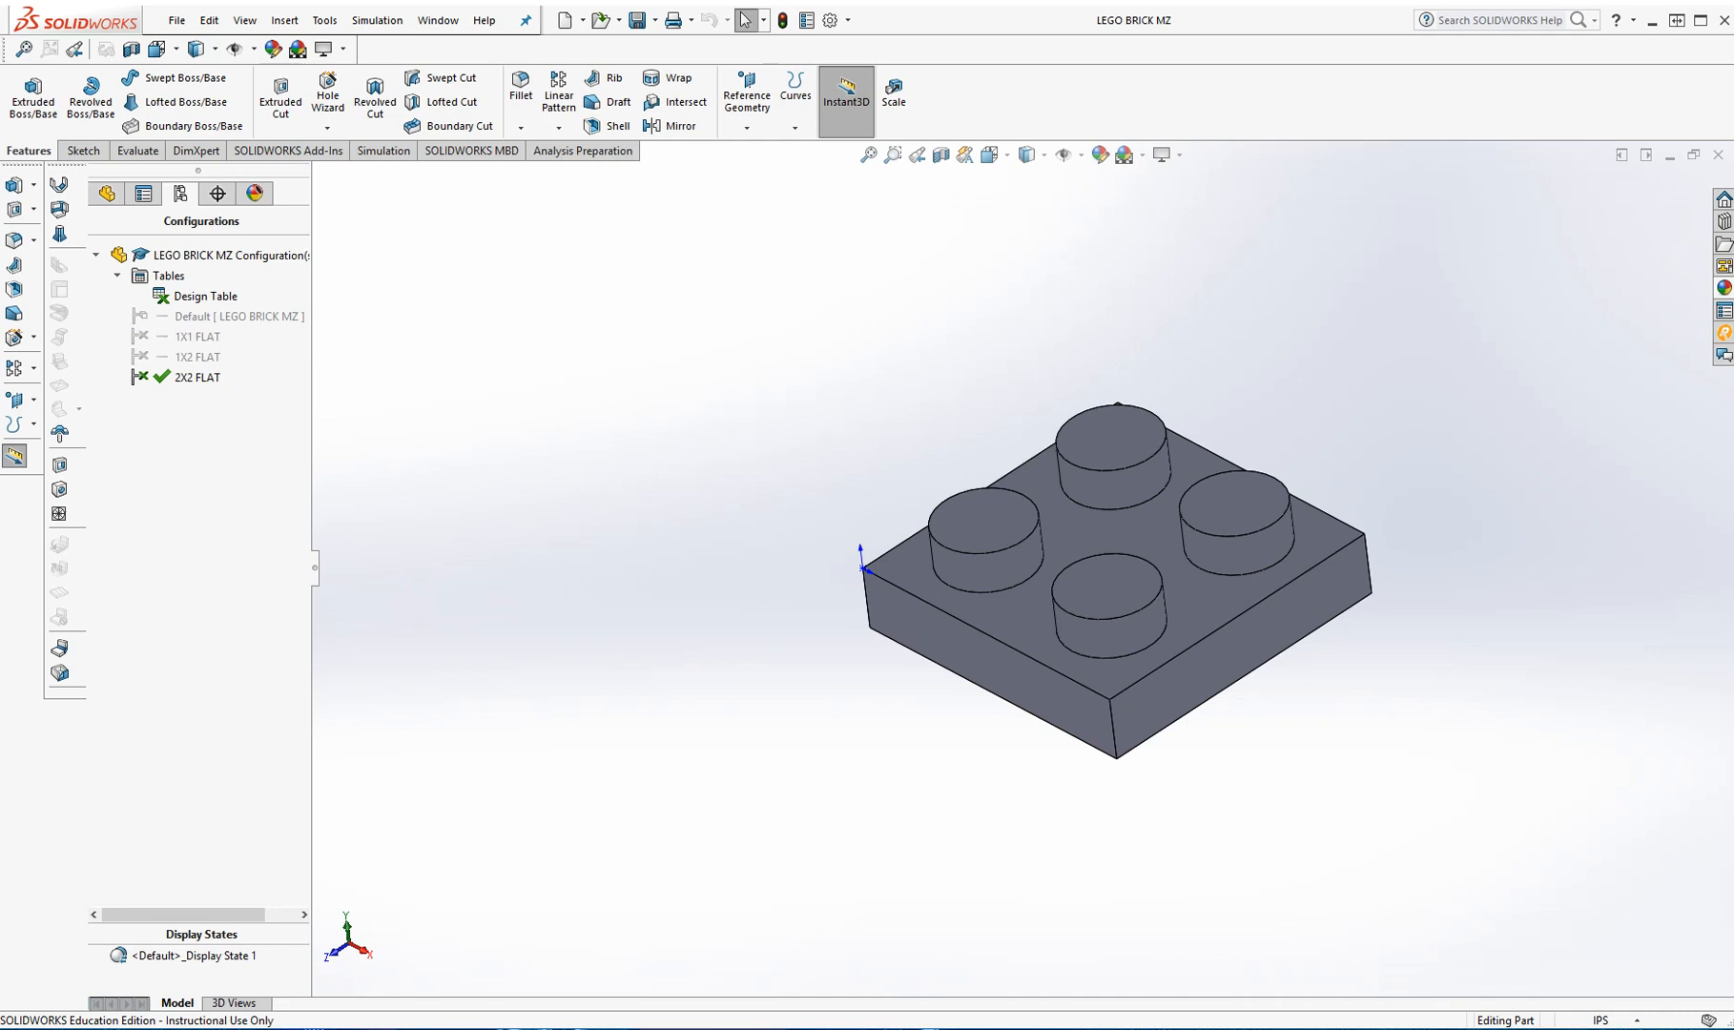
double_click(197, 336)
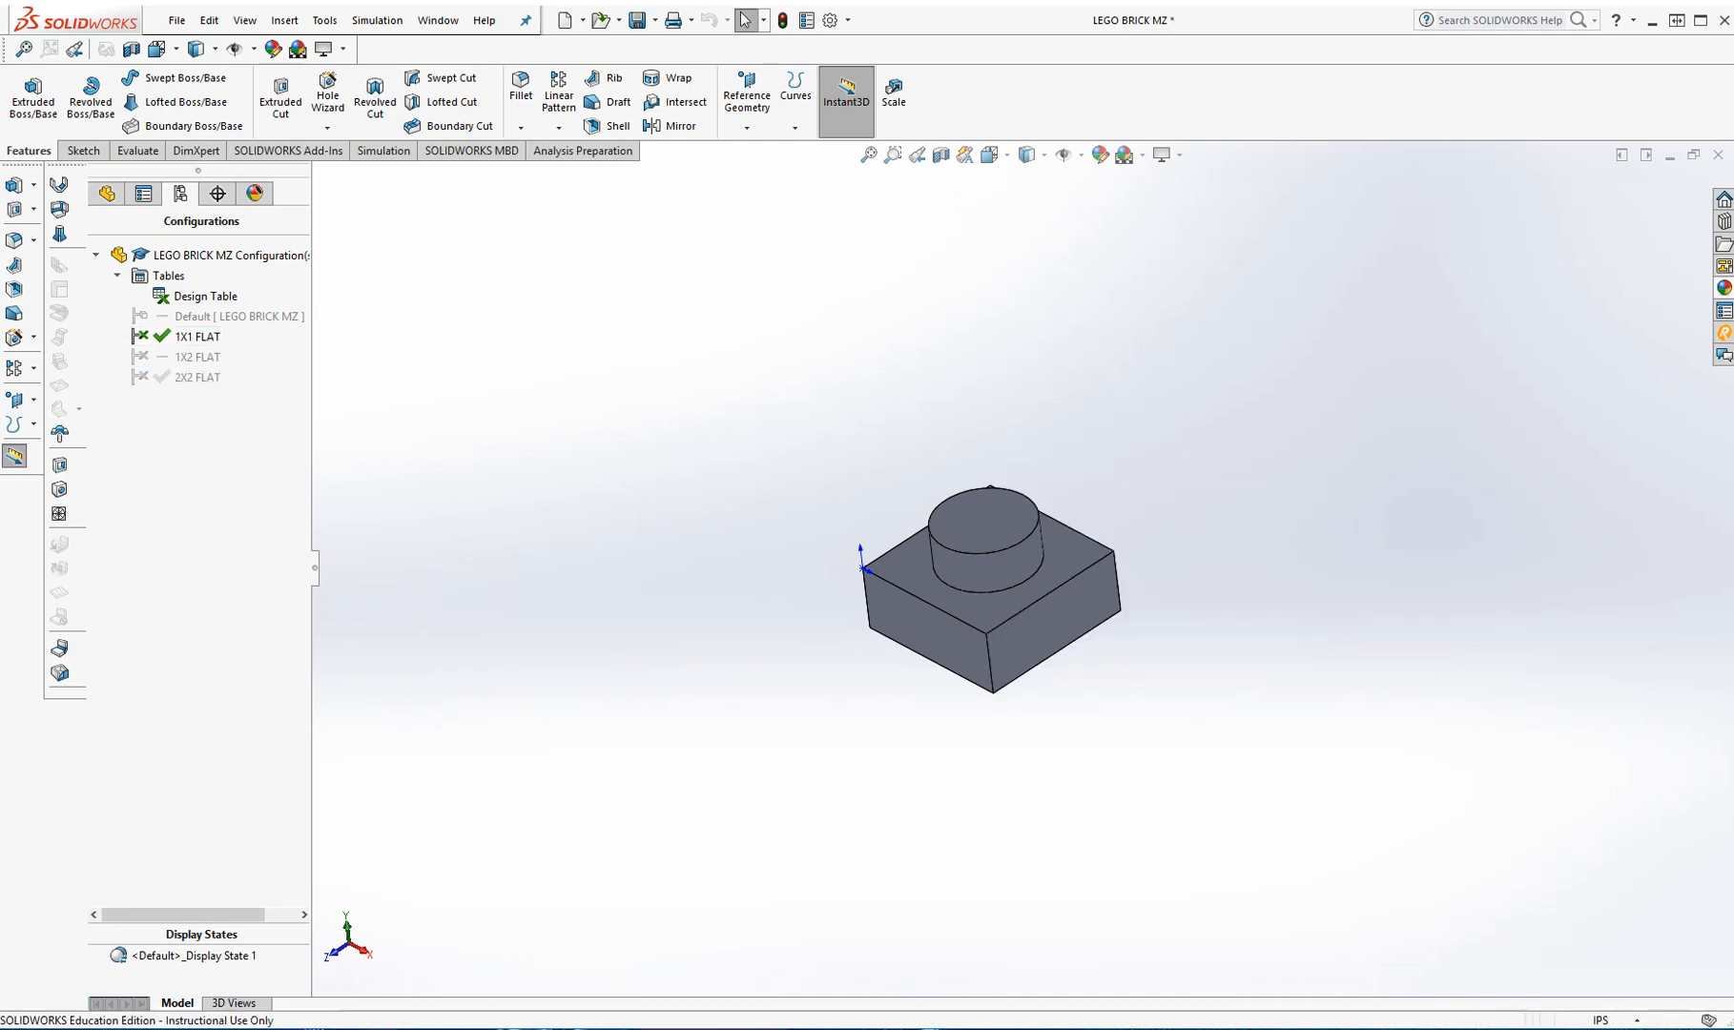
right_click(212, 297)
click(267, 332)
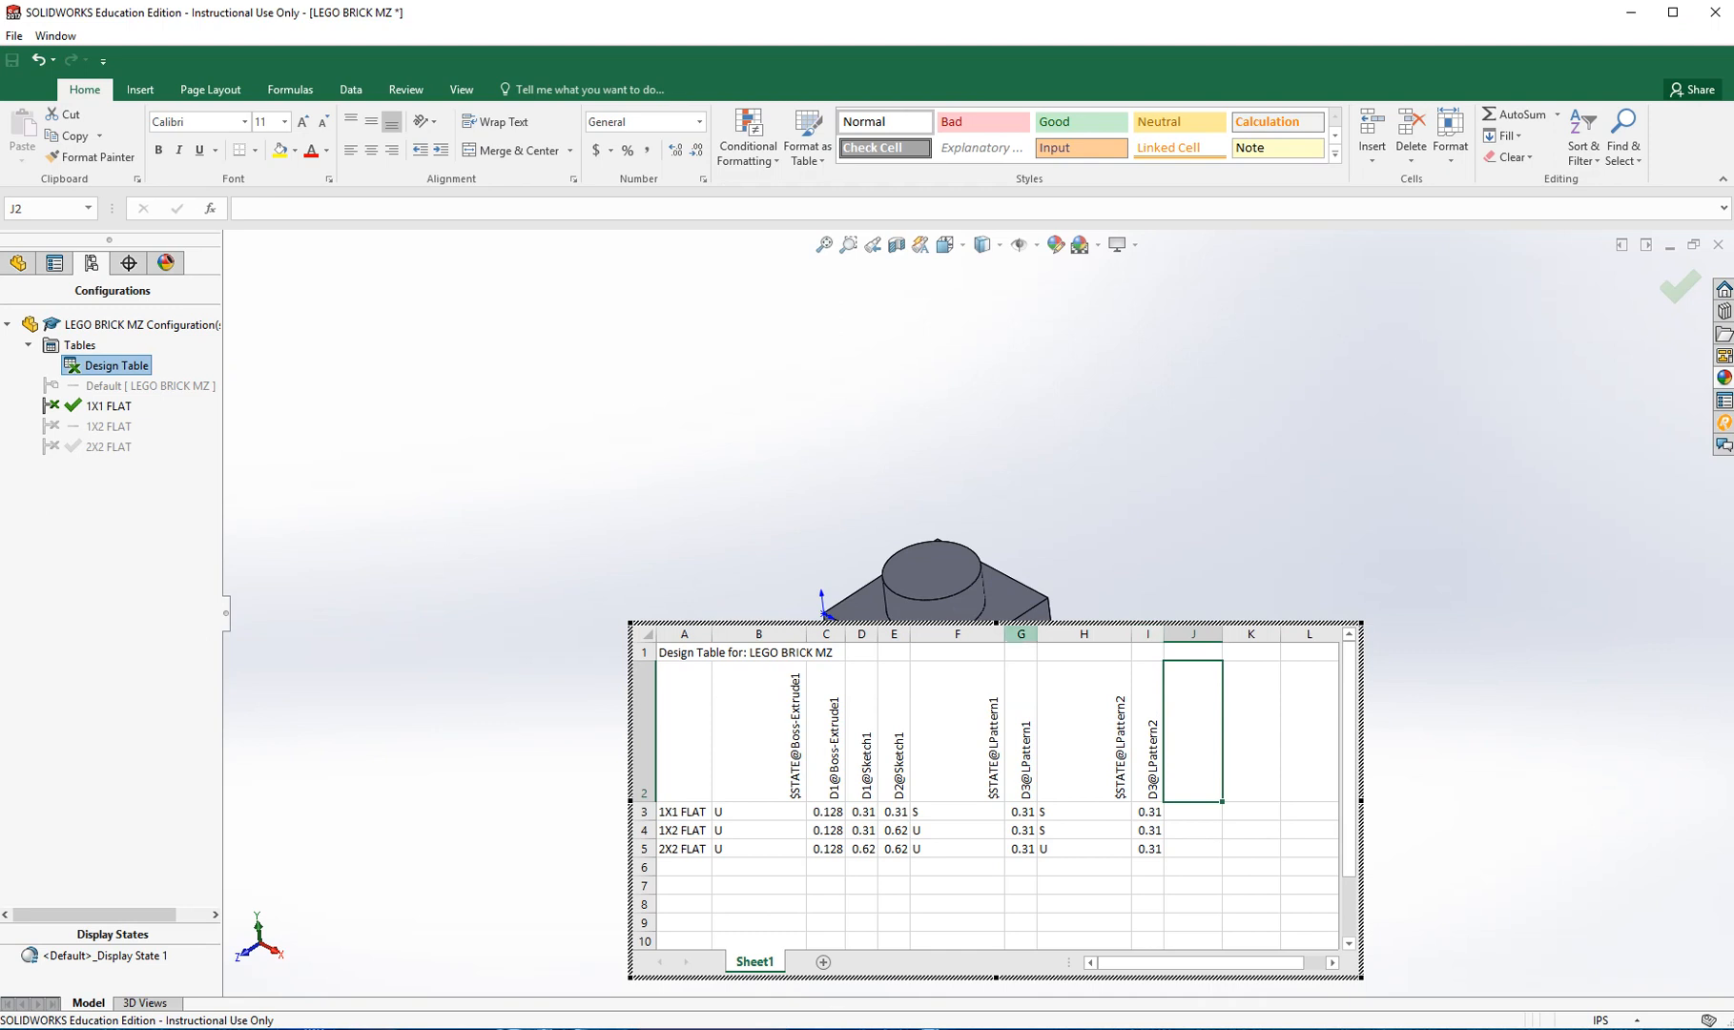
drag(1050, 624, 892, 419)
key(Escape)
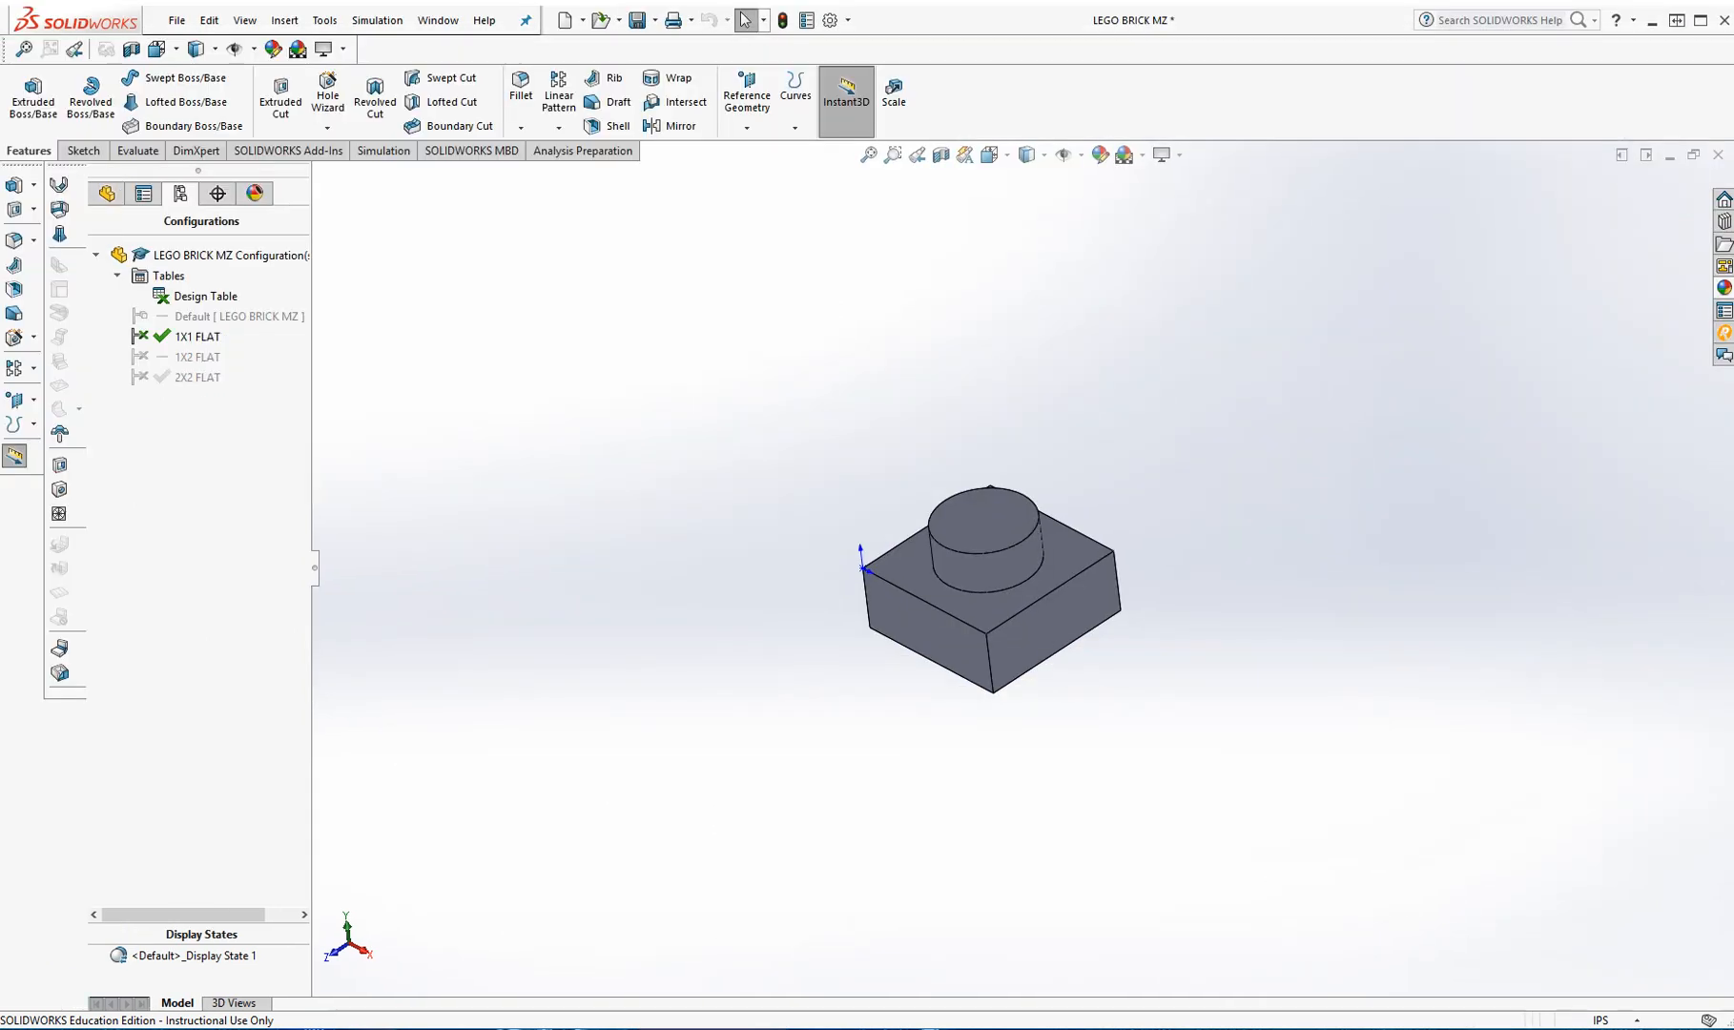
click(637, 20)
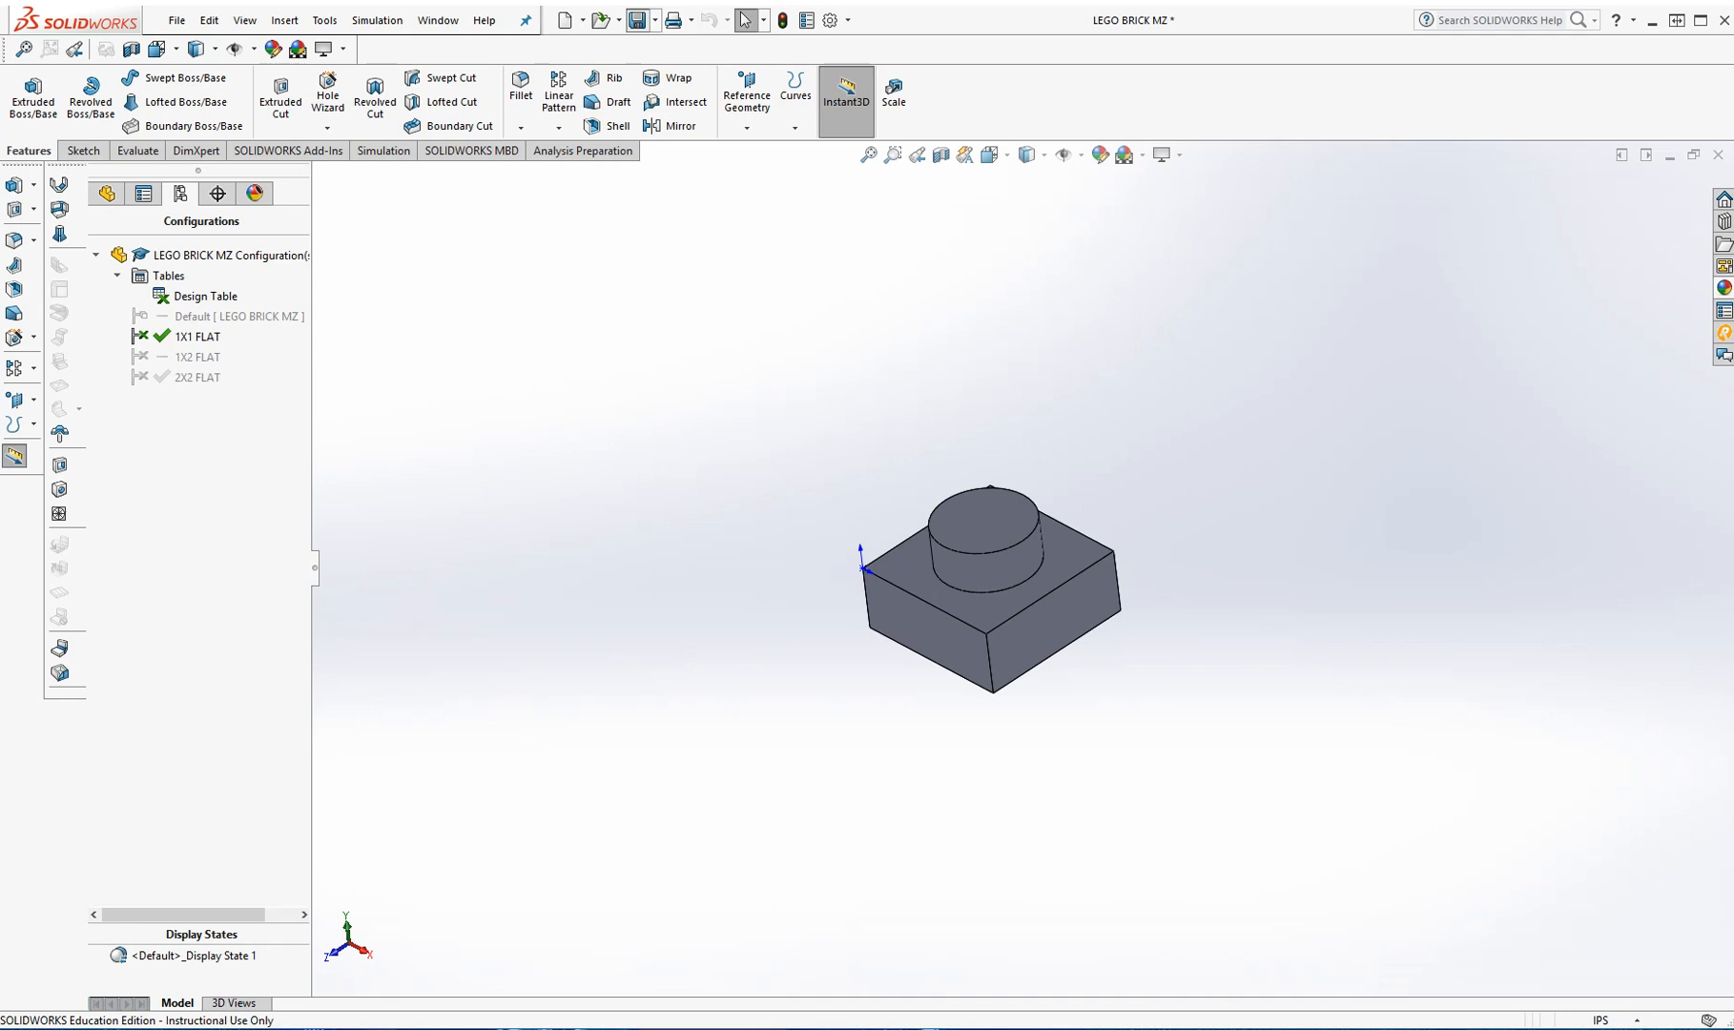
Step: Rename the Boss-Extrude1 feature as BOX in the 1X1 FLAT configuration and save the part
click(106, 194)
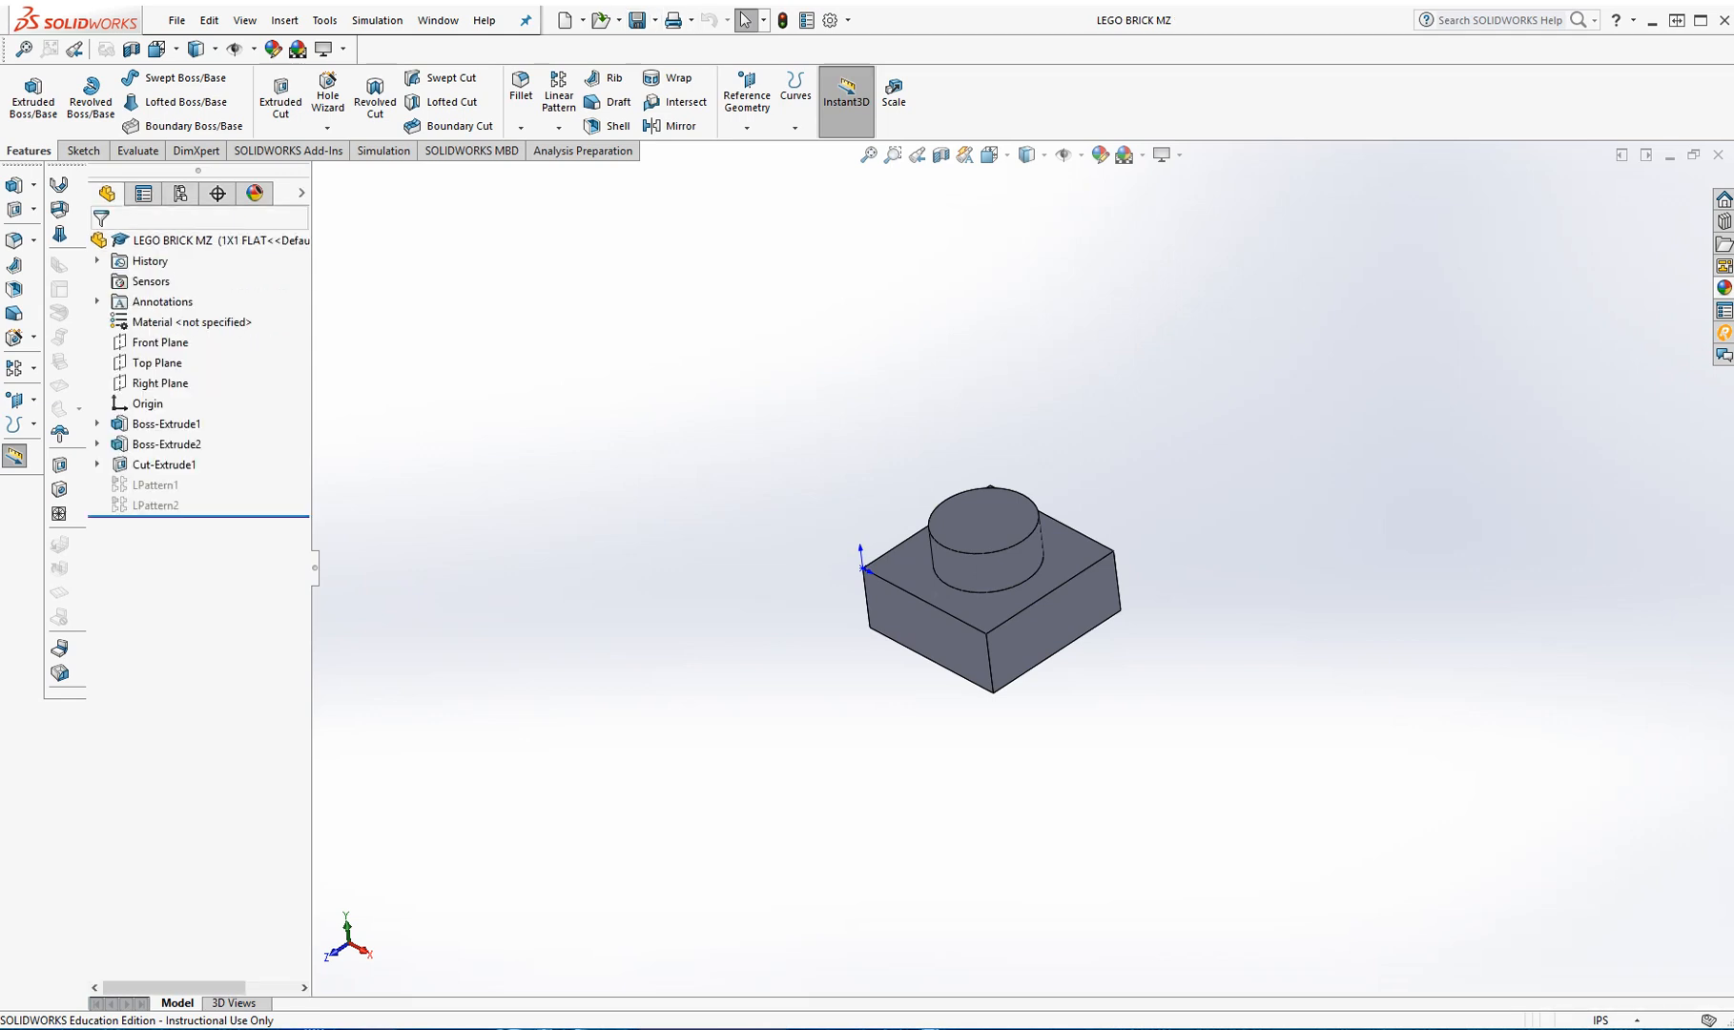
click(165, 424)
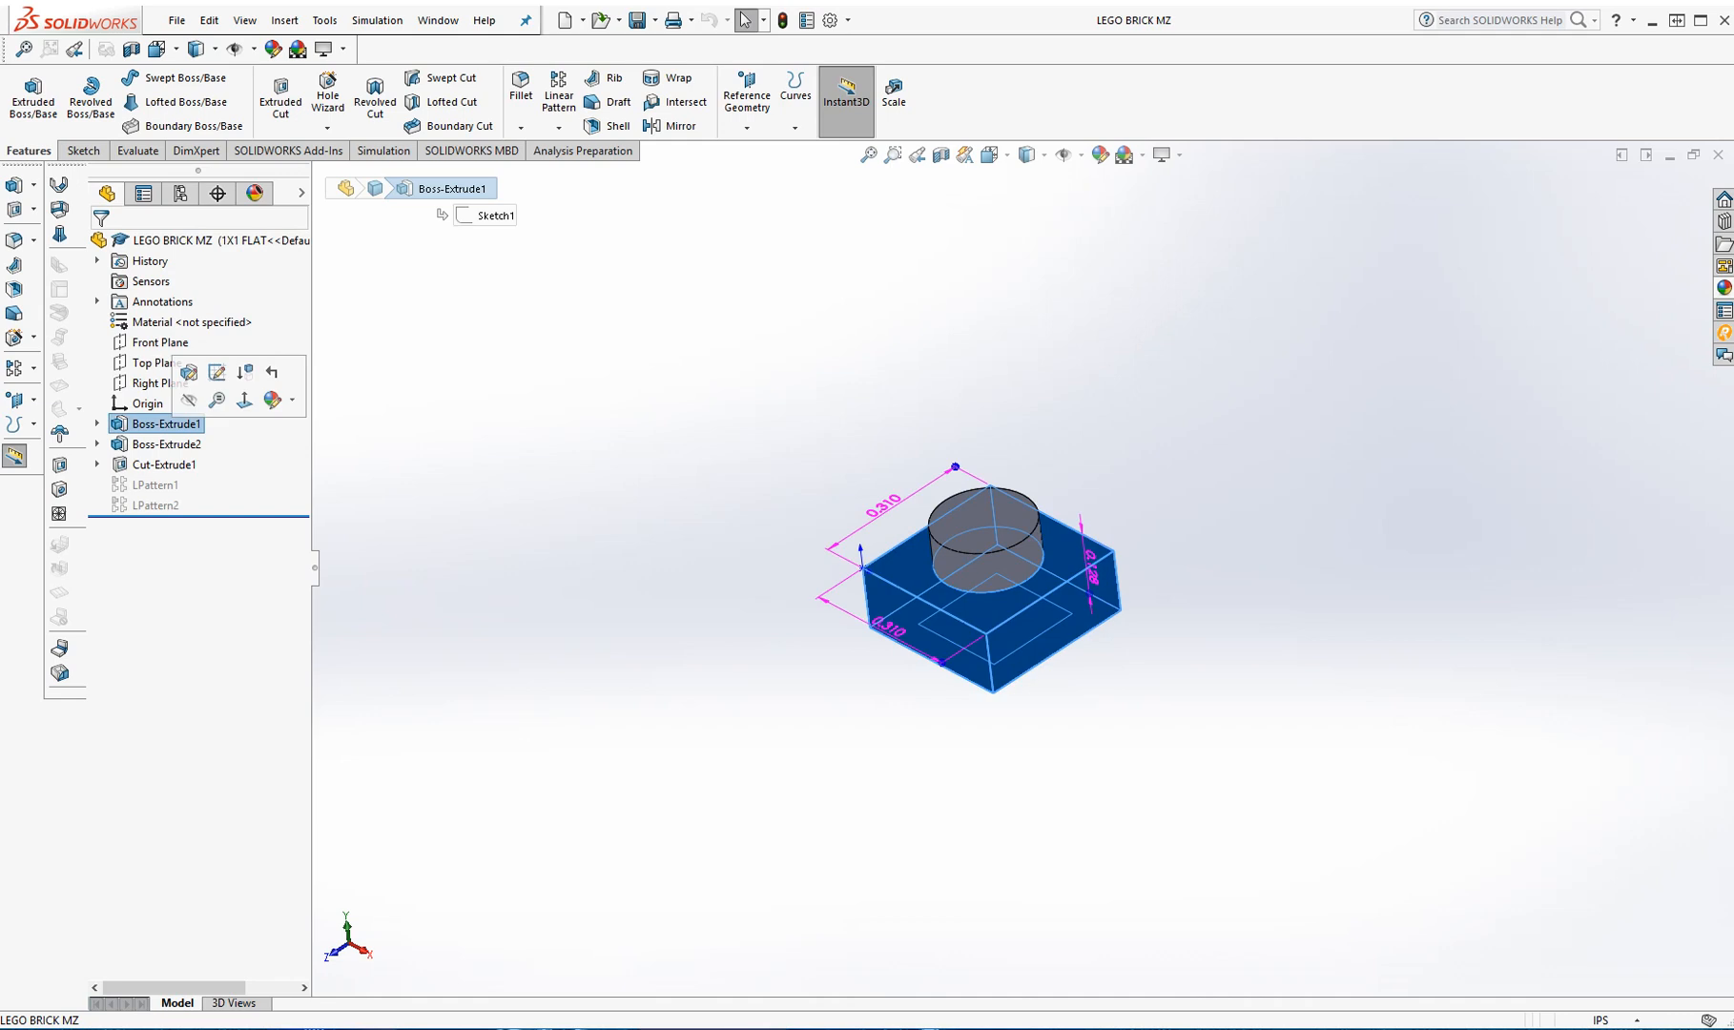
click(165, 424)
text(BOX)
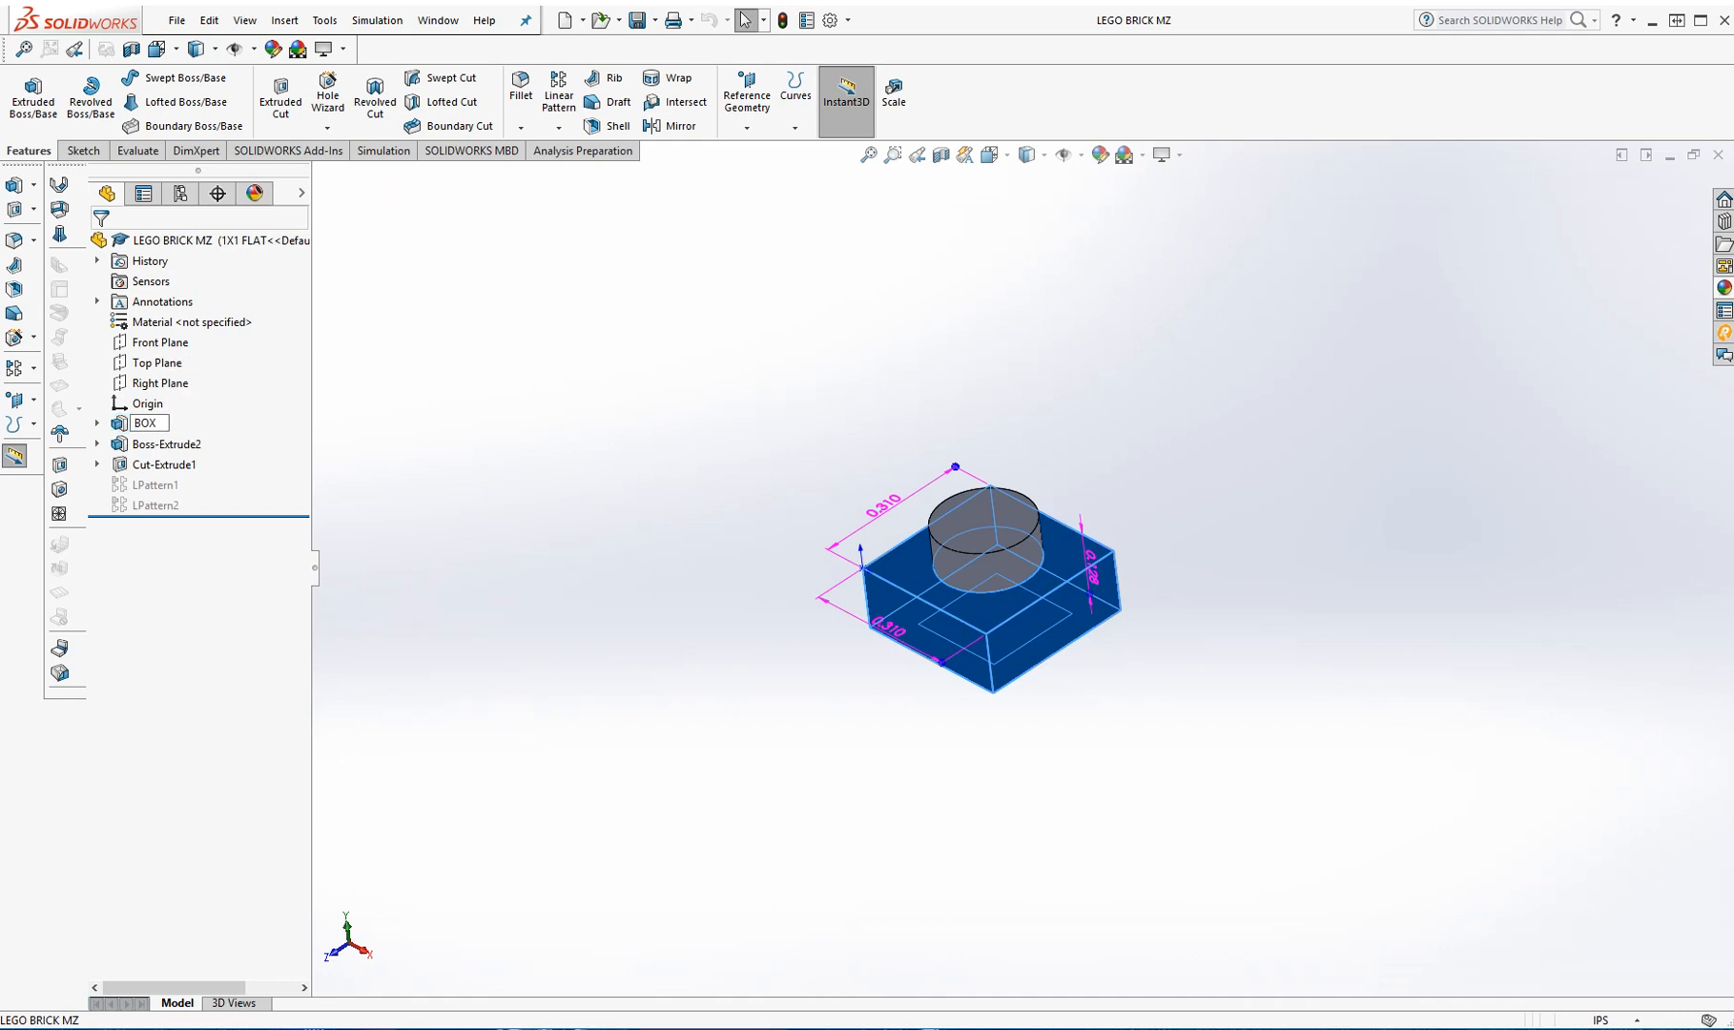
key(Return)
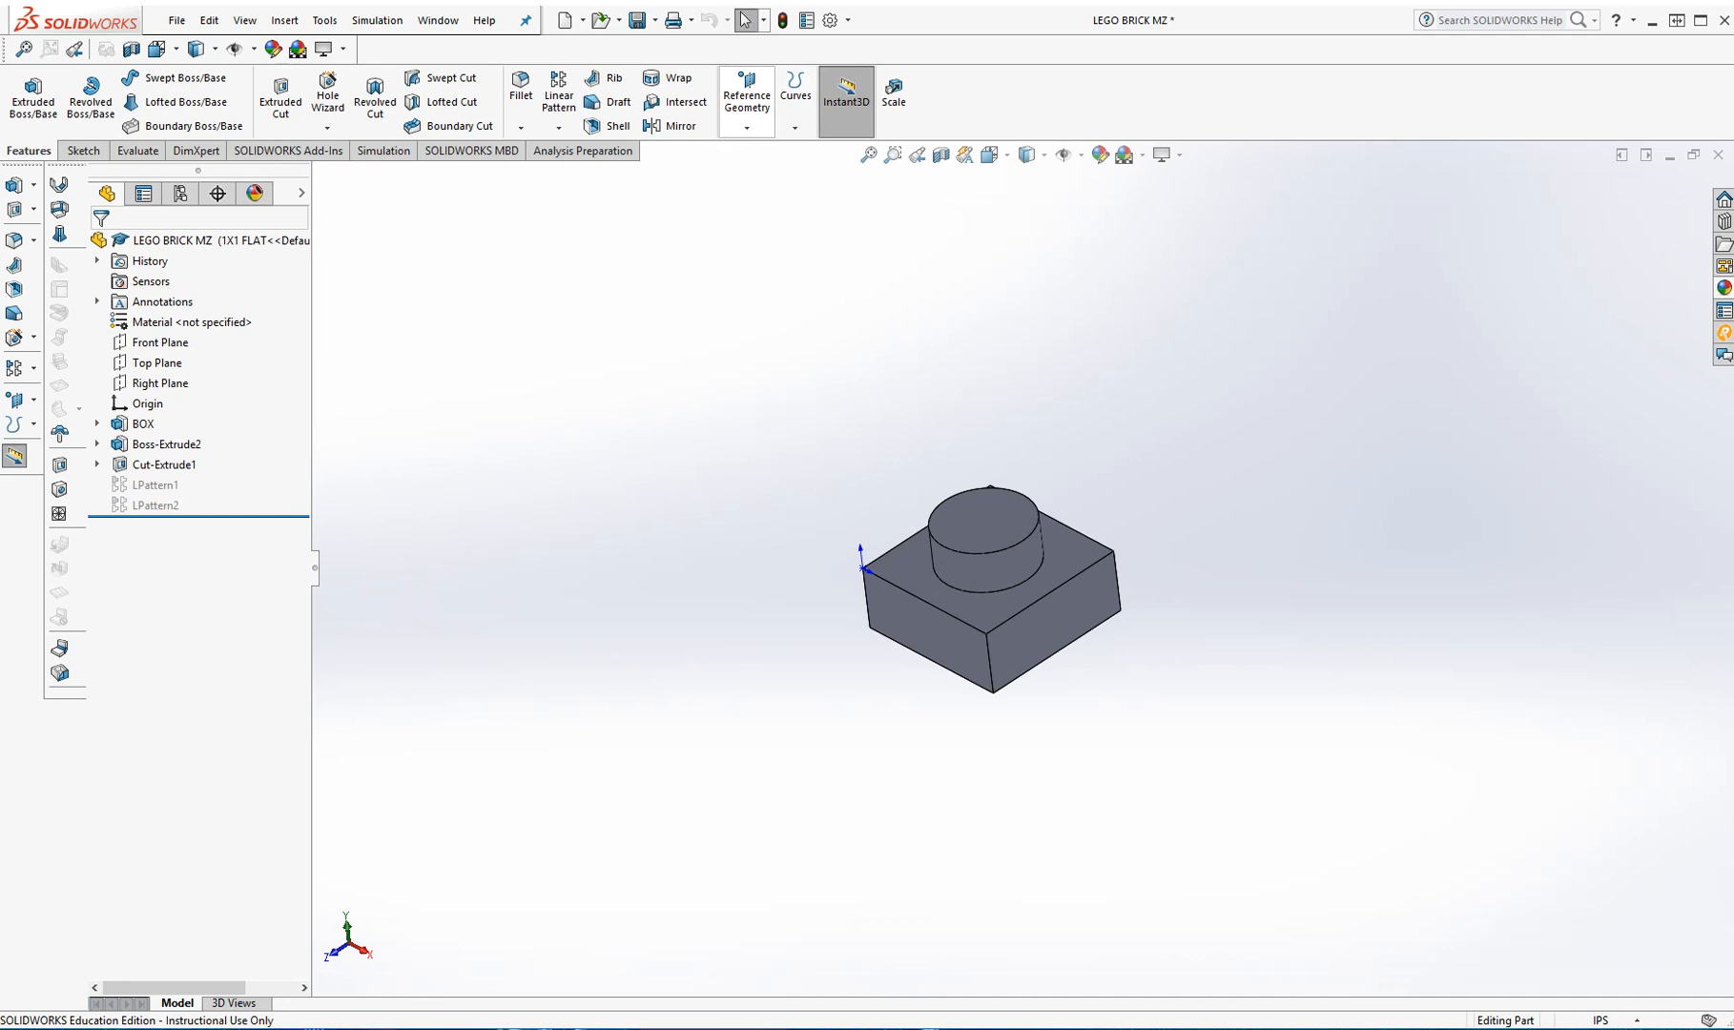
key(ctrl+s)
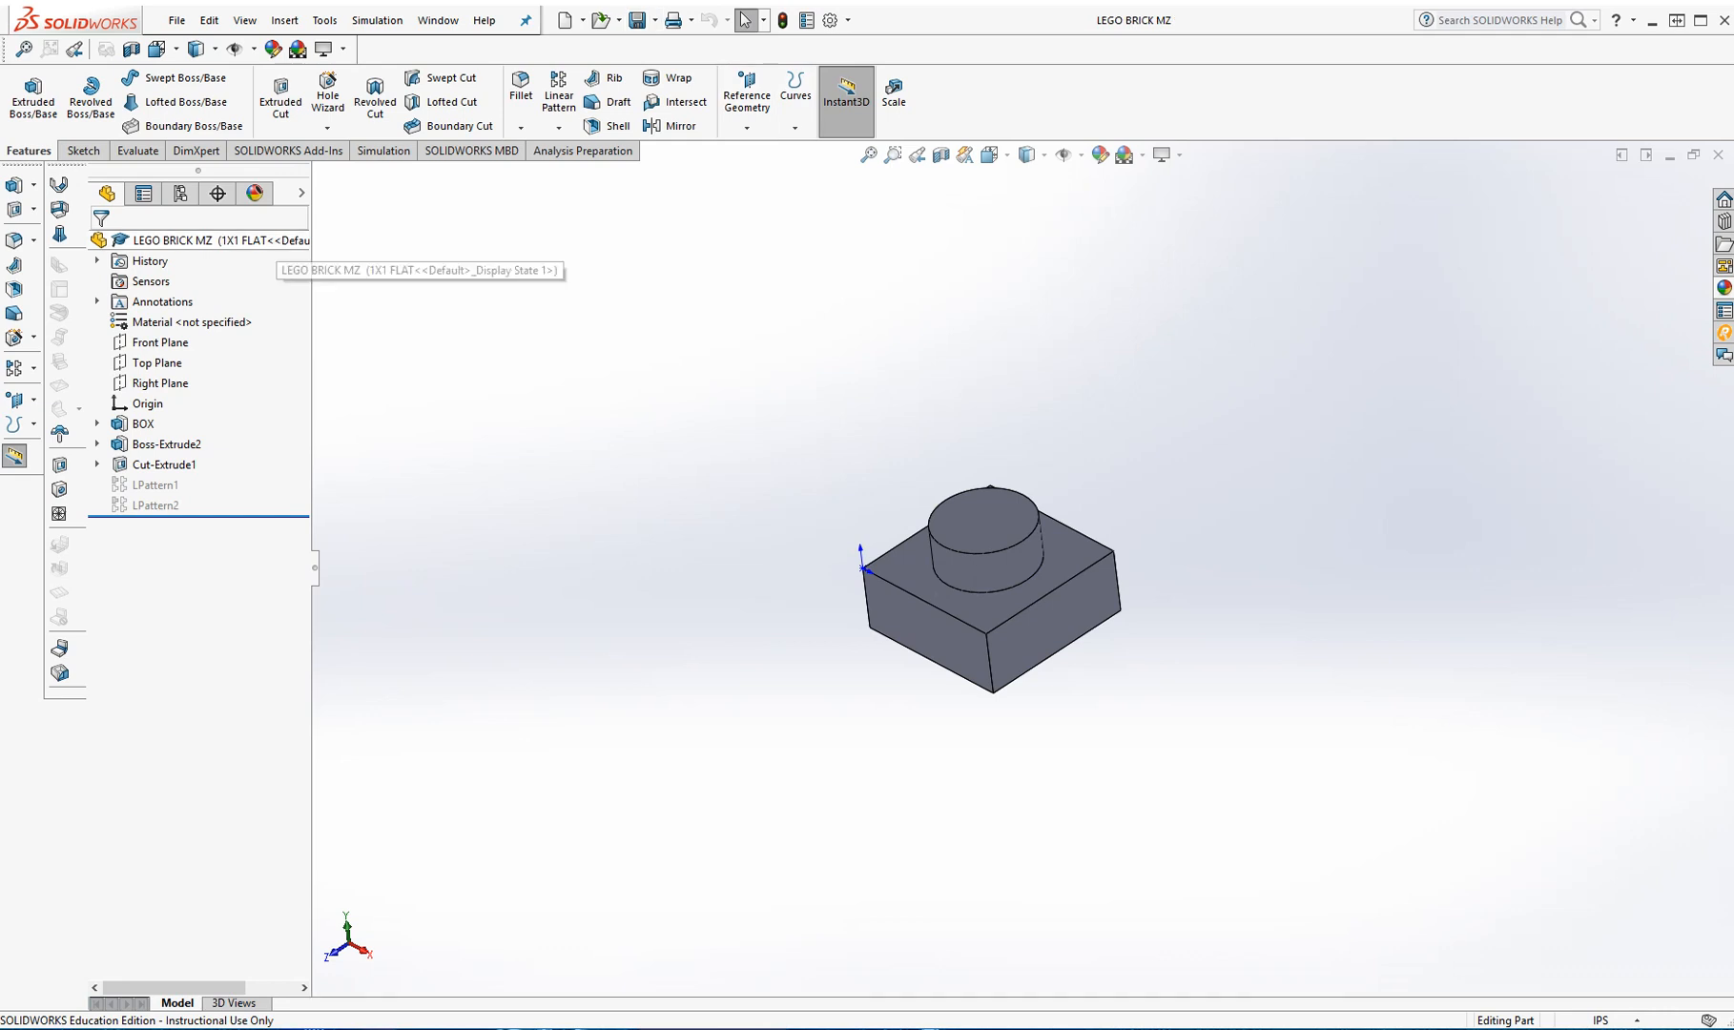
Step: Reopen the design table to check the column headers for the renamed box feature, close it and save
click(181, 192)
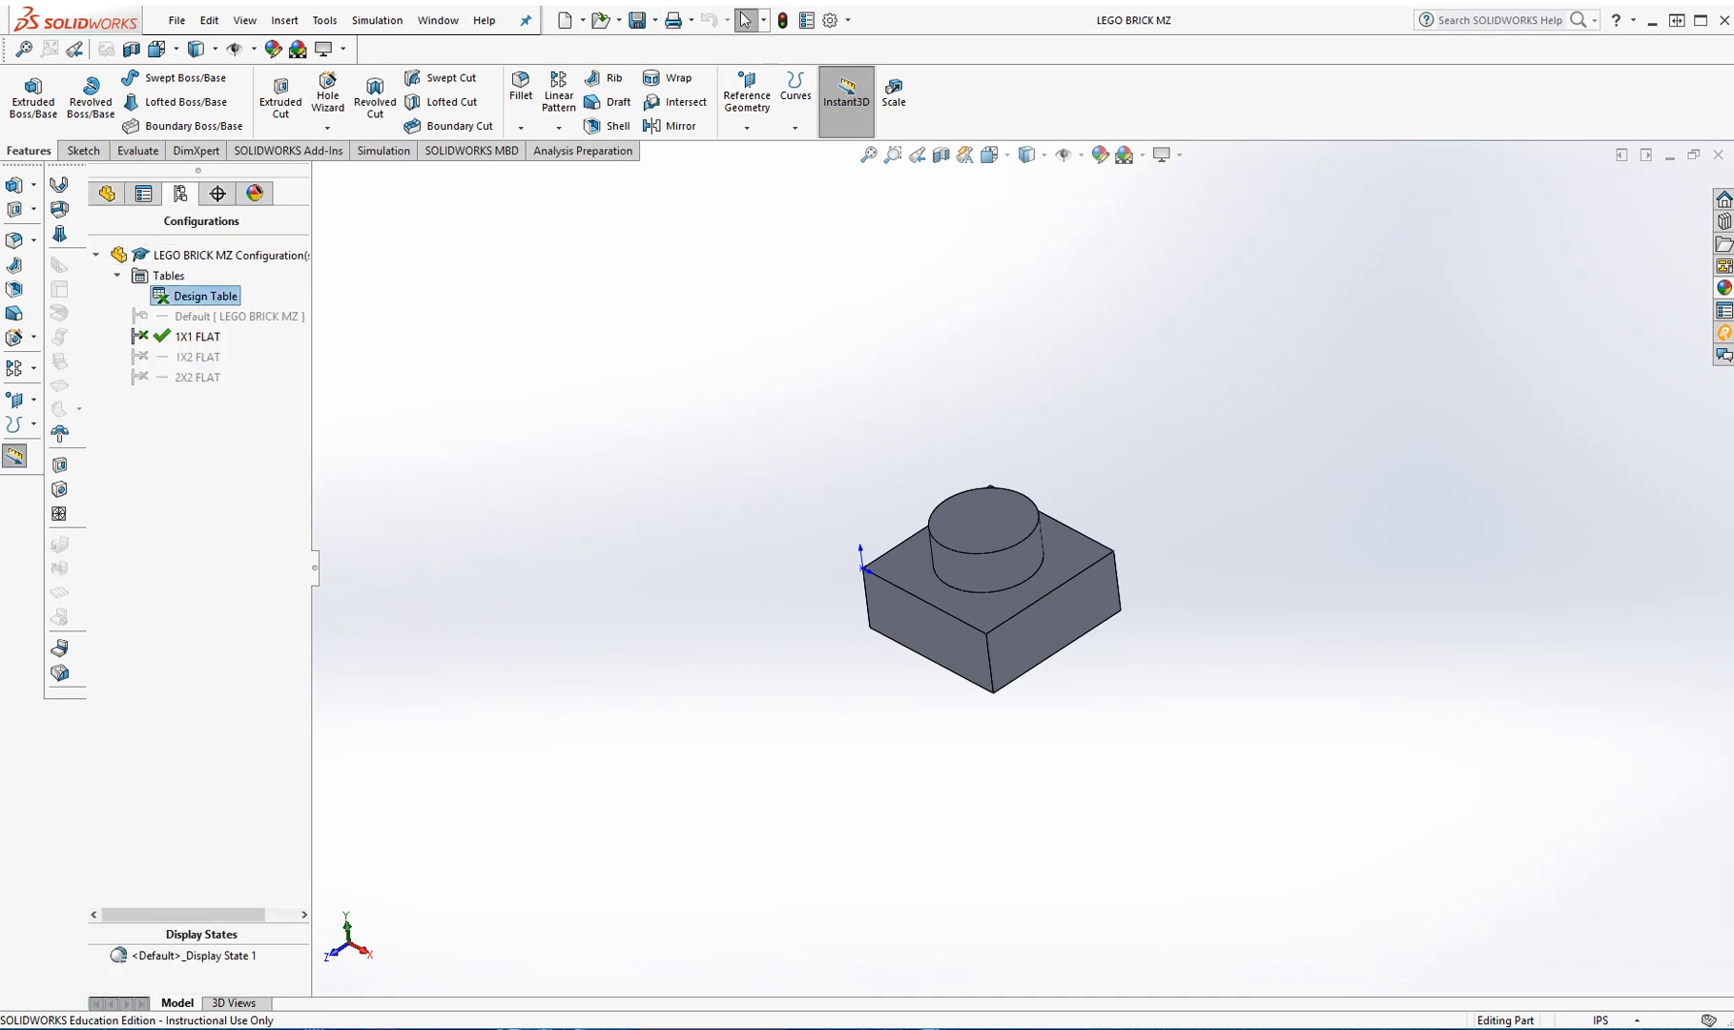
right_click(203, 296)
click(262, 330)
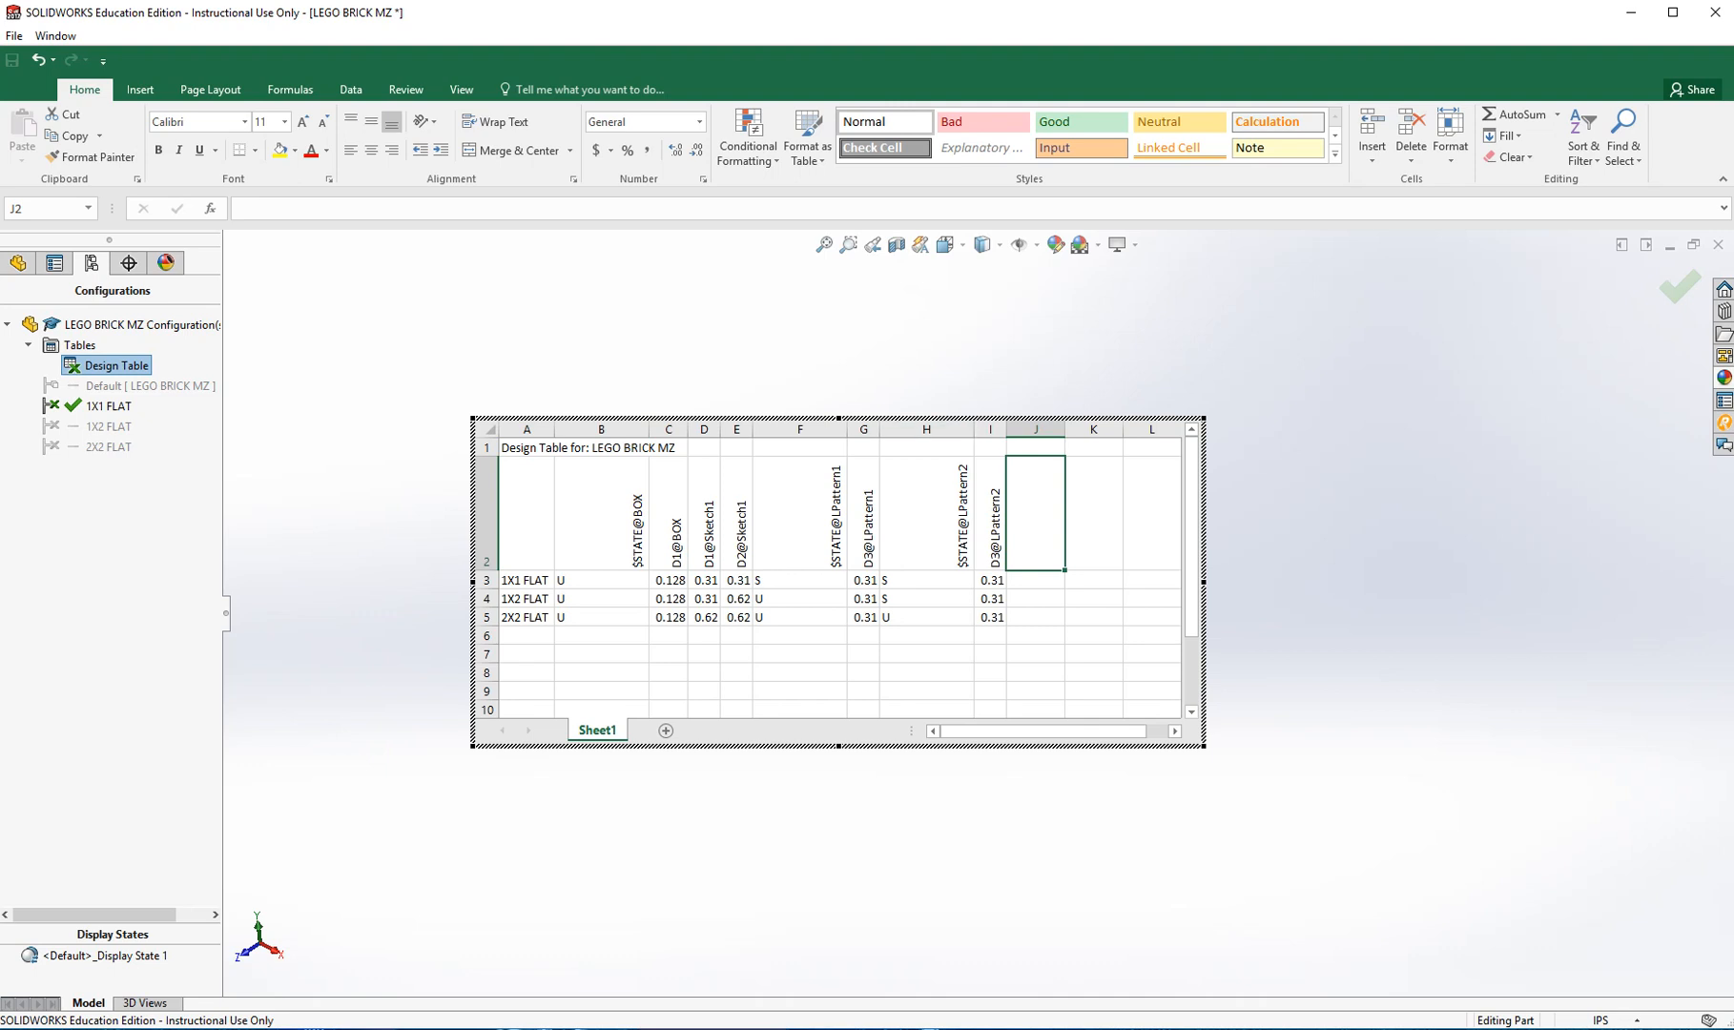
click(1269, 362)
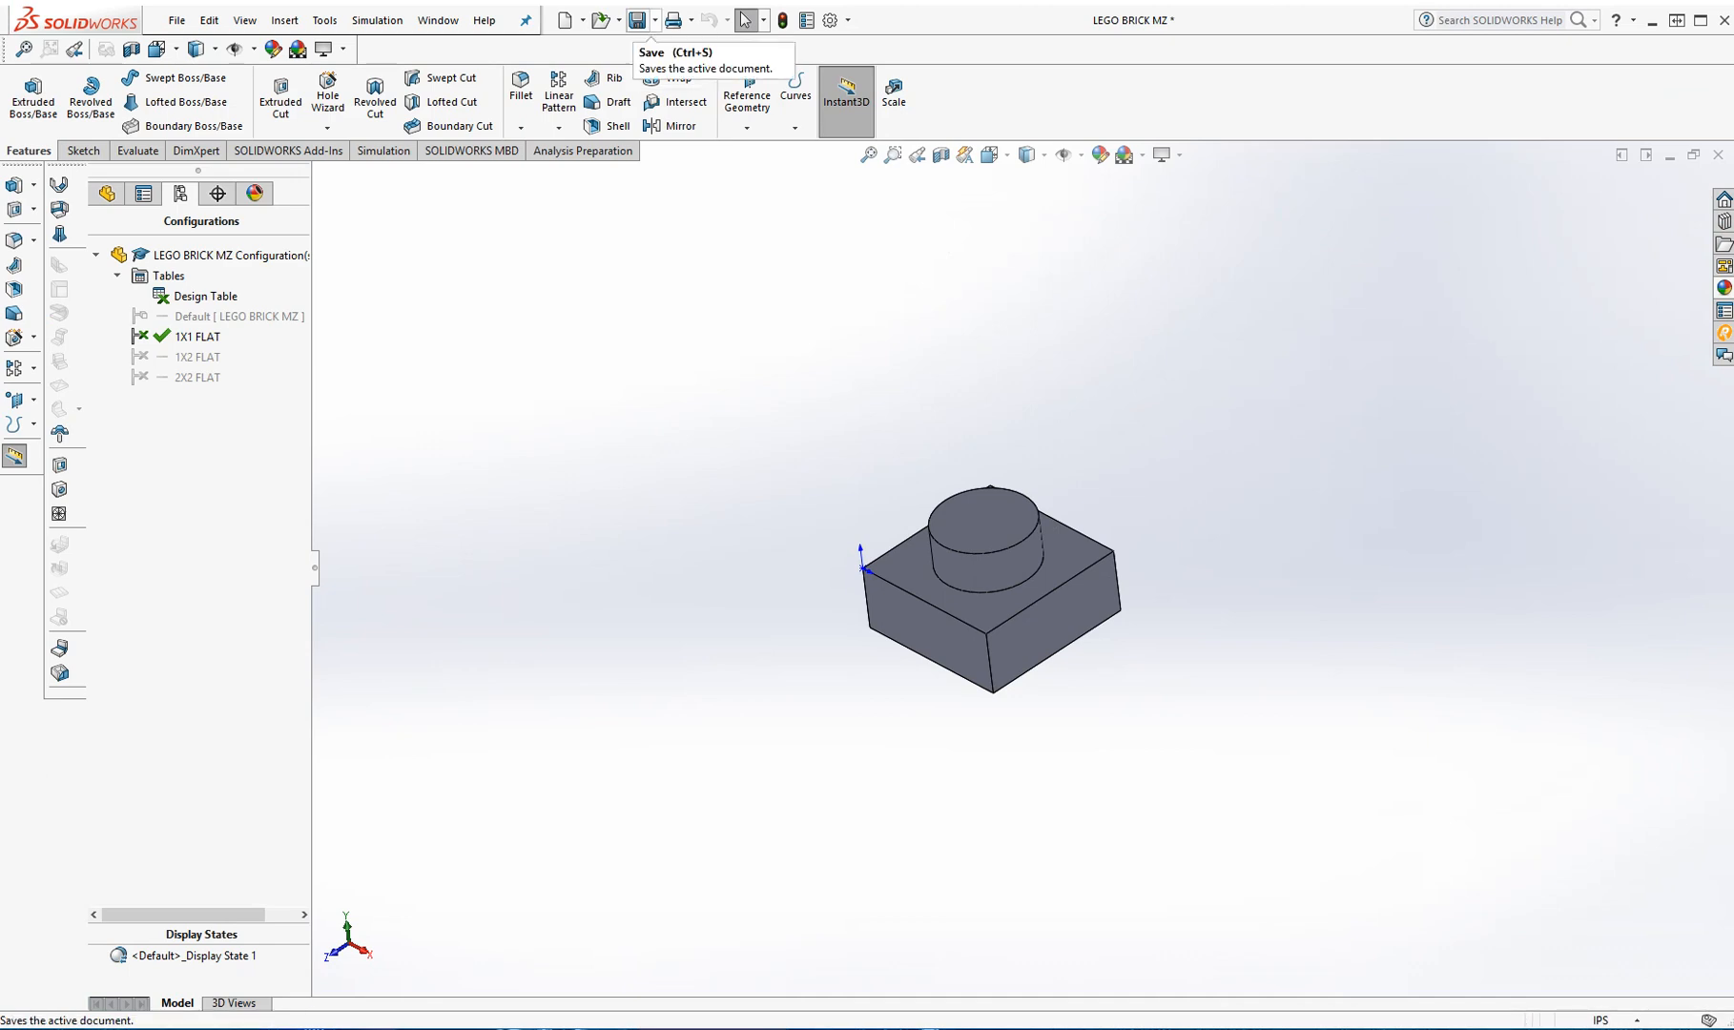
click(637, 20)
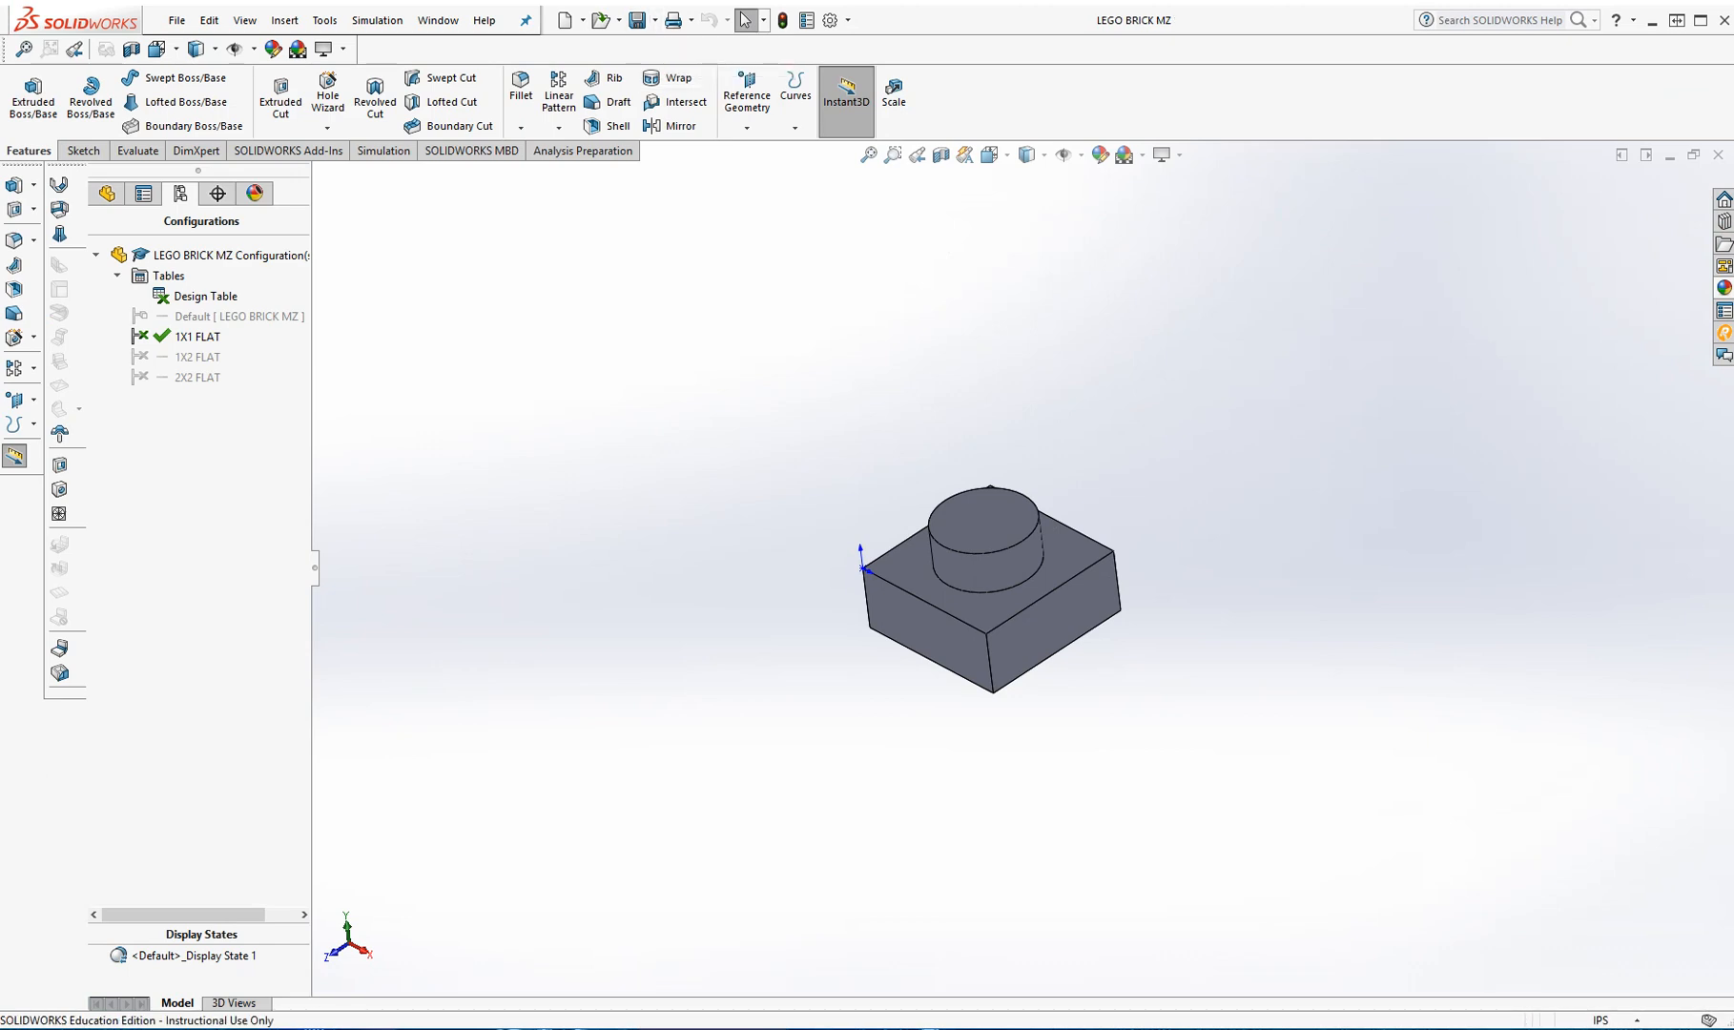
Step: Activate the 2X2 FLAT configuration and bring up its feature list to check the feature names
double_click(197, 377)
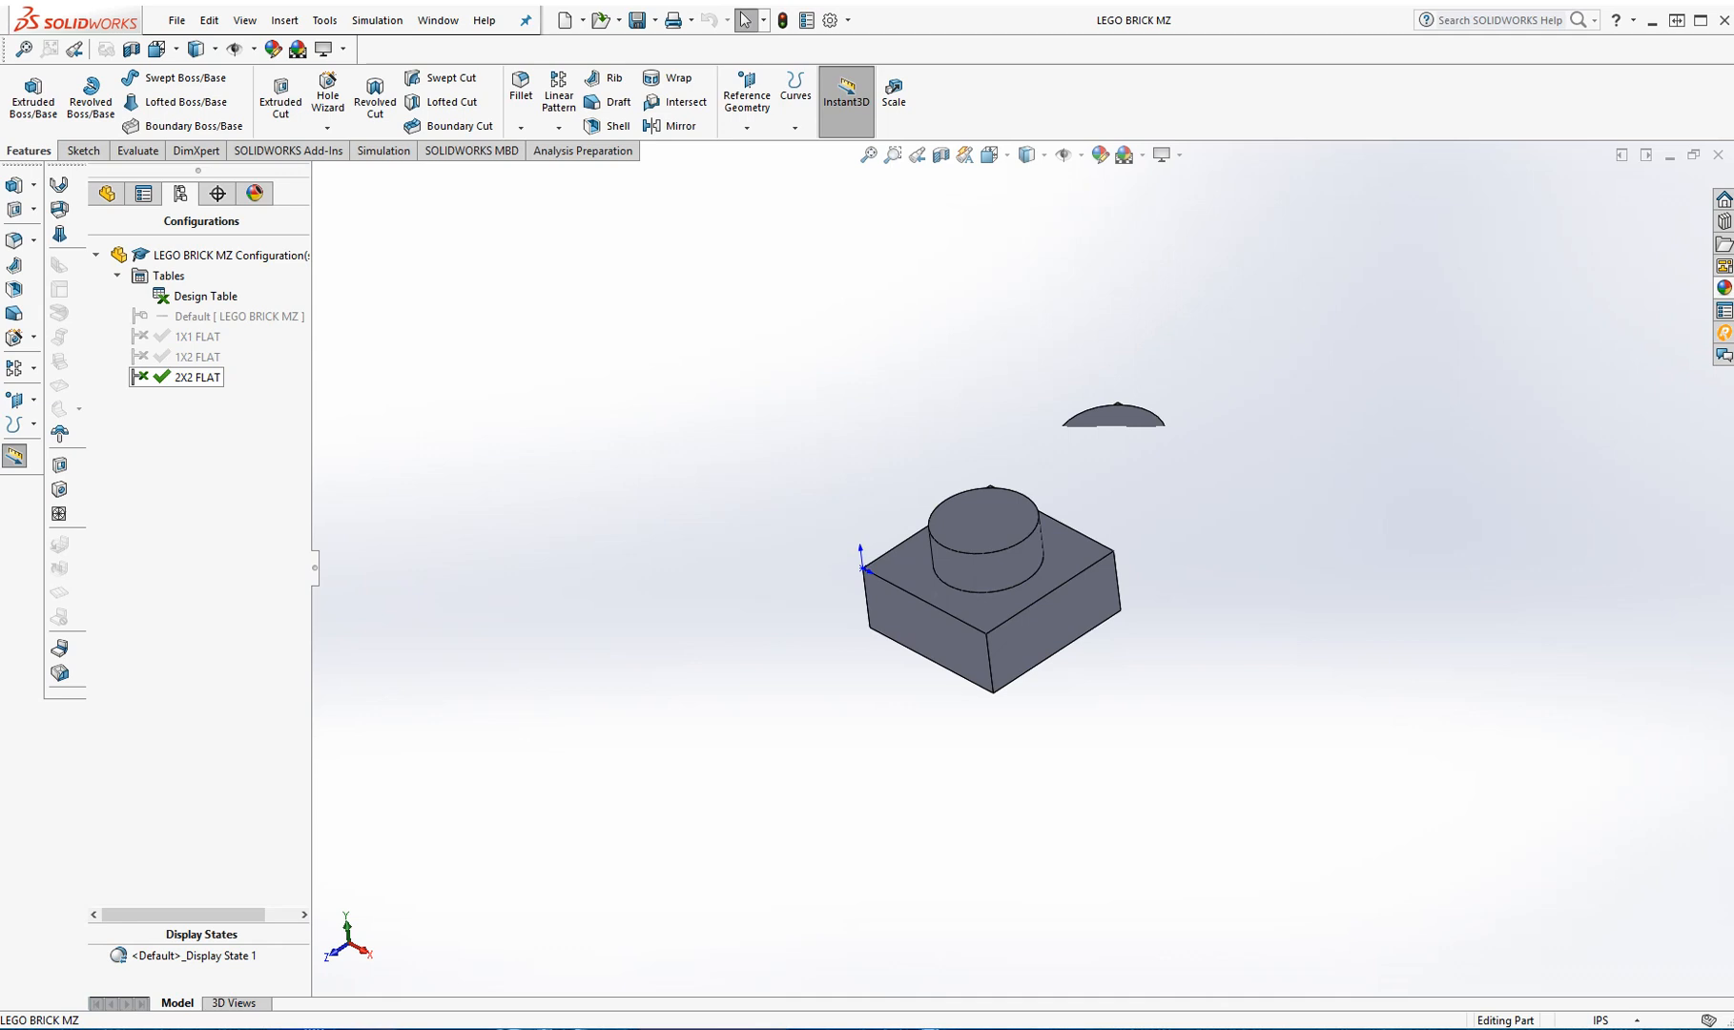
click(107, 194)
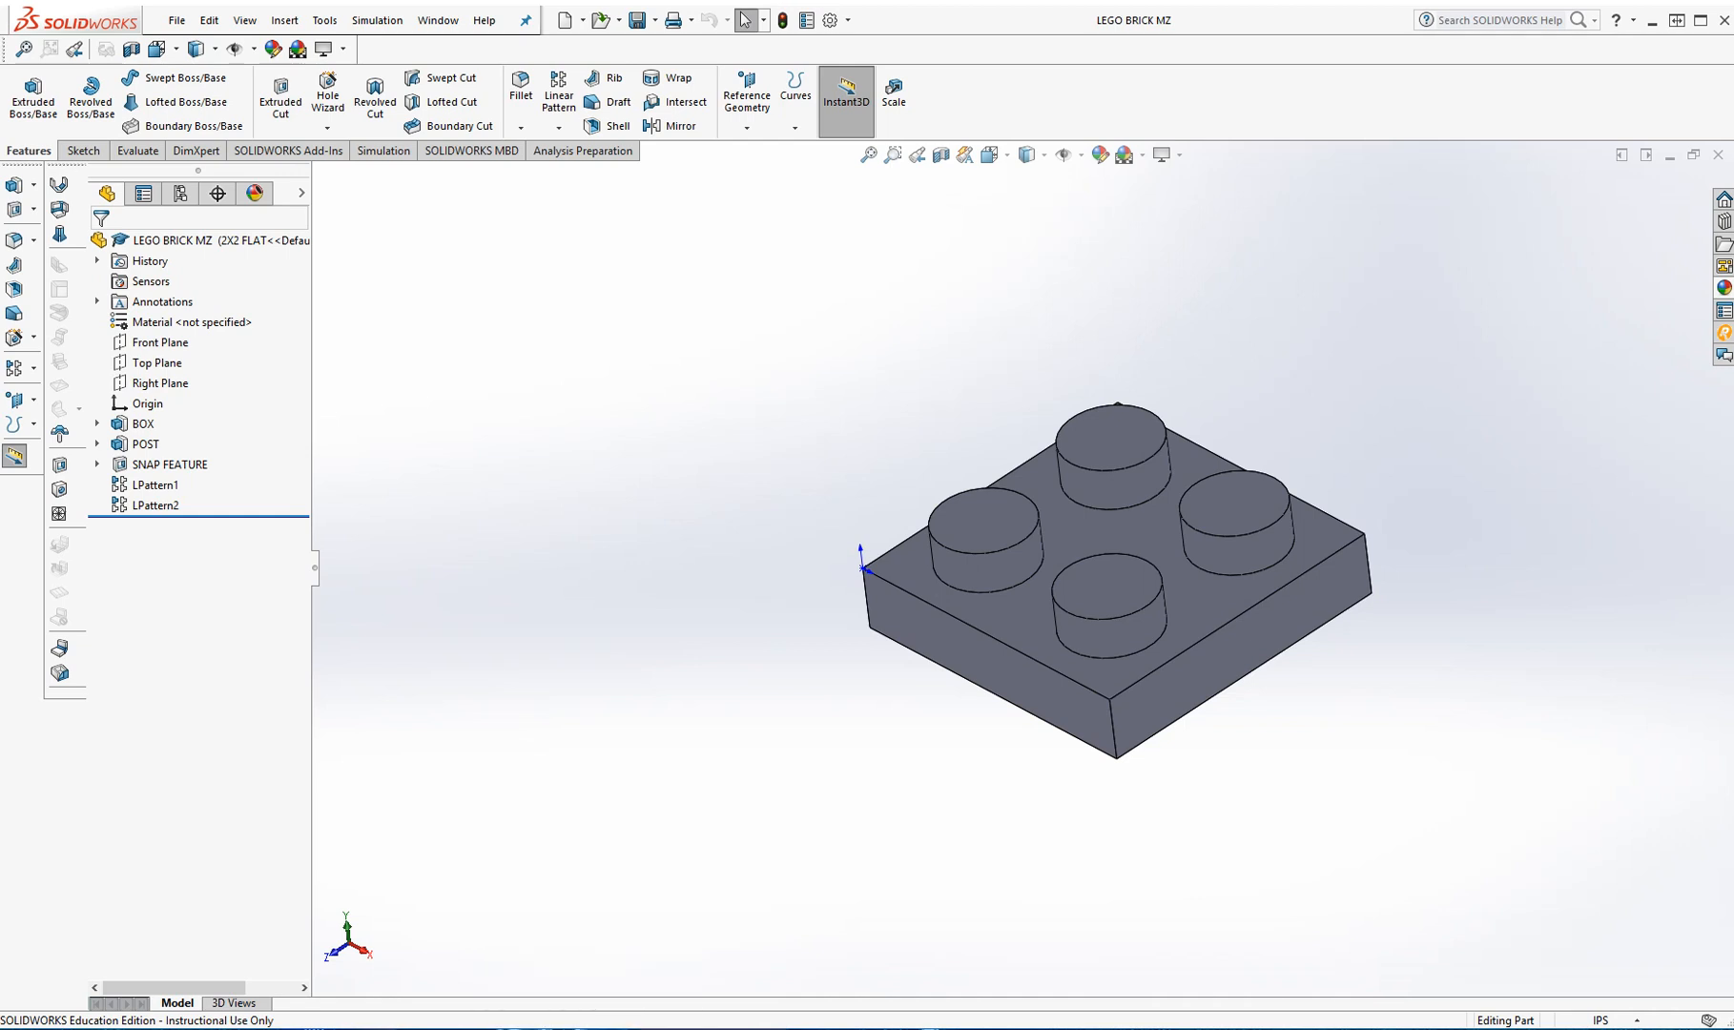
Step: Open the design table for editing with the 2X2 FLAT configuration active, close it and save the part
click(181, 192)
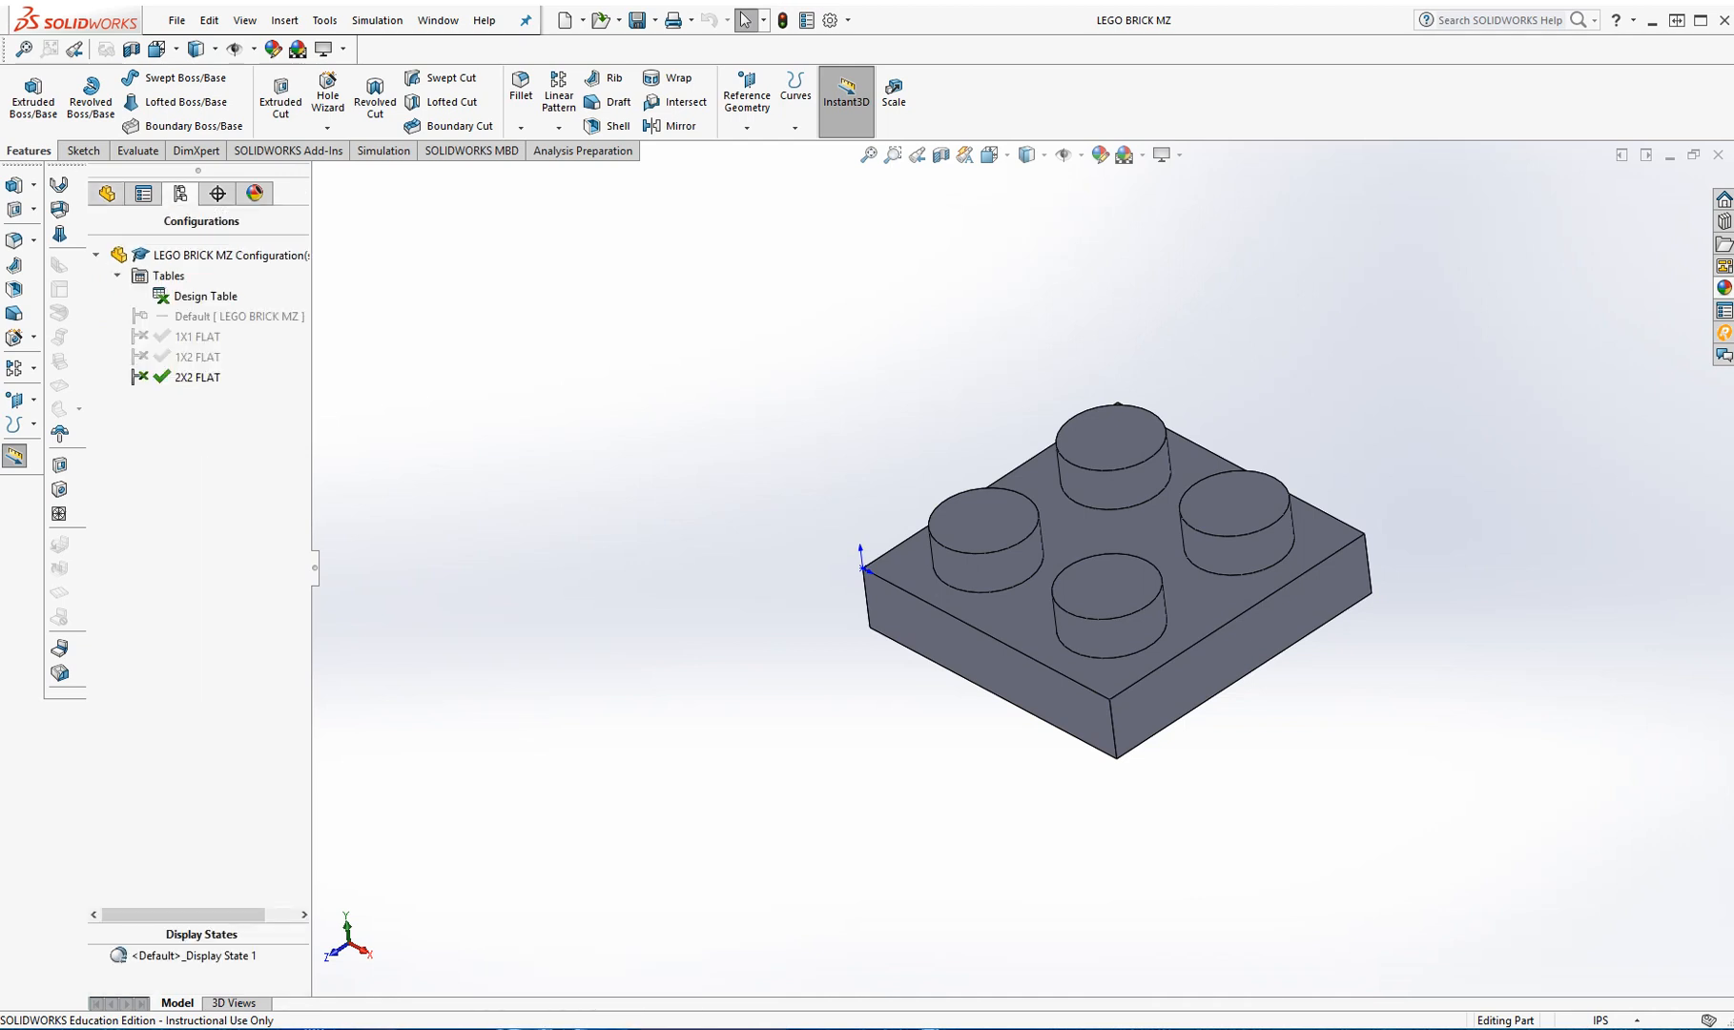
right_click(208, 296)
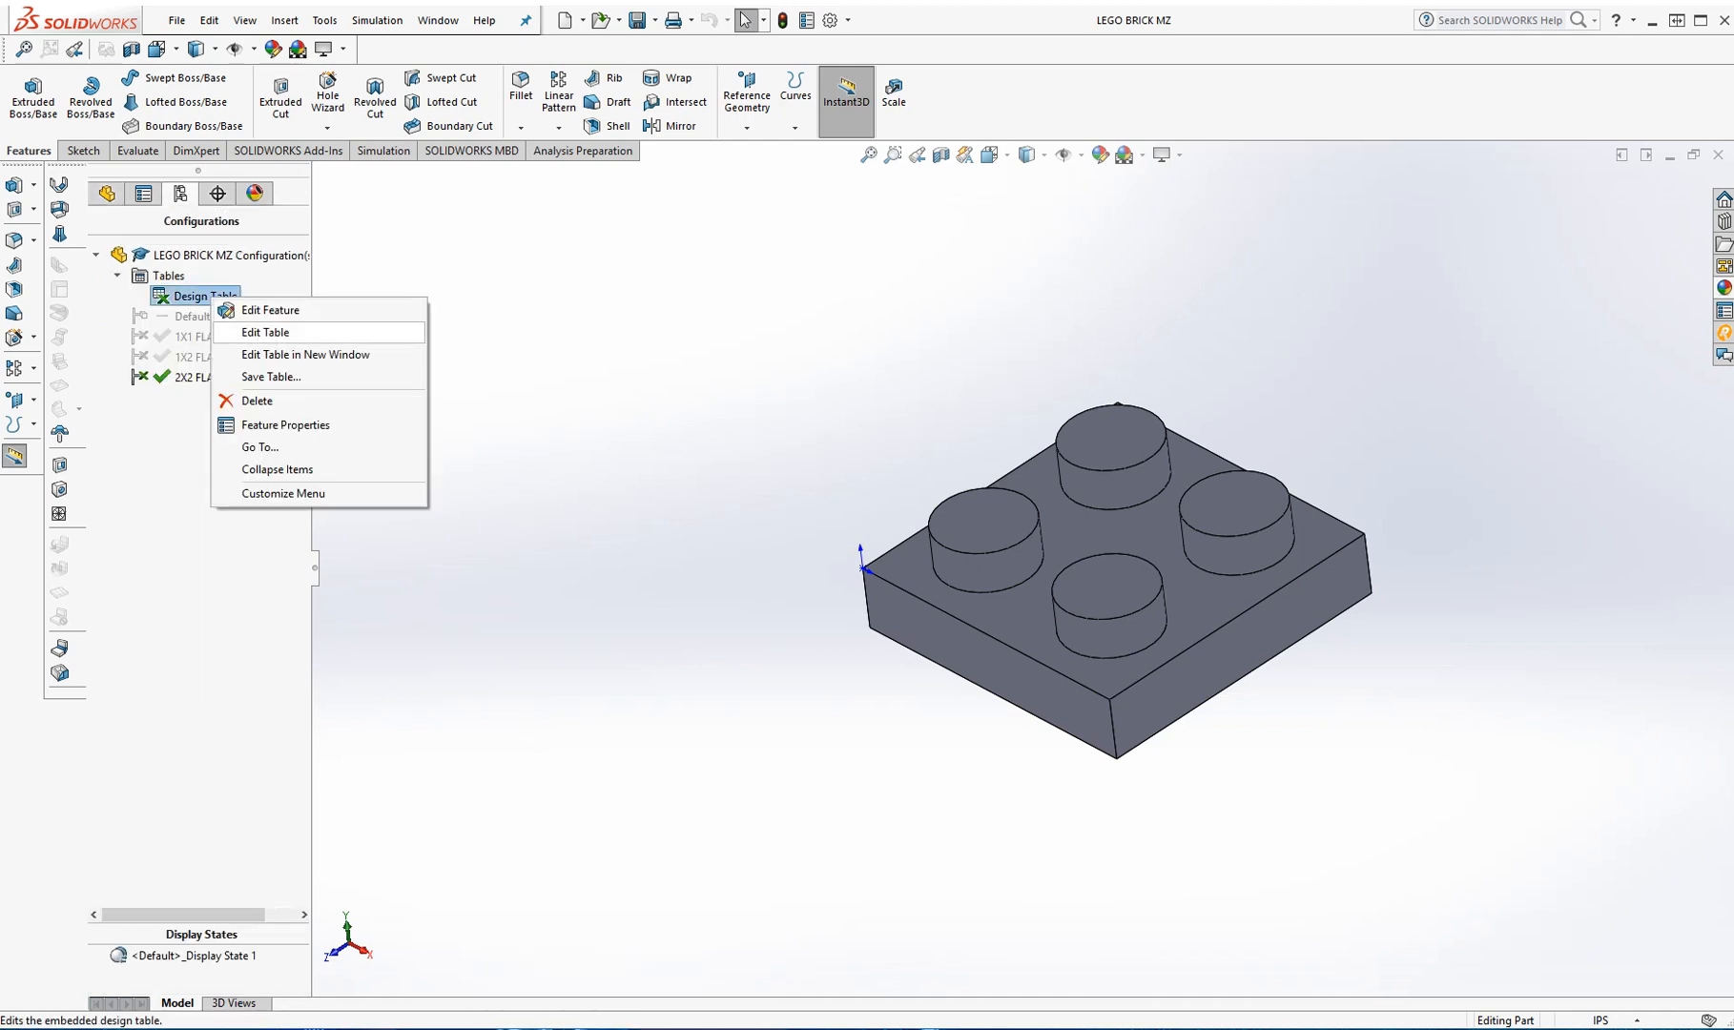
click(266, 332)
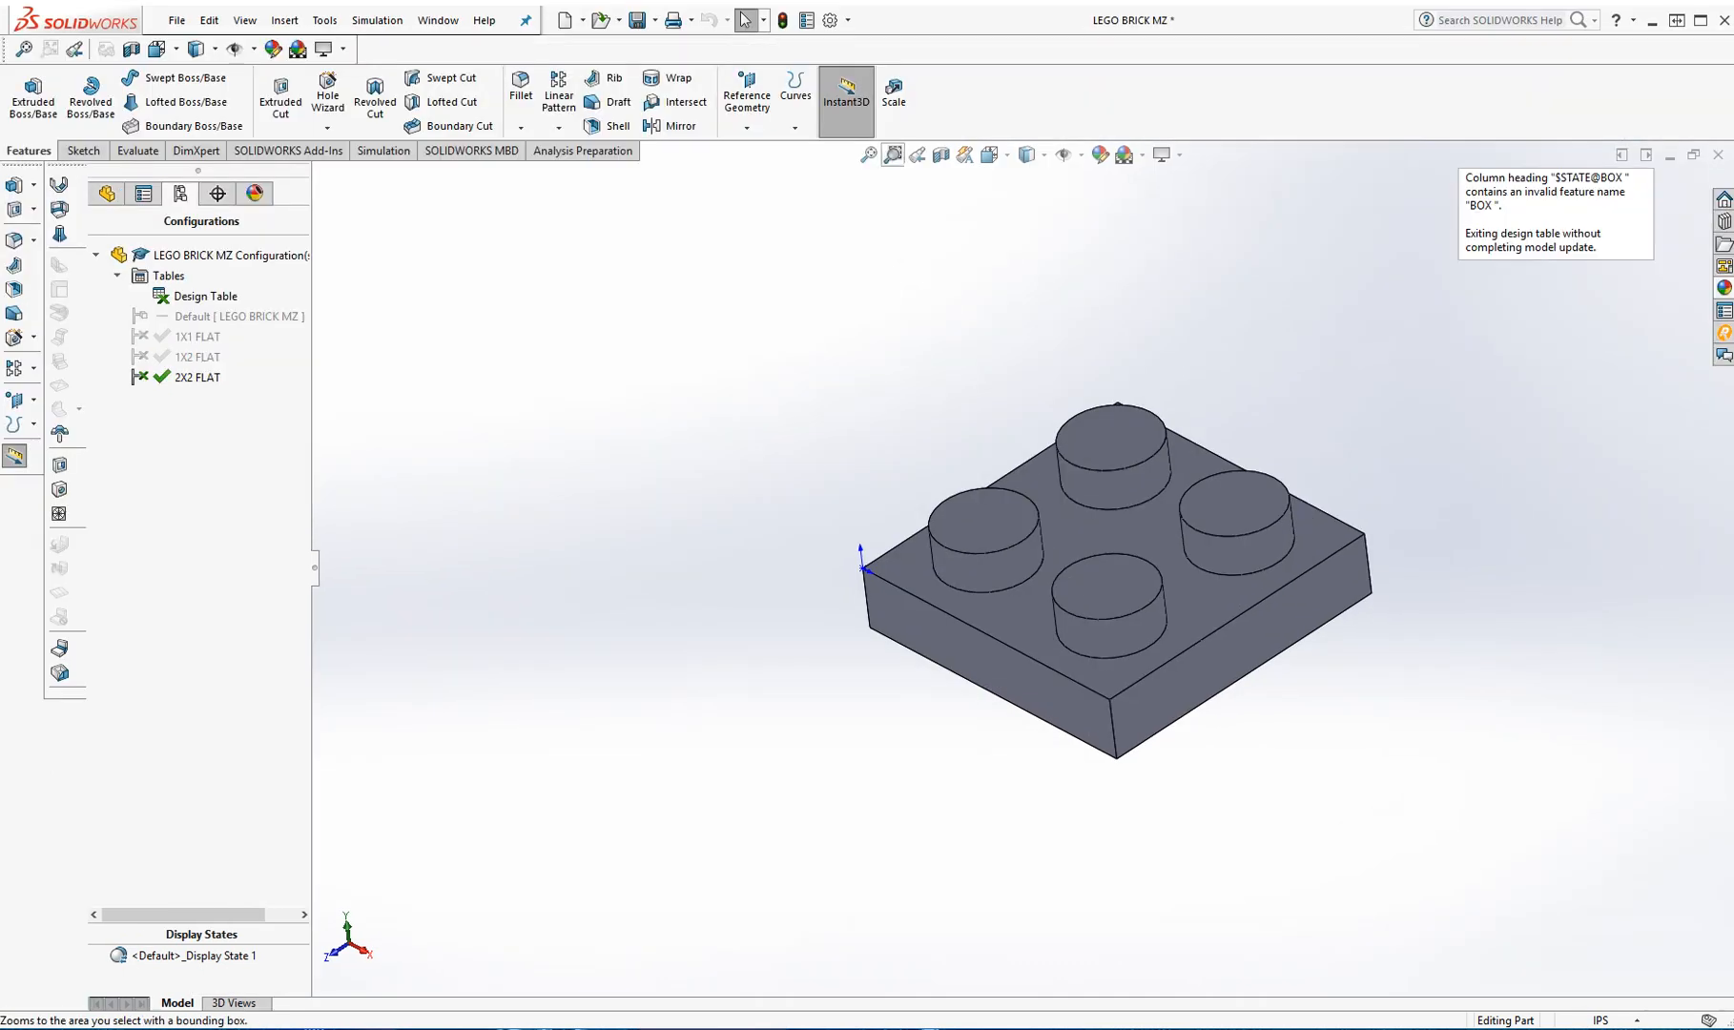
click(637, 19)
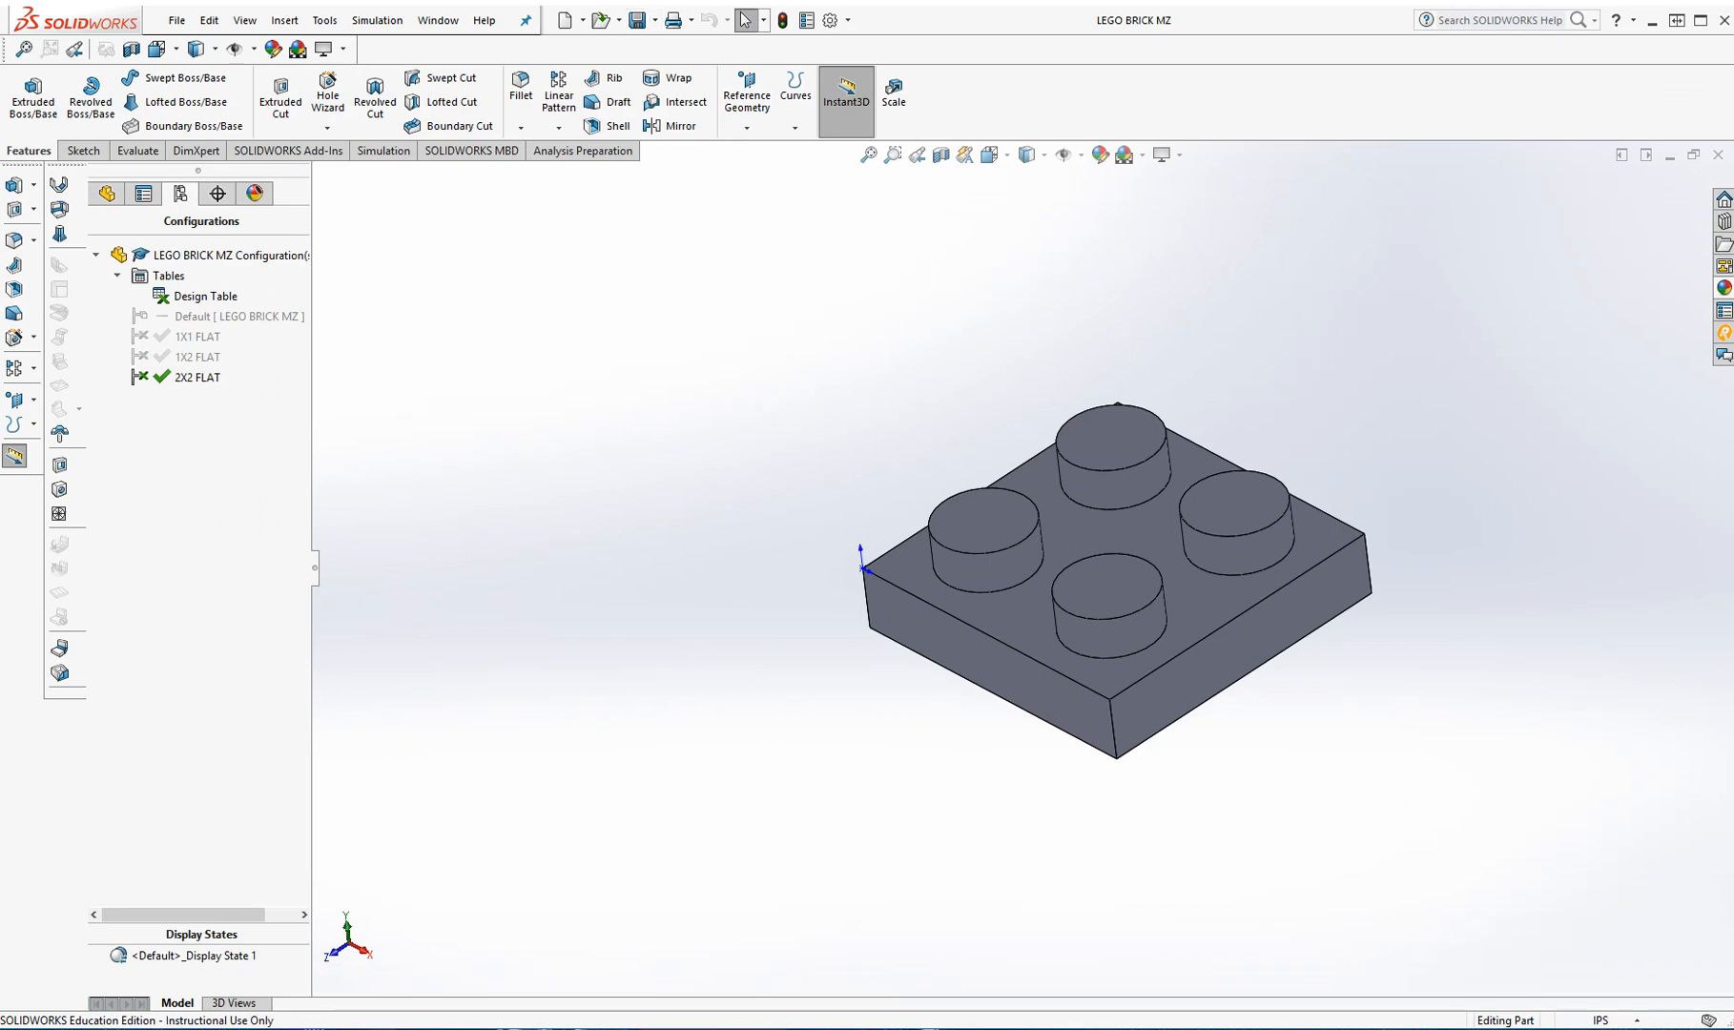
Step: Activate the 1X1 FLAT, 1X2 FLAT and 2X2 FLAT configurations in turn to check each brick, and return to the feature list
double_click(197, 336)
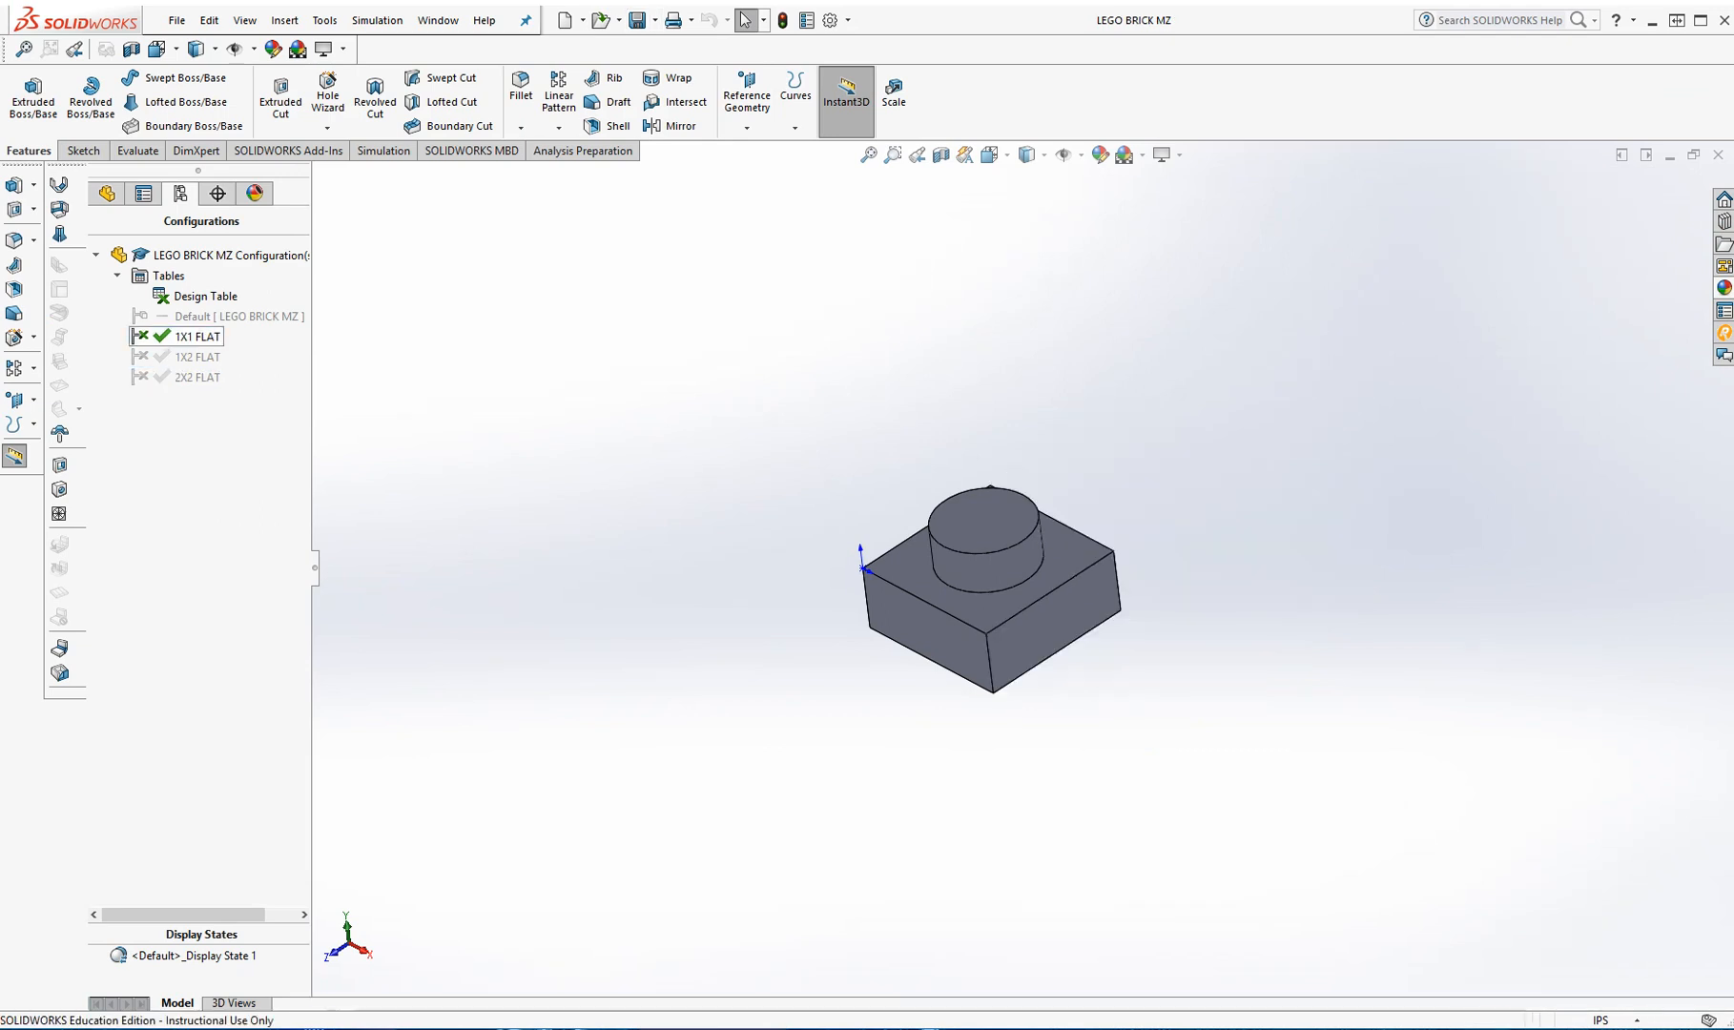
double_click(198, 357)
double_click(198, 377)
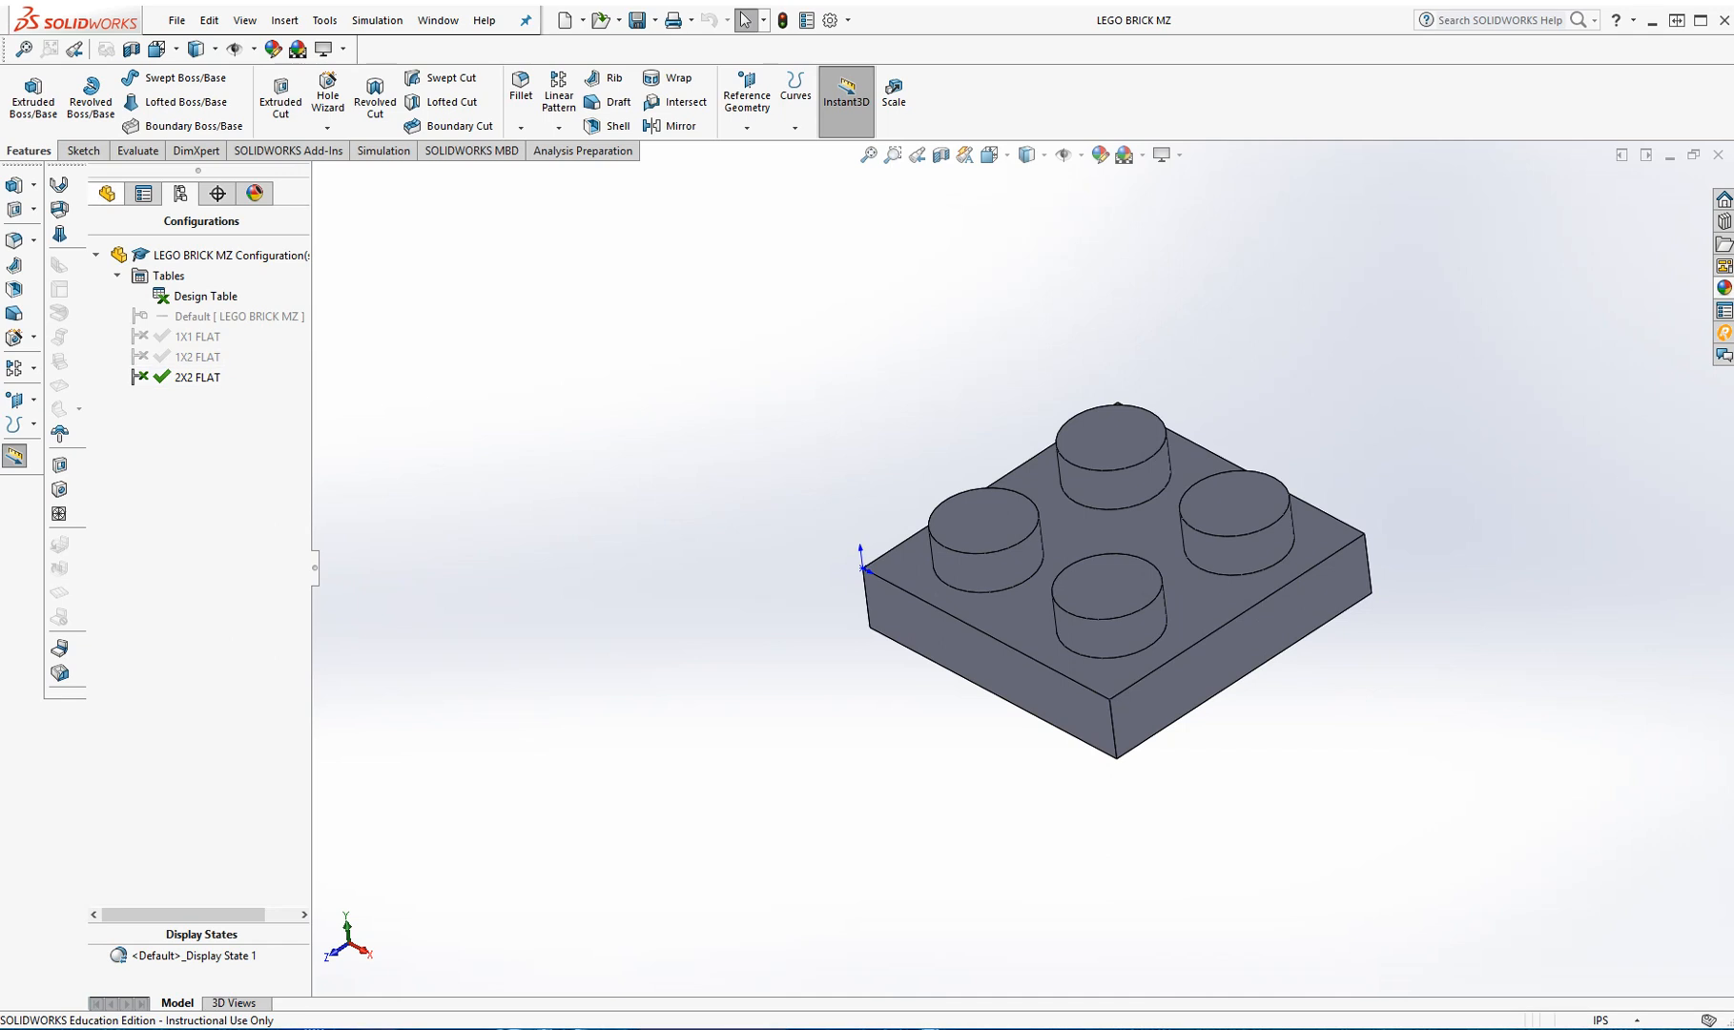
click(106, 193)
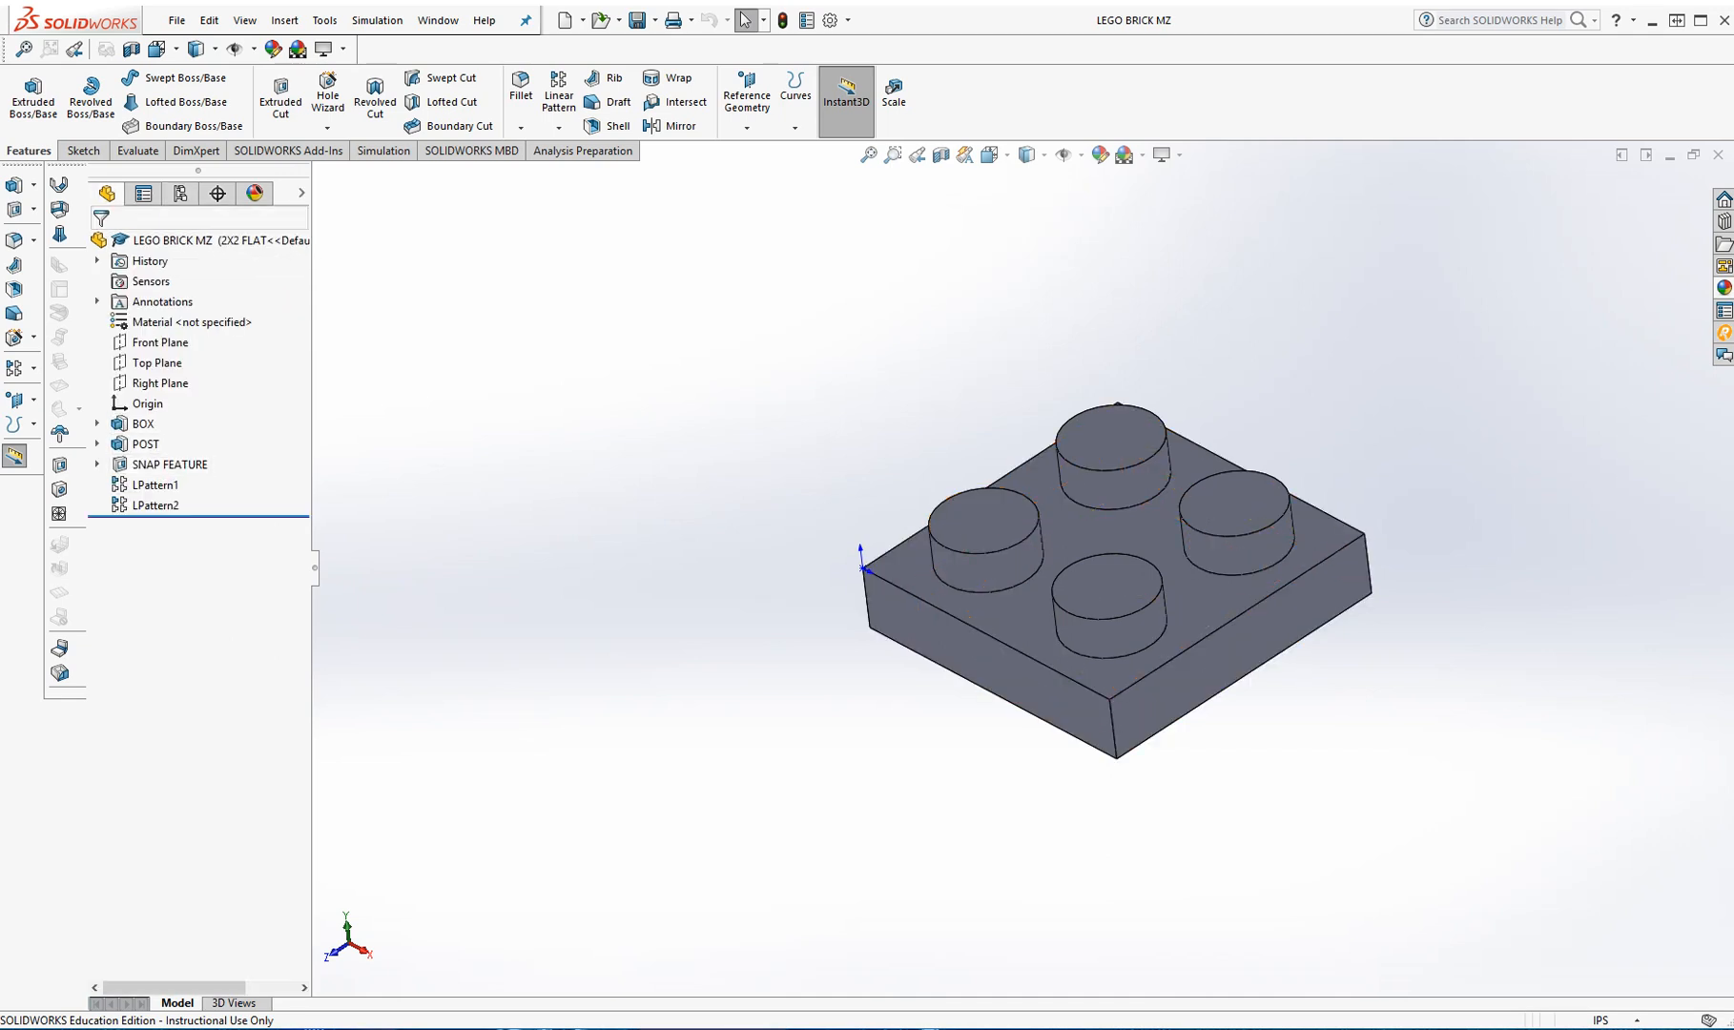